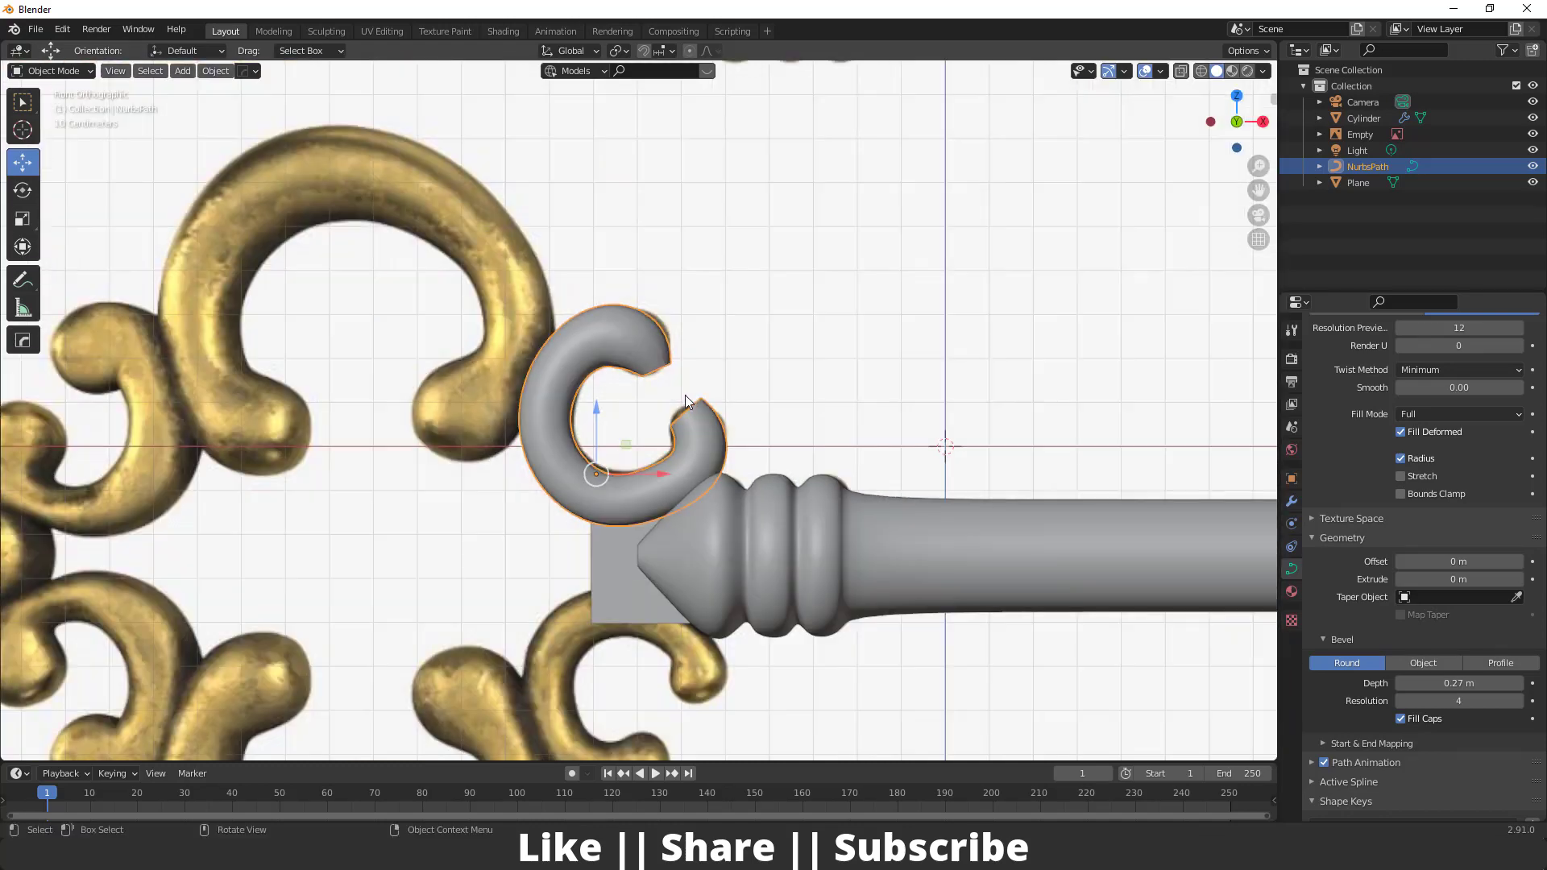
# - Snap the 3D cursor to the origin of the key shaft cylinder
pyautogui.scroll(-5, 523, 313)
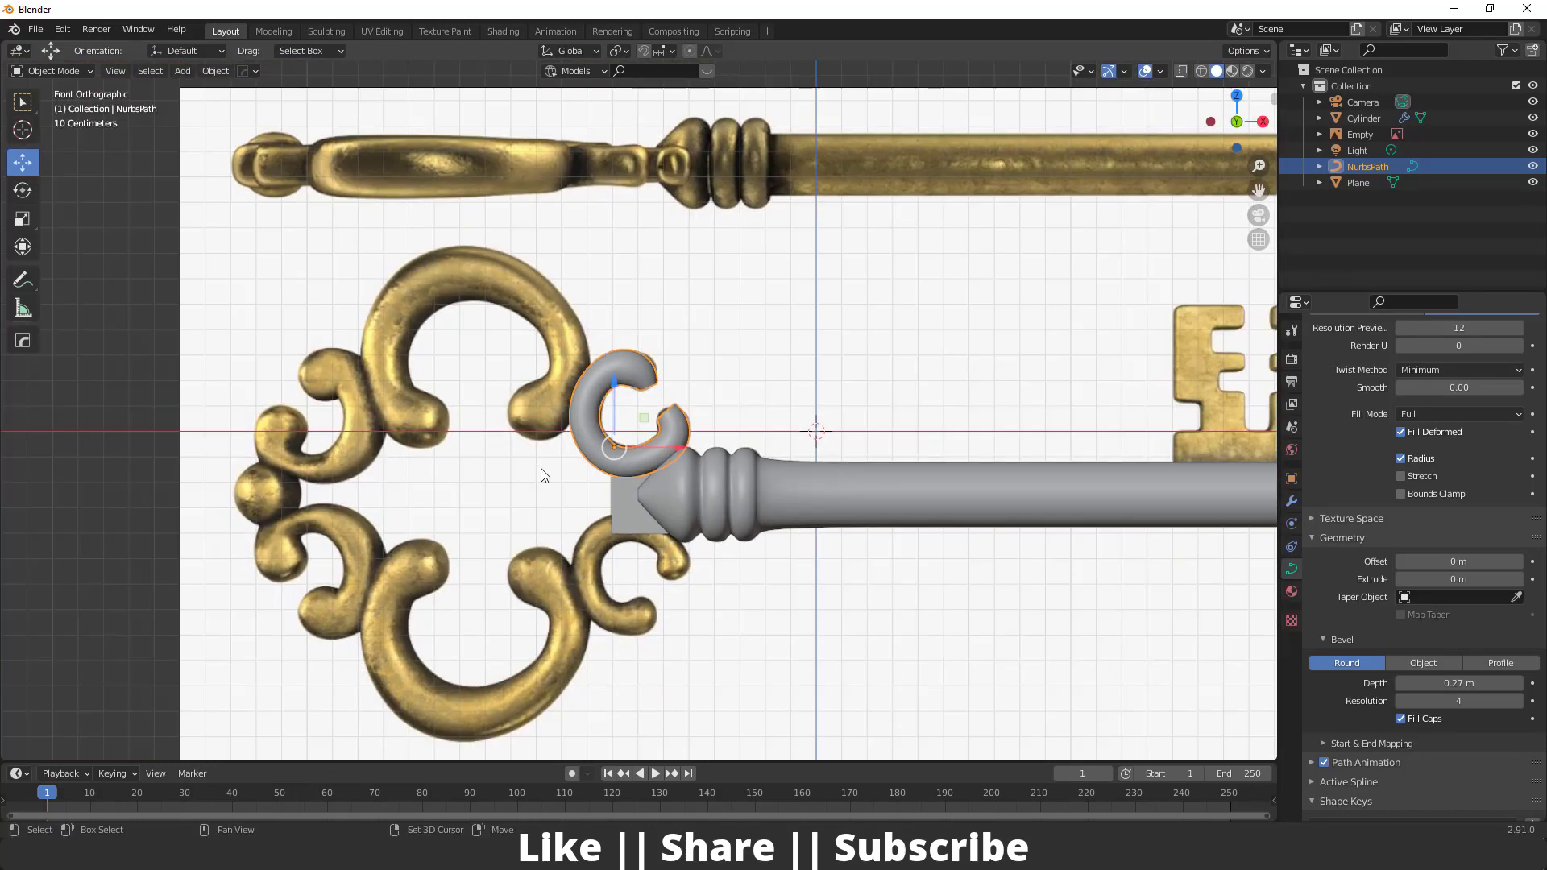
pyautogui.scroll(2, 566, 453)
pyautogui.scroll(2, 551, 411)
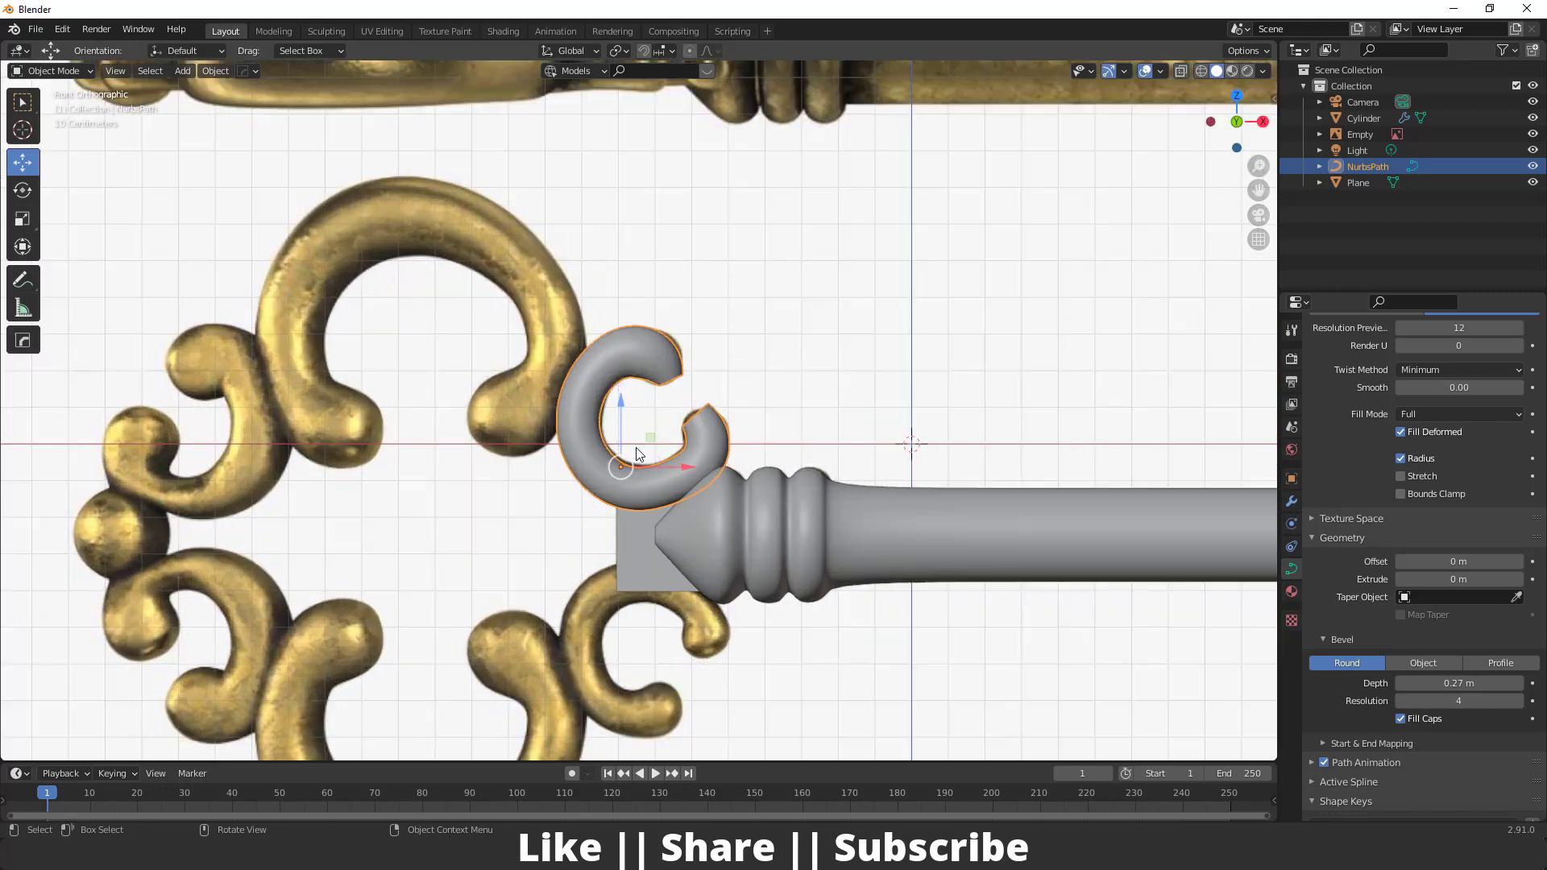
pyautogui.scroll(-2, 725, 433)
pyautogui.scroll(1, 634, 395)
pyautogui.scroll(2, 593, 417)
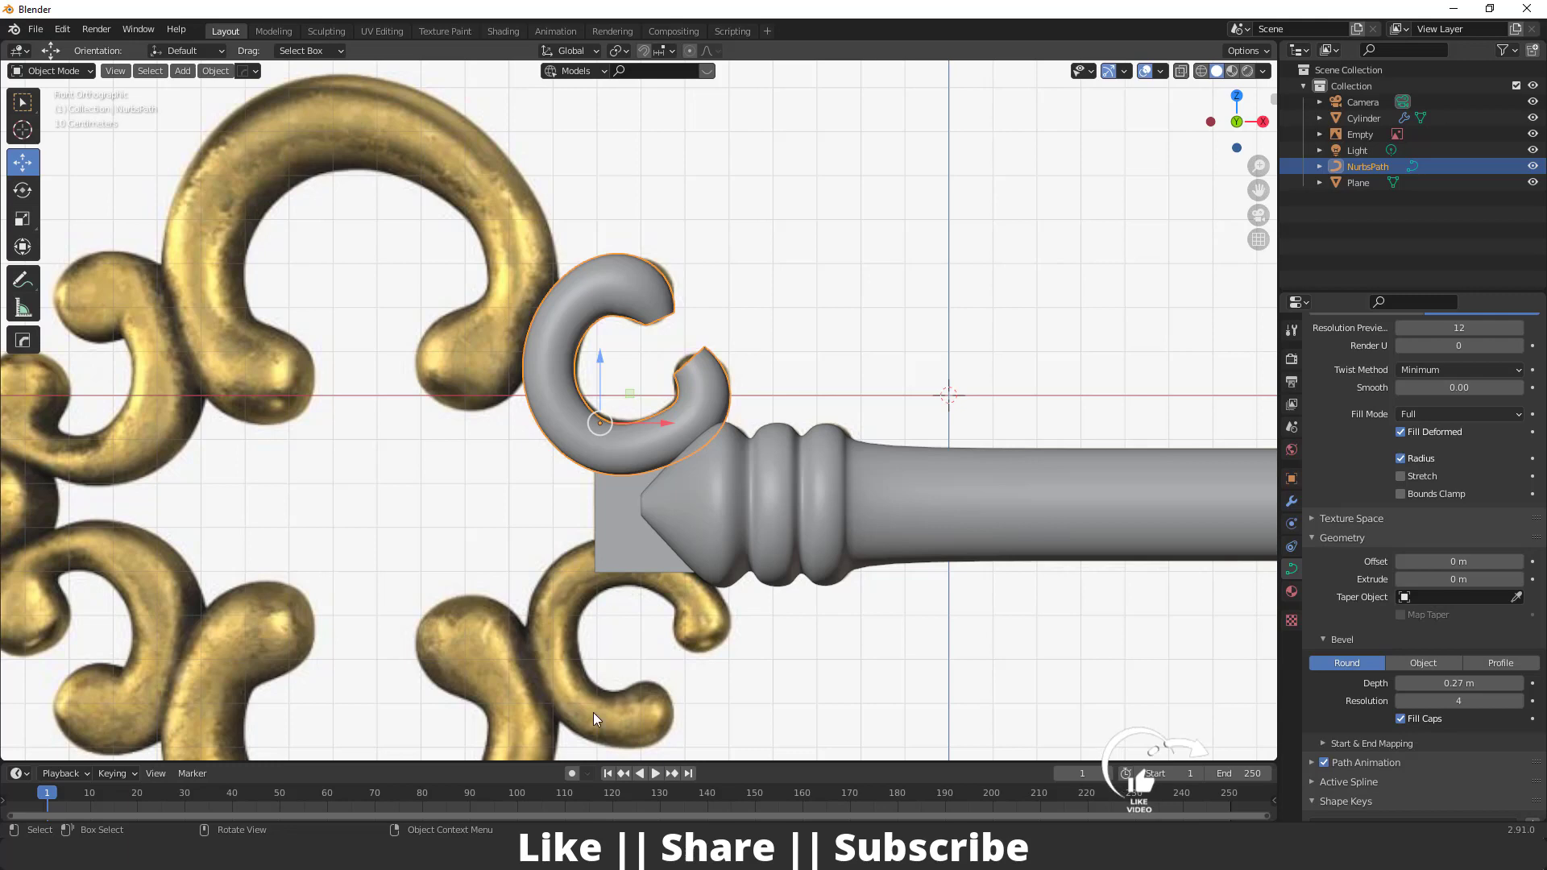
pyautogui.keyDown('shift'); pyautogui.moveTo(592, 409); pyautogui.dragTo(597, 331, button='middle'); pyautogui.keyUp('shift')
pyautogui.scroll(-2, 637, 379)
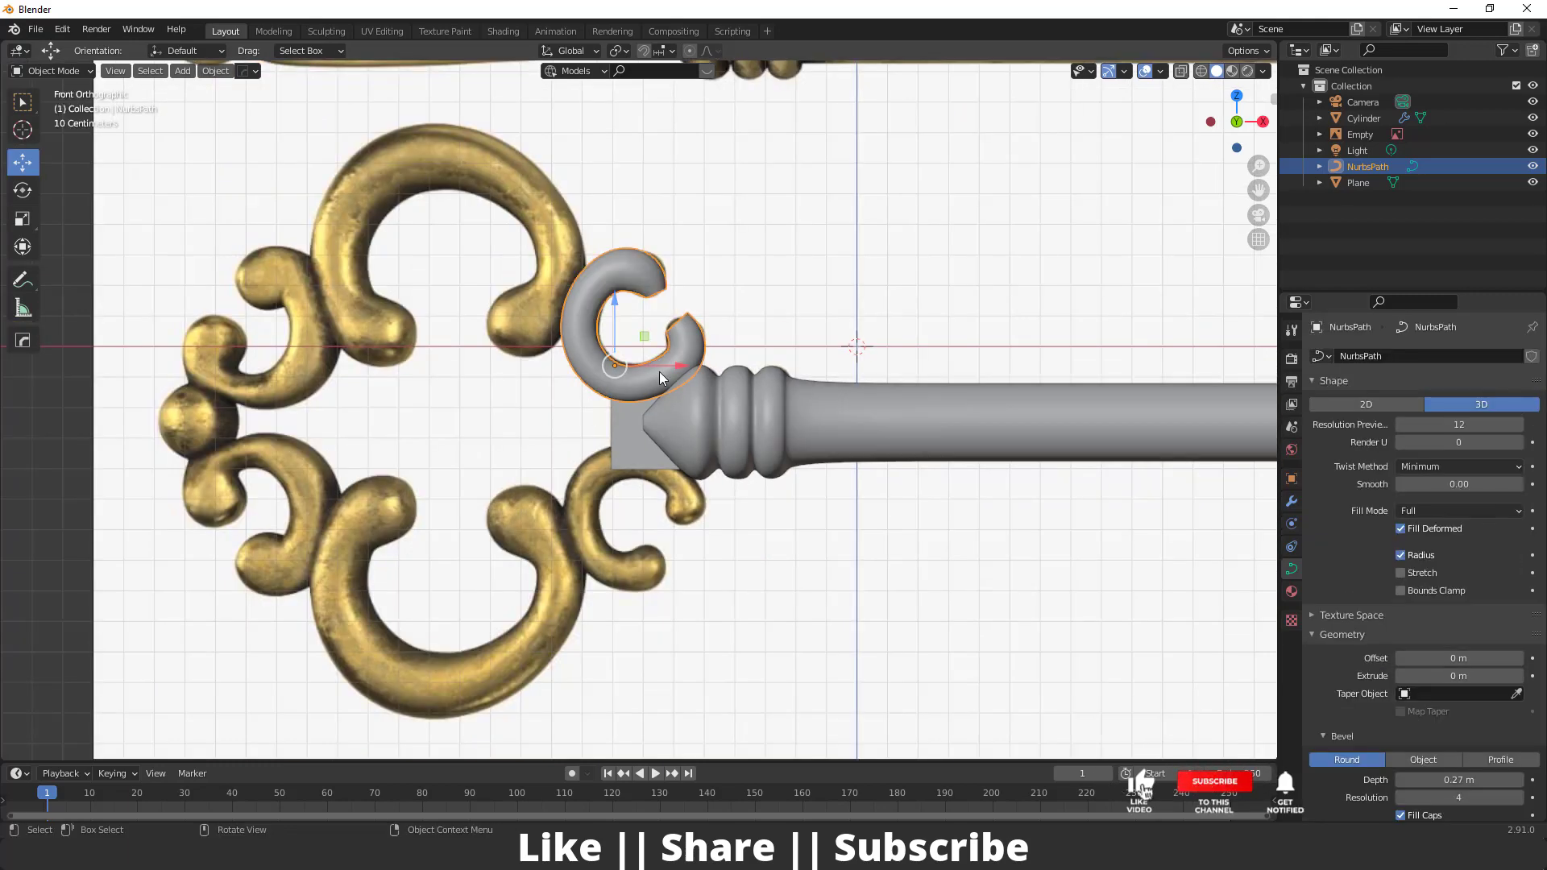
pyautogui.click(887, 418)
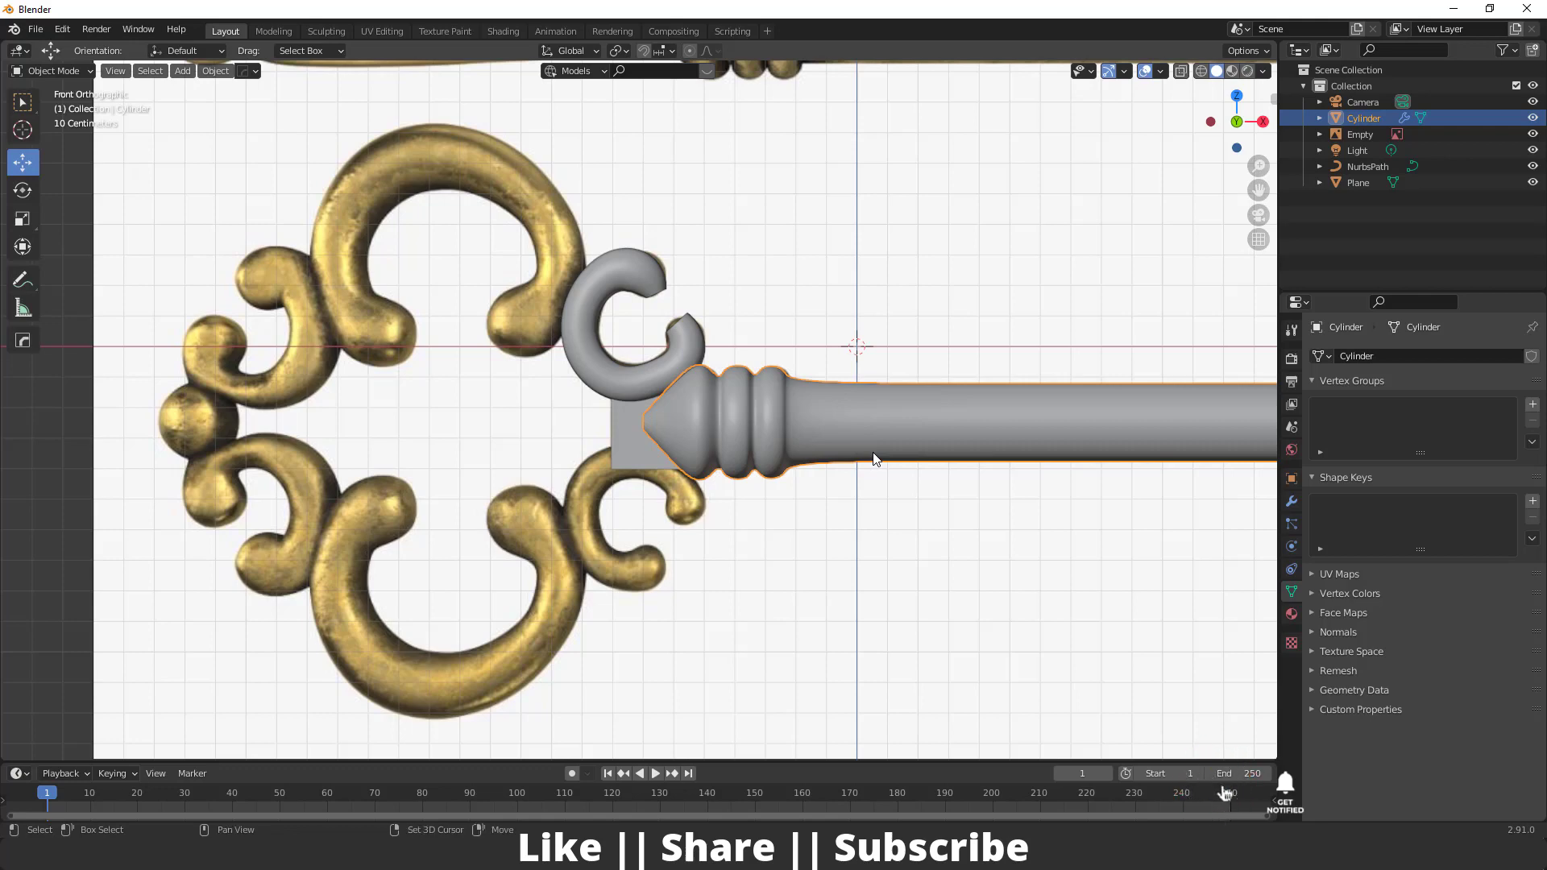
pyautogui.hotkey('shift', 's')
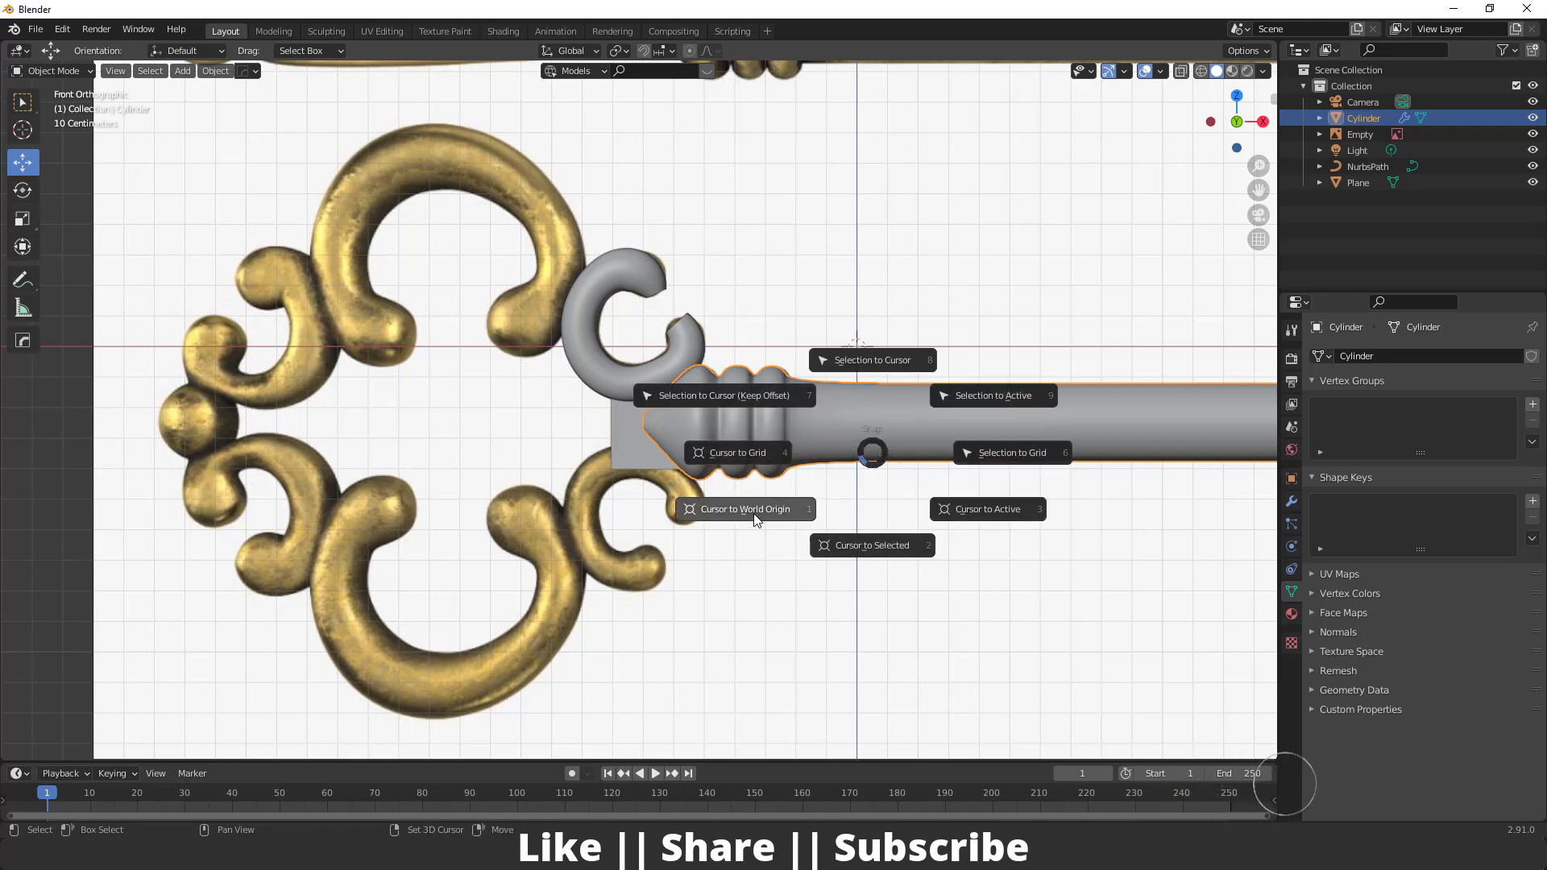
pyautogui.click(883, 554)
pyautogui.scroll(-3, 818, 469)
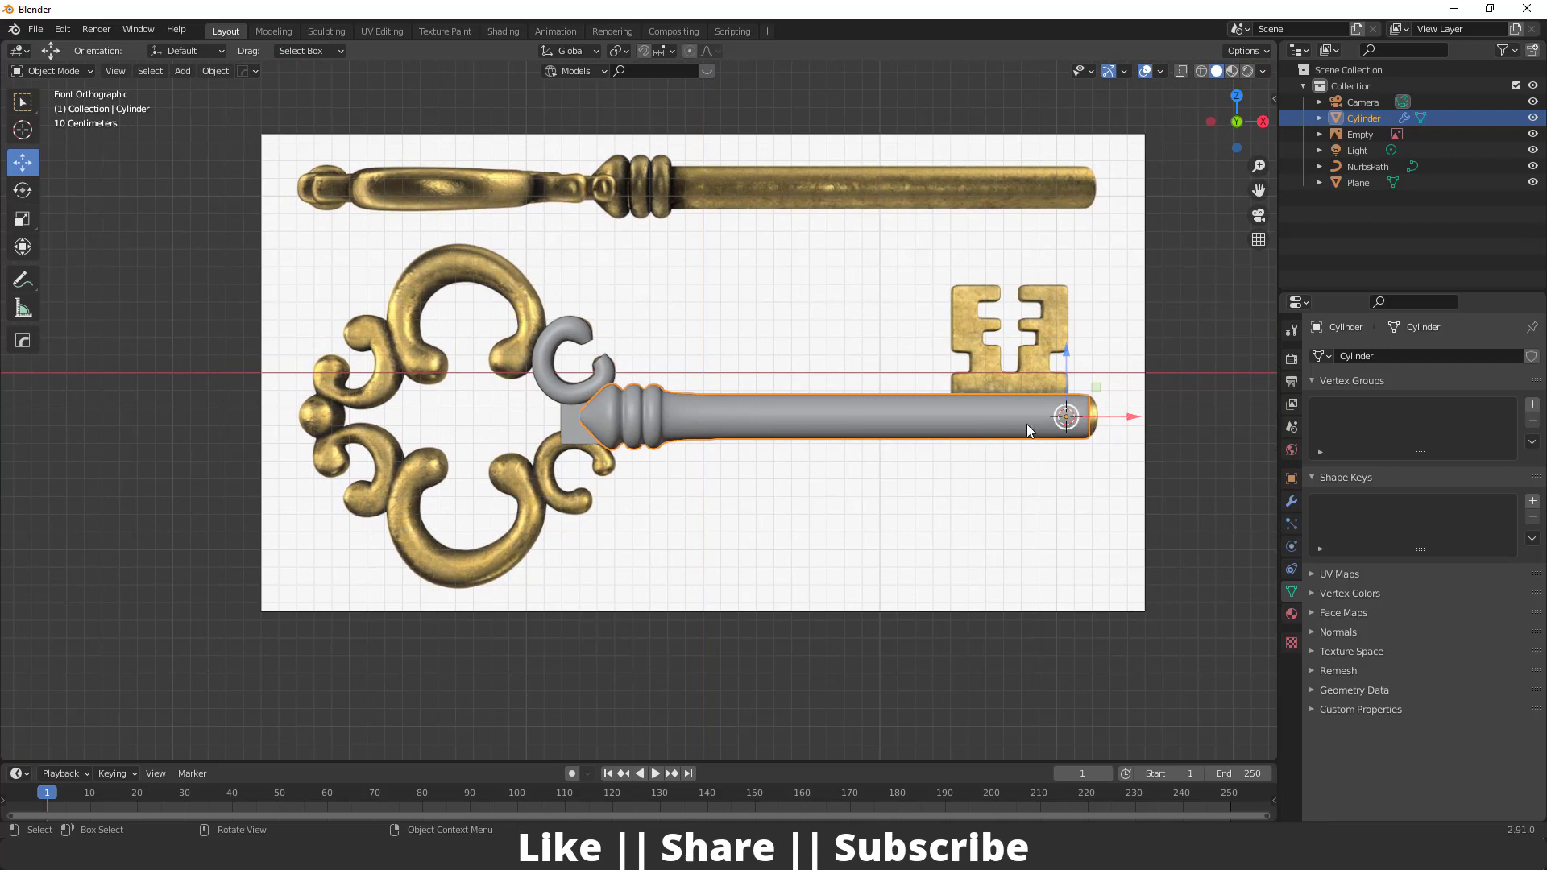
# - Set the origin of the grey scroll curve next to the key's collar to the 3D cursor
pyautogui.scroll(2, 1035, 432)
pyautogui.click(530, 379)
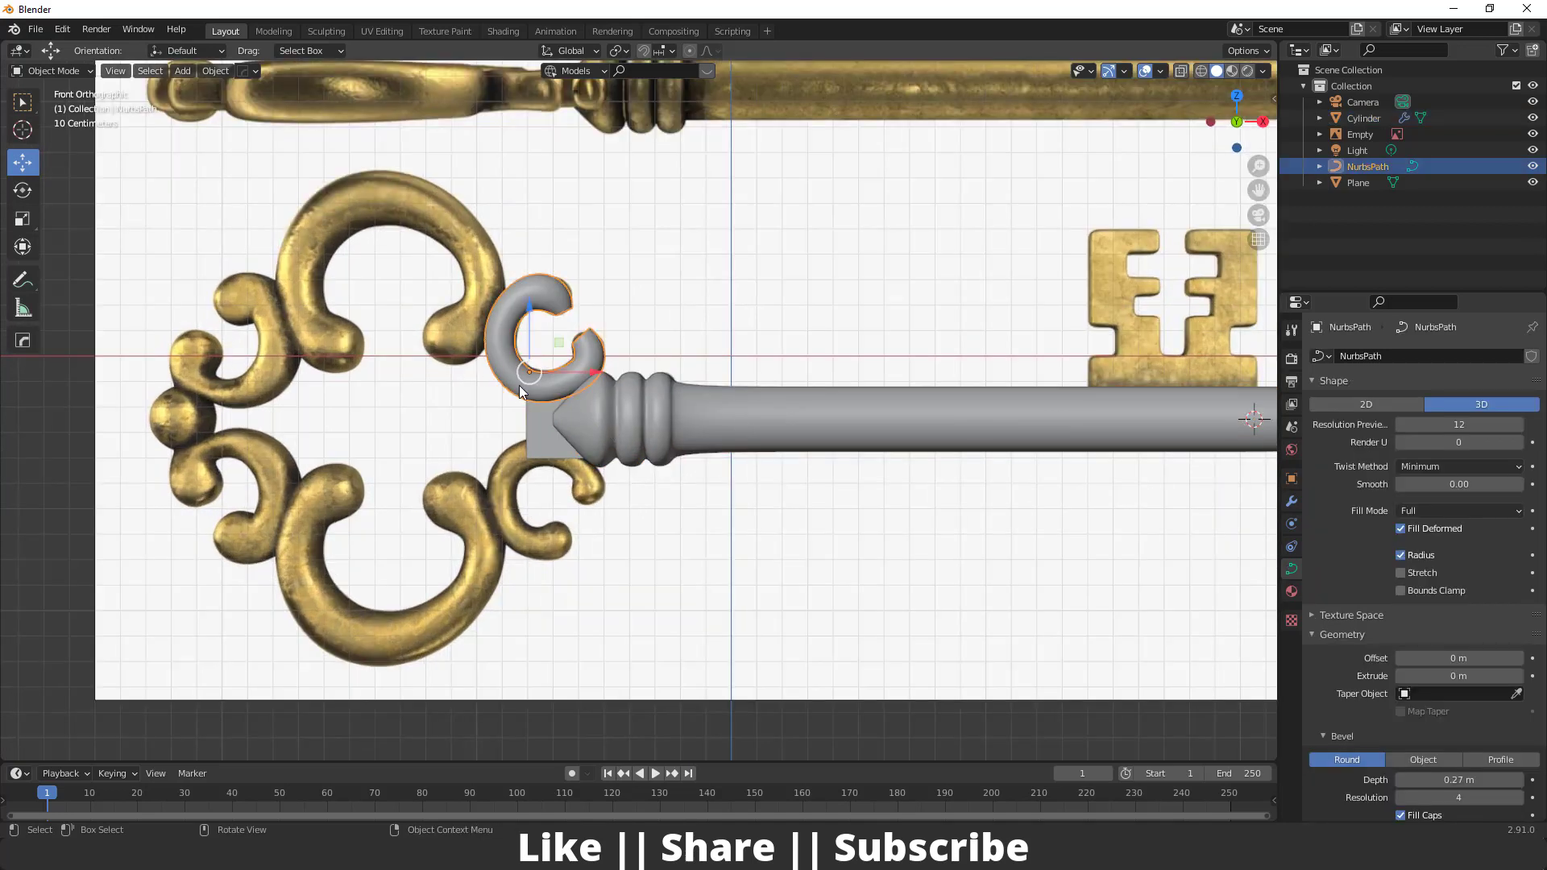
pyautogui.rightClick(545, 370)
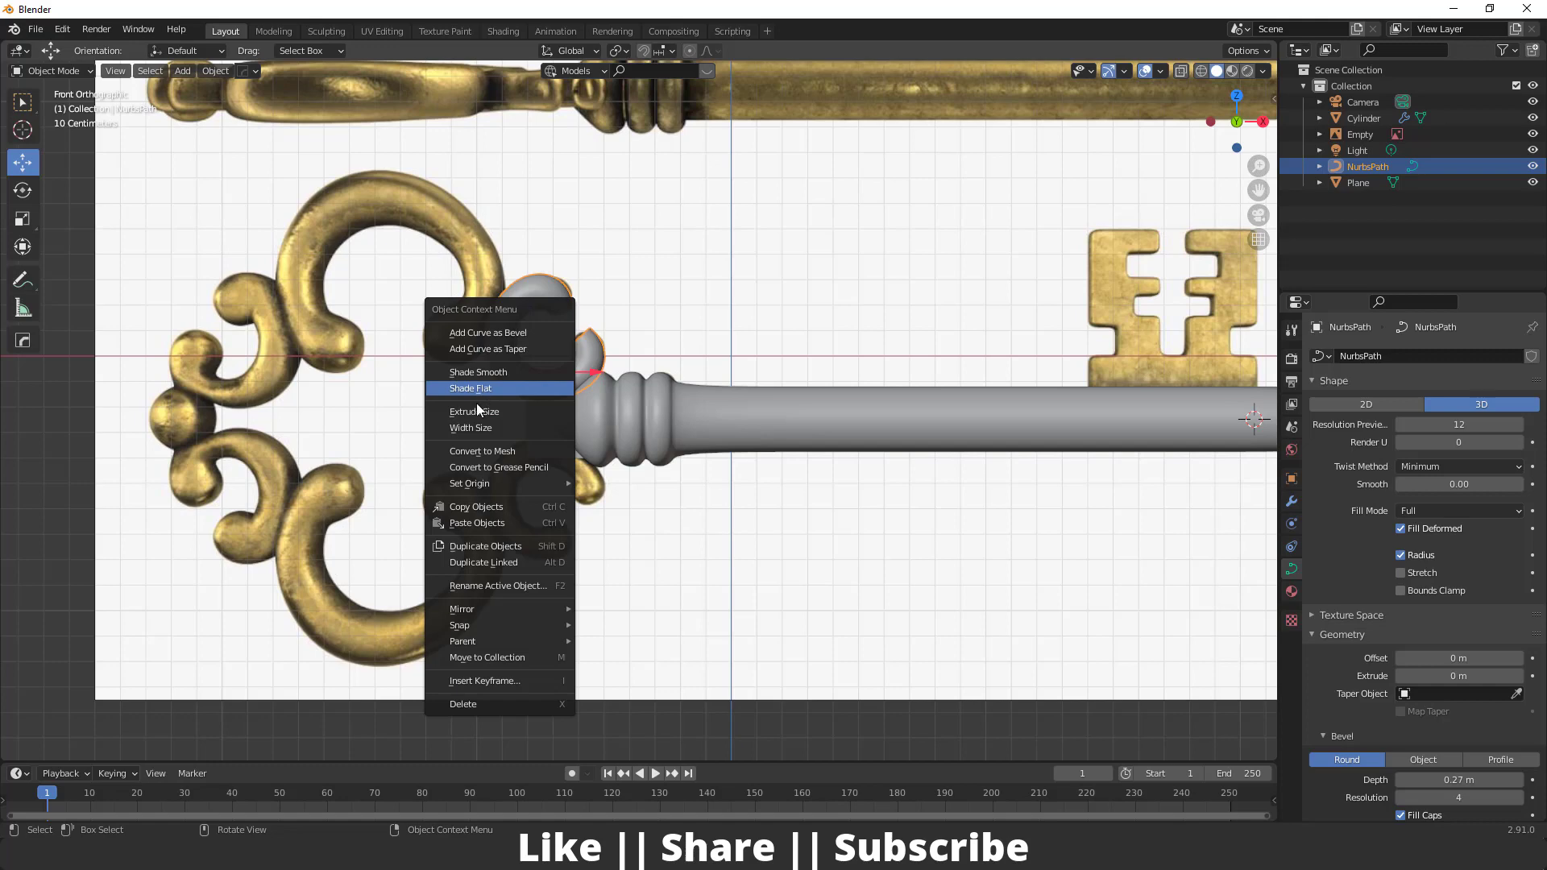
pyautogui.moveTo(480, 482)
pyautogui.click(670, 518)
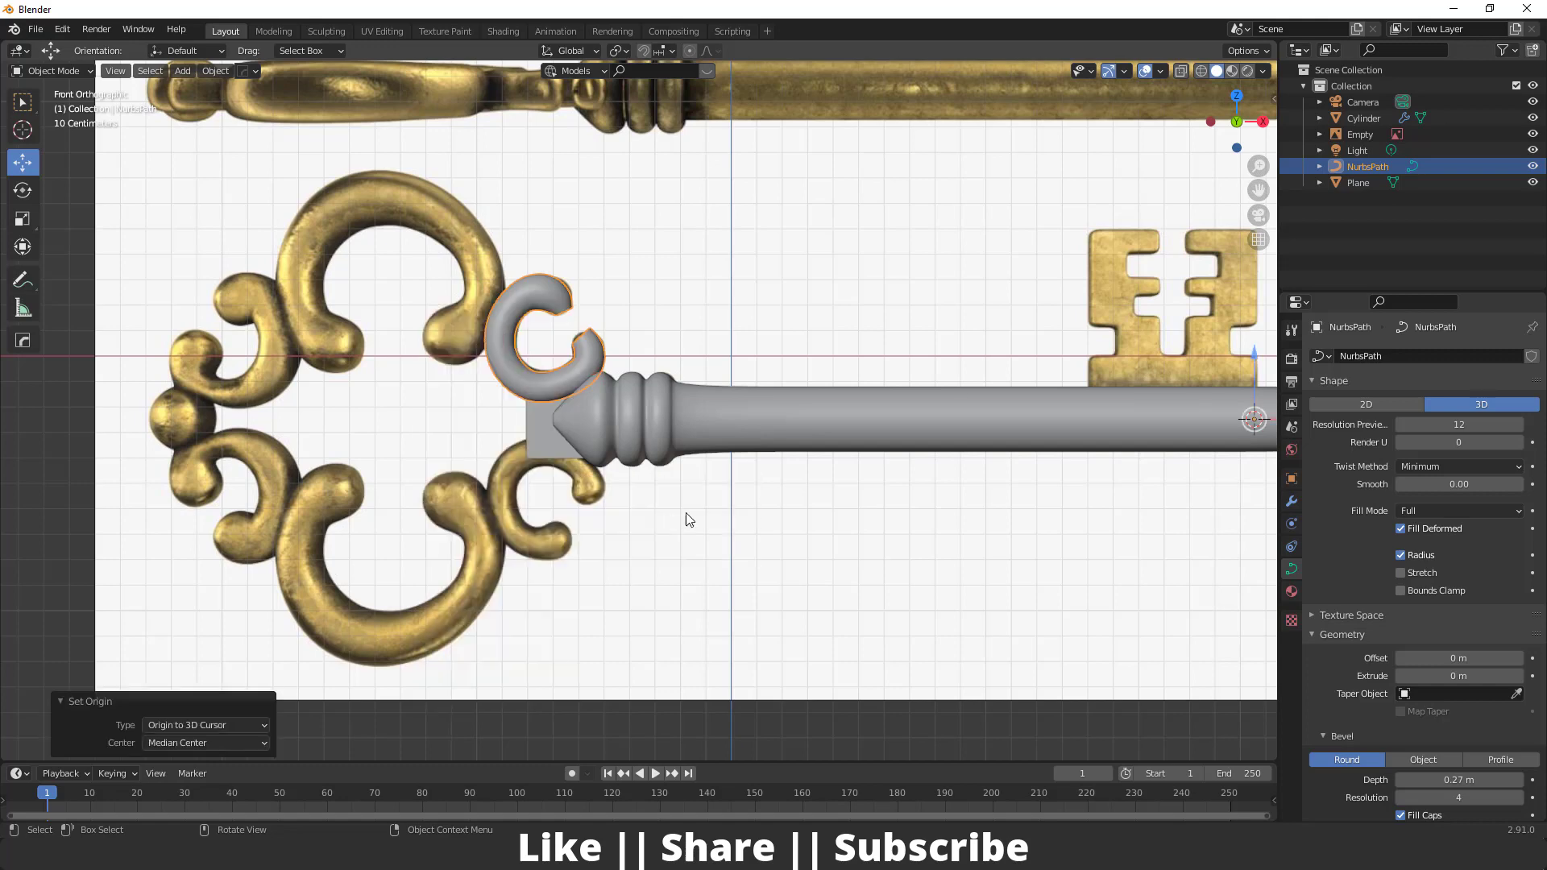
# - Add a Mirror modifier to the scroll curve with the X axis disabled and the Z axis enabled
pyautogui.scroll(-4, 822, 438)
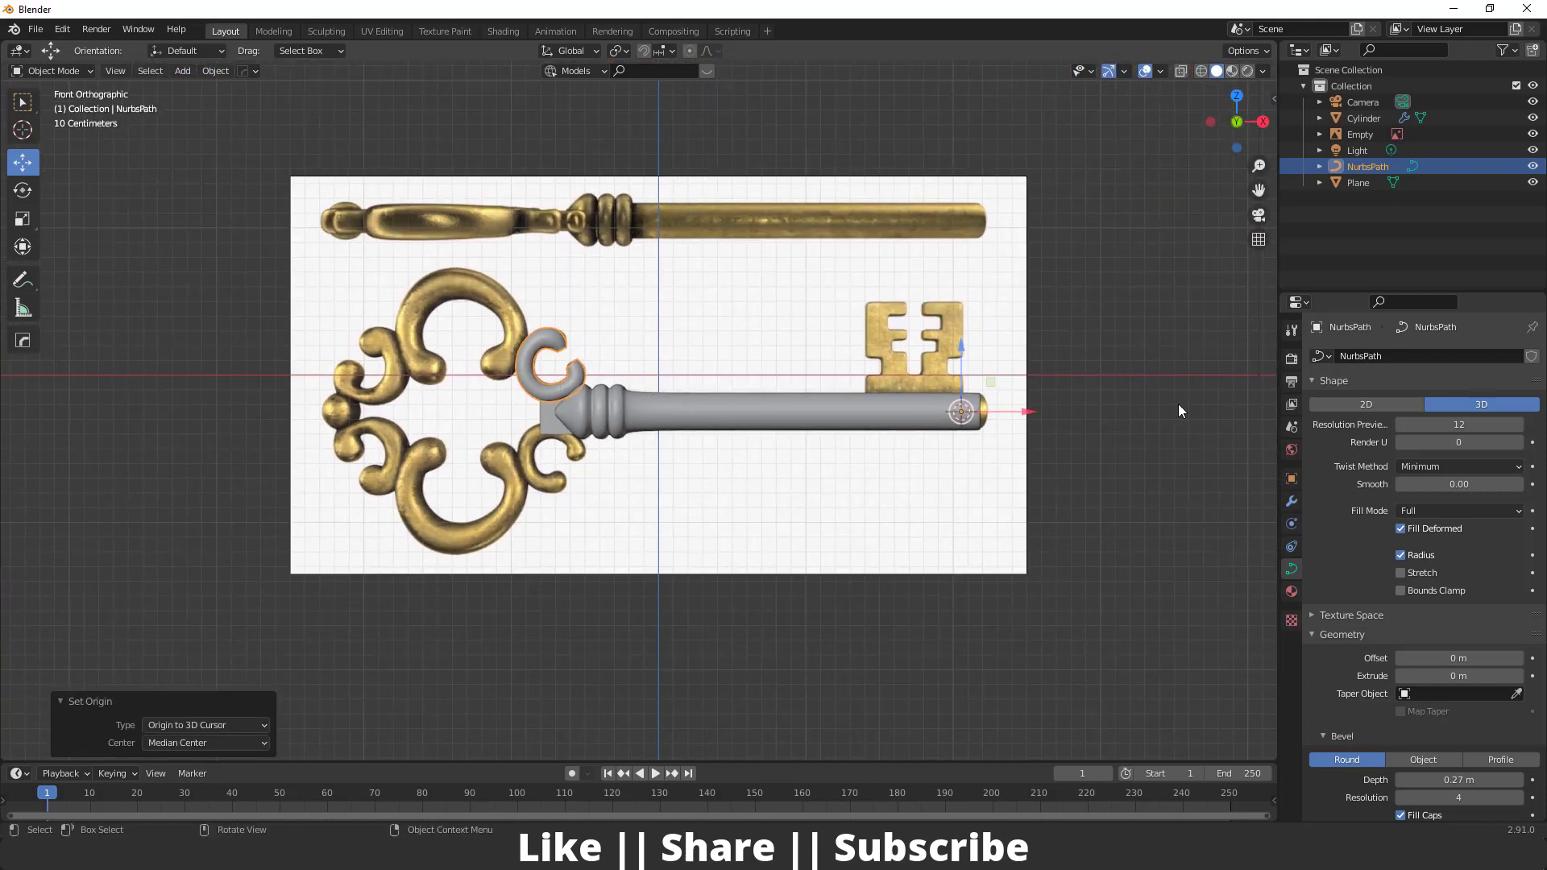
pyautogui.click(1291, 501)
pyautogui.click(1386, 356)
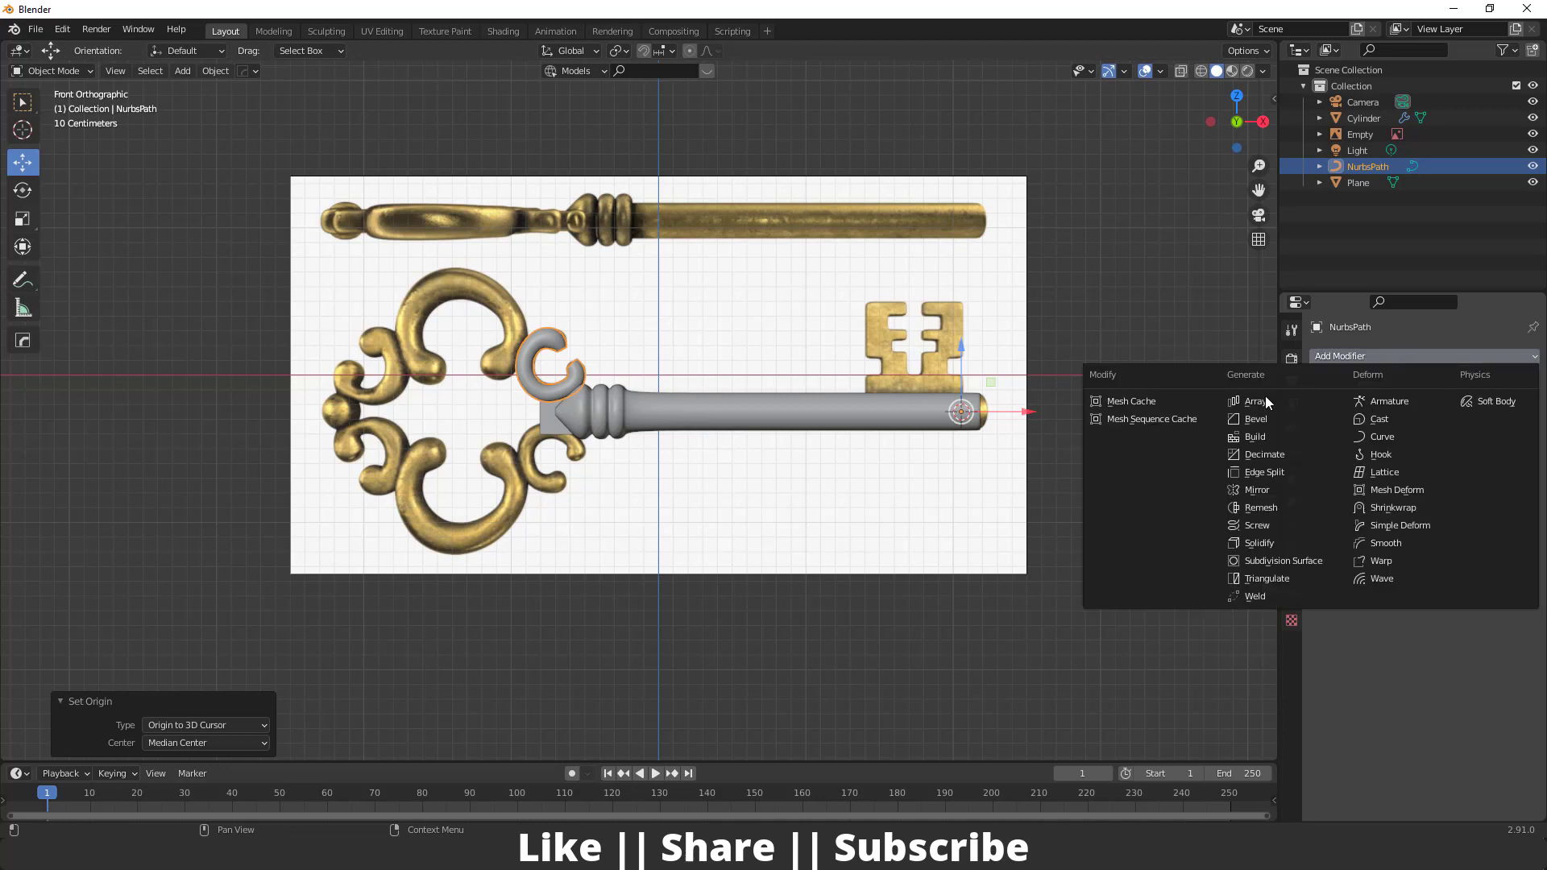
pyautogui.click(1234, 494)
pyautogui.scroll(1, 564, 425)
pyautogui.click(1418, 408)
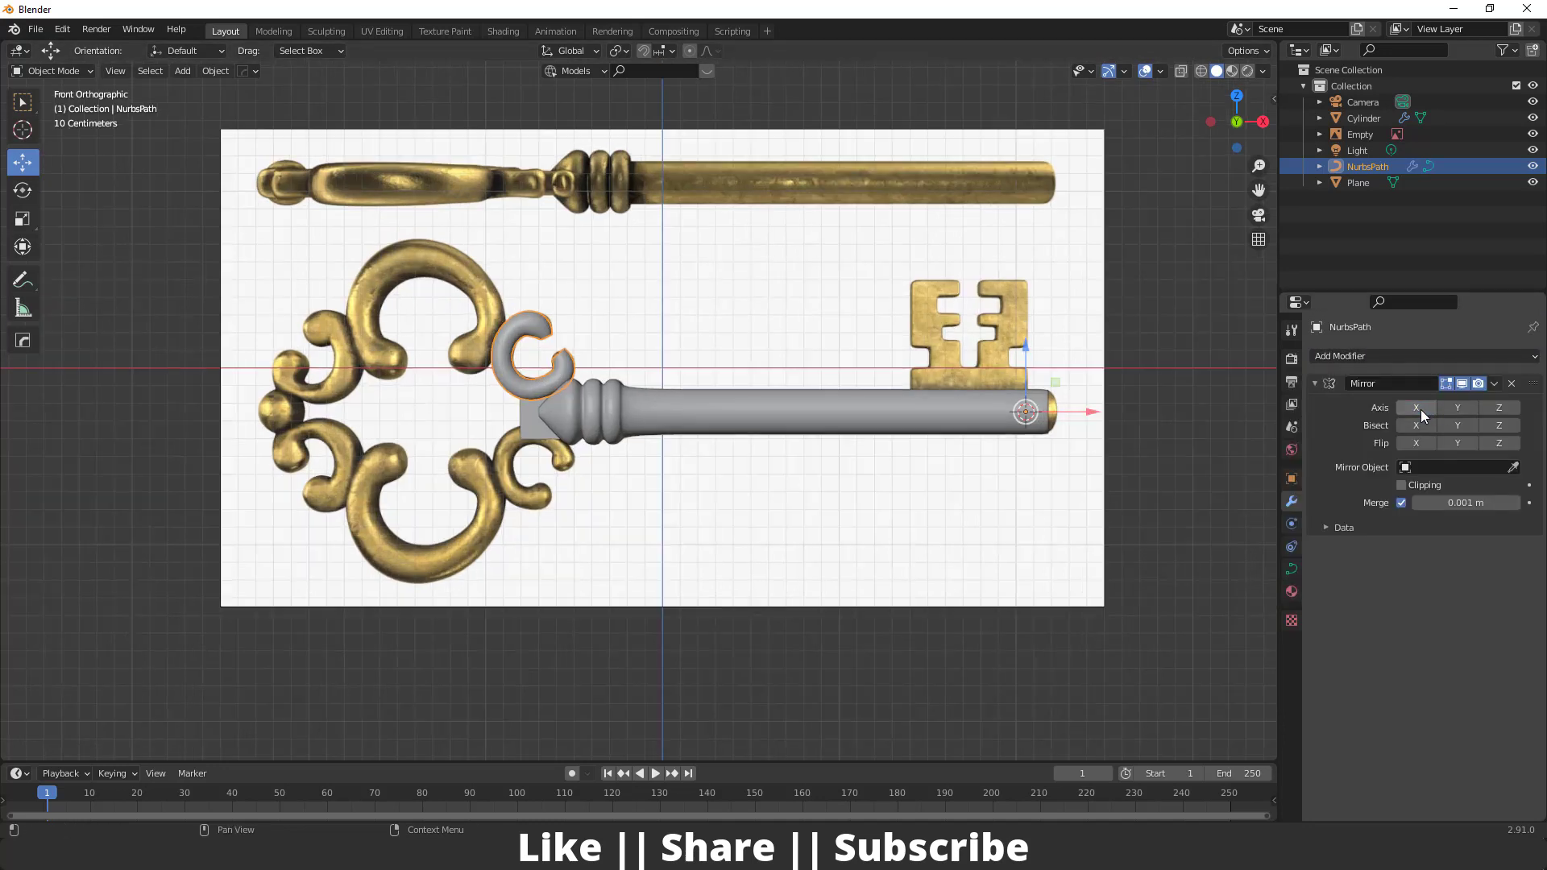
pyautogui.click(1497, 407)
# - Inspect the mirrored scrolls up close and in perspective, and return to the front view
pyautogui.scroll(4, 580, 511)
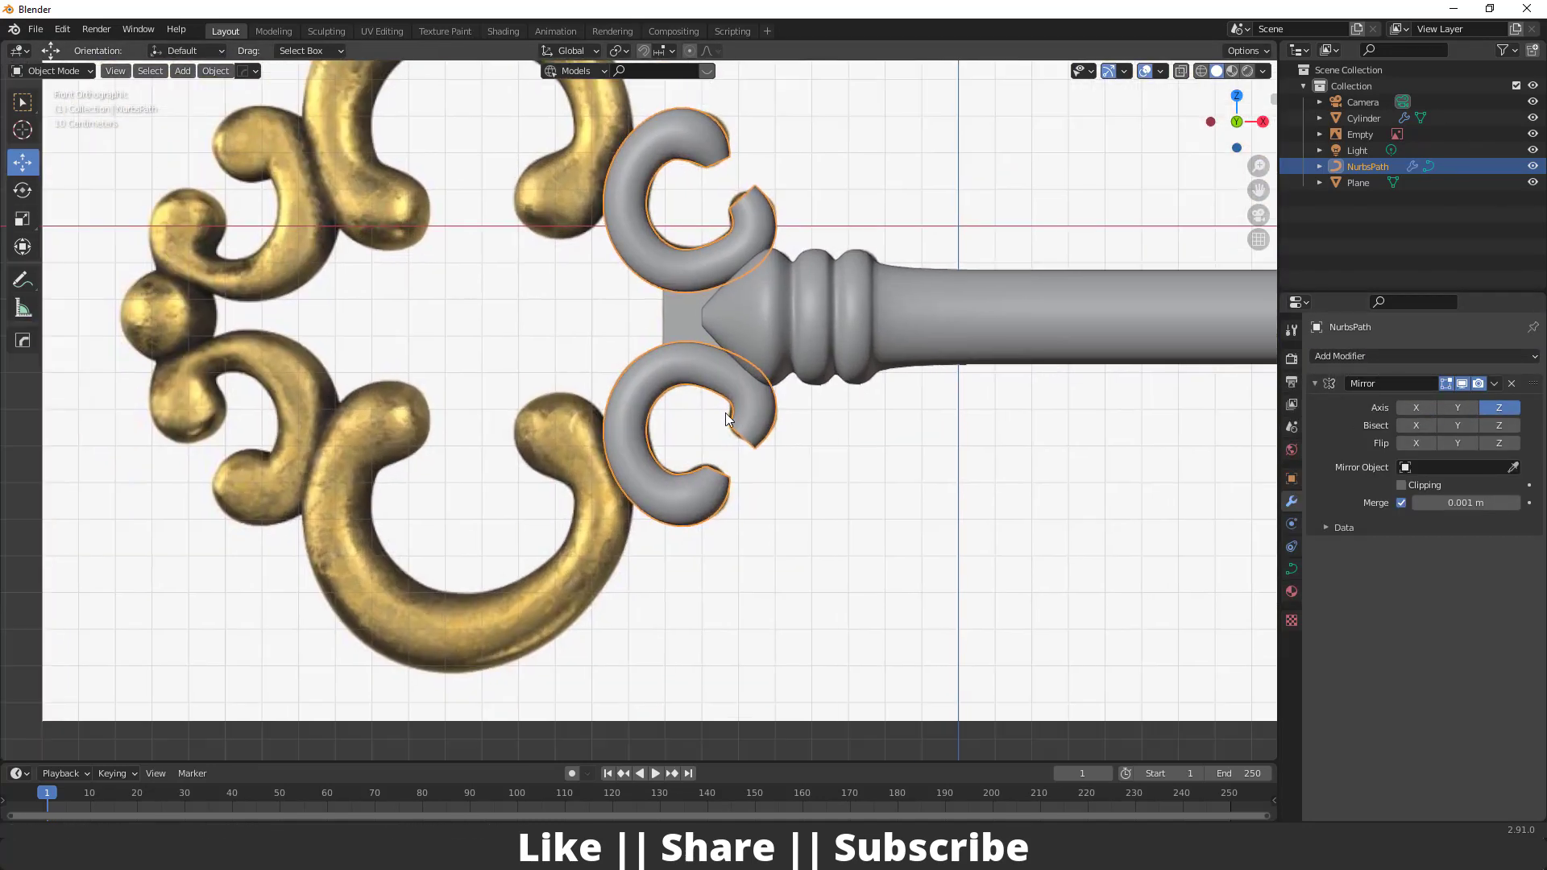
pyautogui.scroll(-4, 675, 465)
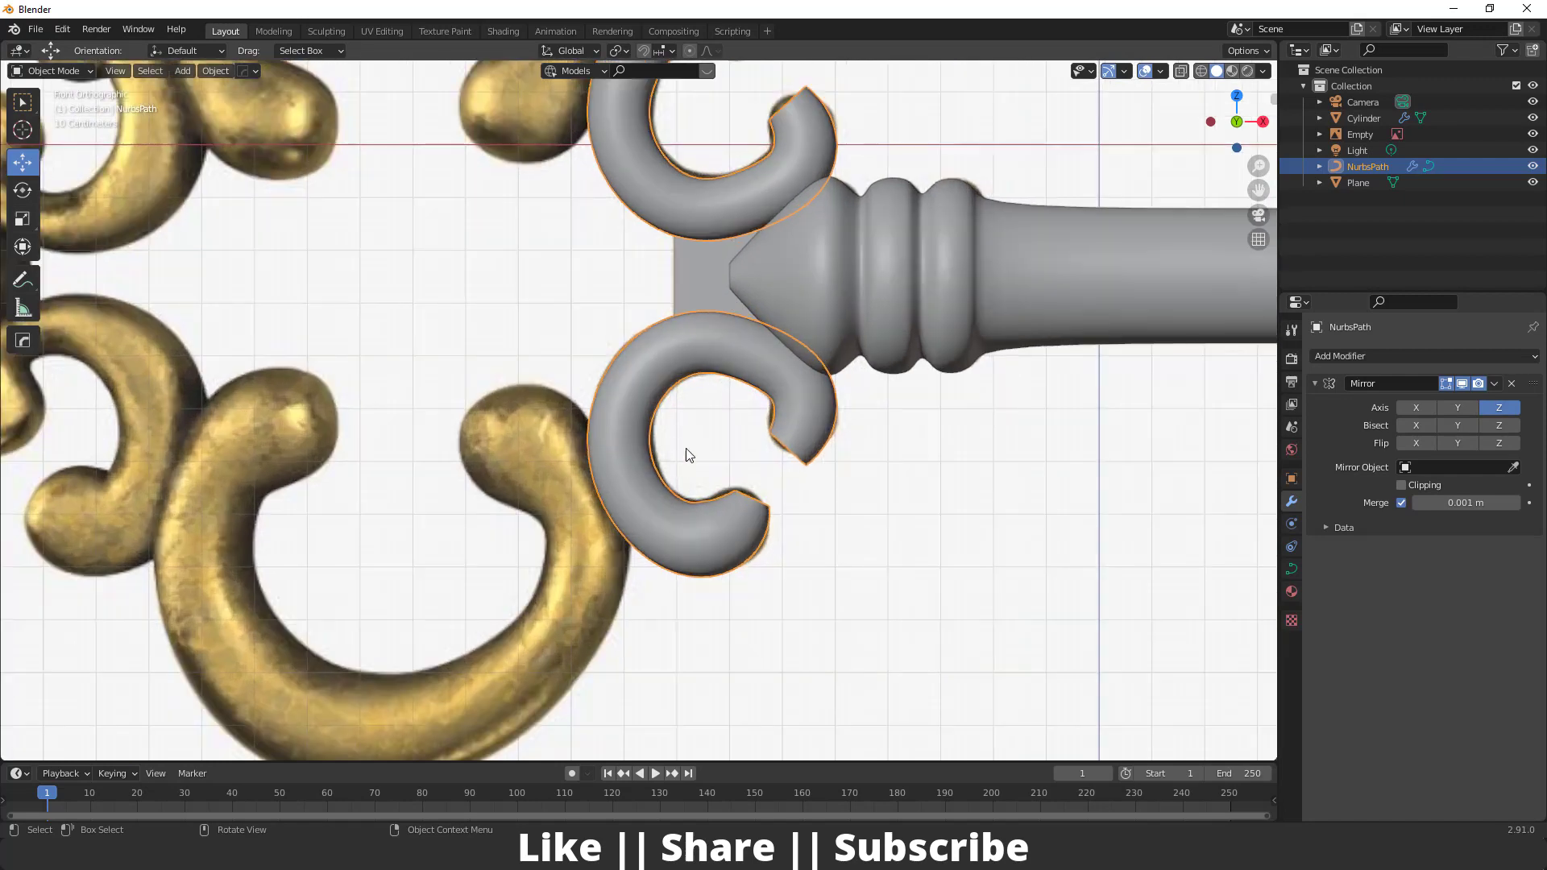
pyautogui.moveTo(760, 448); pyautogui.dragTo(493, 387, button='middle')
pyautogui.press('`')
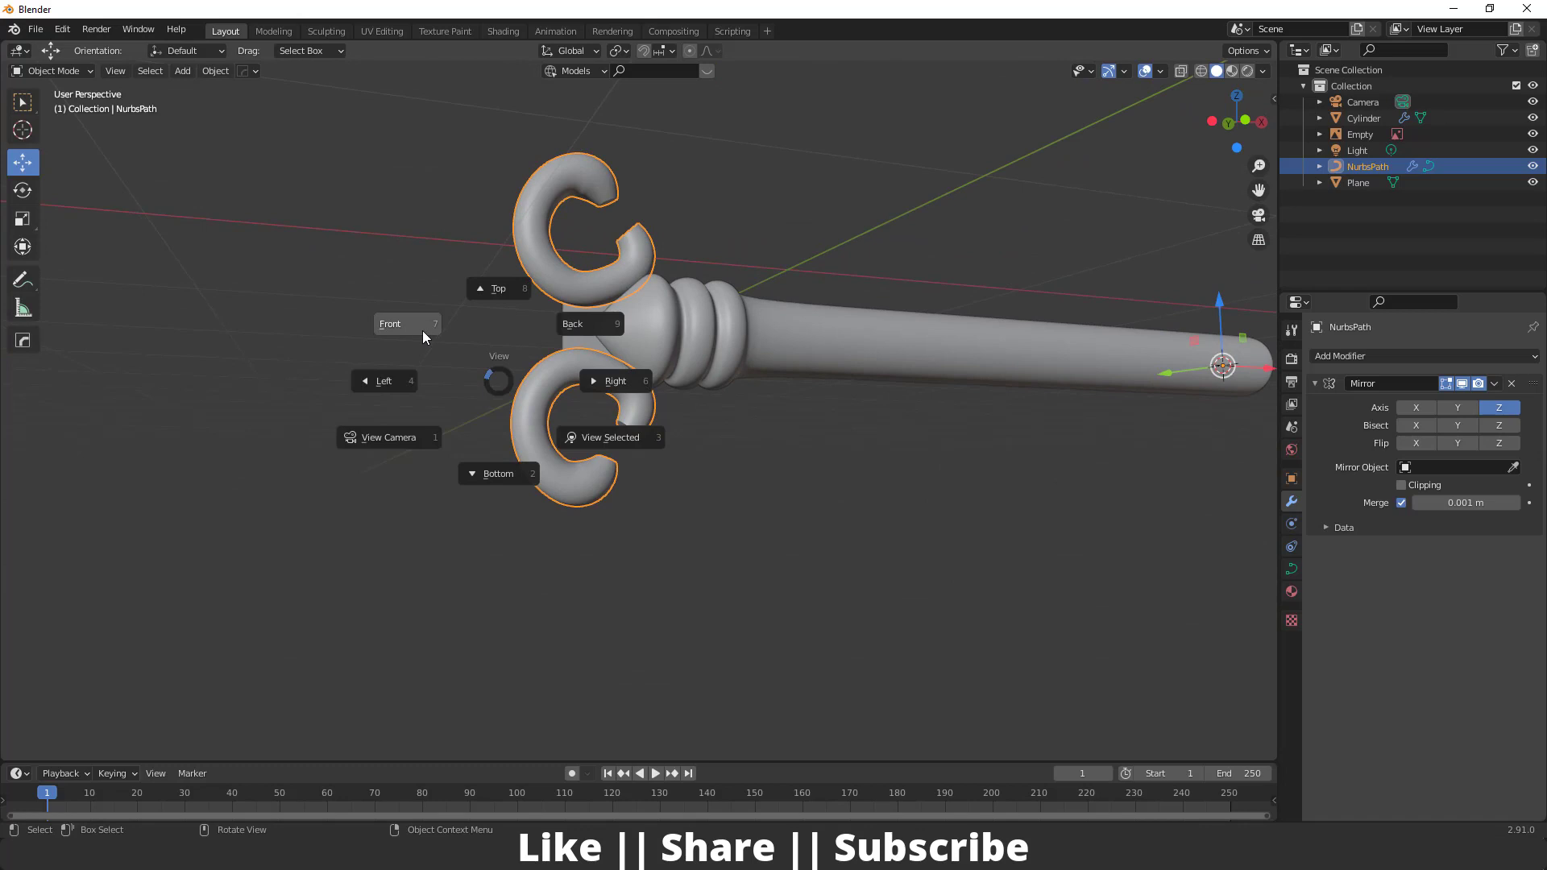
pyautogui.click(415, 324)
pyautogui.scroll(5, 598, 226)
pyautogui.scroll(-4, 701, 587)
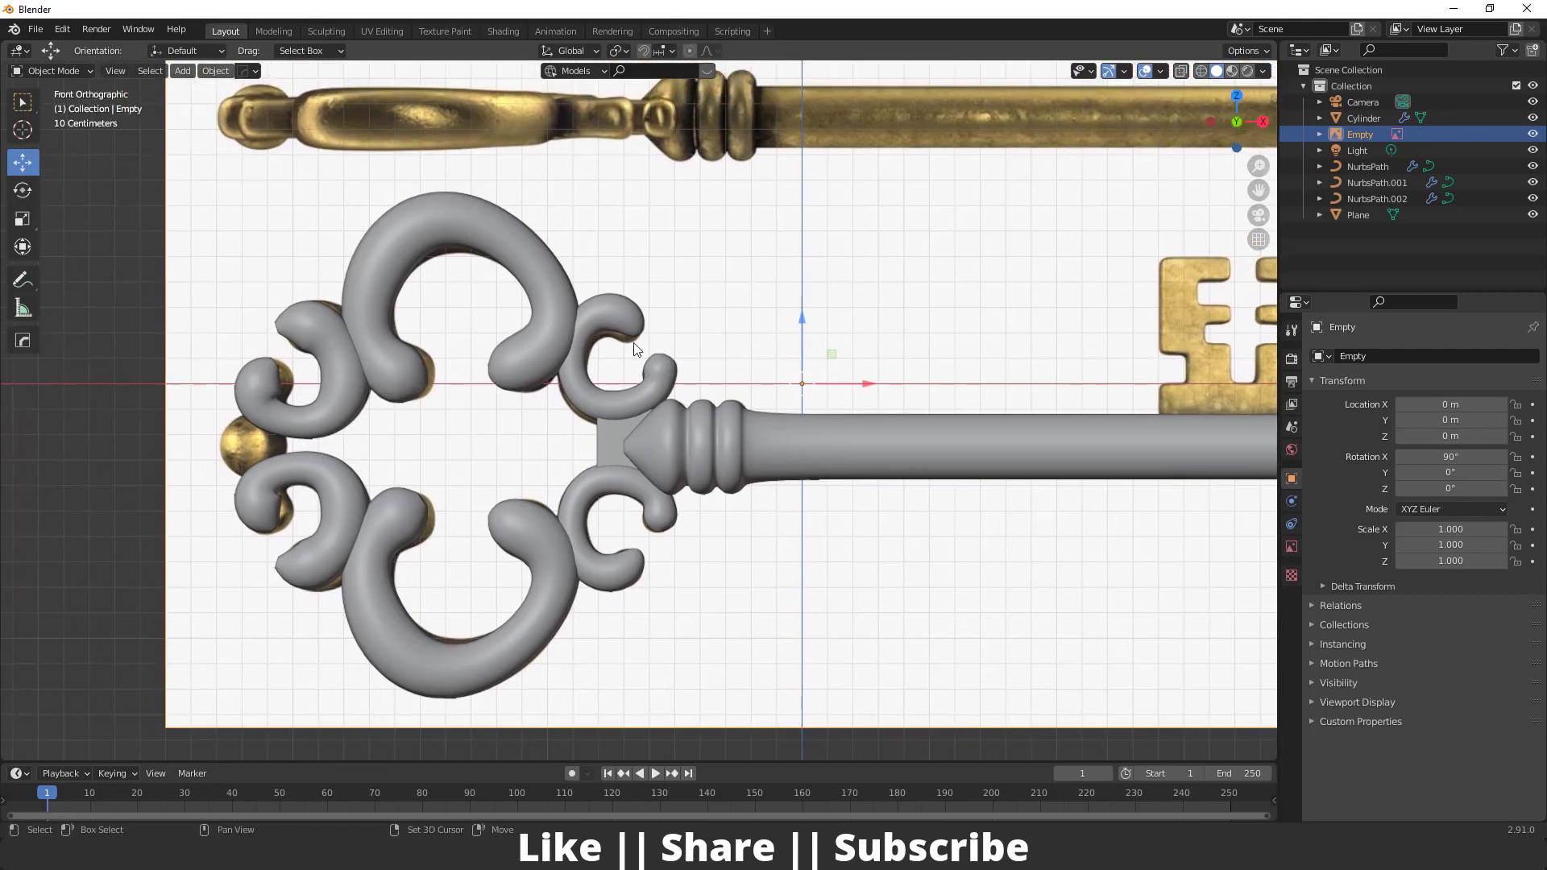
# - Add a UV sphere and move it along X toward the far end of the key's bow
pyautogui.scroll(4, 673, 278)
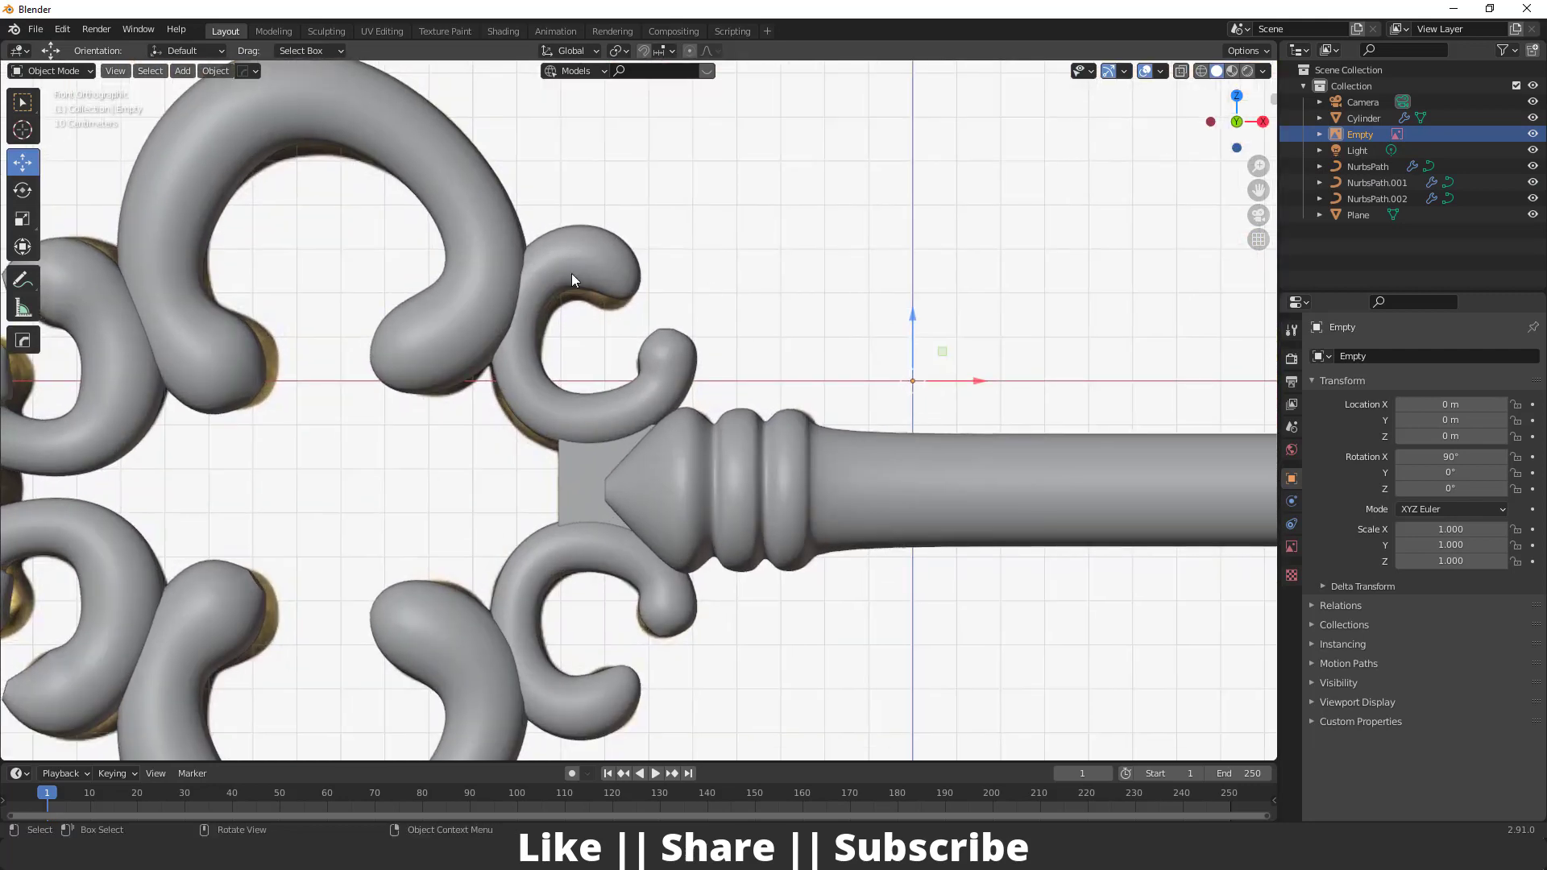
pyautogui.scroll(-3, 671, 278)
pyautogui.keyDown('shift'); pyautogui.moveTo(478, 400); pyautogui.dragTo(525, 408, button='middle'); pyautogui.keyUp('shift')
pyautogui.scroll(2, 696, 348)
pyautogui.keyDown('shift'); pyautogui.moveTo(364, 427); pyautogui.dragTo(425, 392, button='middle'); pyautogui.keyUp('shift')
pyautogui.scroll(-2, 500, 393)
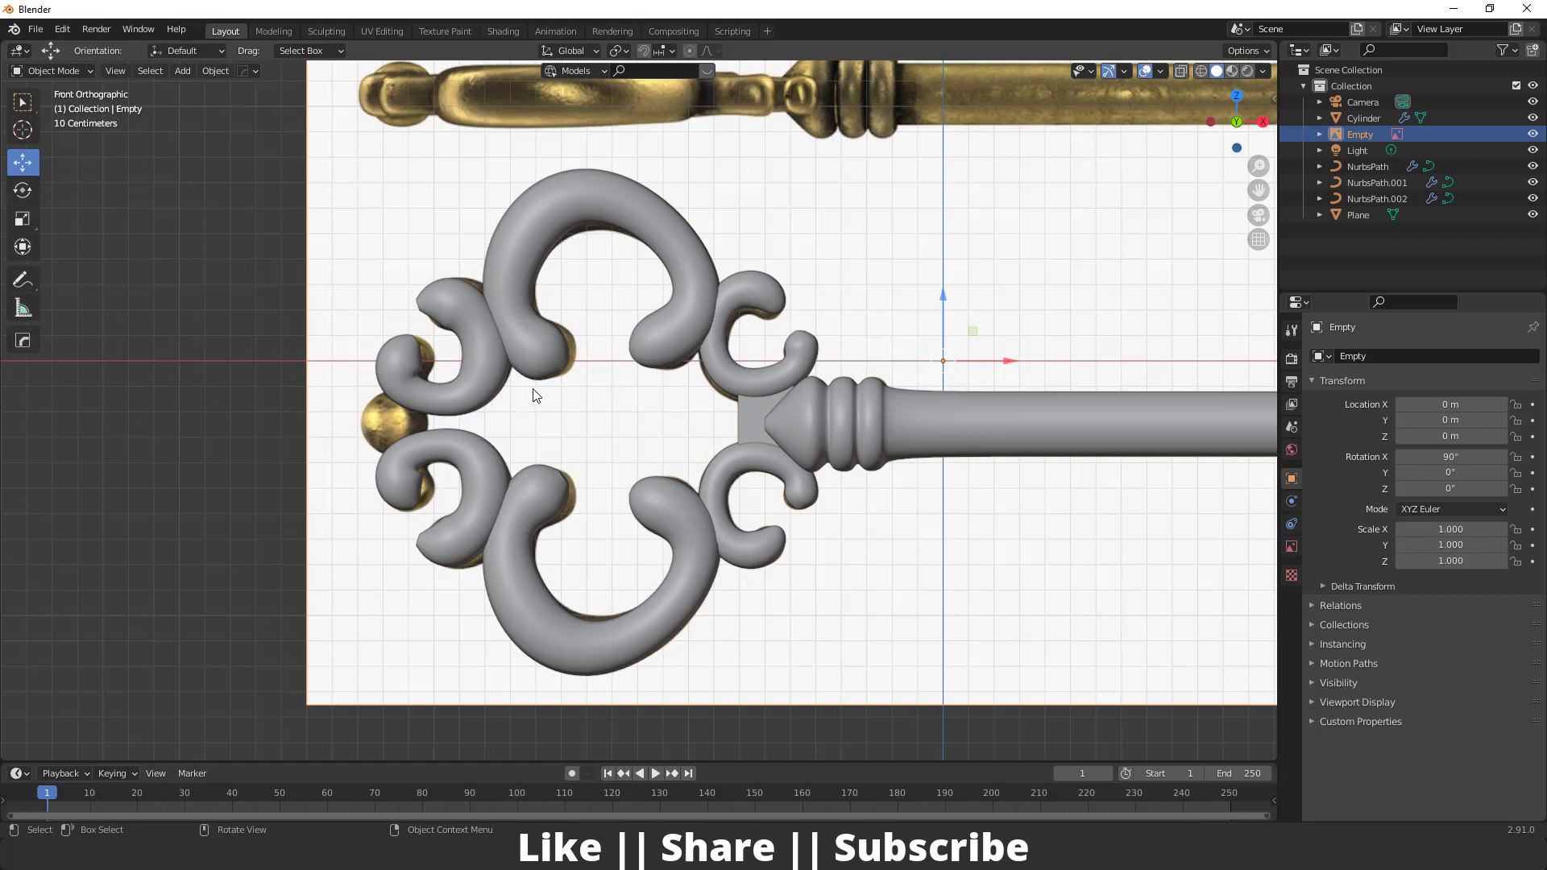
pyautogui.hotkey('shift', 'a')
pyautogui.moveTo(487, 385)
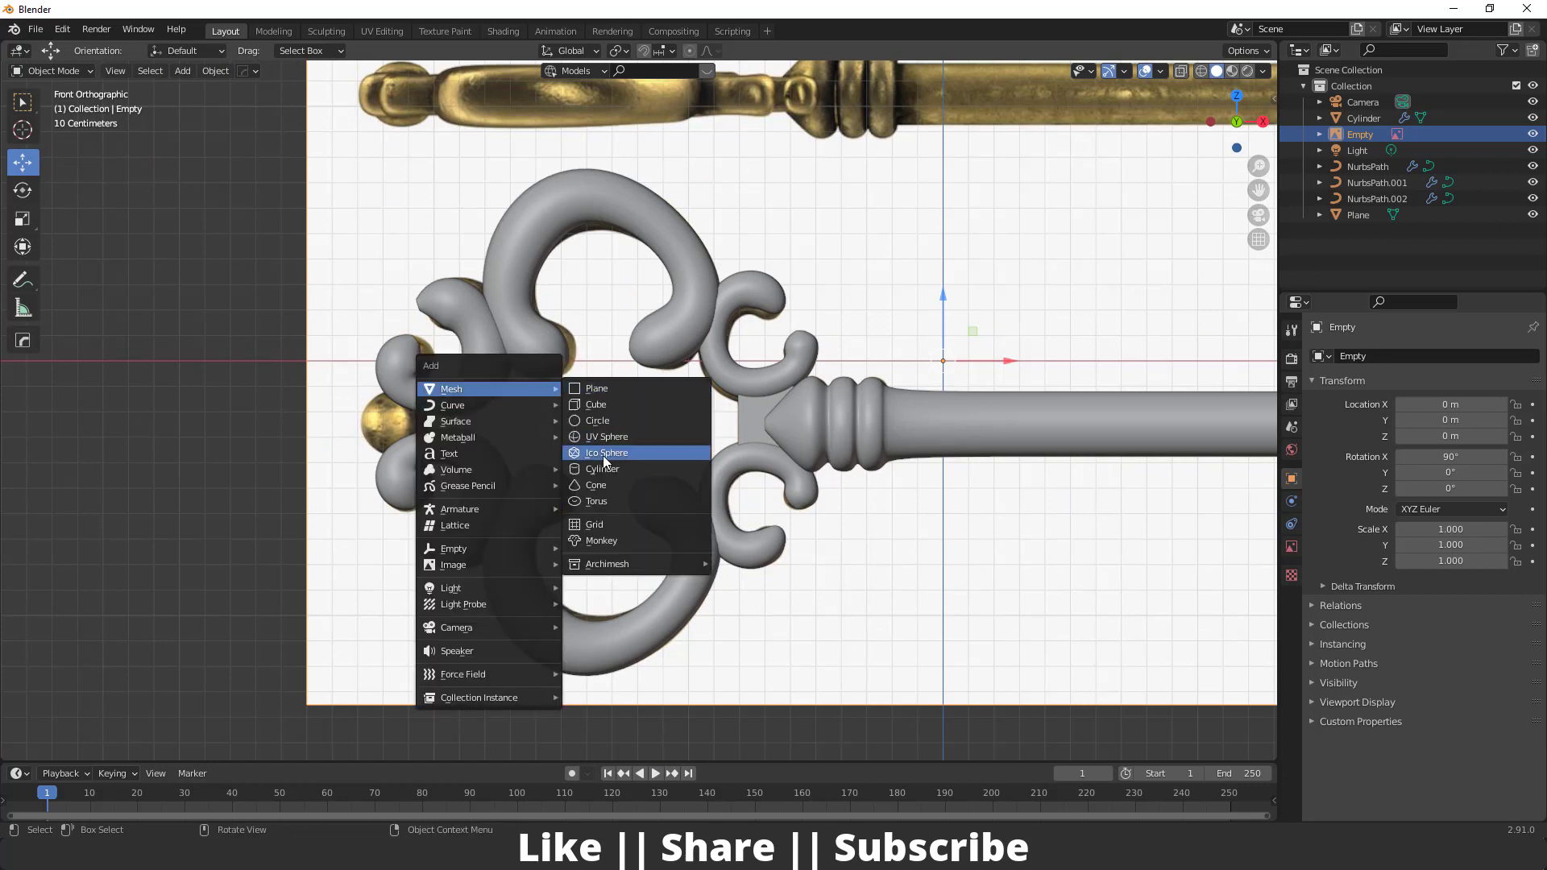
pyautogui.click(611, 437)
pyautogui.scroll(-4, 637, 427)
pyautogui.press('g')
pyautogui.press('x')
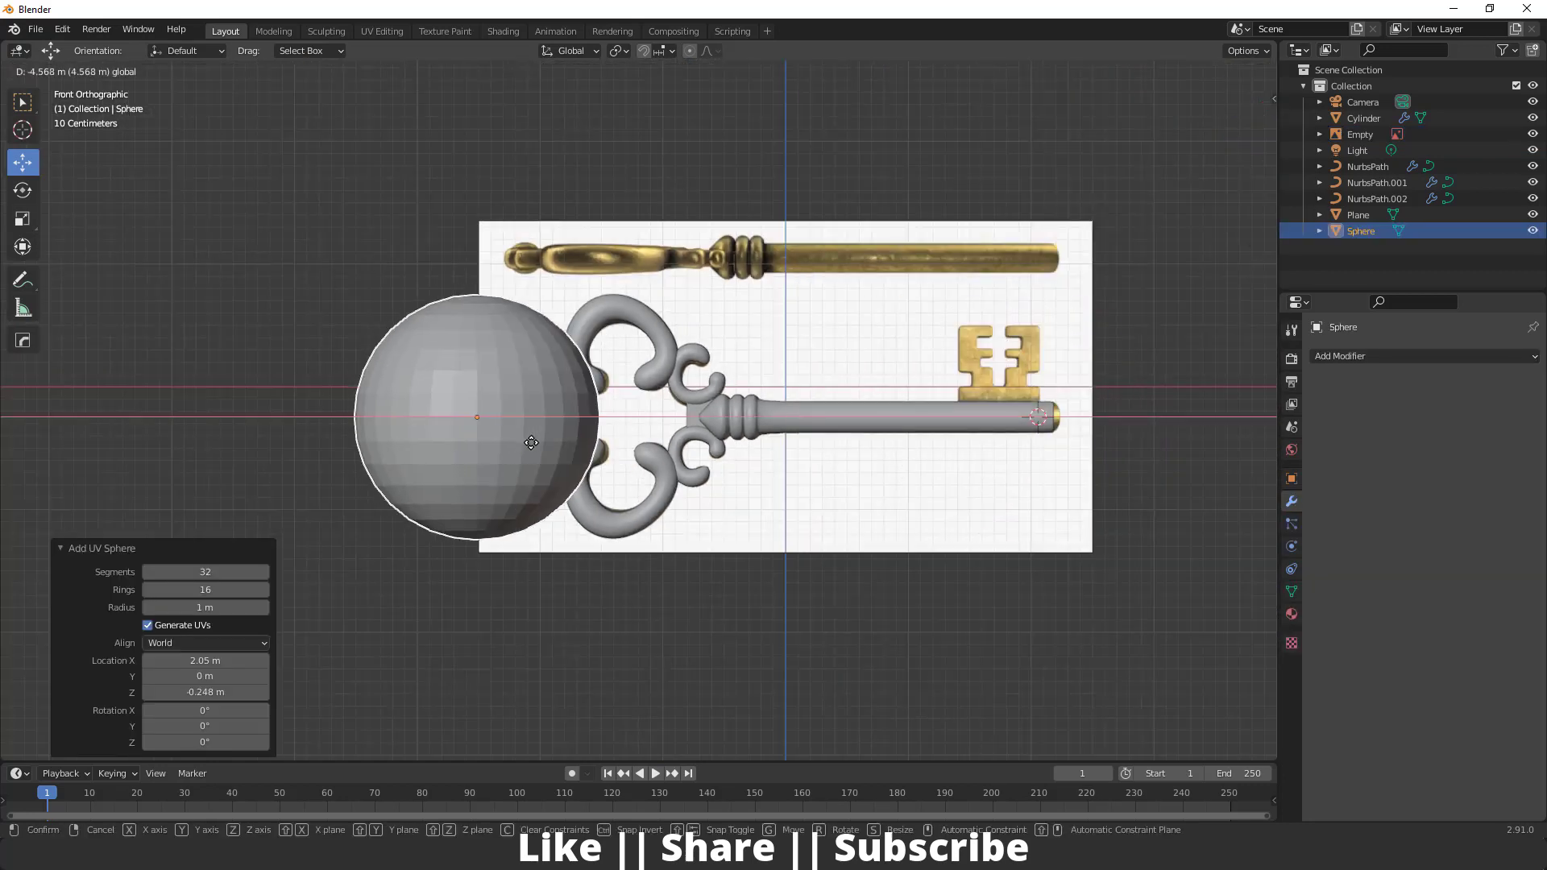
pyautogui.click(583, 475)
# - Scale the sphere down to roughly the size of the bow's end ball and shade it smooth
pyautogui.press('s')
pyautogui.click(520, 421)
pyautogui.scroll(5, 438, 433)
pyautogui.keyDown('shift'); pyautogui.moveTo(438, 433); pyautogui.dragTo(573, 482, button='middle'); pyautogui.keyUp('shift')
pyautogui.rightClick(572, 480)
pyautogui.click(504, 442)
# - Scale the sphere by about 0.768 and align the view to the front
pyautogui.scroll(3, 553, 476)
pyautogui.press('s')
pyautogui.click(564, 506)
pyautogui.press('`')
pyautogui.click(339, 412)
# - Move the sphere about 0.079 m along X onto the reference ball and scale it by about 1.297
pyautogui.scroll(1, 382, 484)
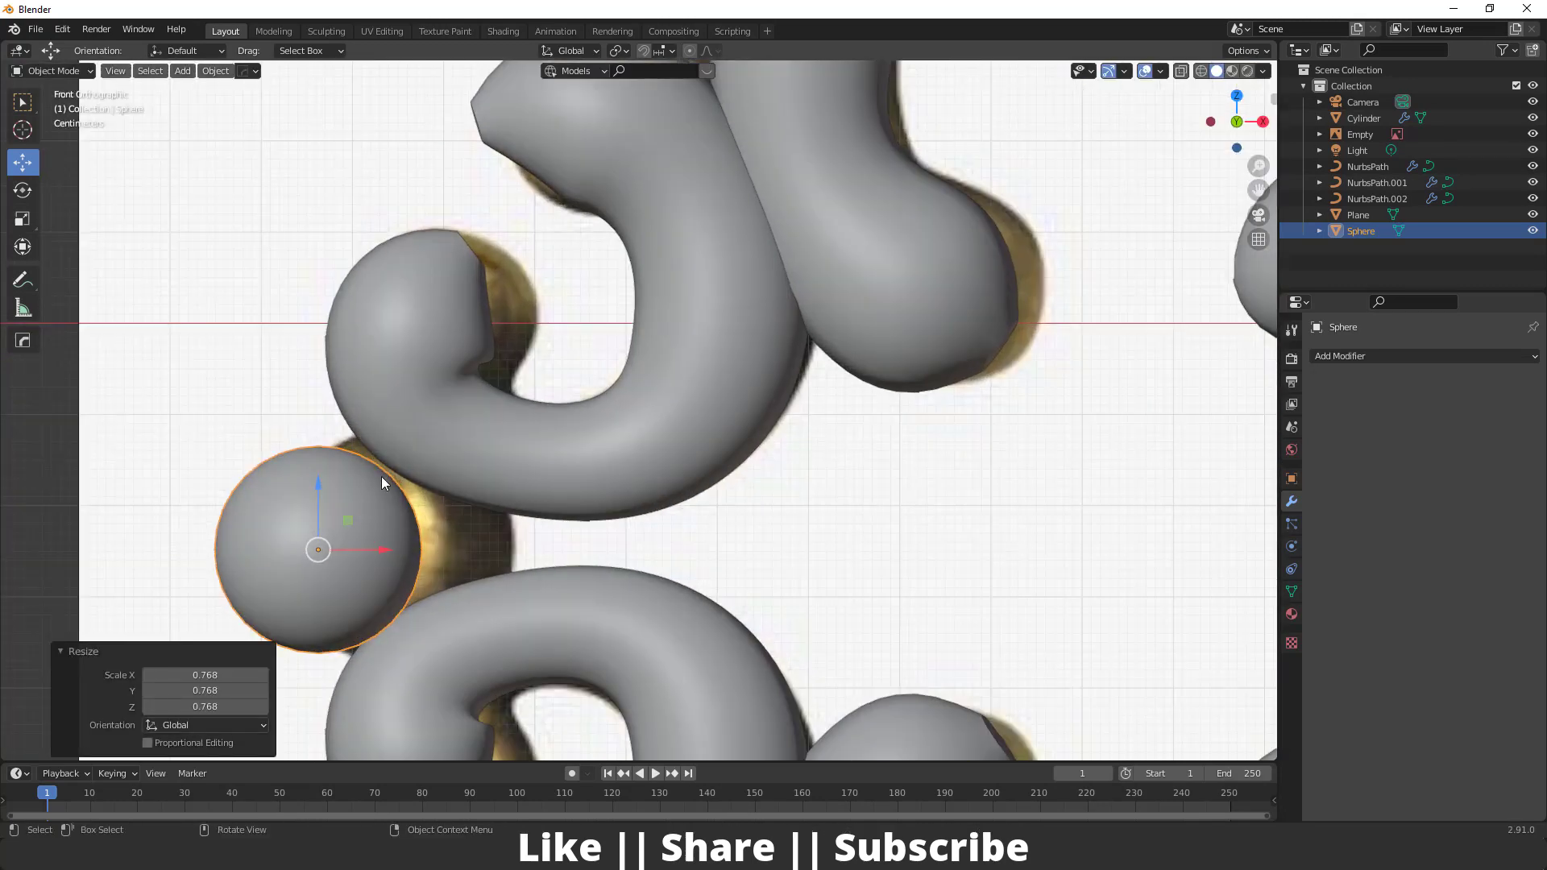
pyautogui.moveTo(390, 545); pyautogui.dragTo(511, 545)
pyautogui.click(476, 534)
pyautogui.press('s')
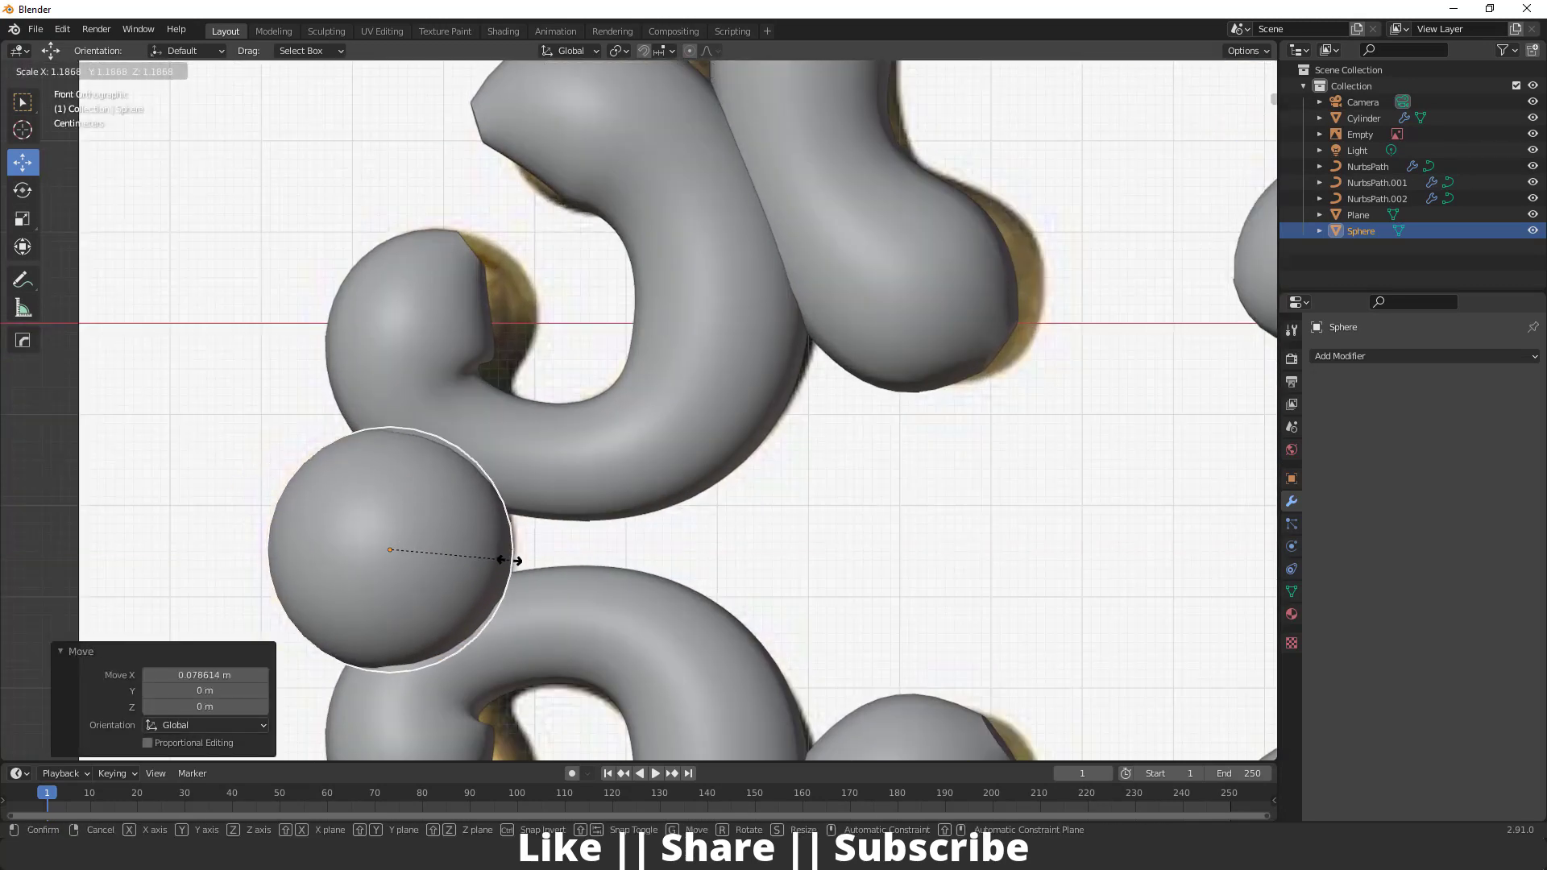
pyautogui.click(518, 563)
# - Move the sphere about 0.021 m along Y to centre it on the depth of the scrolls
pyautogui.scroll(-2, 519, 565)
pyautogui.moveTo(518, 565); pyautogui.dragTo(694, 584, button='middle')
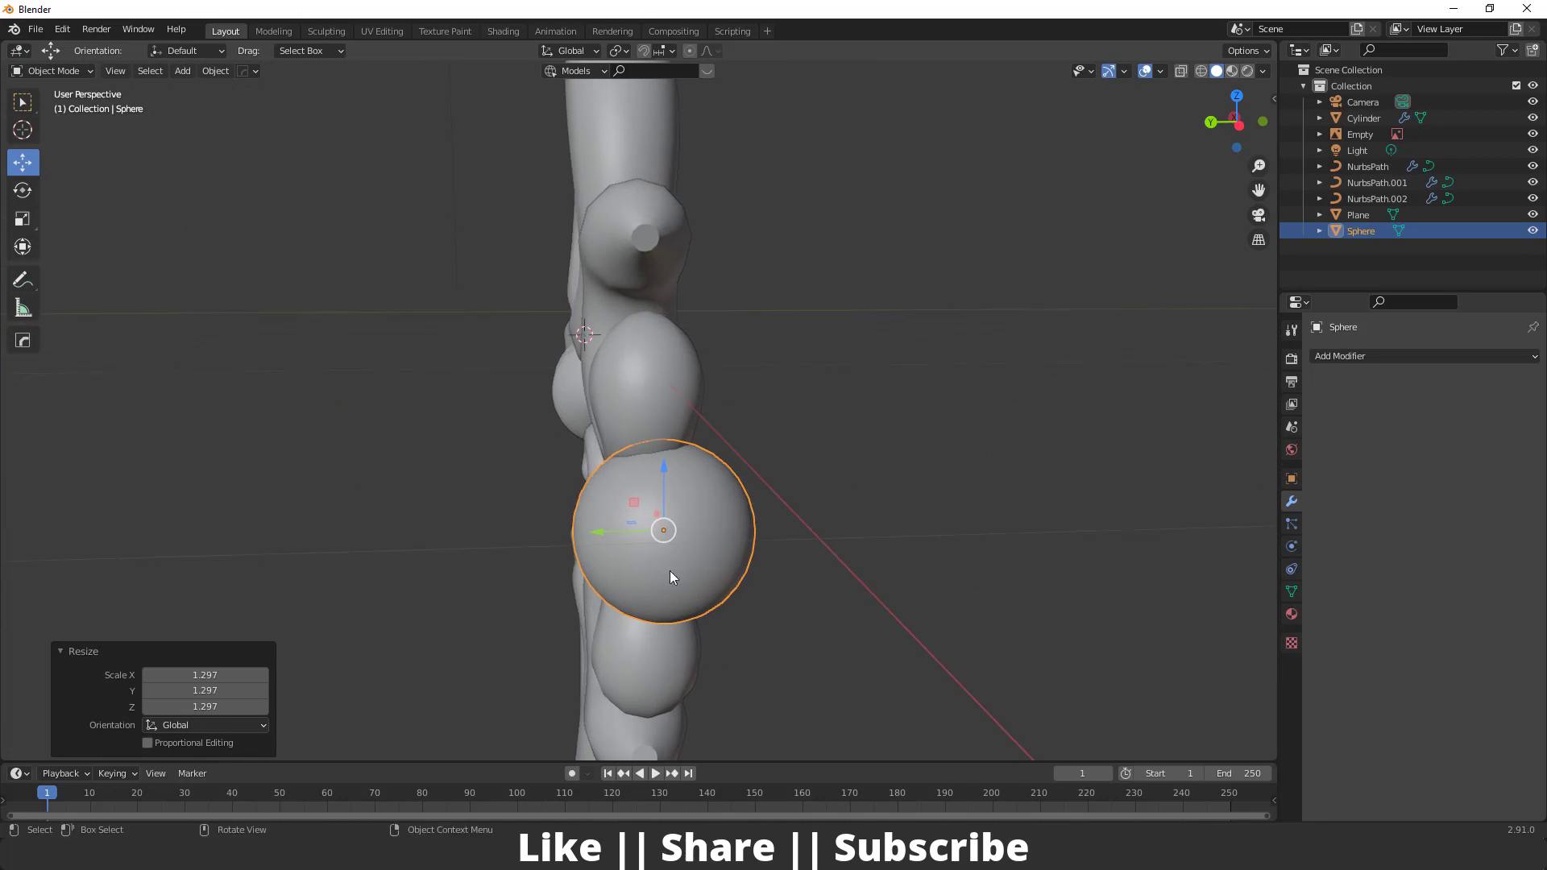
pyautogui.press('g')
pyautogui.click(582, 522)
pyautogui.scroll(-3, 636, 499)
pyautogui.moveTo(749, 475); pyautogui.dragTo(393, 493, button='middle')
# - In the front view, add a 2 m plane at the 3D cursor near the key bit, aligned to the view
pyautogui.press('`')
pyautogui.click(529, 398)
pyautogui.scroll(-5, 538, 403)
pyautogui.scroll(4, 718, 428)
pyautogui.keyDown('shift'); pyautogui.moveTo(1132, 512); pyautogui.dragTo(740, 506, button='middle'); pyautogui.keyUp('shift')
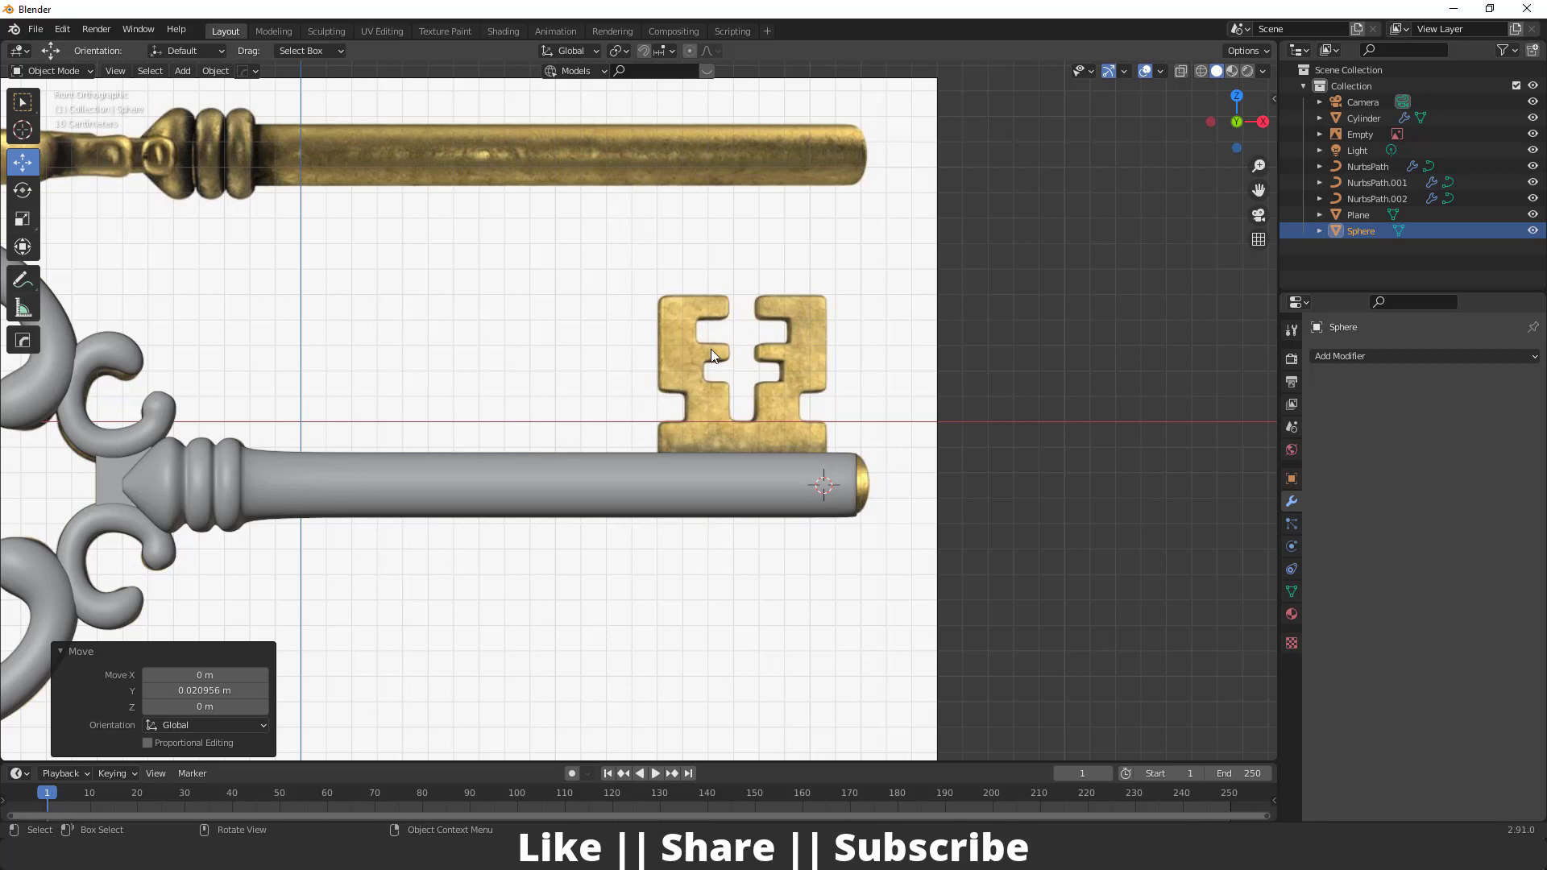
pyautogui.scroll(3, 730, 379)
pyautogui.scroll(-1, 733, 442)
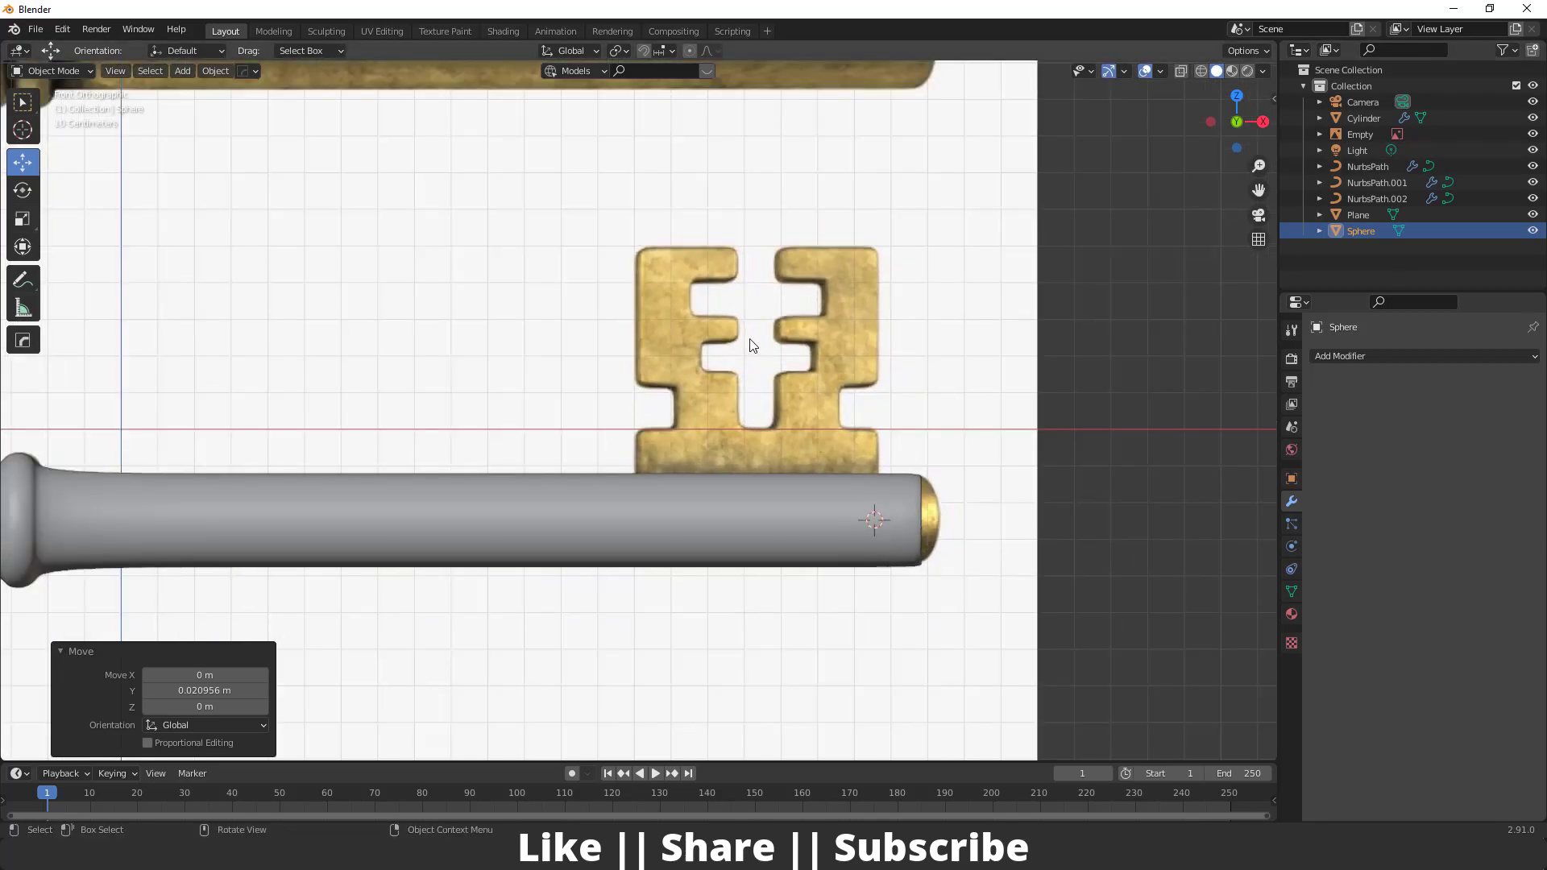
pyautogui.hotkey('shift', 'a')
pyautogui.moveTo(538, 385)
pyautogui.click(636, 385)
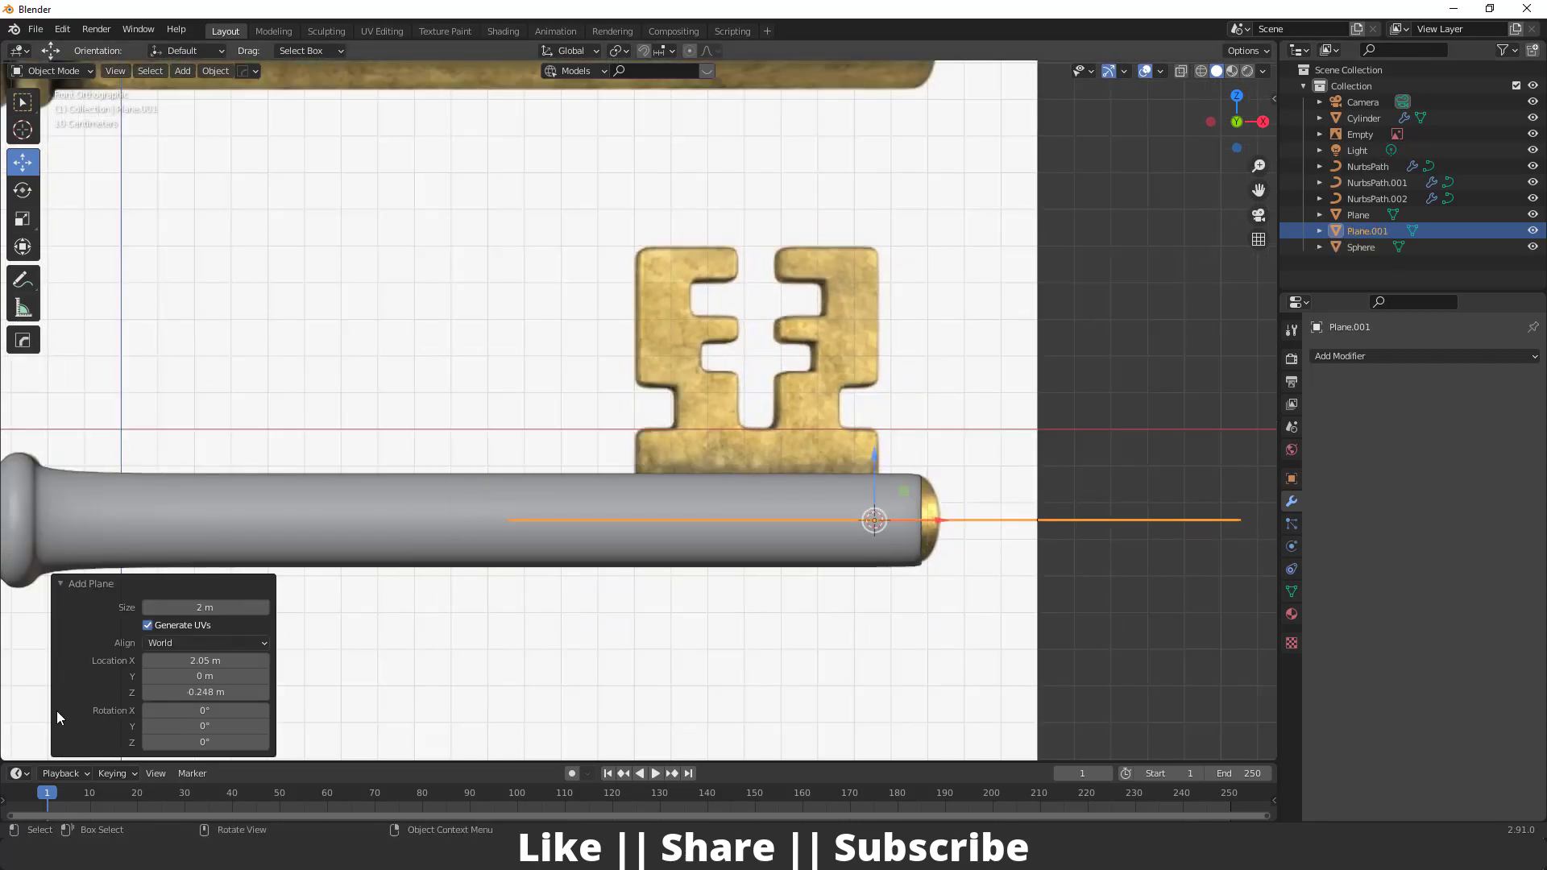
pyautogui.click(174, 644)
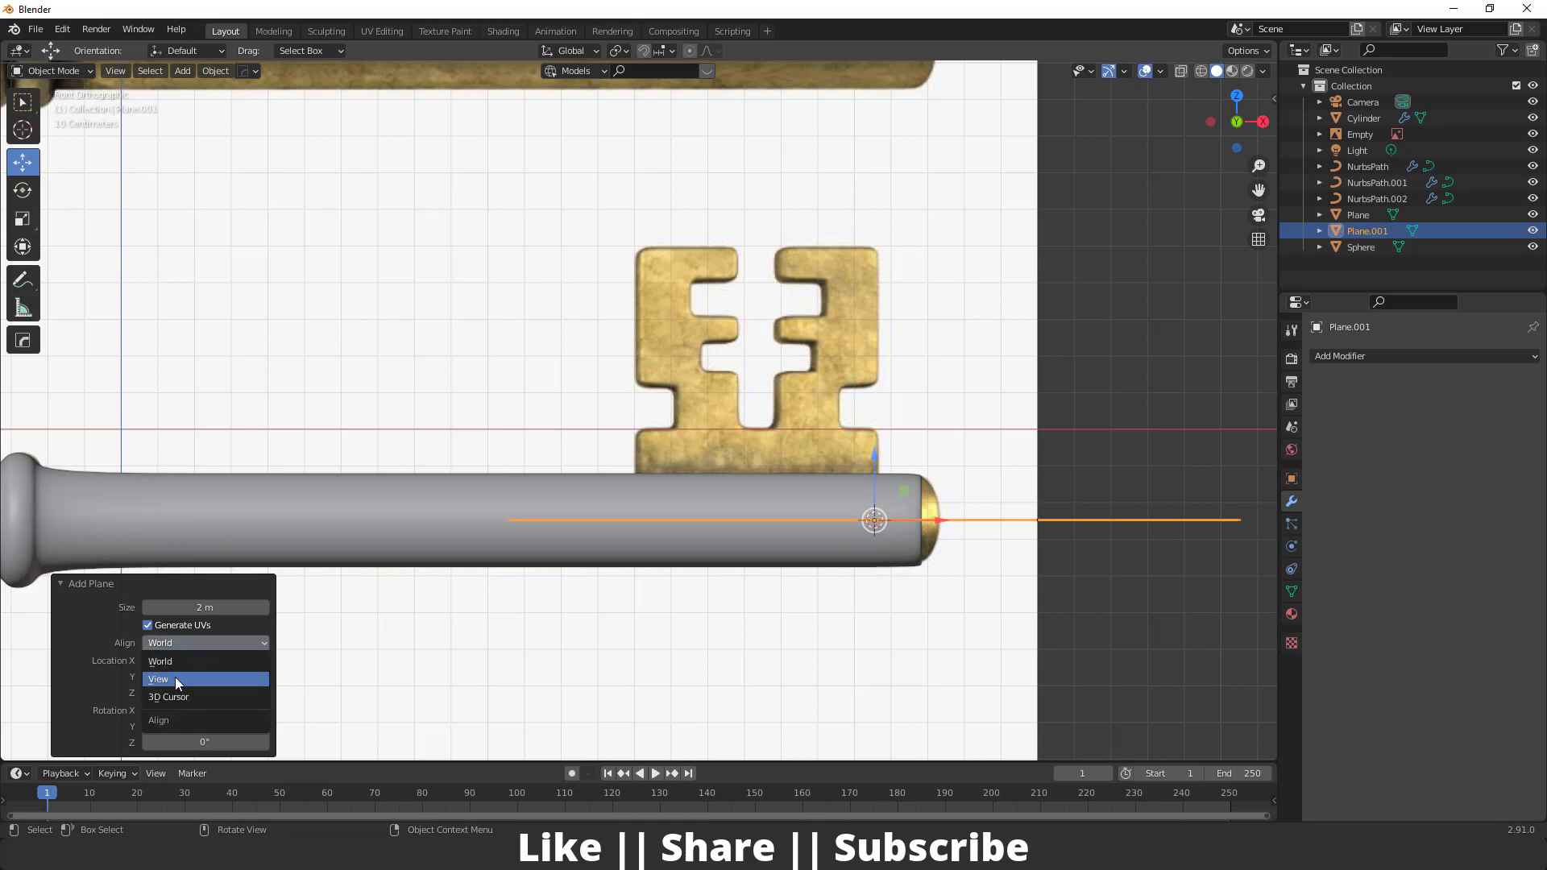
pyautogui.click(176, 677)
# - Turn on X-ray, scale the plane down and move it over the reference key bit
pyautogui.click(1182, 71)
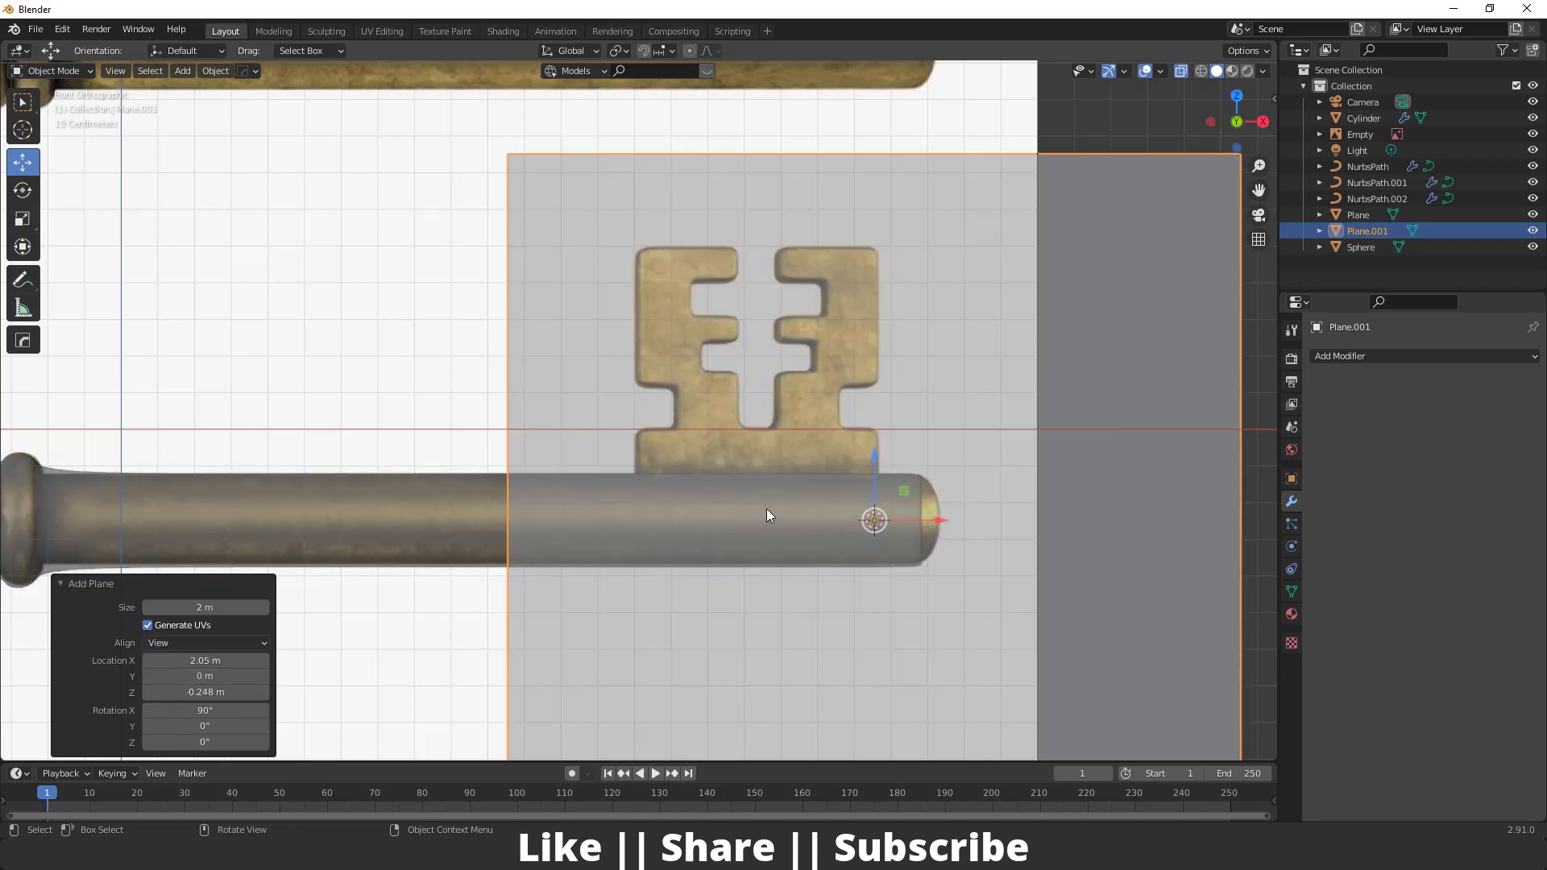
pyautogui.moveTo(872, 471); pyautogui.dragTo(797, 403)
pyautogui.press('s')
pyautogui.click(838, 482)
pyautogui.moveTo(744, 347); pyautogui.dragTo(771, 308)
pyautogui.moveTo(793, 382); pyautogui.dragTo(823, 390)
# - Shrink the plane slightly more and centre it on the key bit with a margin around the teeth
pyautogui.press('s')
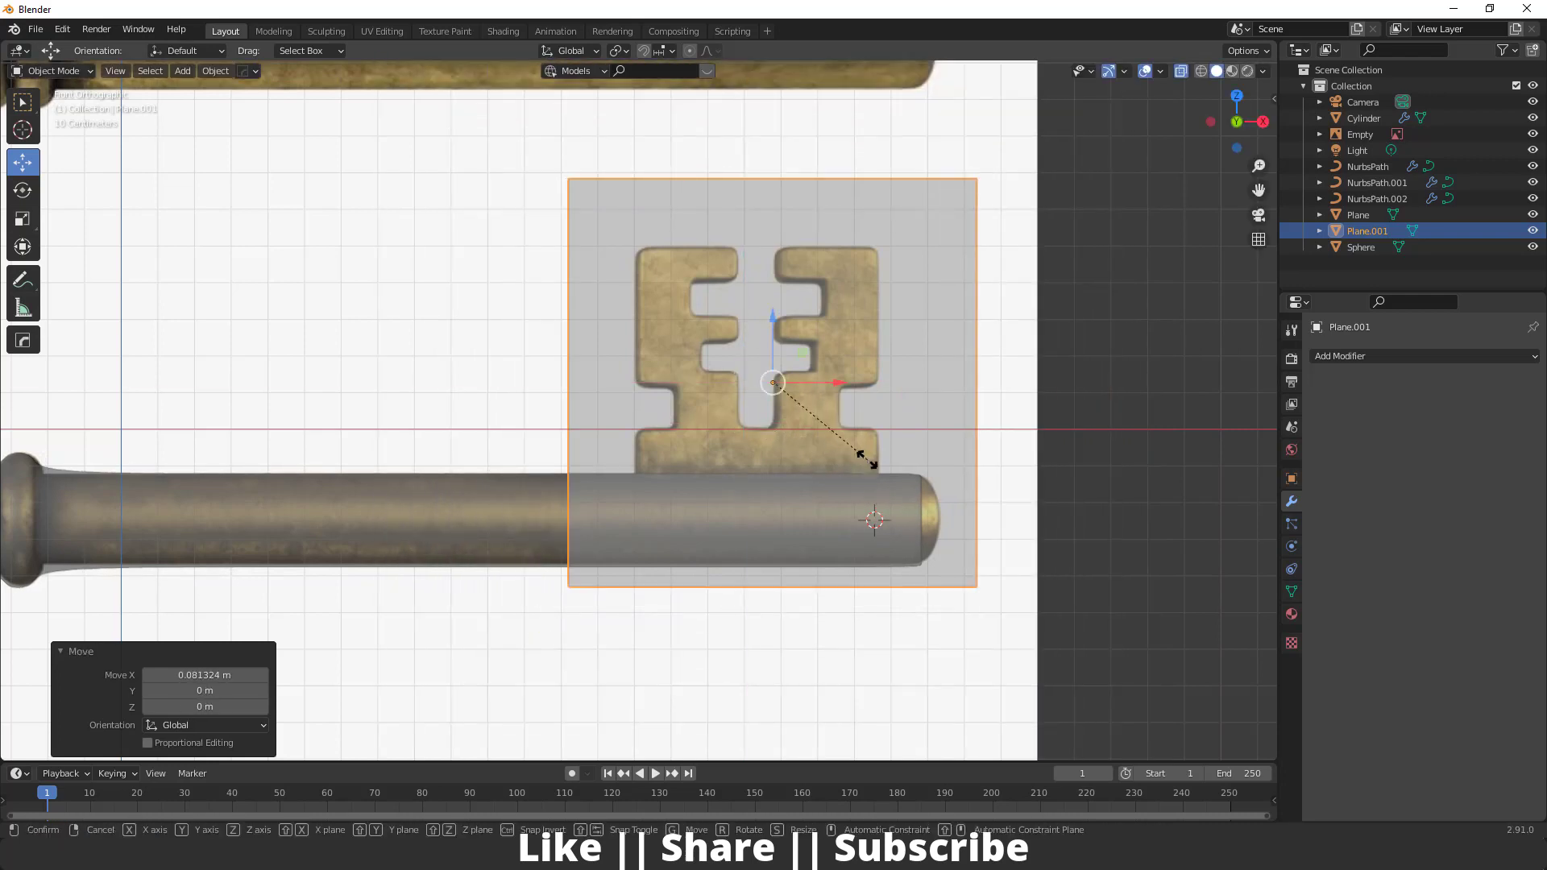
pyautogui.click(860, 441)
pyautogui.moveTo(776, 332); pyautogui.dragTo(777, 314)
pyautogui.moveTo(830, 362); pyautogui.dragTo(812, 362)
# - In Edit Mode, knife-cut the plane from its side edge along the base and outer notch of the reference bit's left half
pyautogui.scroll(5, 812, 363)
pyautogui.scroll(-1, 683, 449)
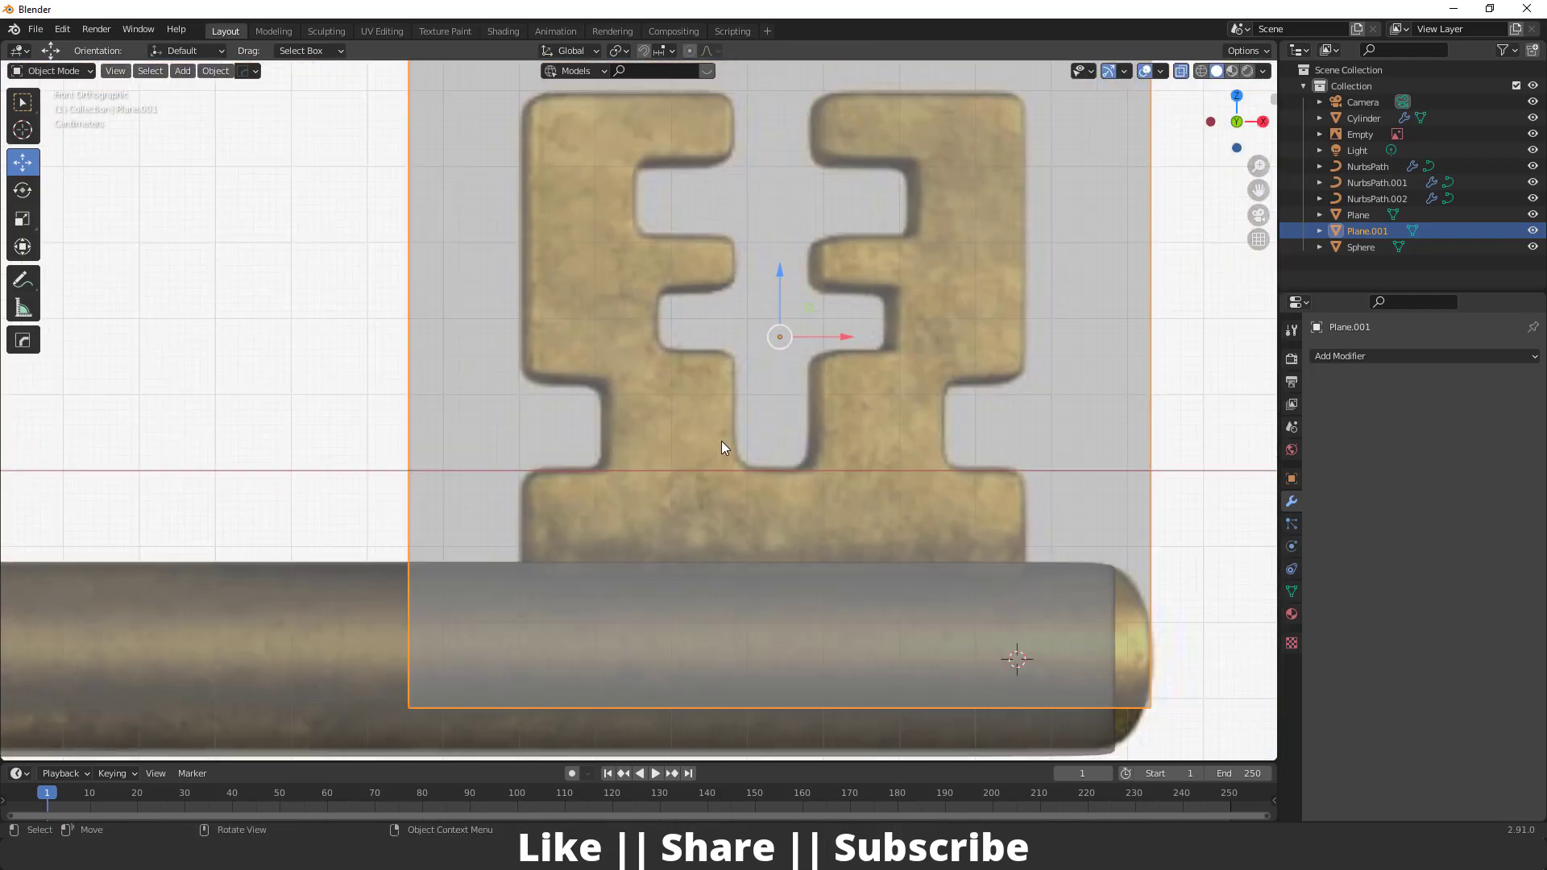
pyautogui.press('Tab')
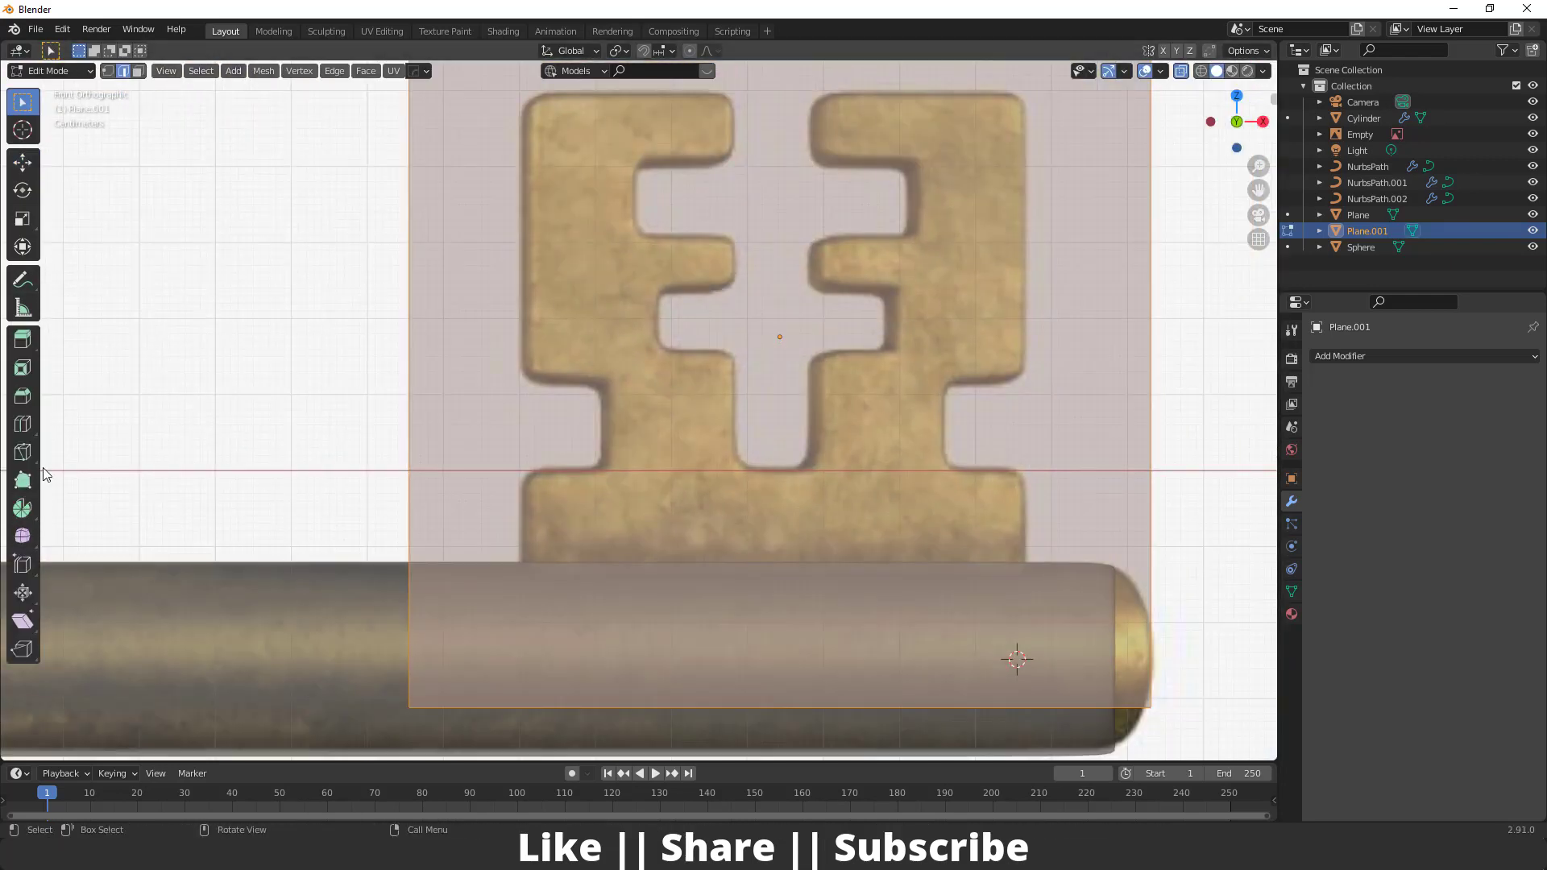
pyautogui.click(20, 453)
pyautogui.scroll(2, 355, 561)
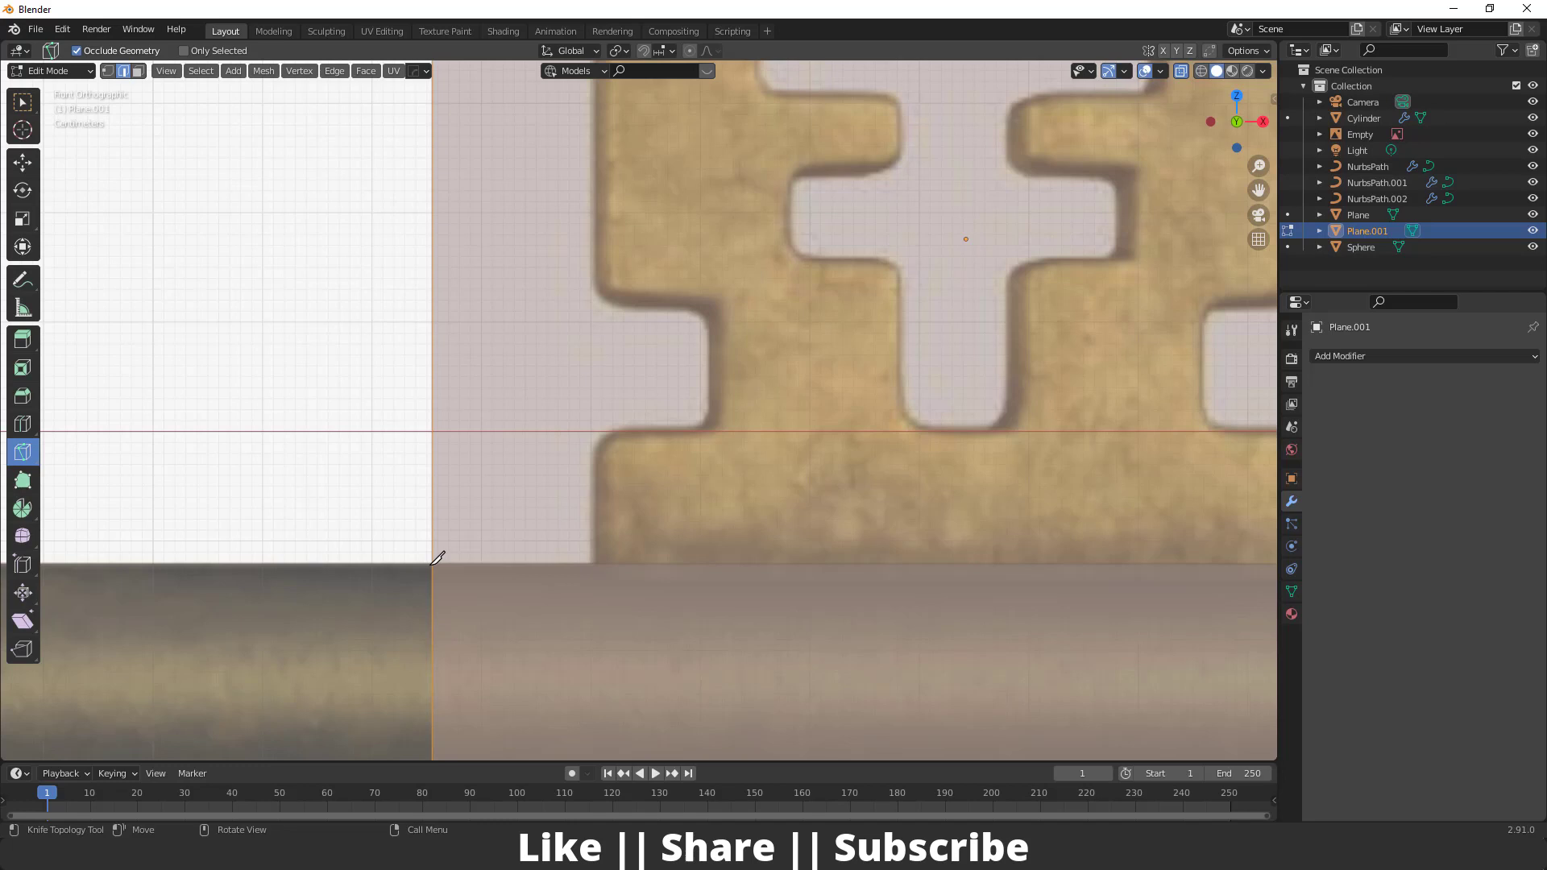
pyautogui.scroll(-2, 436, 557)
pyautogui.click(494, 542)
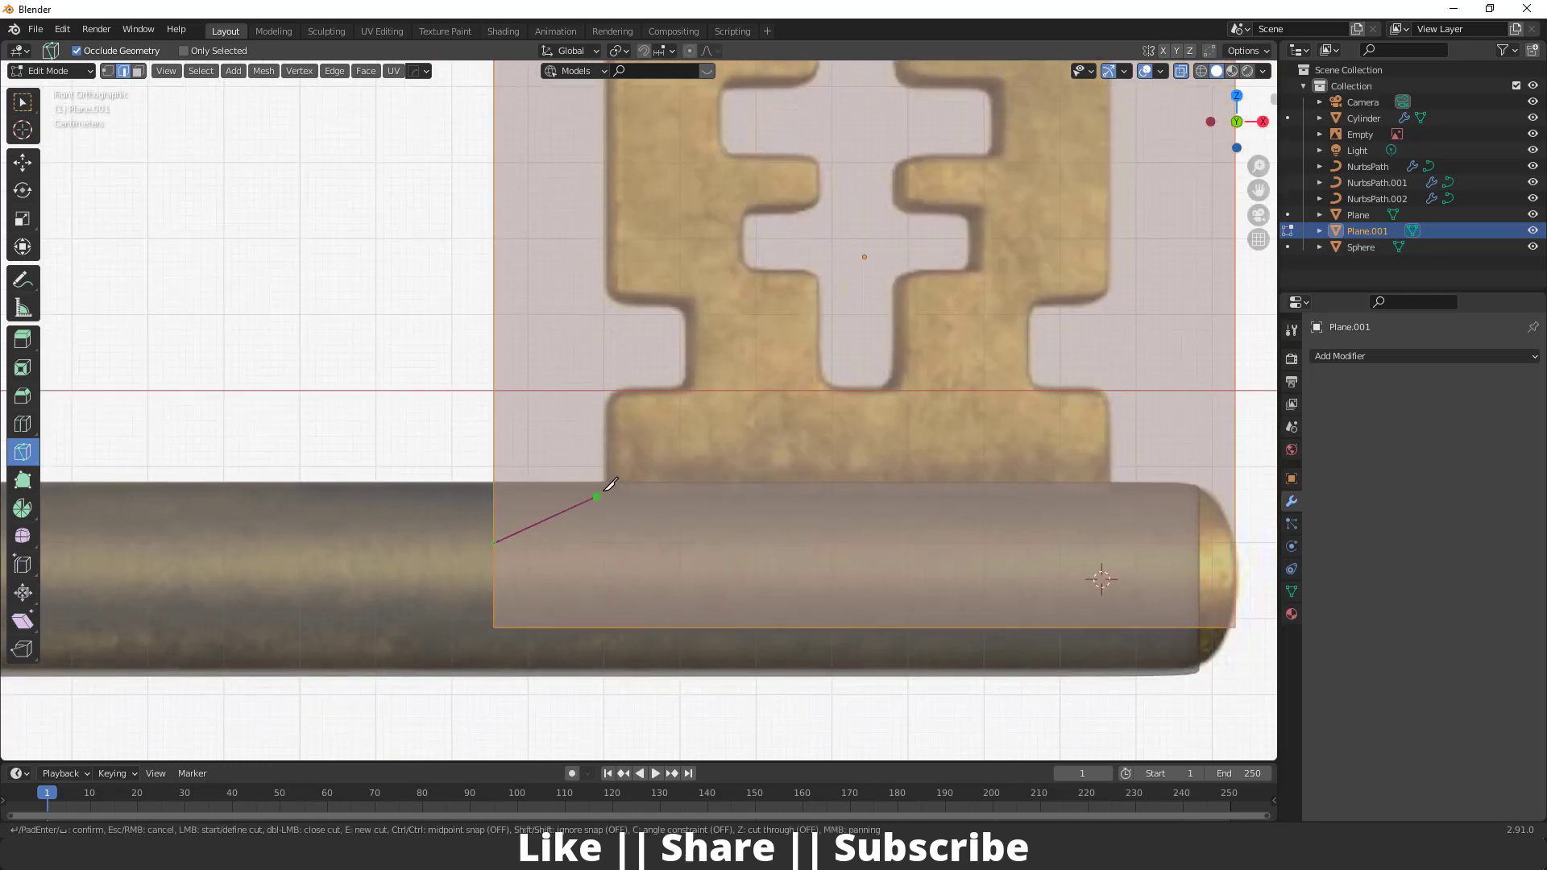
pyautogui.click(605, 482)
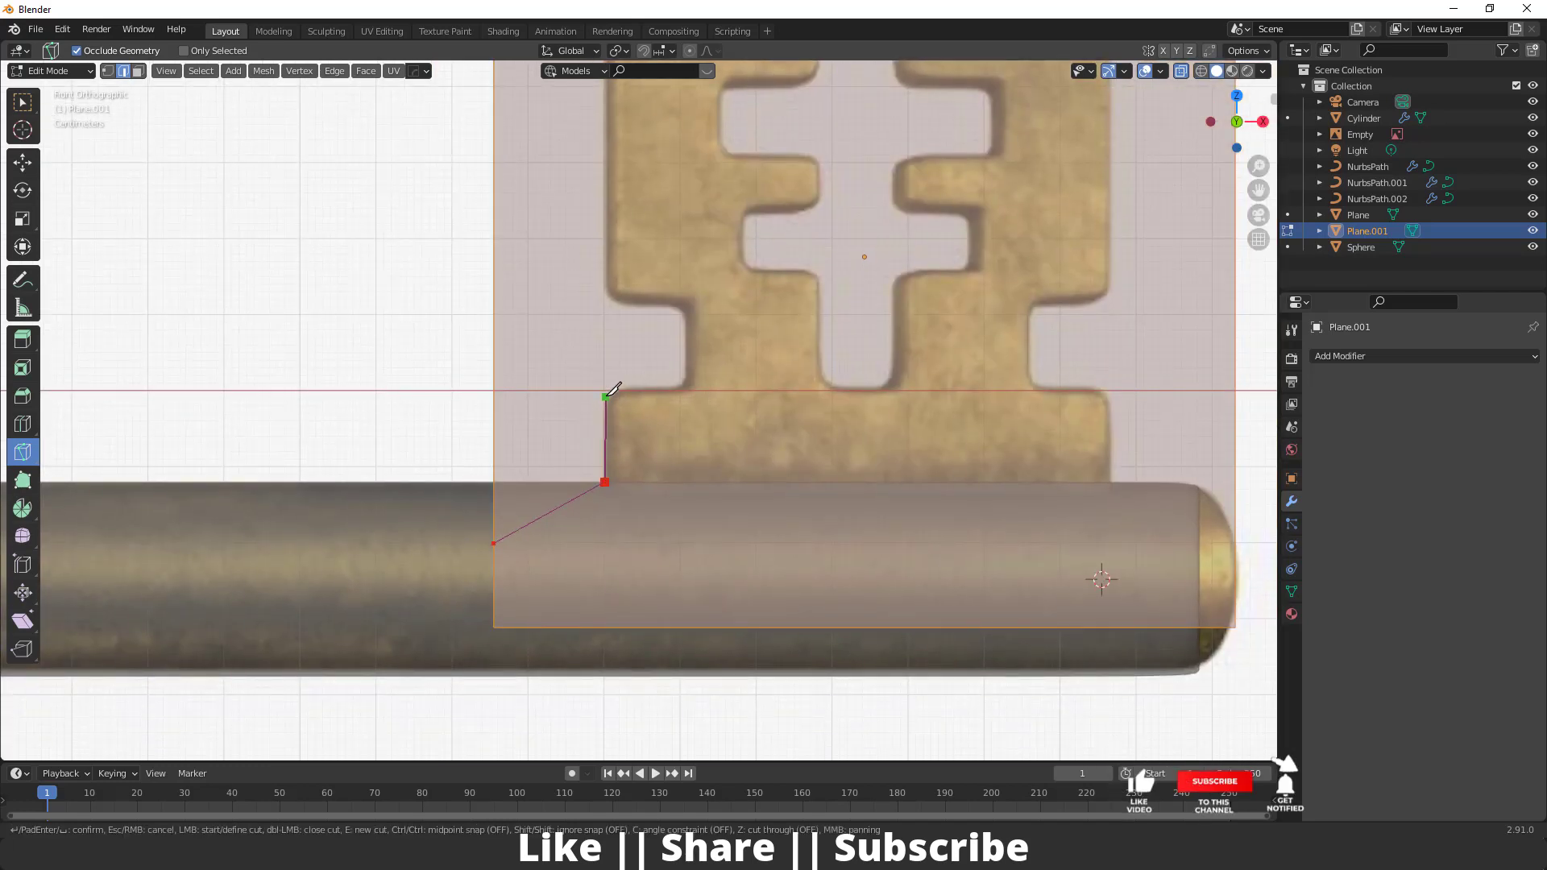
pyautogui.click(607, 391)
pyautogui.click(684, 389)
pyautogui.click(682, 304)
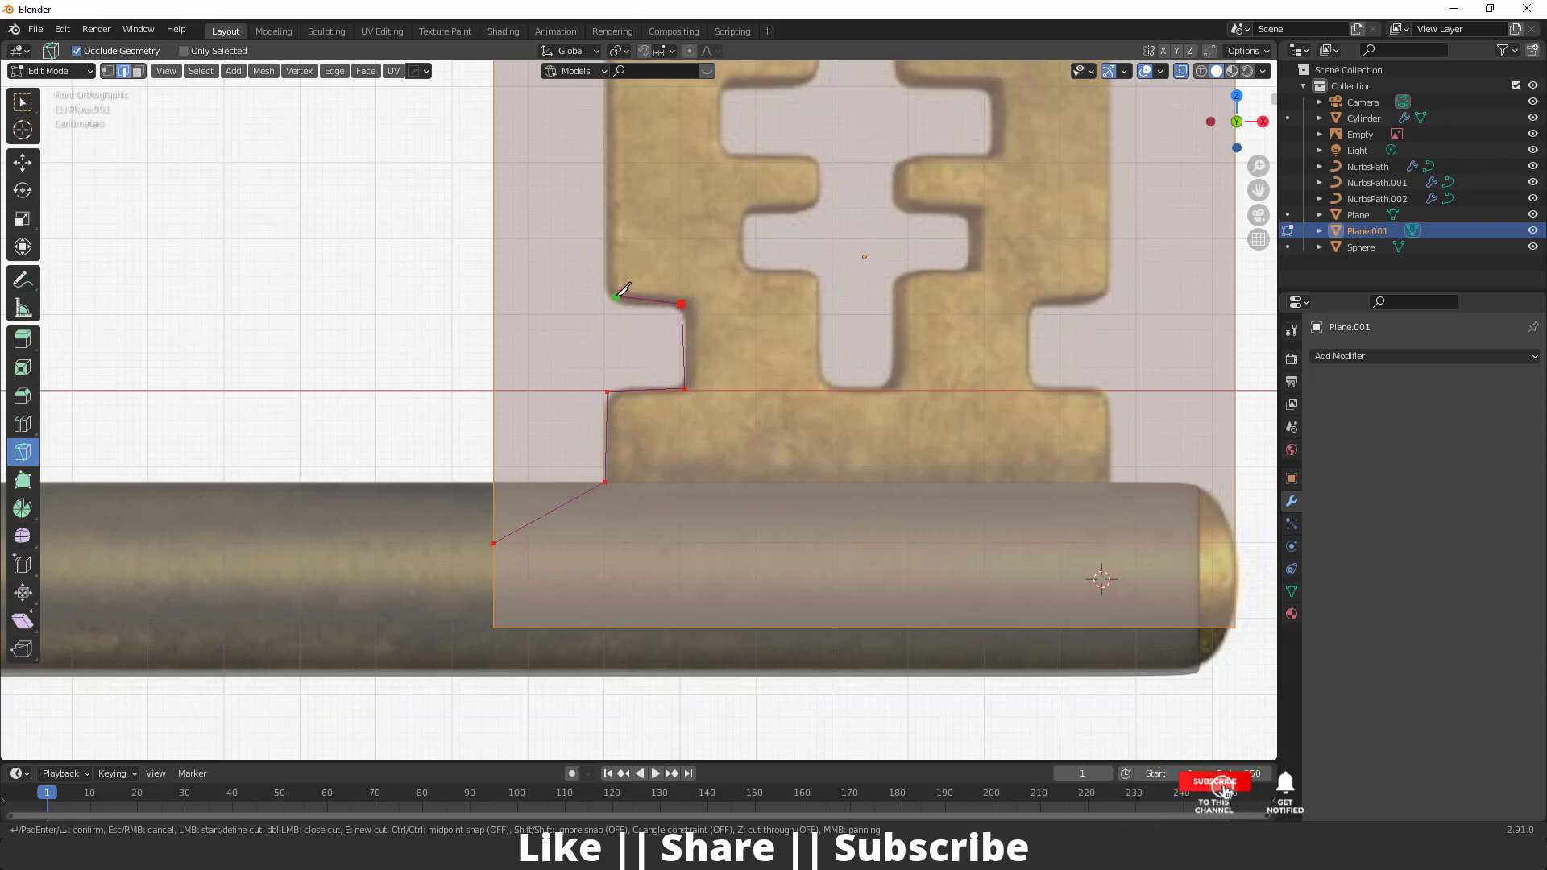
pyautogui.click(617, 297)
# - Continue the knife cut around the bit's top and inner teeth, then down the centre and back to the base corner
pyautogui.keyDown('shift'); pyautogui.moveTo(616, 297); pyautogui.dragTo(612, 598, button='middle'); pyautogui.keyUp('shift')
pyautogui.click(611, 322)
pyautogui.click(810, 319)
pyautogui.click(810, 381)
pyautogui.click(717, 382)
pyautogui.click(720, 460)
pyautogui.click(812, 460)
pyautogui.click(804, 516)
pyautogui.click(804, 608)
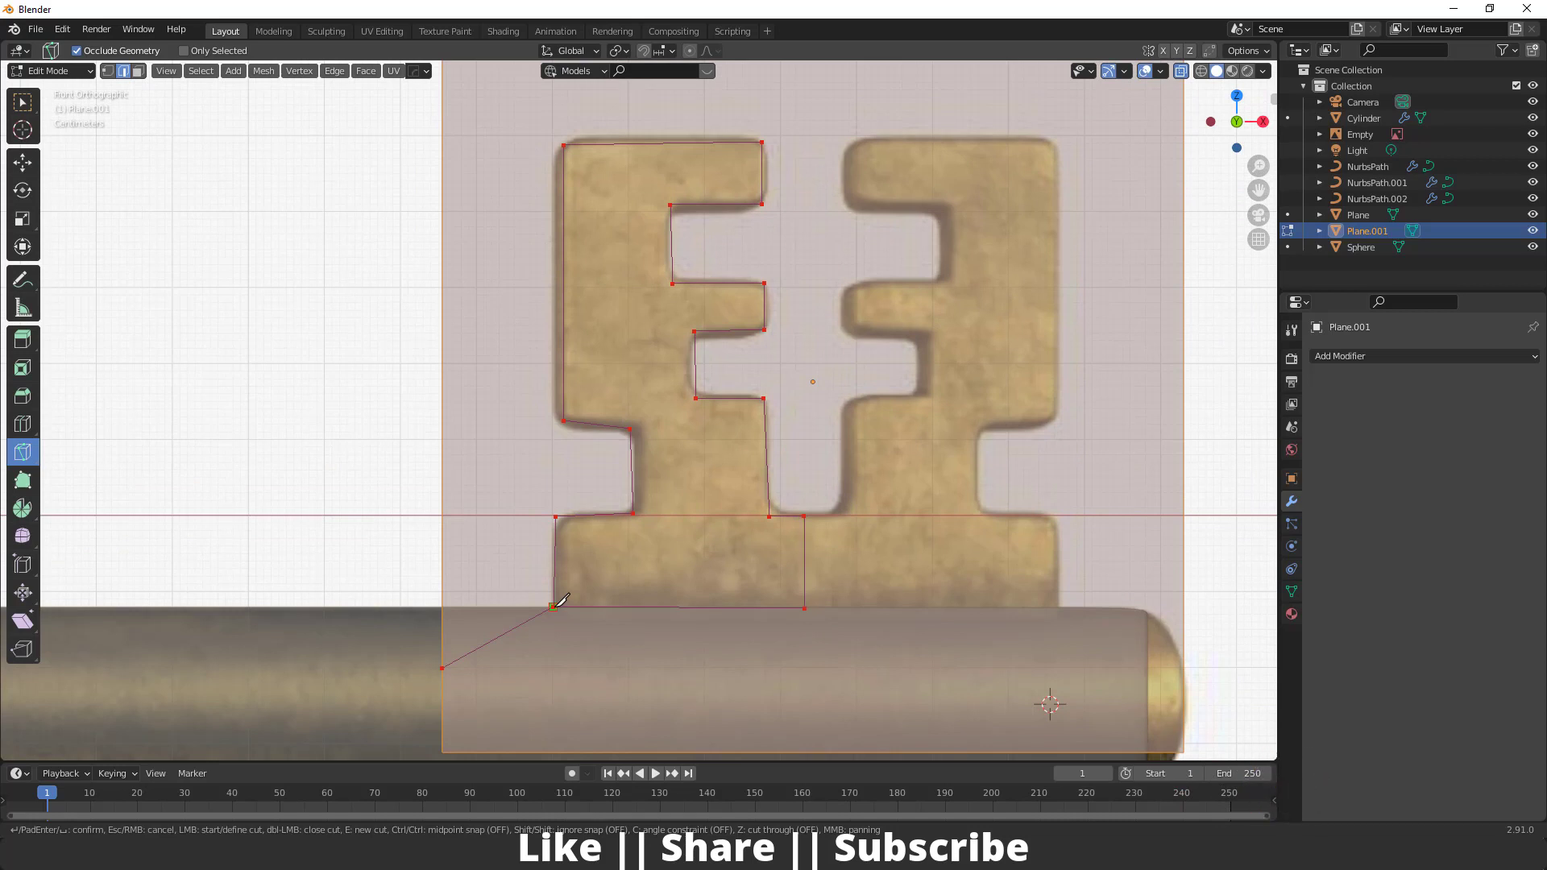
pyautogui.click(554, 606)
pyautogui.press('Return')
# - Delete the plane's faces outside the cut outline, keeping only the half-bit shape
pyautogui.click(23, 162)
pyautogui.click(138, 71)
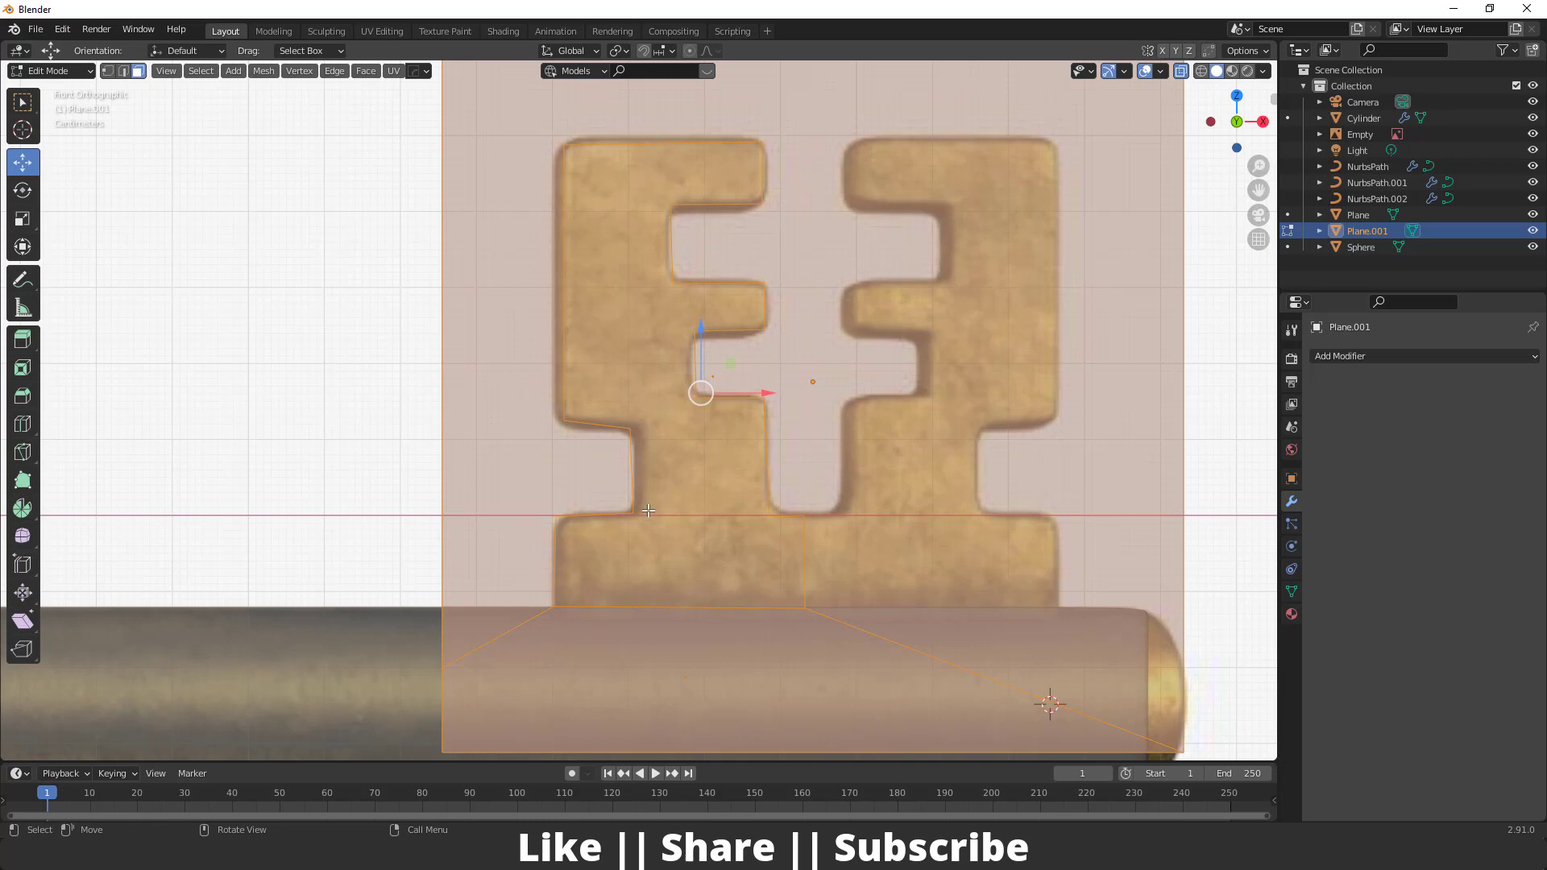
pyautogui.hotkey('alt', 'a')
pyautogui.click(686, 395)
pyautogui.scroll(-3, 689, 385)
pyautogui.moveTo(722, 509); pyautogui.dragTo(673, 538, button='middle')
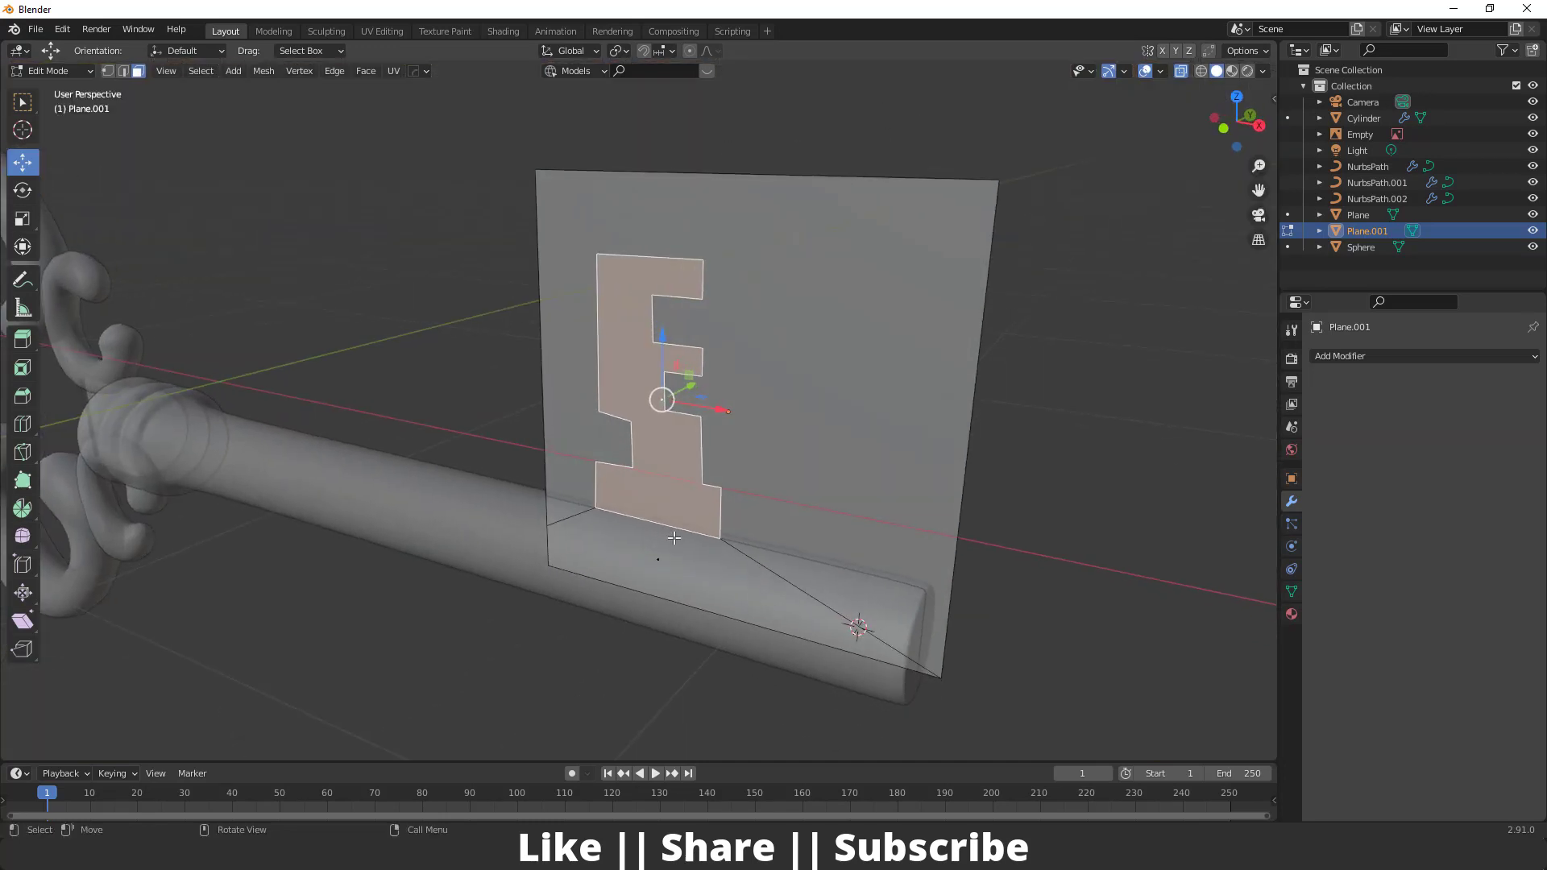
pyautogui.click(674, 537)
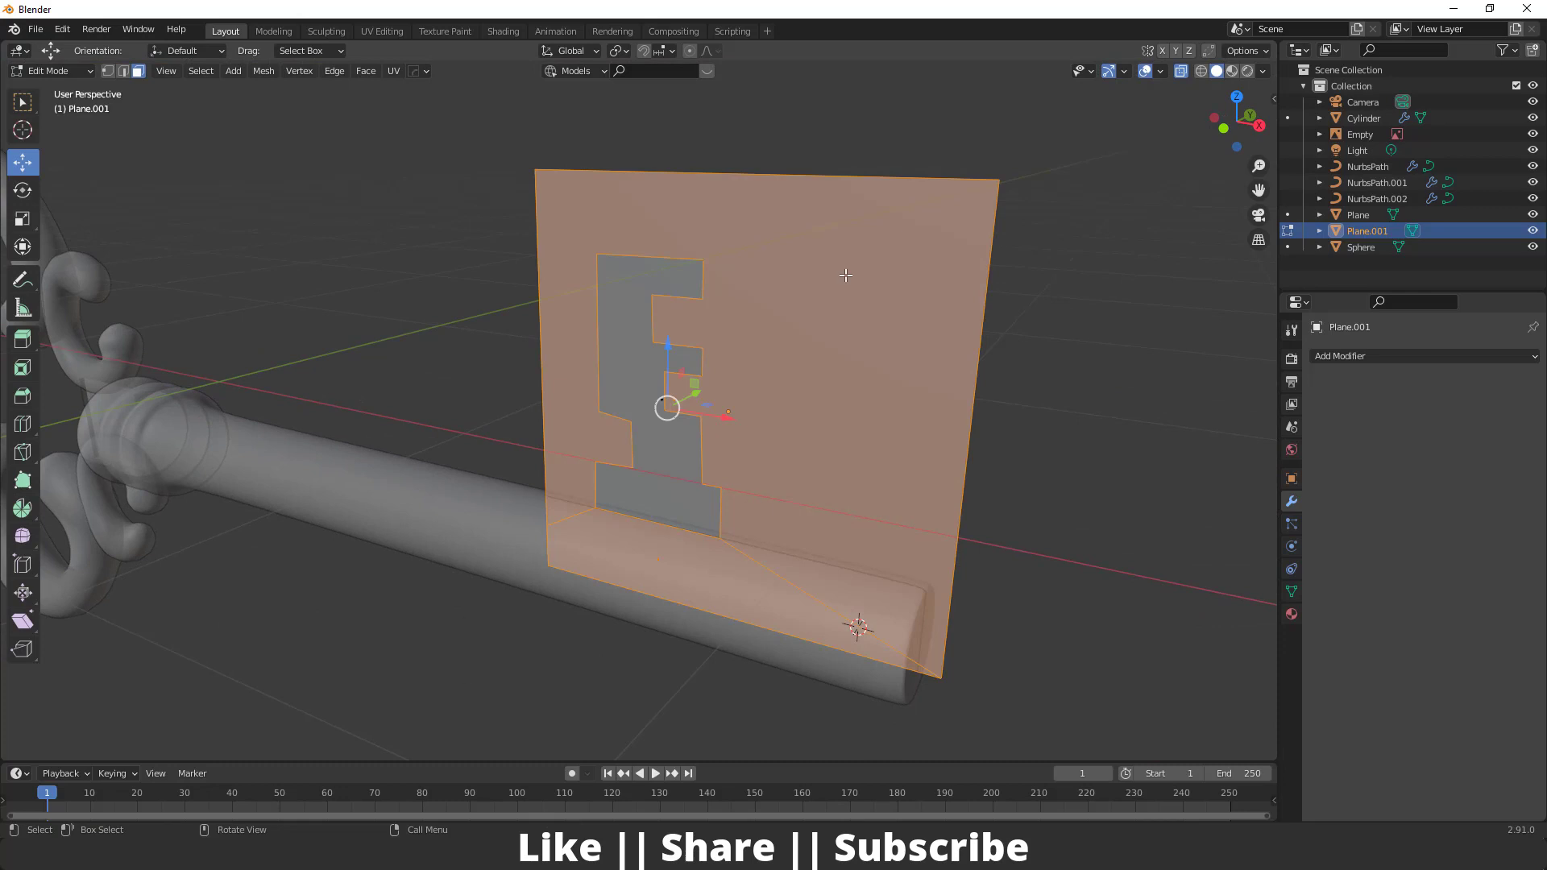
pyautogui.press('x')
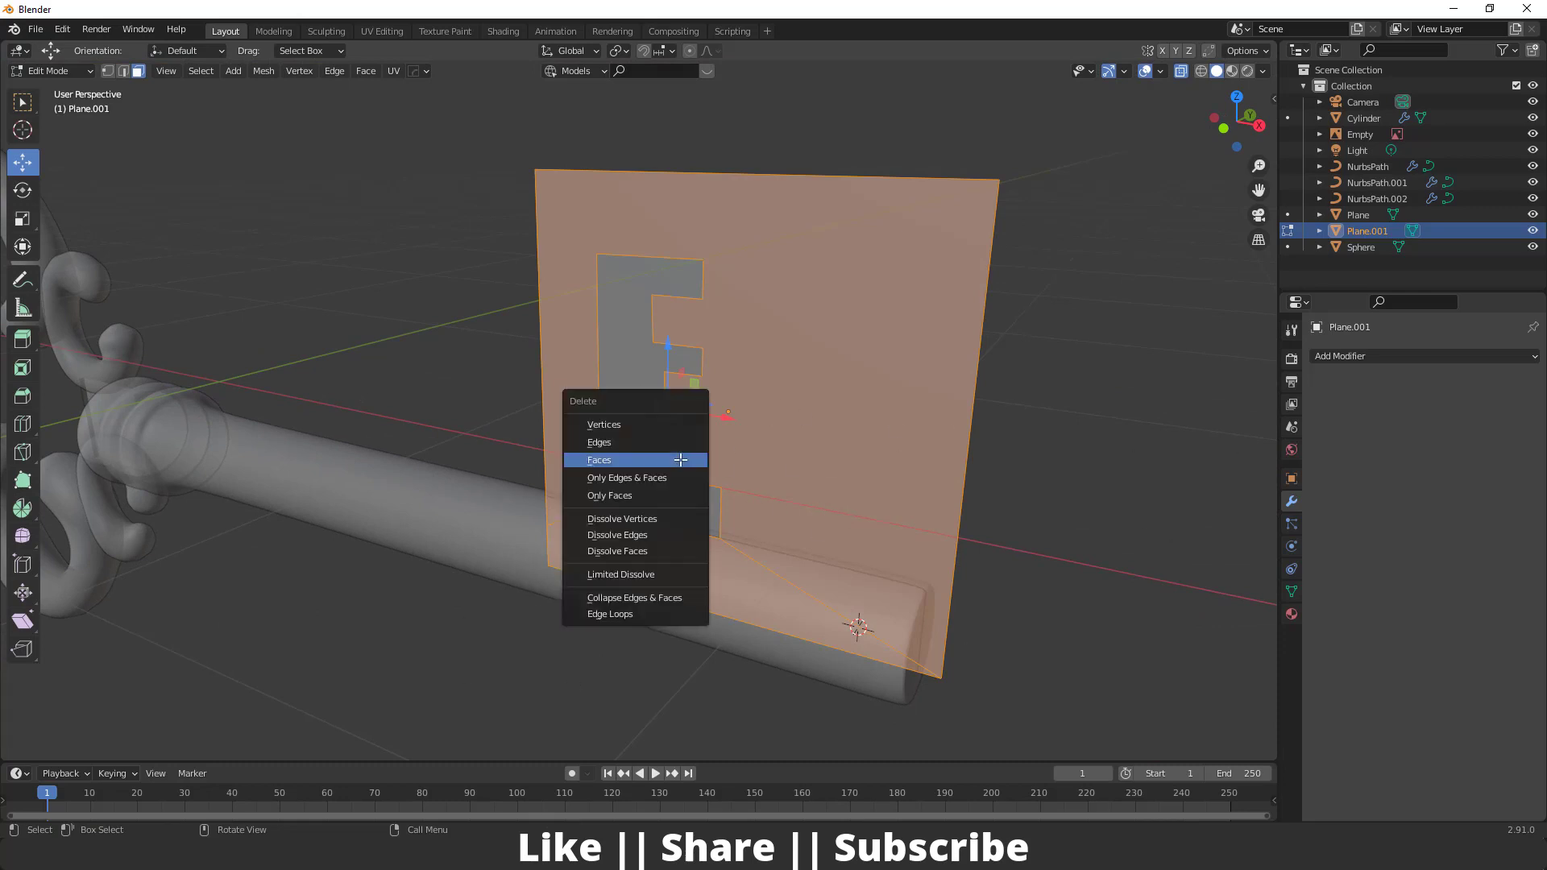
pyautogui.click(614, 457)
# - In the front view, adjust the upper corner vertices of the outer notch to follow the reference
pyautogui.moveTo(614, 457); pyautogui.dragTo(534, 385, button='middle')
pyautogui.press('`')
pyautogui.click(447, 337)
pyautogui.scroll(2, 576, 386)
pyautogui.scroll(-4, 553, 452)
pyautogui.scroll(5, 566, 529)
pyautogui.press('Tab')
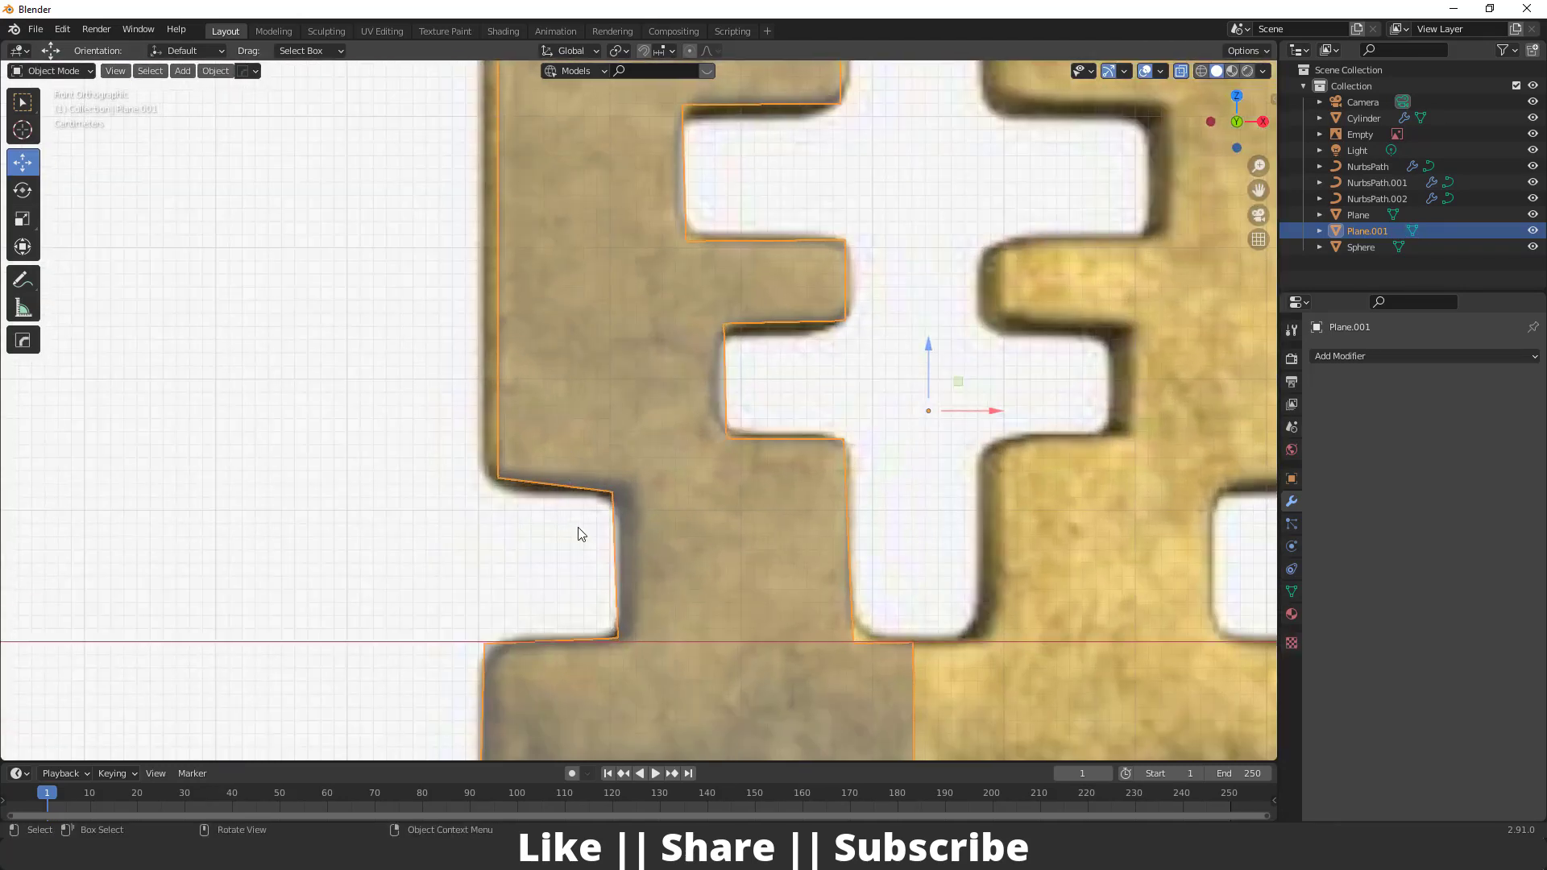
pyautogui.press('Tab')
pyautogui.click(612, 491)
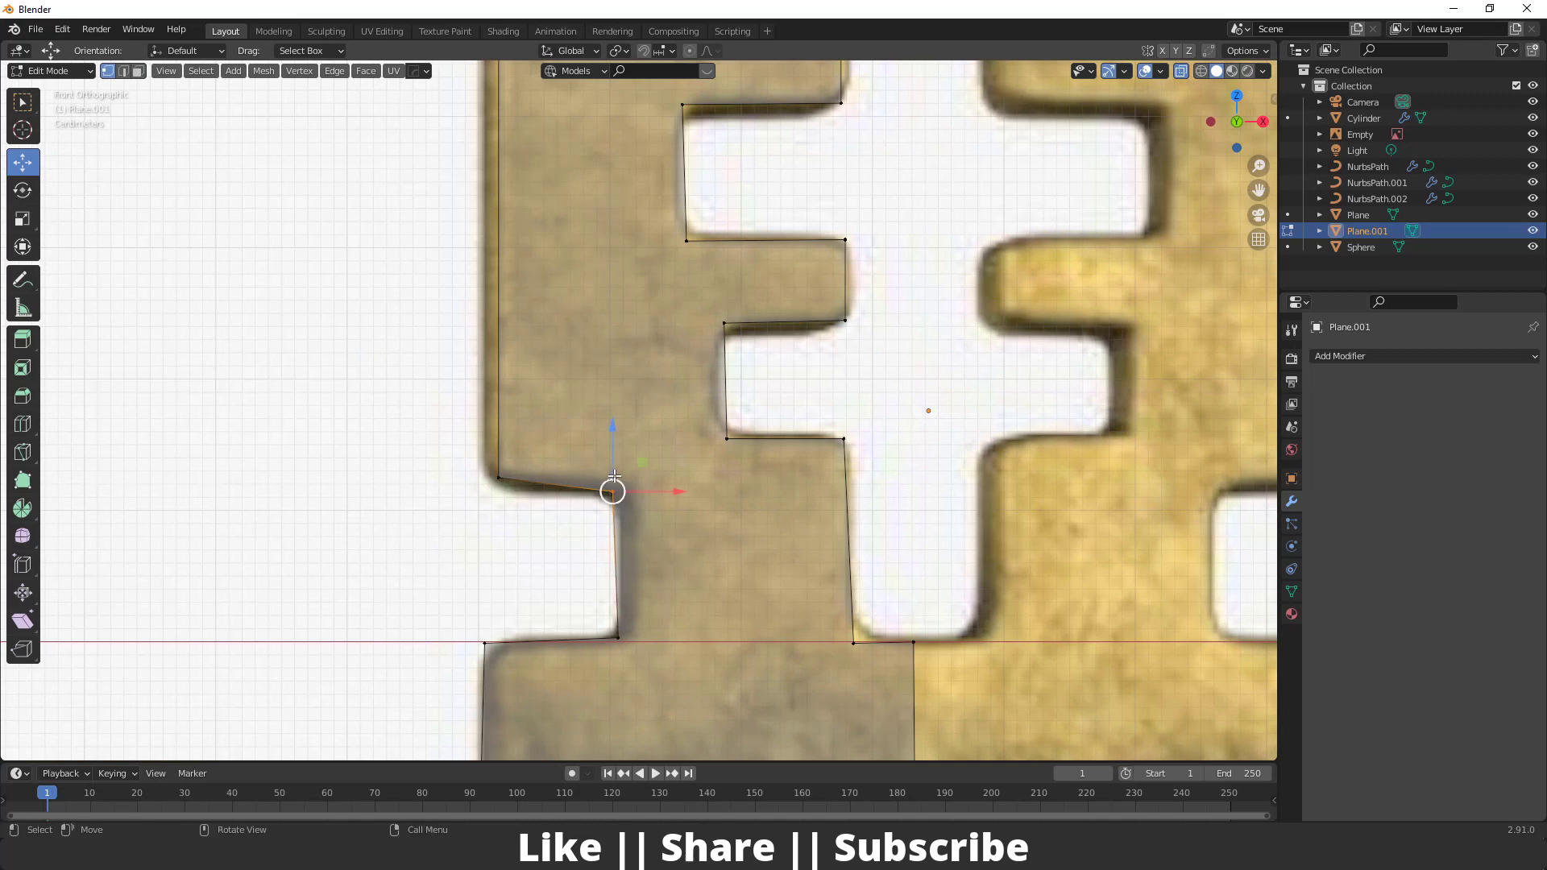
pyautogui.click(489, 465)
pyautogui.moveTo(497, 418); pyautogui.dragTo(499, 427)
# - Raise the top outer corner slightly and shift the half-bit's outer edge vertices outward to the reference border
pyautogui.keyDown('shift'); pyautogui.moveTo(645, 452); pyautogui.dragTo(566, 453, button='middle'); pyautogui.keyUp('shift')
pyautogui.keyDown('shift'); pyautogui.moveTo(646, 137); pyautogui.dragTo(639, 351, button='middle'); pyautogui.keyUp('shift')
pyautogui.click(421, 210)
pyautogui.moveTo(410, 168); pyautogui.dragTo(409, 163)
pyautogui.scroll(-2, 373, 274)
pyautogui.keyDown('shift'); pyautogui.moveTo(373, 273); pyautogui.dragTo(428, 202, button='middle'); pyautogui.keyUp('shift')
pyautogui.keyDown('shift'); pyautogui.click(535, 542); pyautogui.keyUp('shift')
pyautogui.moveTo(592, 373); pyautogui.dragTo(582, 373)
# - Lower the base's bottom vertices slightly into the shaft, finish fitting the outline and return to Object Mode
pyautogui.keyDown('shift'); pyautogui.moveTo(582, 373); pyautogui.dragTo(551, 159, button='middle'); pyautogui.keyUp('shift')
pyautogui.click(493, 435)
pyautogui.keyDown('shift'); pyautogui.moveTo(672, 554); pyautogui.dragTo(626, 554, button='middle'); pyautogui.keyUp('shift')
pyautogui.moveTo(595, 498); pyautogui.dragTo(597, 518)
pyautogui.scroll(2, 639, 411)
pyautogui.keyDown('shift'); pyautogui.moveTo(719, 235); pyautogui.dragTo(630, 451, button='middle'); pyautogui.keyUp('shift')
pyautogui.click(658, 430)
pyautogui.scroll(-3, 689, 414)
pyautogui.press('Tab')
pyautogui.press('`')
pyautogui.click(469, 357)
pyautogui.keyDown('shift'); pyautogui.moveTo(698, 363); pyautogui.dragTo(671, 402, button='middle'); pyautogui.keyUp('shift')
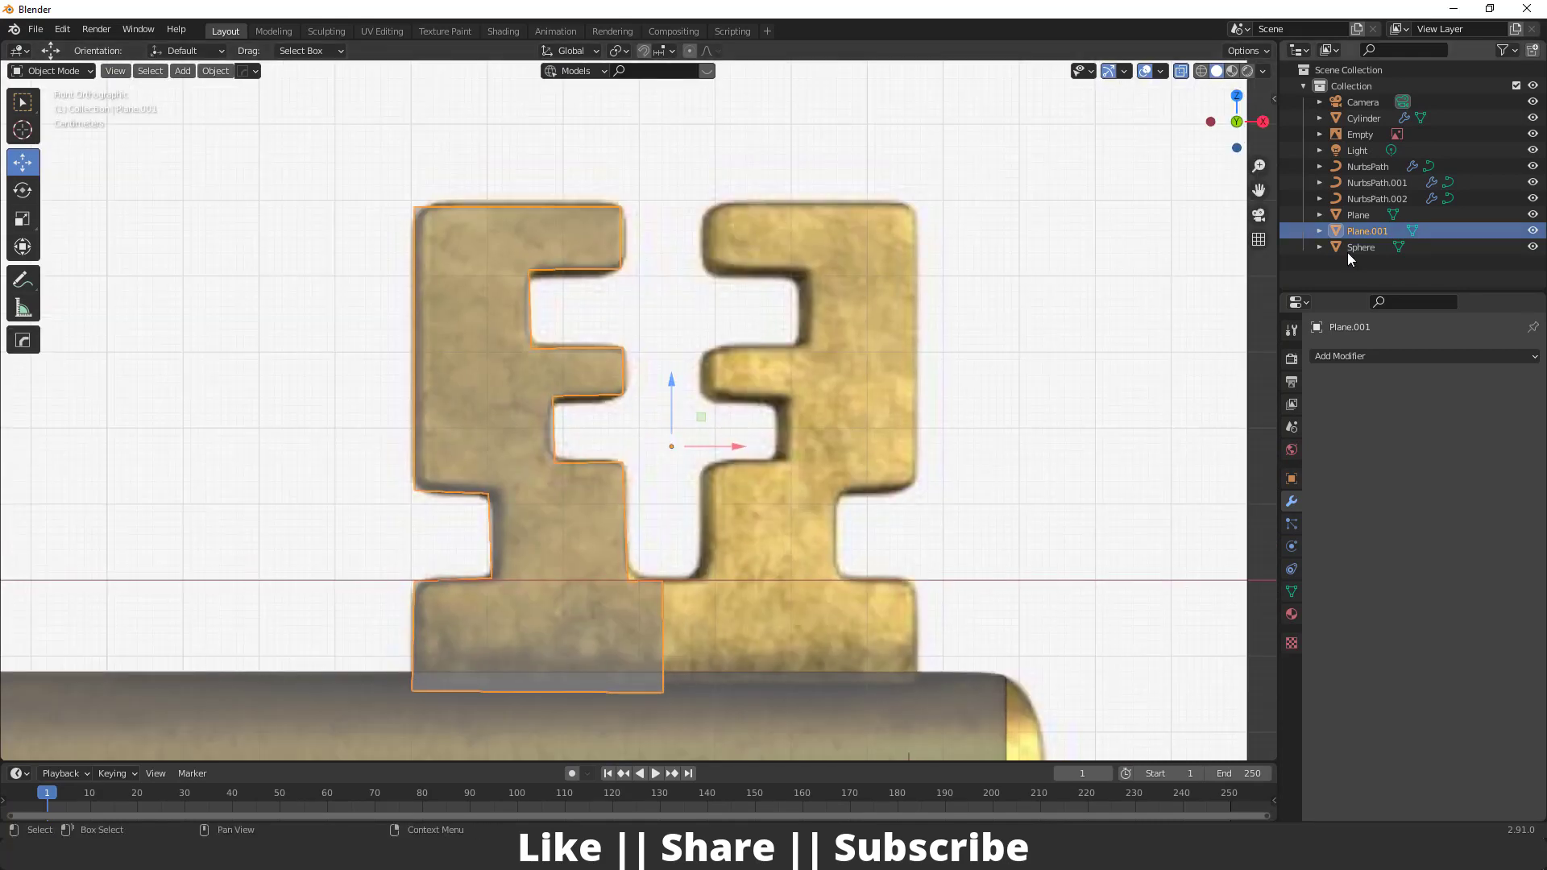
# - Add an X-axis Mirror modifier with Clipping to the half-bit and move its centre edge onto the mirror plane
pyautogui.click(1343, 360)
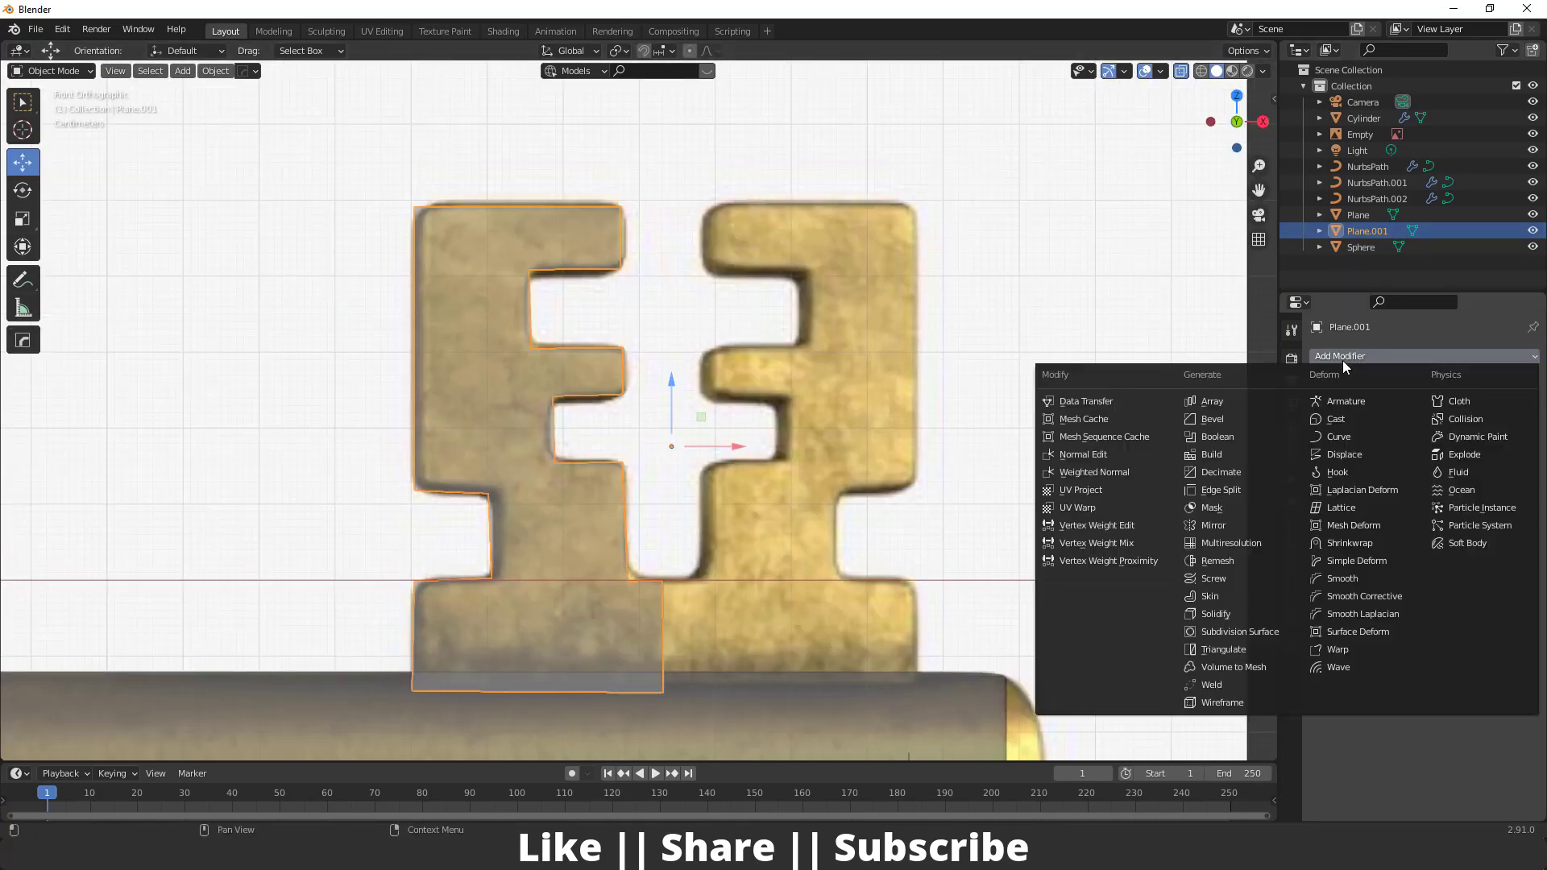
pyautogui.click(1213, 525)
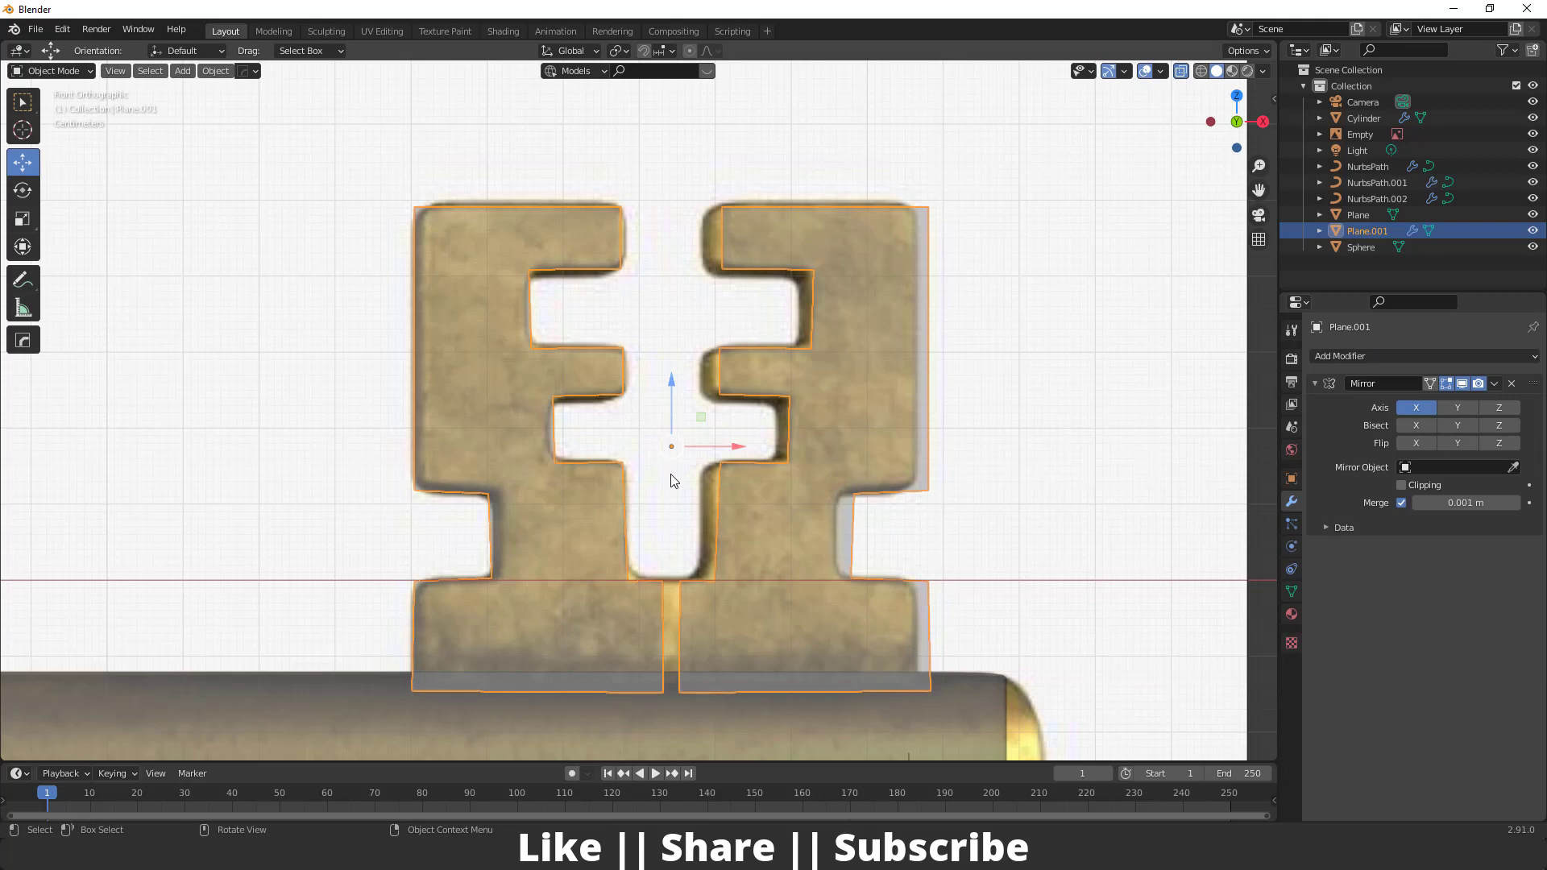
pyautogui.scroll(4, 657, 427)
pyautogui.press('Tab')
pyautogui.scroll(3, 622, 494)
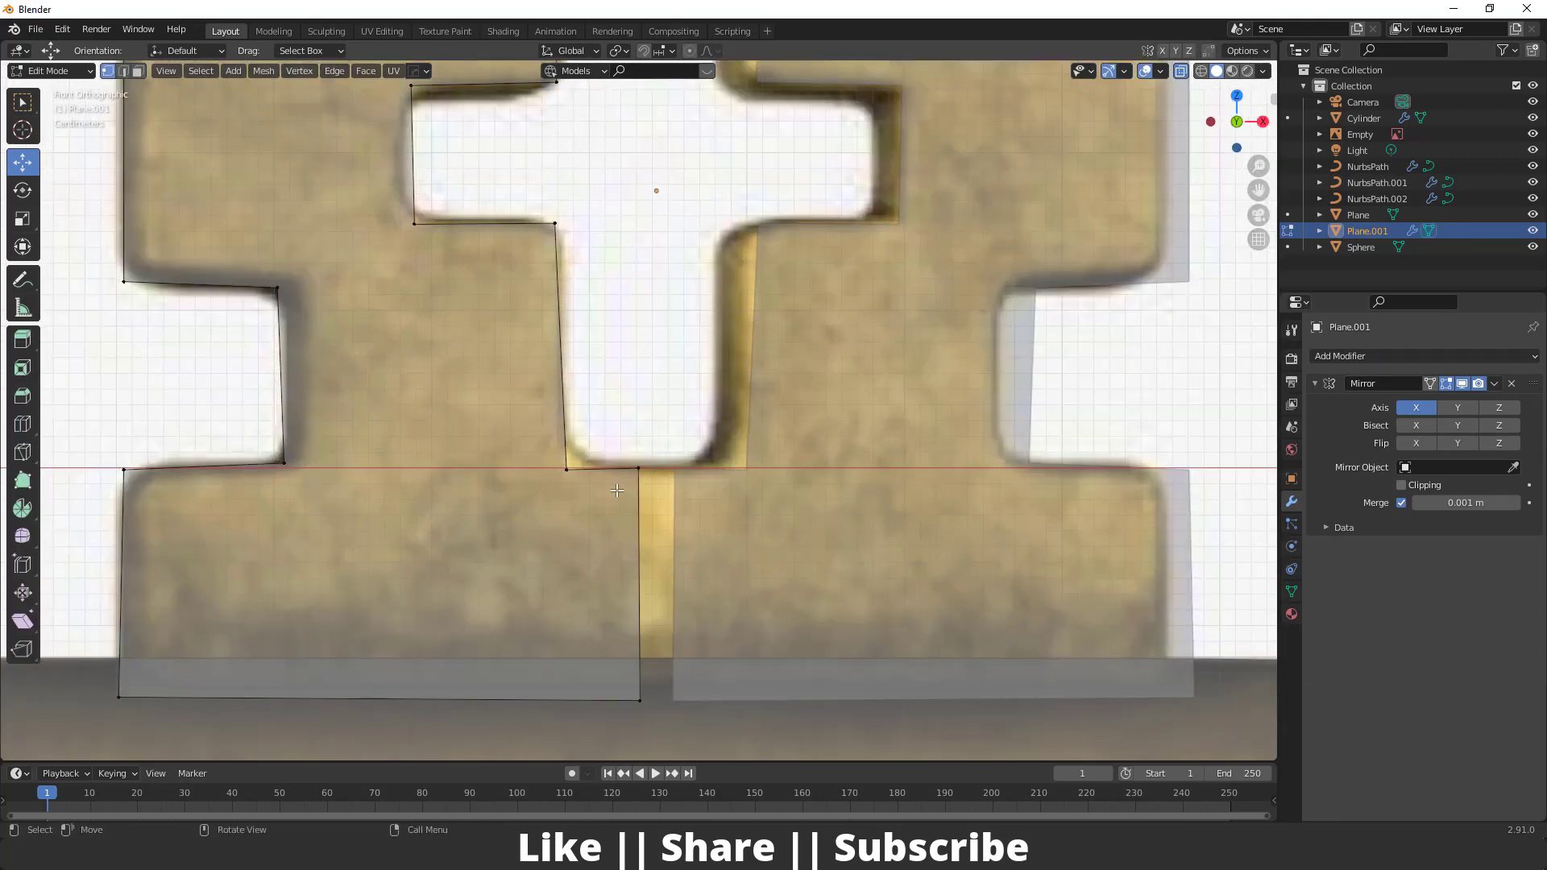
pyautogui.moveTo(622, 444); pyautogui.dragTo(653, 723)
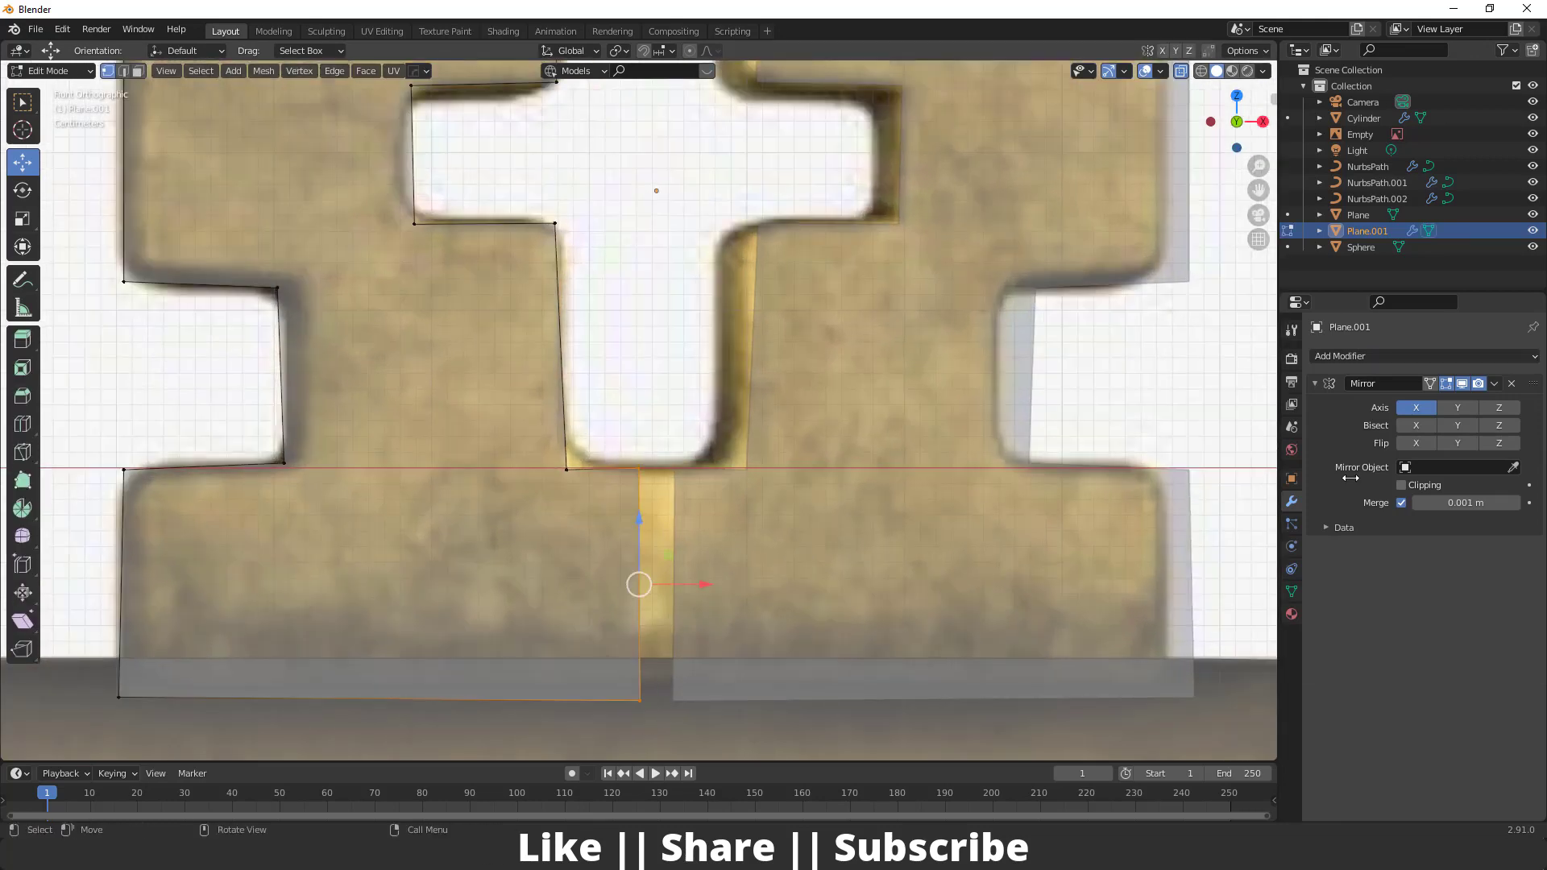
pyautogui.click(1401, 486)
pyautogui.moveTo(692, 590); pyautogui.dragTo(734, 572)
pyautogui.moveTo(874, 567); pyautogui.dragTo(872, 567)
pyautogui.click(658, 471)
pyautogui.moveTo(658, 427); pyautogui.dragTo(658, 429)
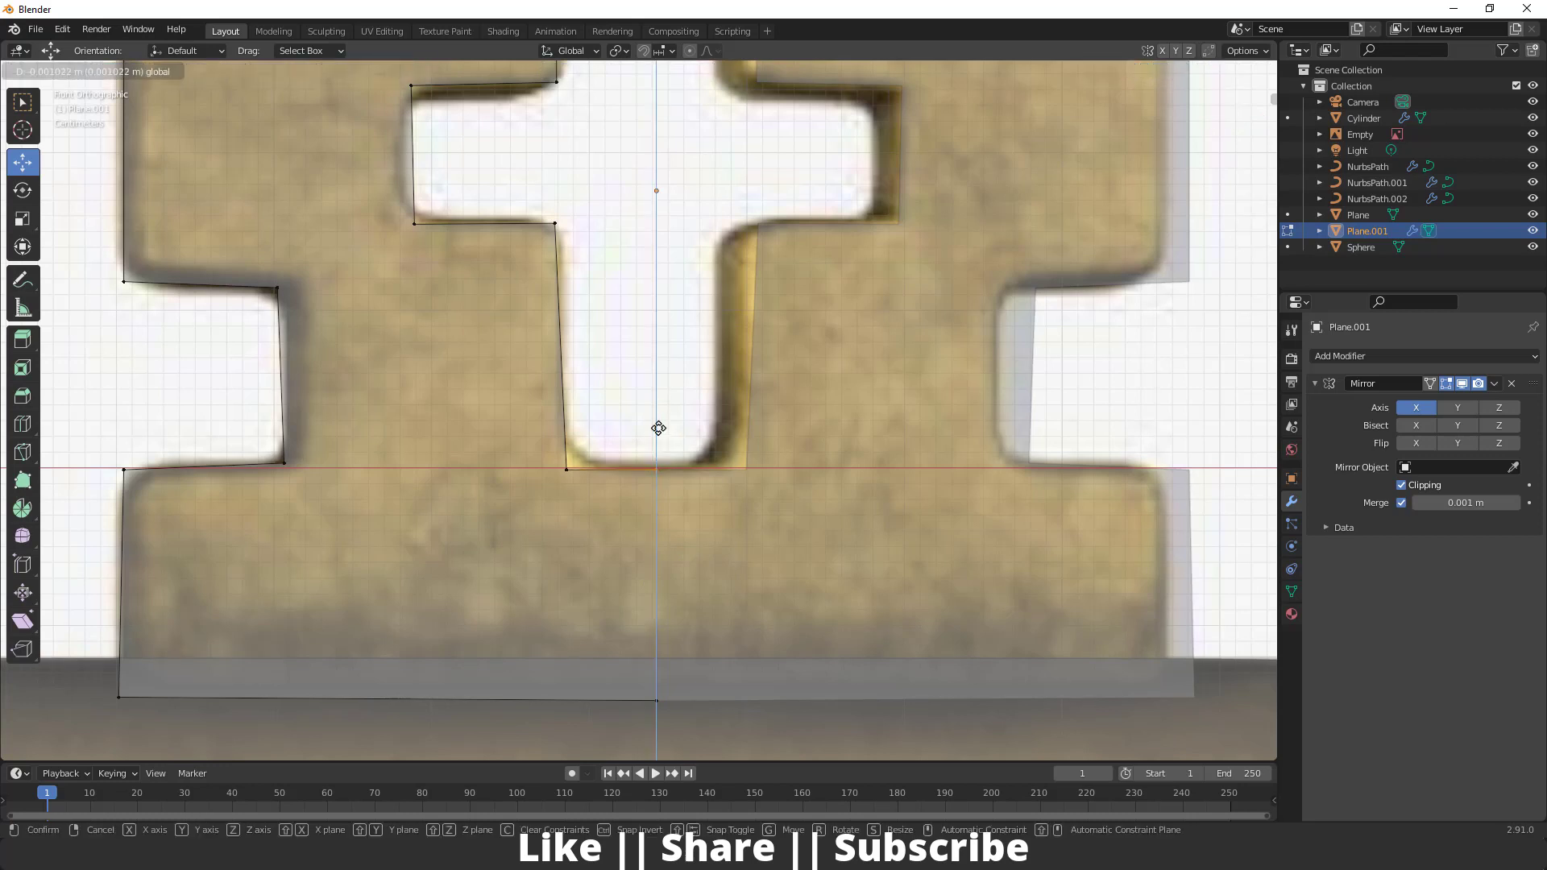
pyautogui.click(658, 428)
pyautogui.hotkey('ctrl', 'z')
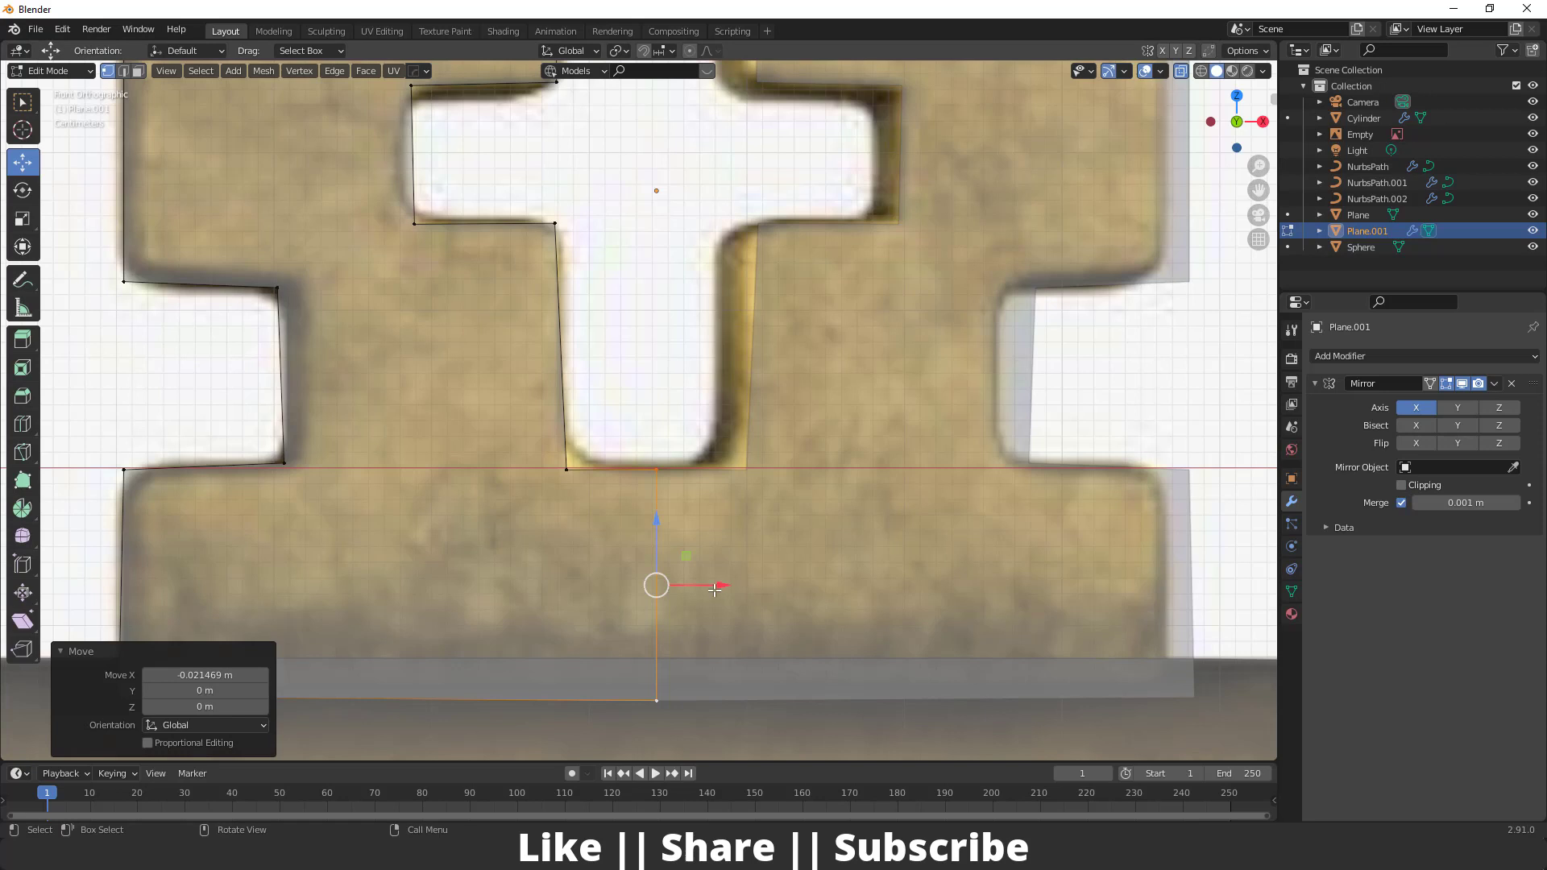
pyautogui.press('g')
pyautogui.press('x')
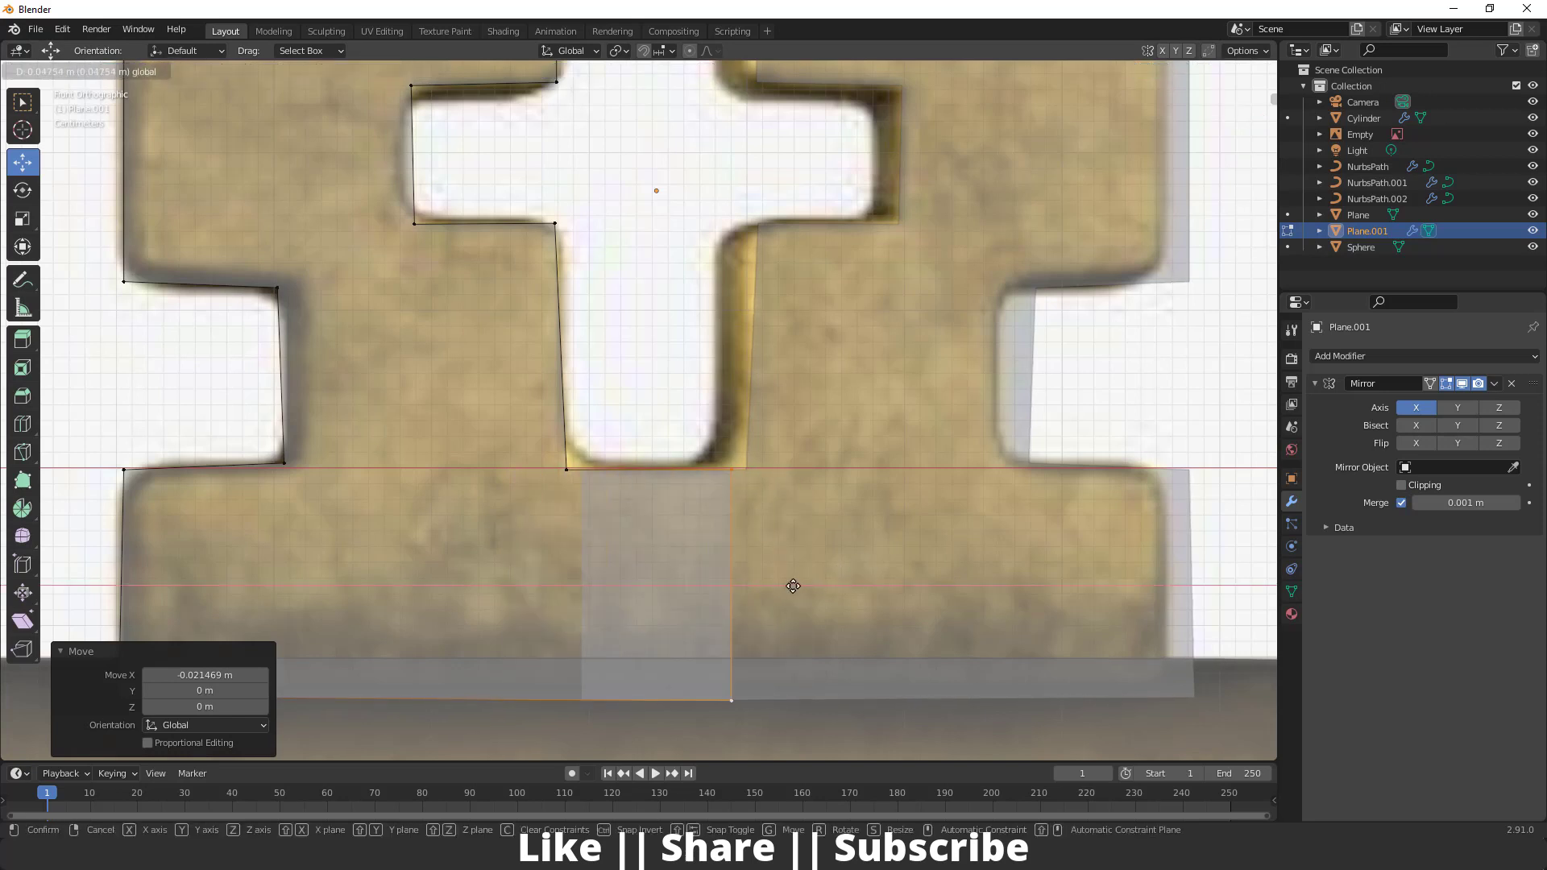
pyautogui.press('Escape')
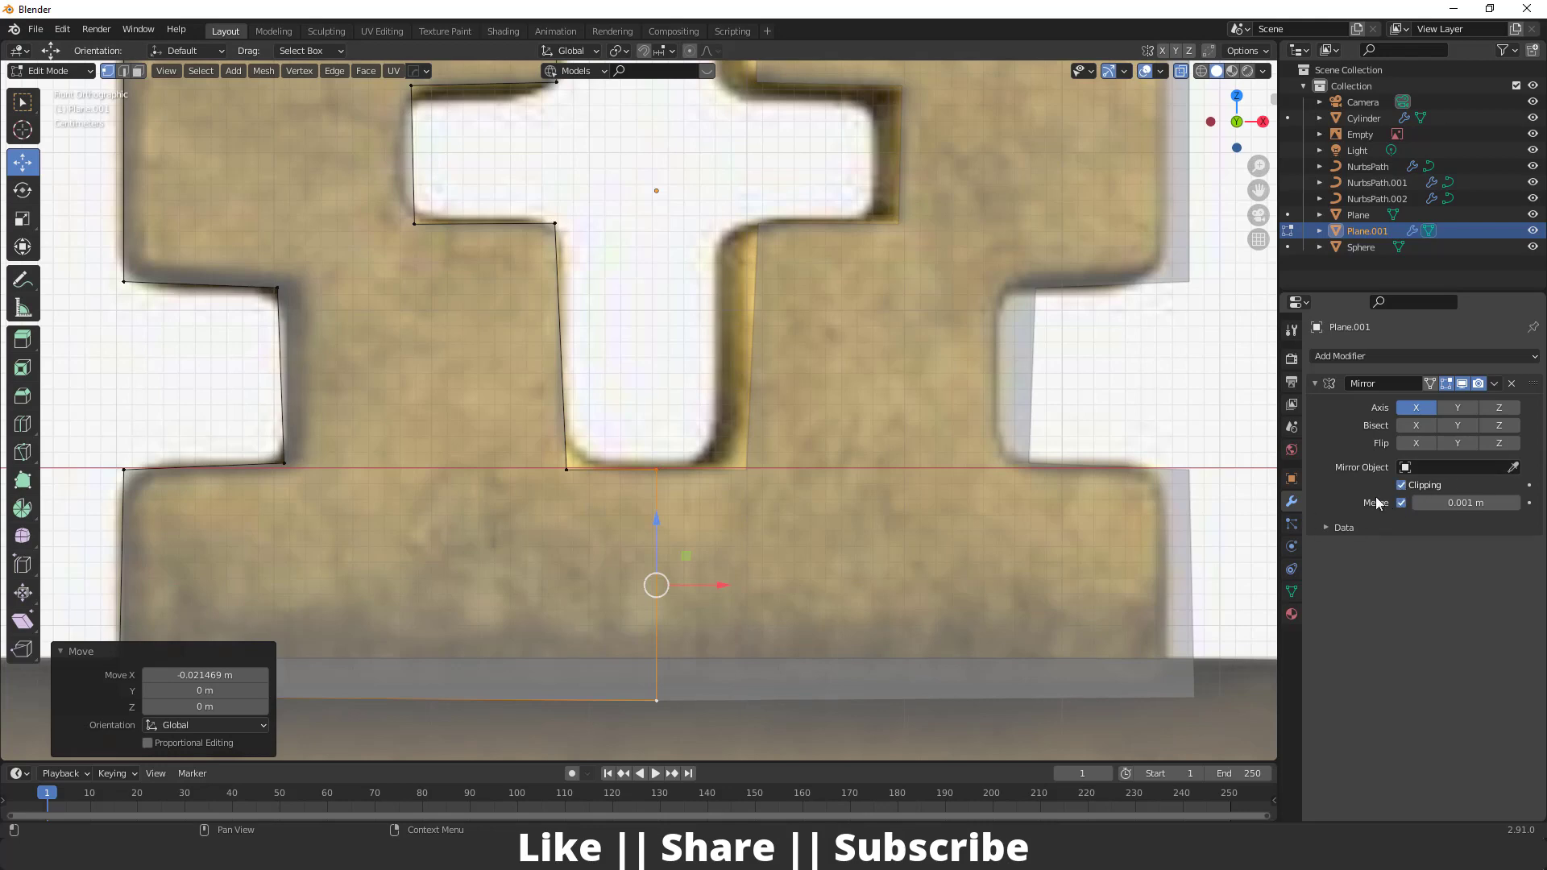
# - Adjust the base's upper centre vertex along Z to line up with the floor of the central slot
pyautogui.scroll(-3, 803, 462)
pyautogui.scroll(4, 803, 463)
pyautogui.press('g')
pyautogui.press('z')
pyautogui.click(701, 396)
pyautogui.scroll(-6, 701, 405)
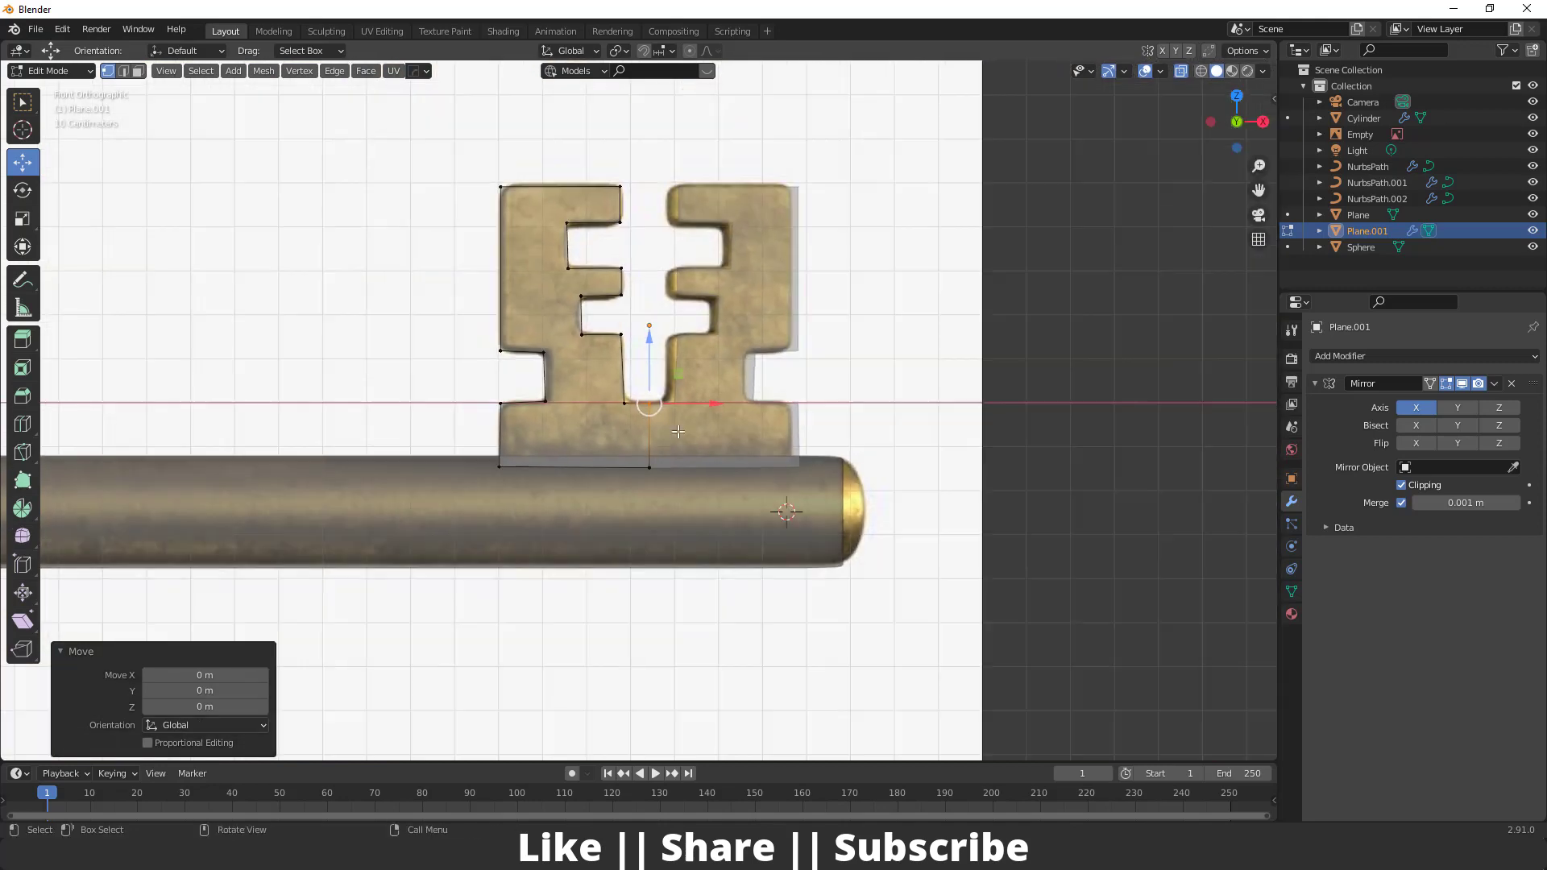
# - Extrude the half-bit face into a thick slab, turn off X-ray and adjust its depth over the shaft
pyautogui.scroll(2, 663, 439)
pyautogui.keyDown('shift'); pyautogui.moveTo(634, 217); pyautogui.dragTo(617, 278, button='middle'); pyautogui.keyUp('shift')
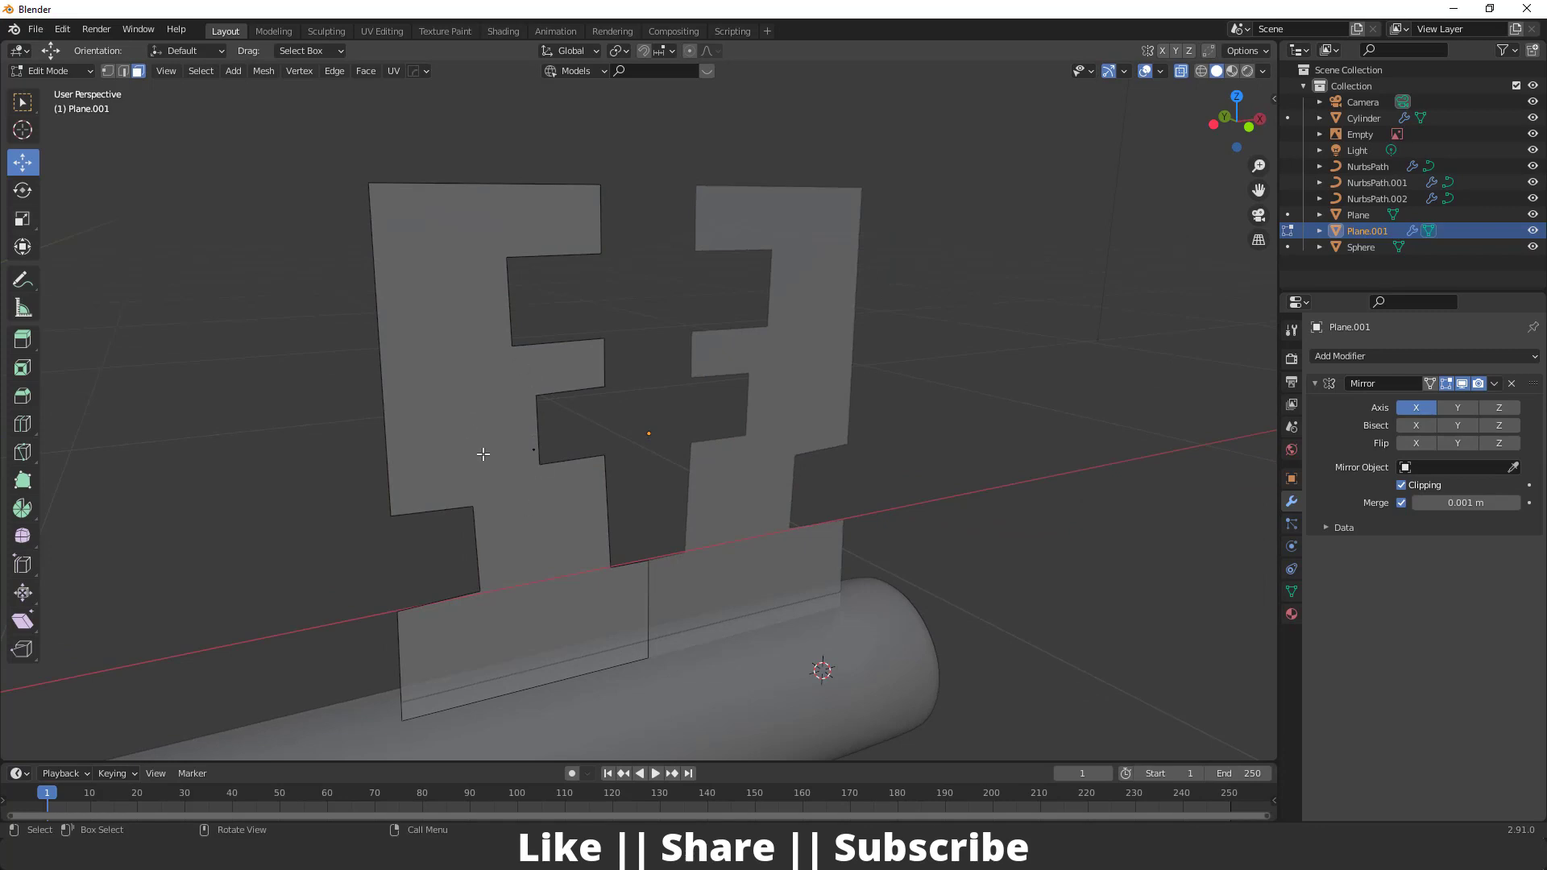
pyautogui.click(520, 456)
pyautogui.moveTo(481, 476); pyautogui.dragTo(447, 438, button='middle')
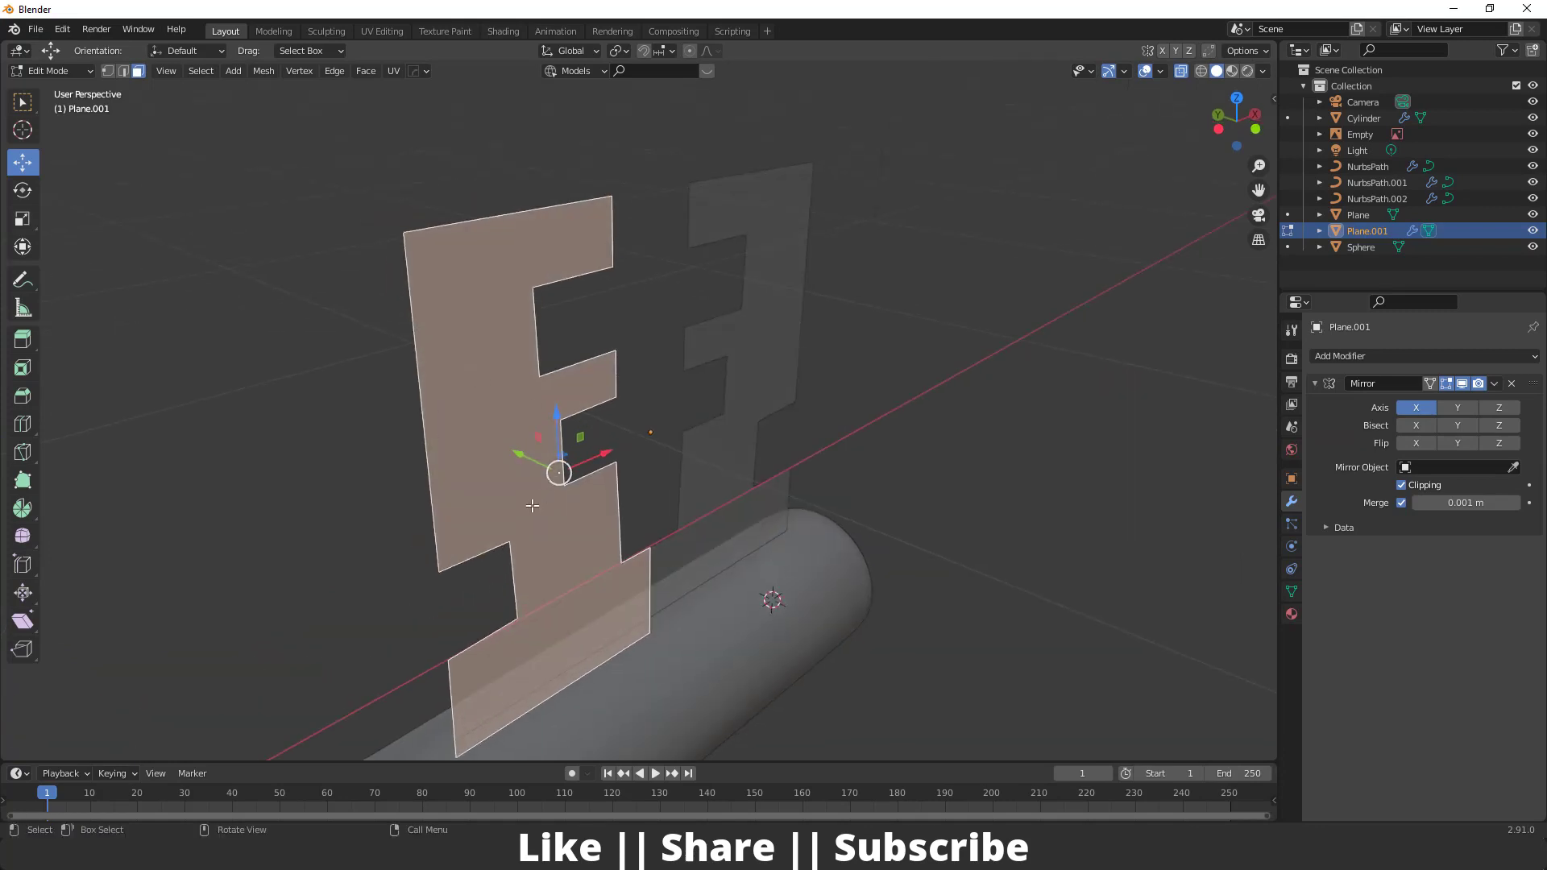
pyautogui.press('e')
pyautogui.click(573, 541)
pyautogui.moveTo(573, 541); pyautogui.dragTo(631, 421, button='middle')
pyautogui.click(1180, 71)
pyautogui.moveTo(742, 381); pyautogui.dragTo(642, 389, button='middle')
pyautogui.moveTo(641, 389); pyautogui.dragTo(648, 387)
# - Bevel the slab's depth-wise corner edges around the teeth and notches with 7 segments and a width of about 0.031 m
pyautogui.press('`')
pyautogui.click(486, 388)
pyautogui.moveTo(603, 420); pyautogui.dragTo(629, 478, button='middle')
pyautogui.press('2')
pyautogui.click(637, 448)
pyautogui.keyDown('shift'); pyautogui.click(652, 599); pyautogui.keyUp('shift')
pyautogui.moveTo(604, 401); pyautogui.dragTo(577, 359, button='middle')
pyautogui.keyDown('shift'); pyautogui.click(651, 253); pyautogui.keyUp('shift')
pyautogui.moveTo(651, 253); pyautogui.dragTo(459, 510, button='middle')
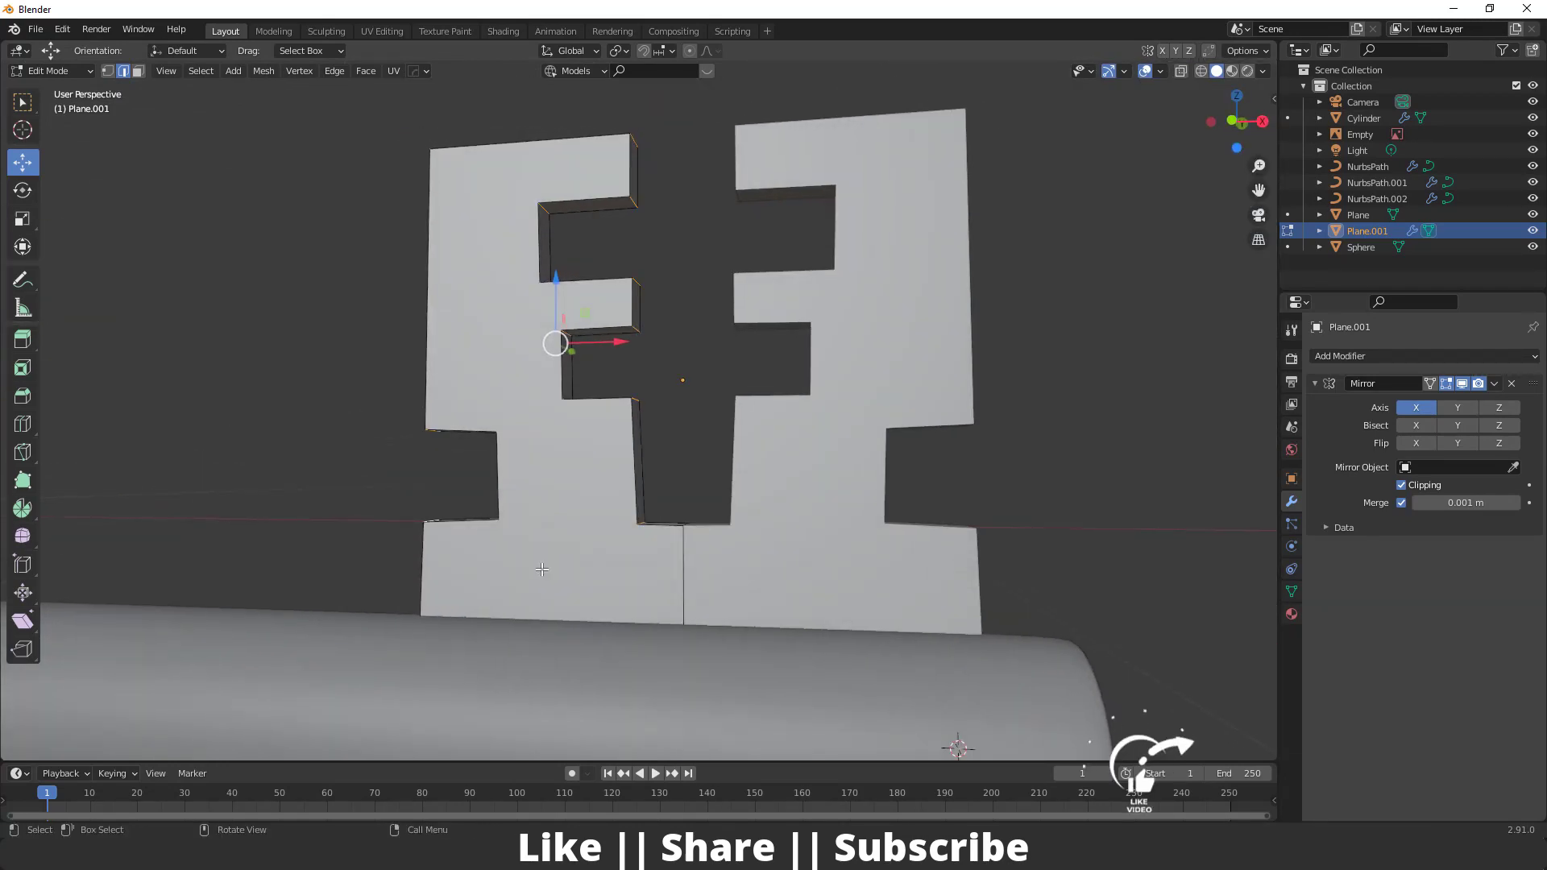
pyautogui.press('`')
pyautogui.click(379, 456)
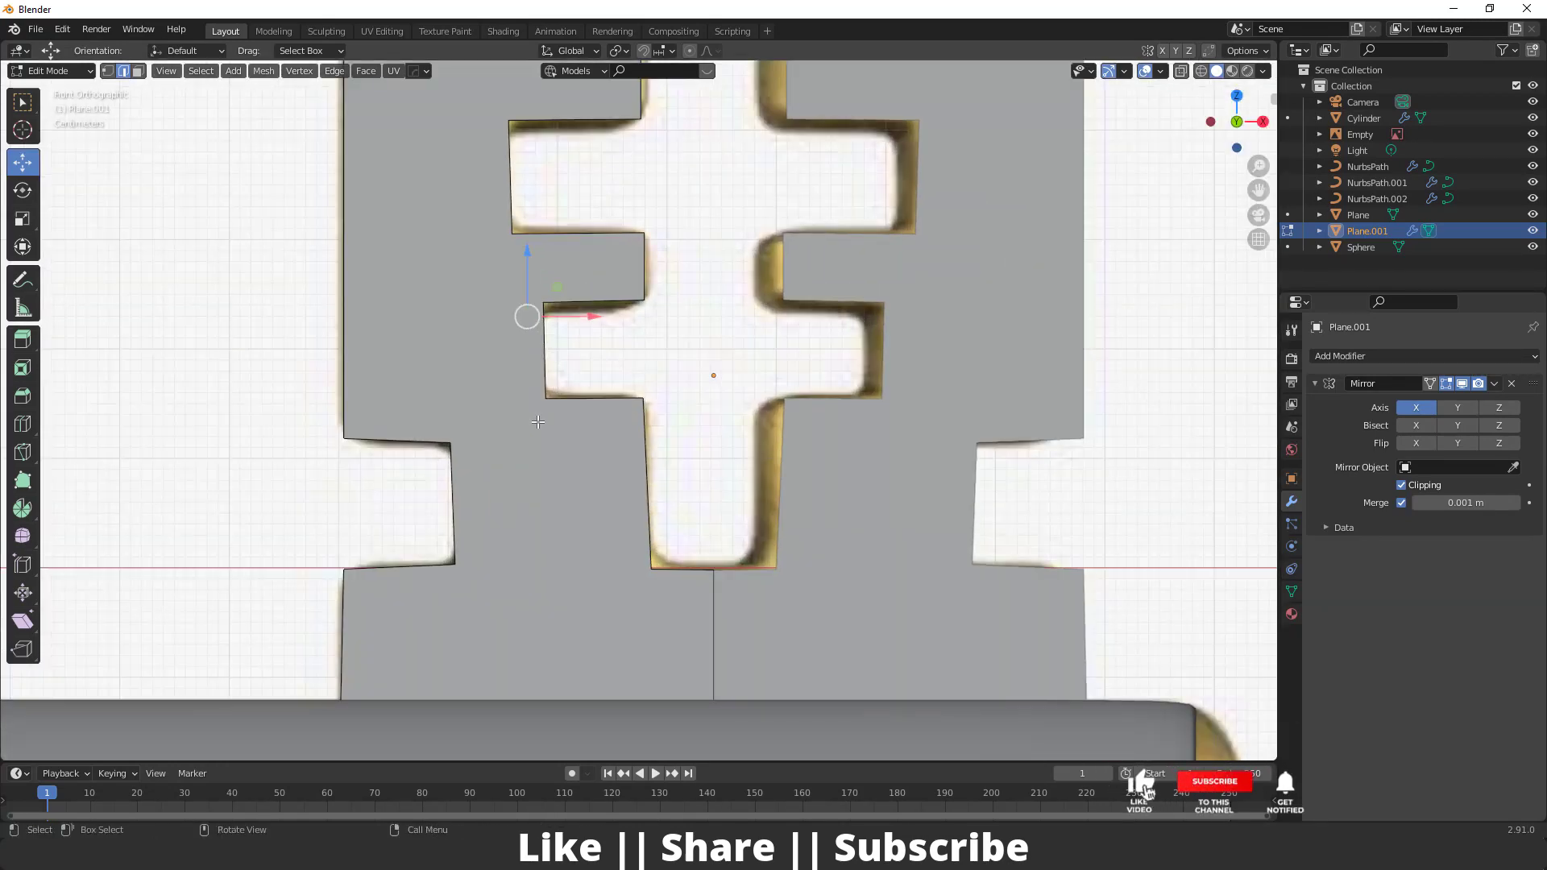
pyautogui.hotkey('ctrl', 'b')
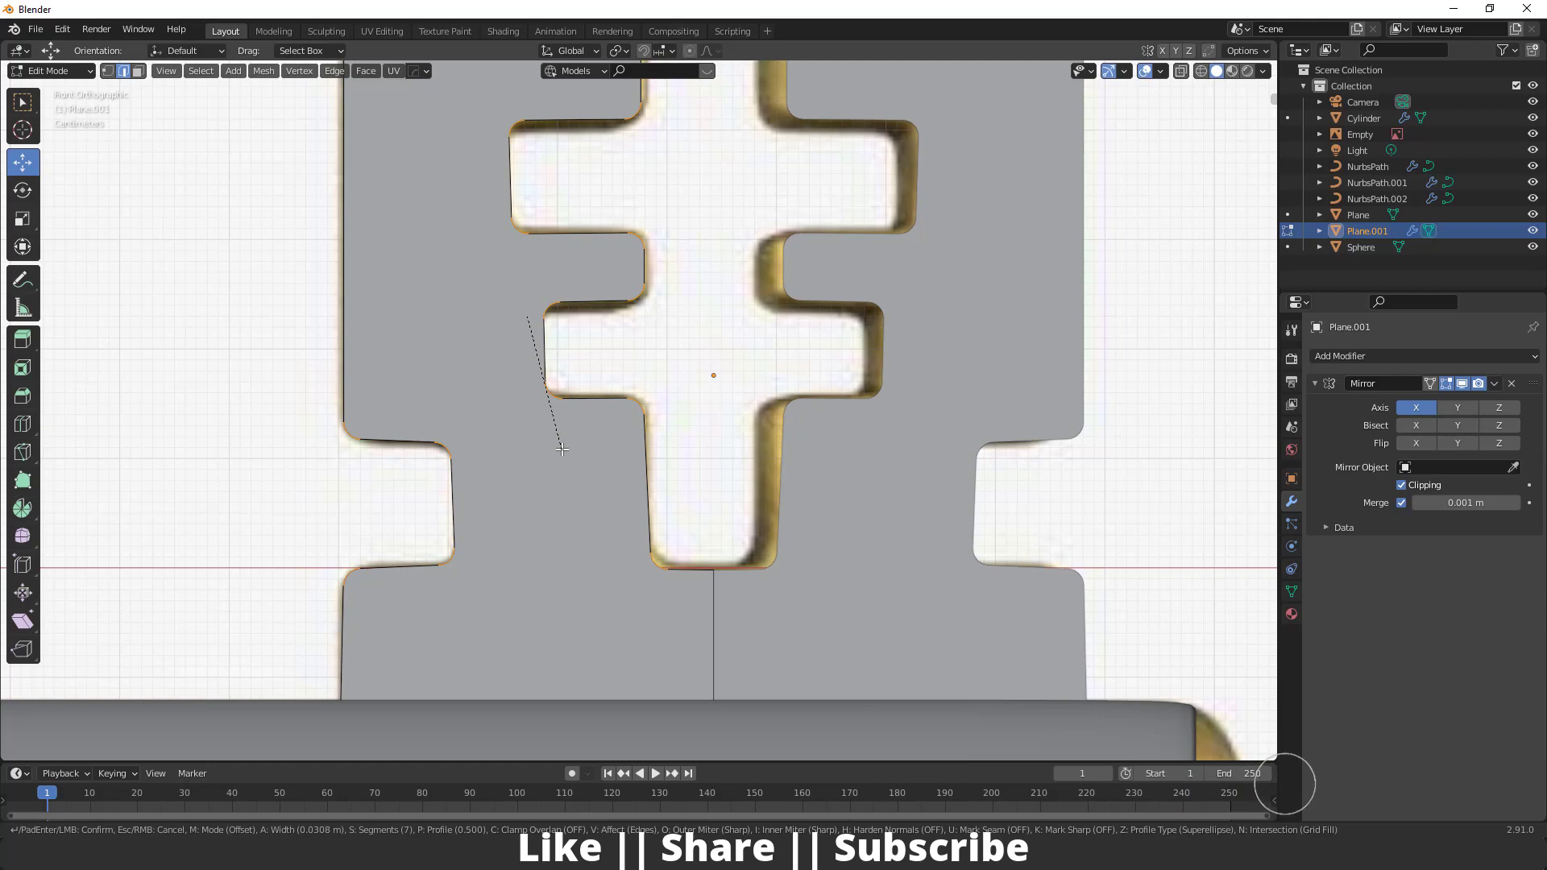
pyautogui.click(562, 448)
pyautogui.press('Tab')
# - Deselect everything and inspect the complete key, from scroll bow to toothed bit, at several angles
pyautogui.moveTo(612, 459); pyautogui.dragTo(489, 491, button='middle')
pyautogui.scroll(-5, 785, 530)
pyautogui.click(942, 490)
pyautogui.scroll(-3, 870, 490)
pyautogui.moveTo(565, 489); pyautogui.dragTo(517, 489, button='middle')
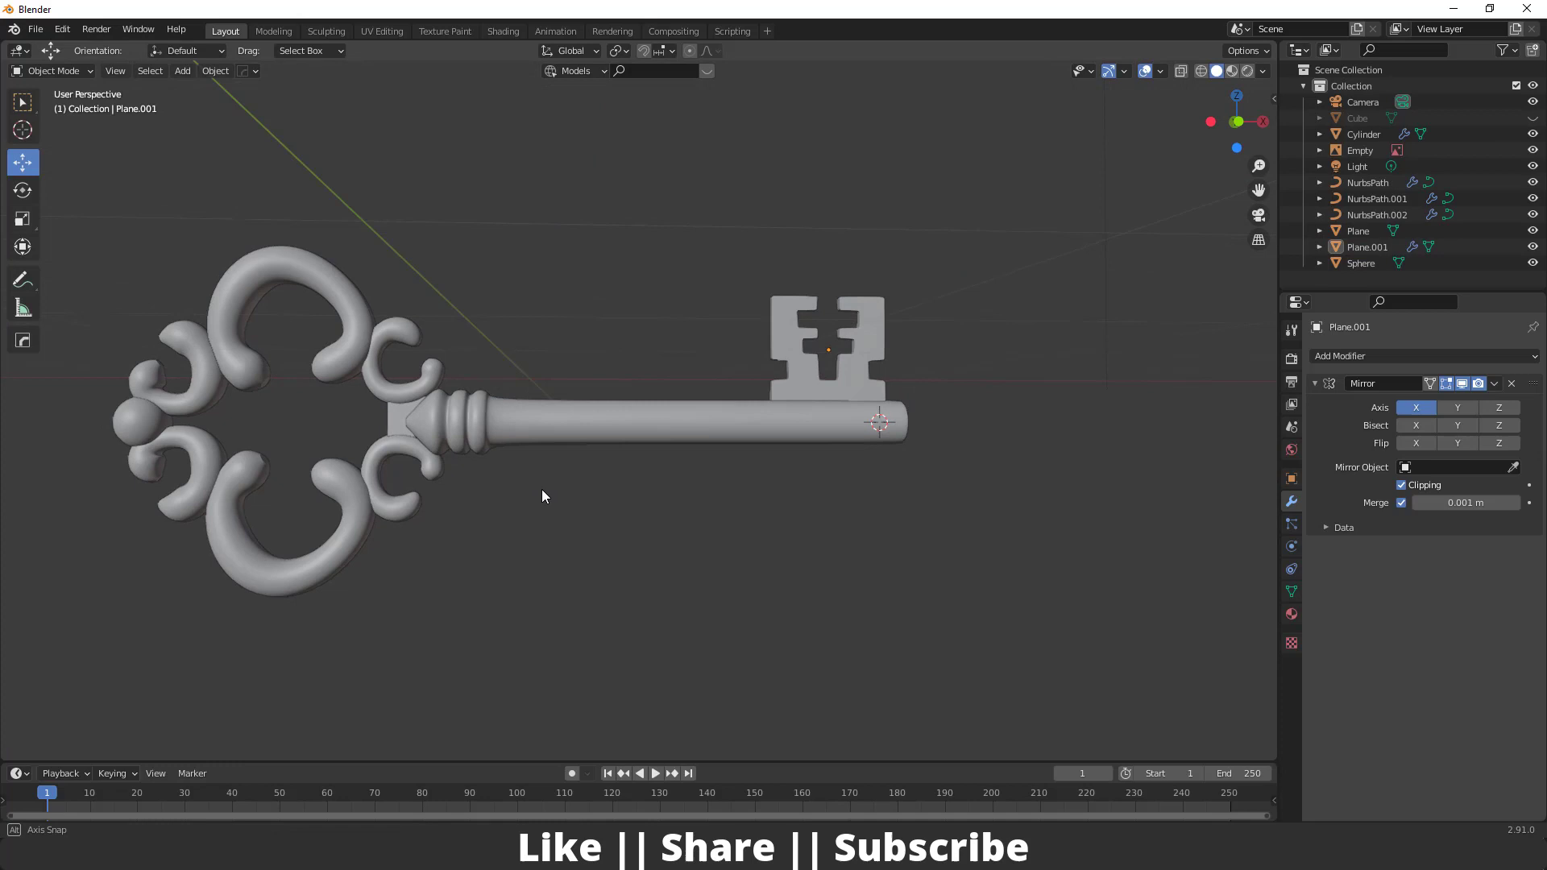
pyautogui.scroll(4, 515, 490)
pyautogui.keyDown('shift'); pyautogui.moveTo(348, 594); pyautogui.dragTo(499, 521, button='middle'); pyautogui.keyUp('shift')
pyautogui.scroll(-5, 499, 491)
pyautogui.scroll(4, 548, 452)
pyautogui.moveTo(563, 424); pyautogui.dragTo(582, 519, button='middle')
pyautogui.scroll(-4, 645, 511)
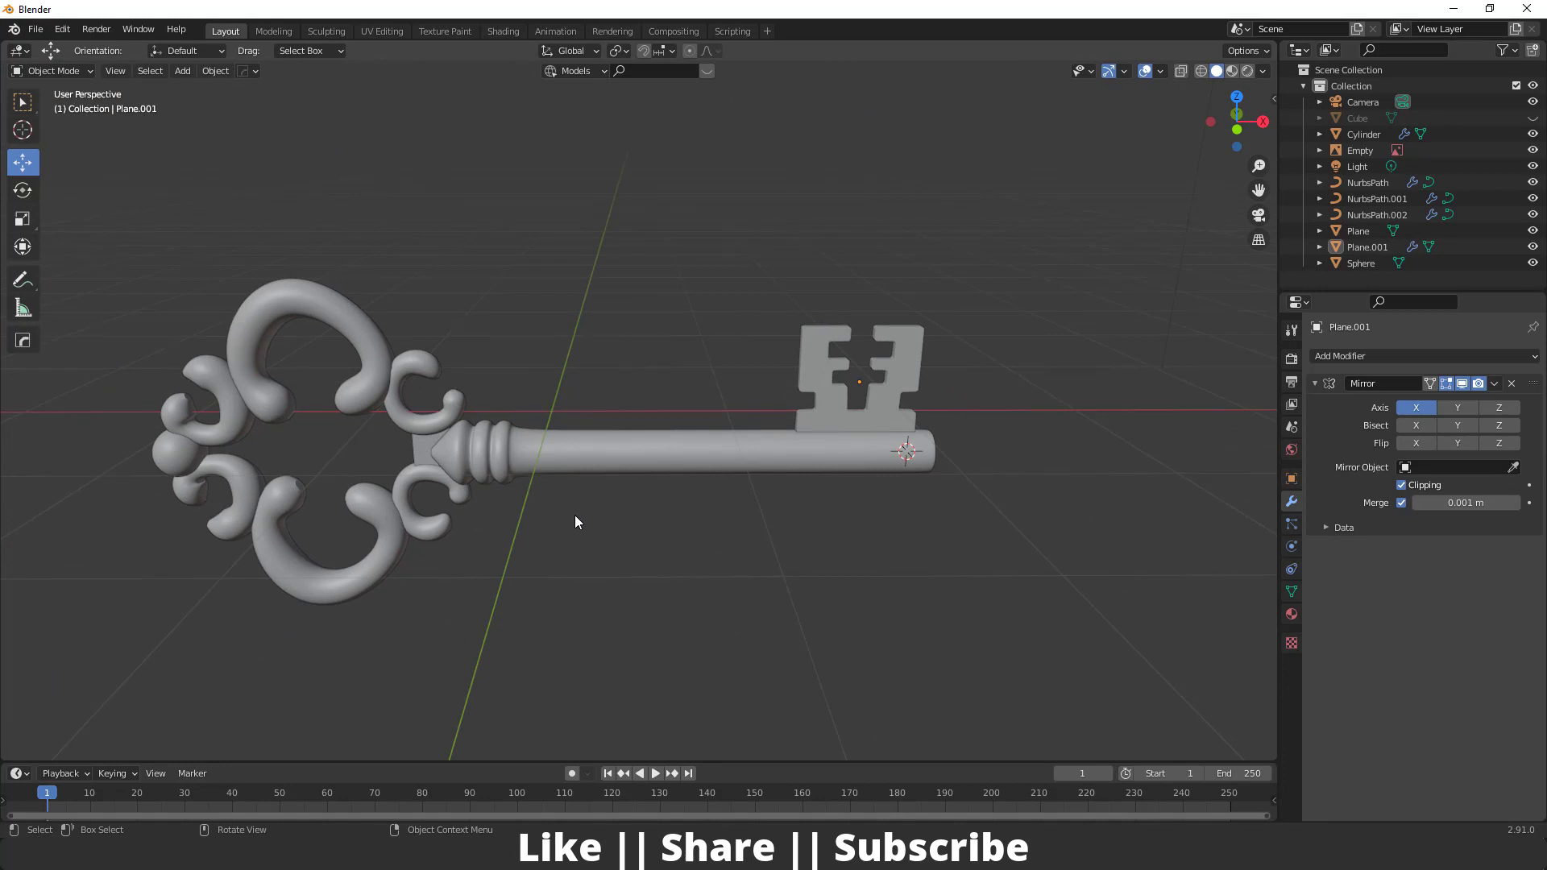
pyautogui.moveTo(262, 349); pyautogui.dragTo(1118, 117, button='middle')
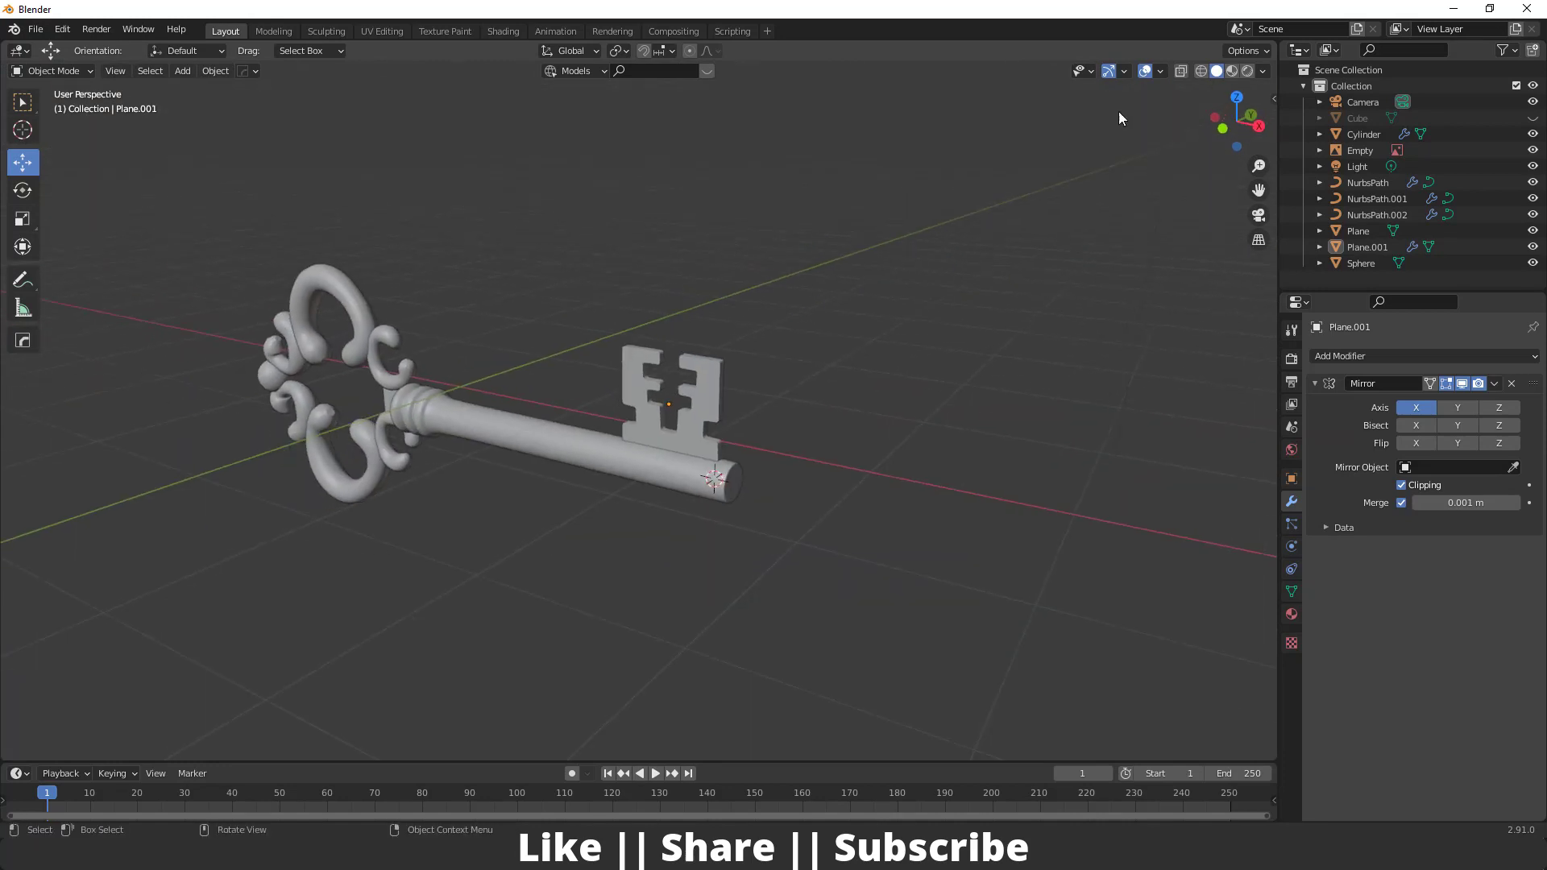
# - Switch the viewport to rendered shading and delete the scene's light
pyautogui.click(1246, 71)
pyautogui.scroll(-5, 759, 437)
pyautogui.click(764, 258)
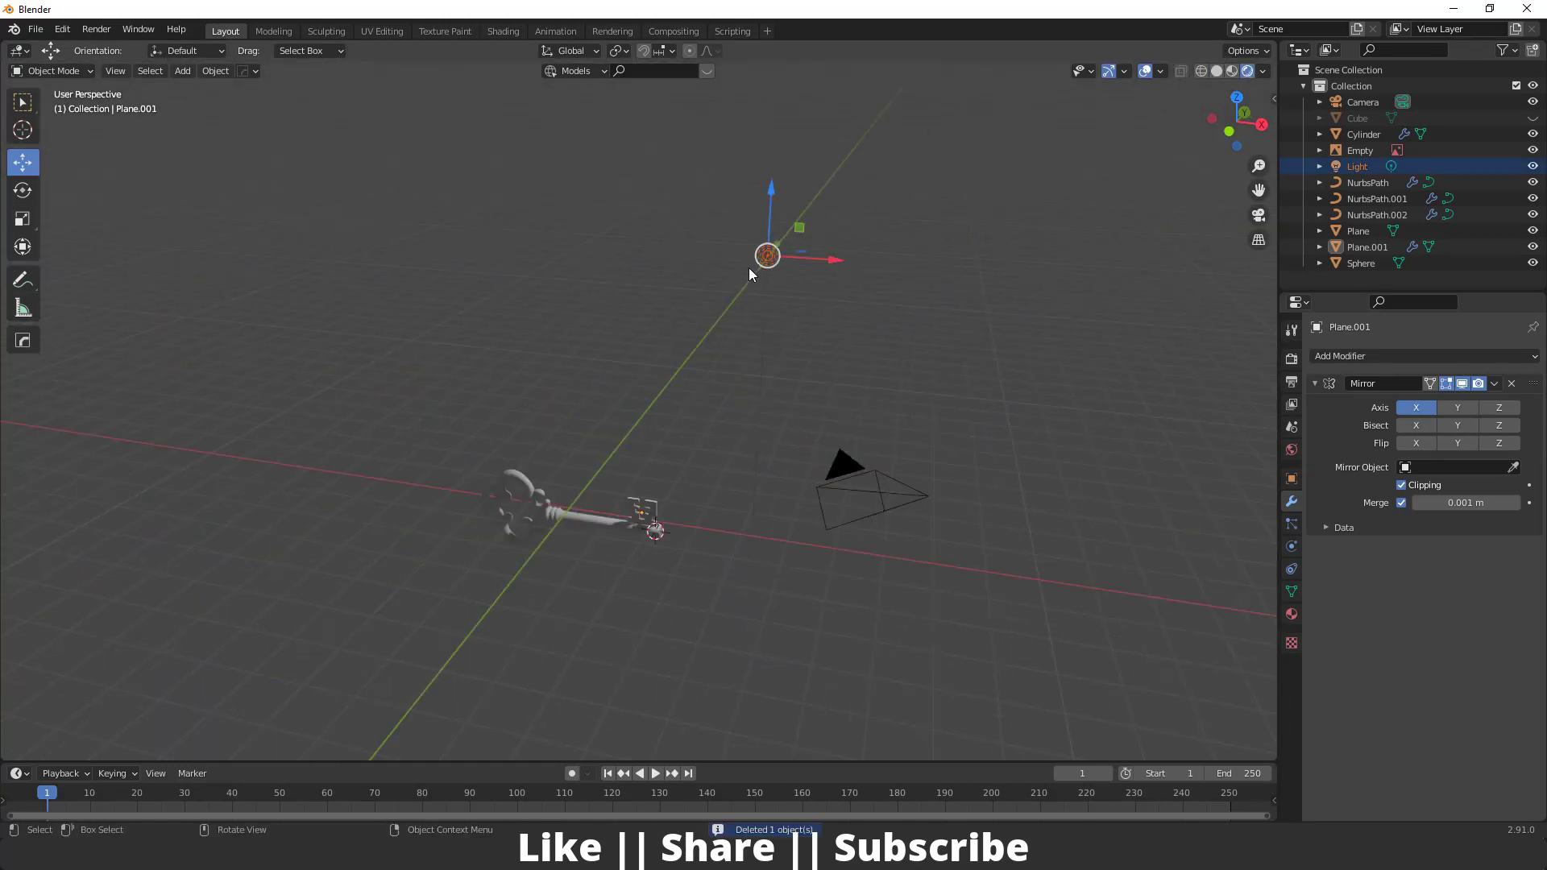
pyautogui.press('Delete')
# - Set the render engine to Cycles with GPU Compute as the device and expand the Adaptive Sampling settings
pyautogui.click(1286, 357)
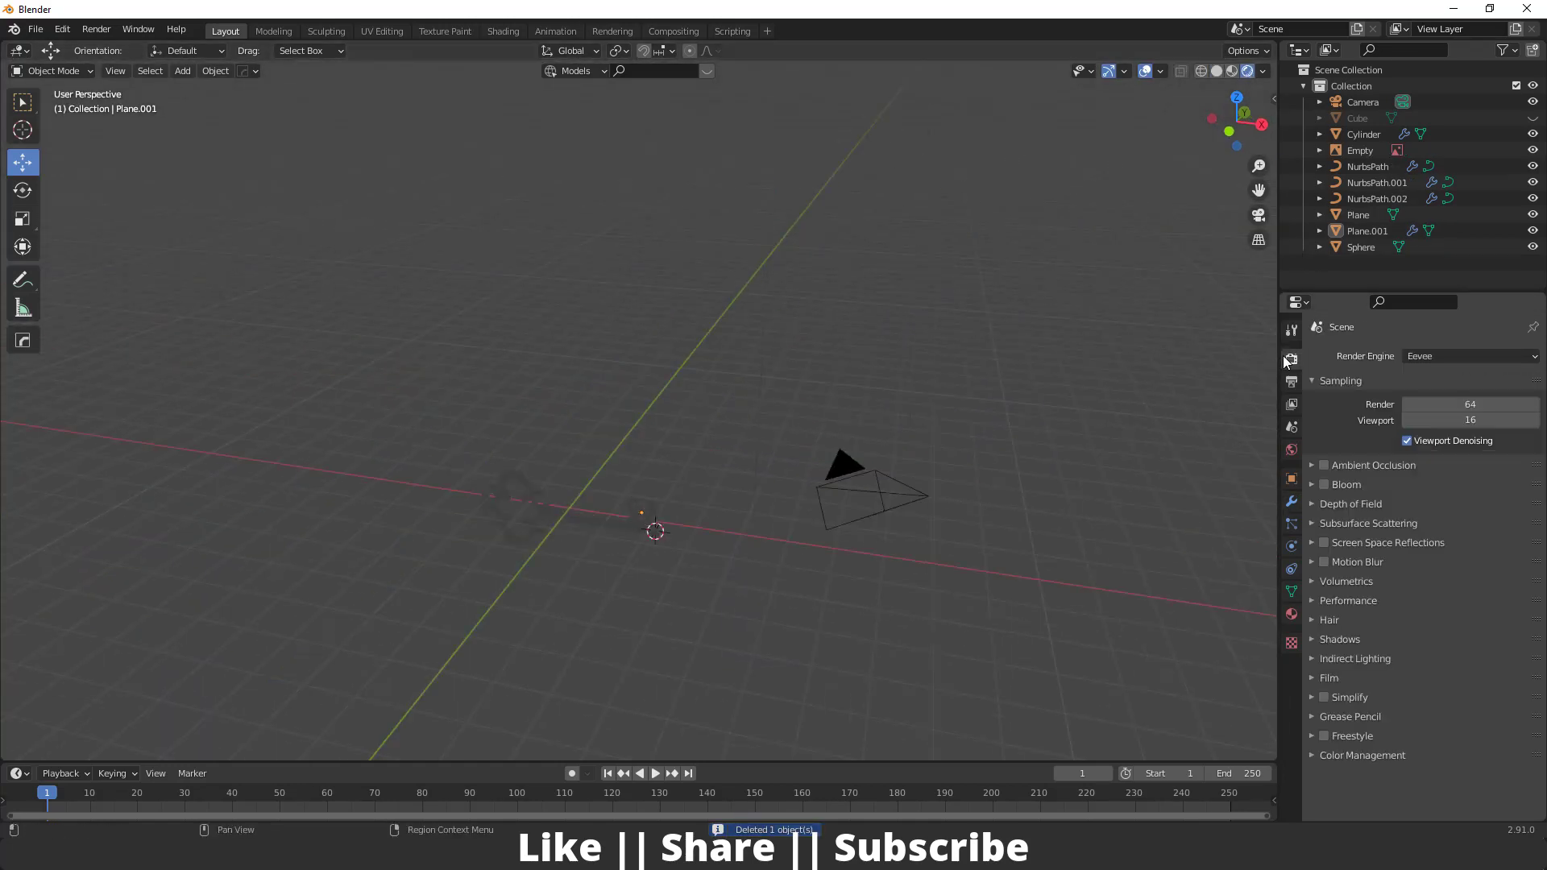
pyautogui.click(1409, 355)
pyautogui.click(1423, 413)
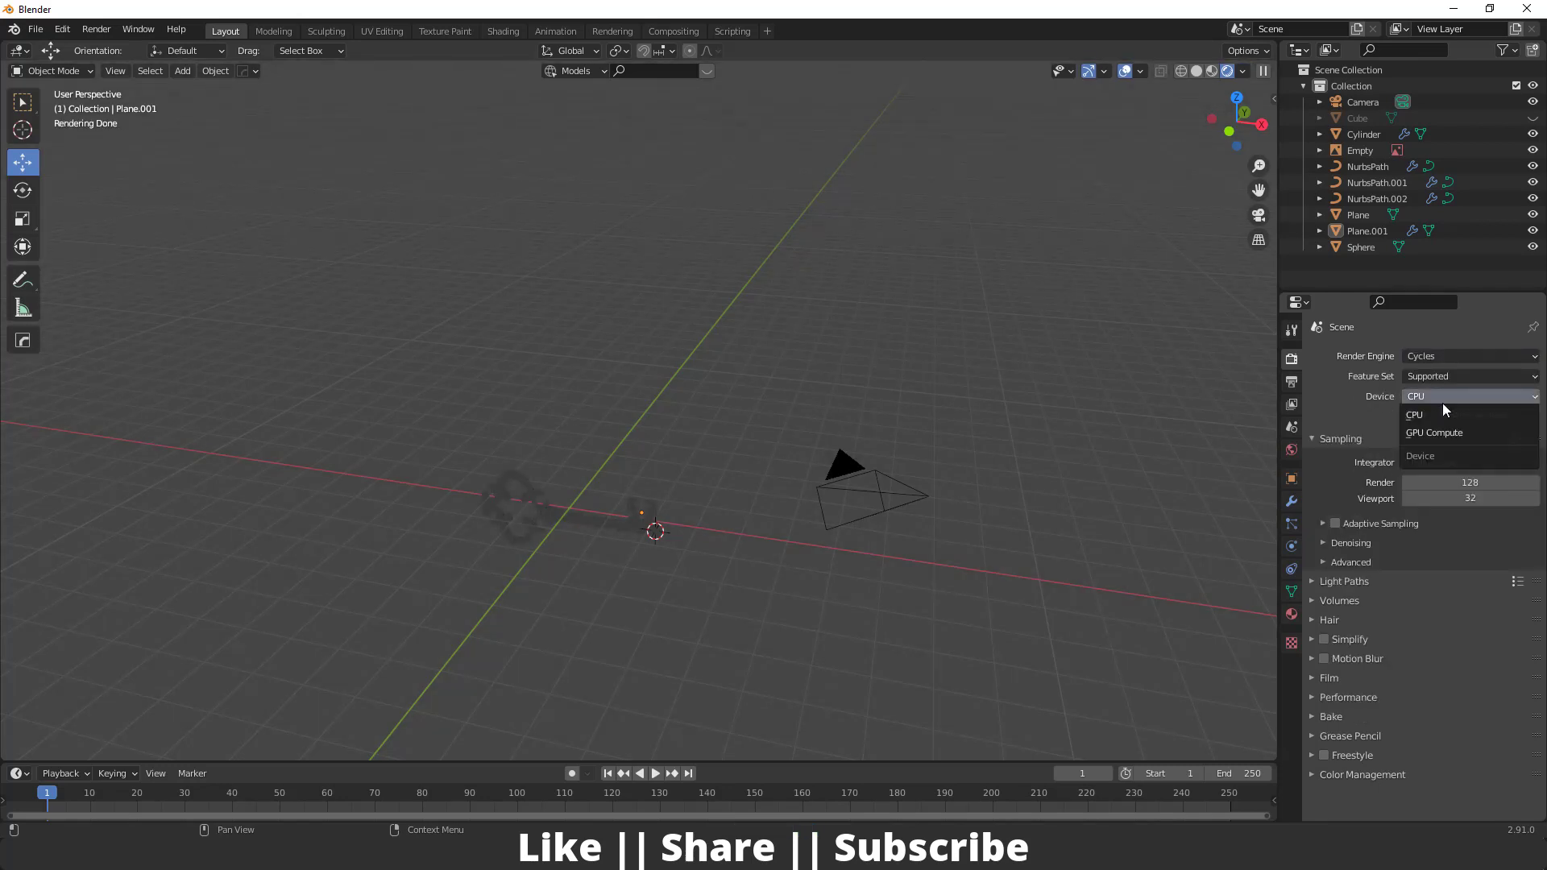
pyautogui.click(1442, 397)
pyautogui.click(1438, 433)
pyautogui.click(1324, 507)
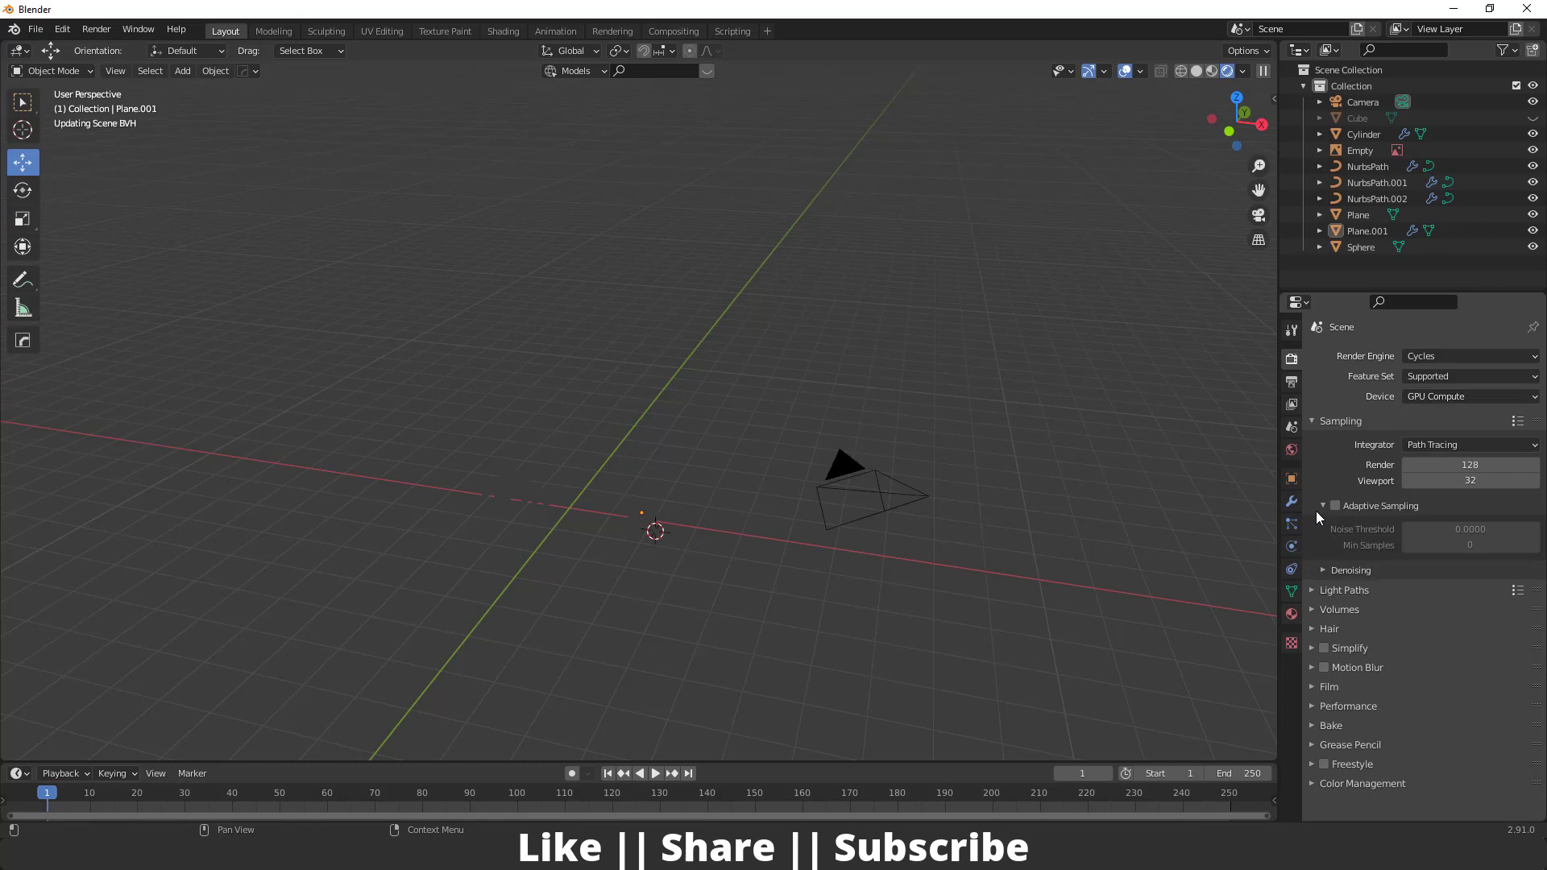
# - Collapse the Adaptive Sampling settings and enable NLM denoising for the render and Automatic denoising for the viewport
pyautogui.click(1323, 506)
pyautogui.click(1323, 525)
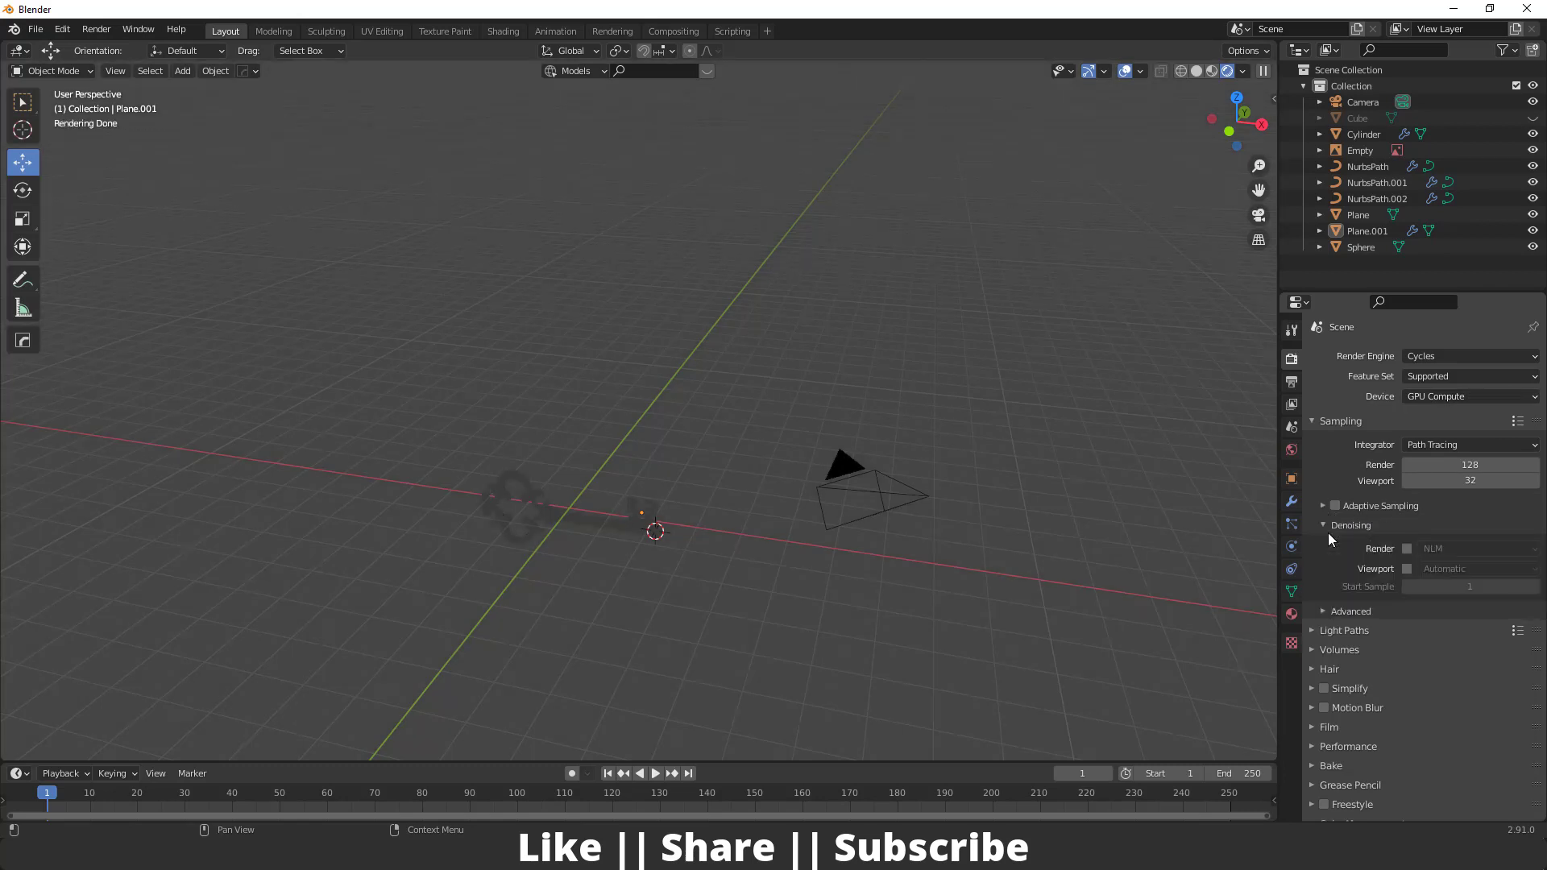
pyautogui.click(1406, 569)
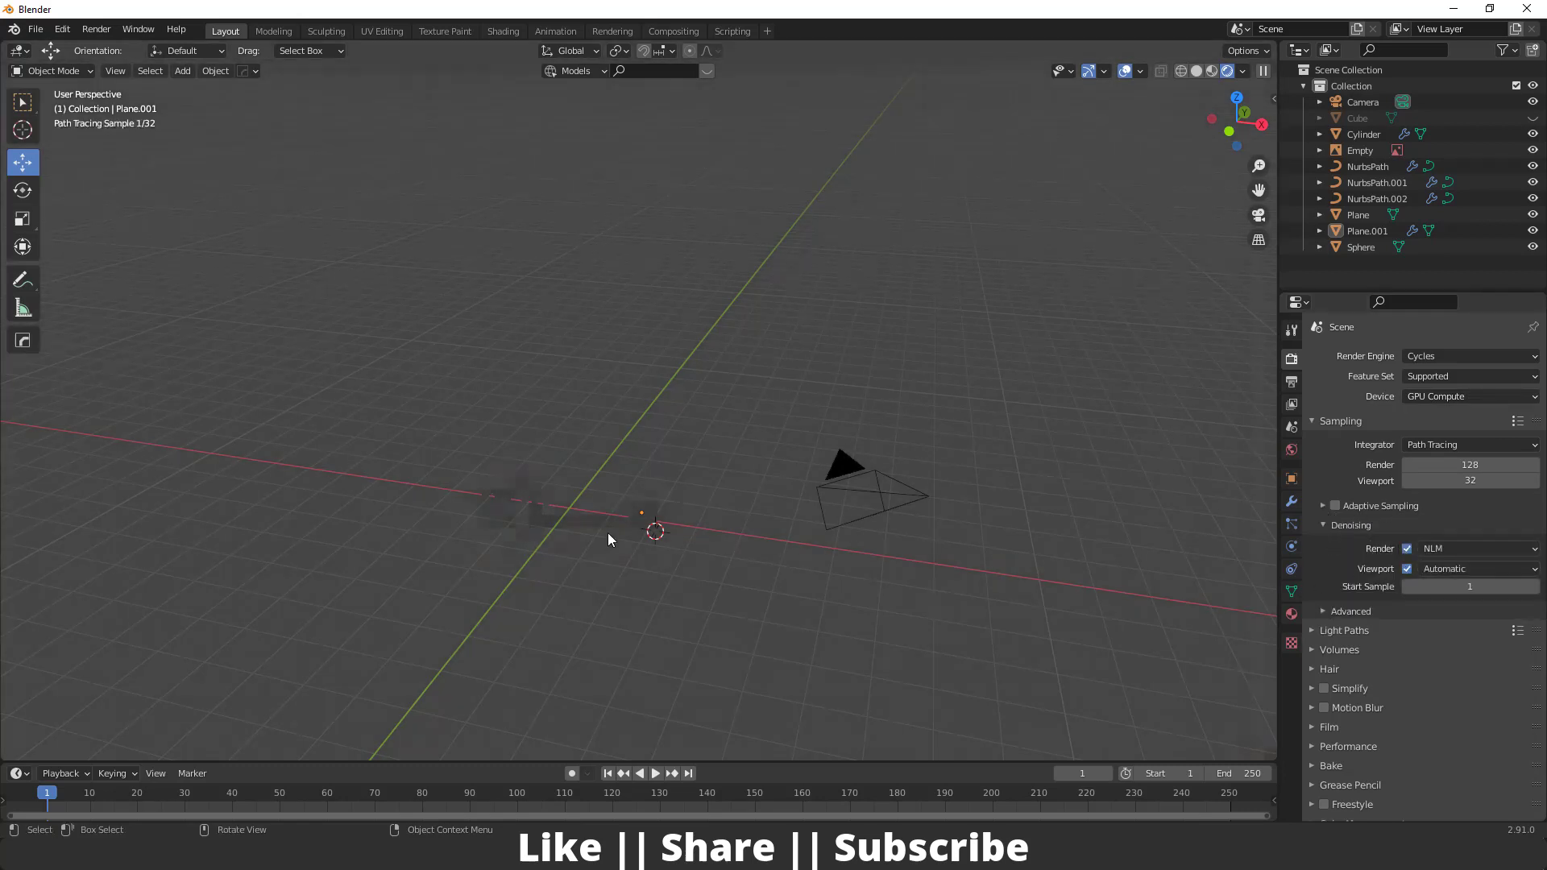
# - Add a ground plane at the world origin and scale it up to about 5.4 times its size
pyautogui.moveTo(608, 534)
pyautogui.mouseDown(button='middle')
pyautogui.moveTo(622, 606)
pyautogui.moveTo(556, 506)
pyautogui.mouseUp(button='middle')
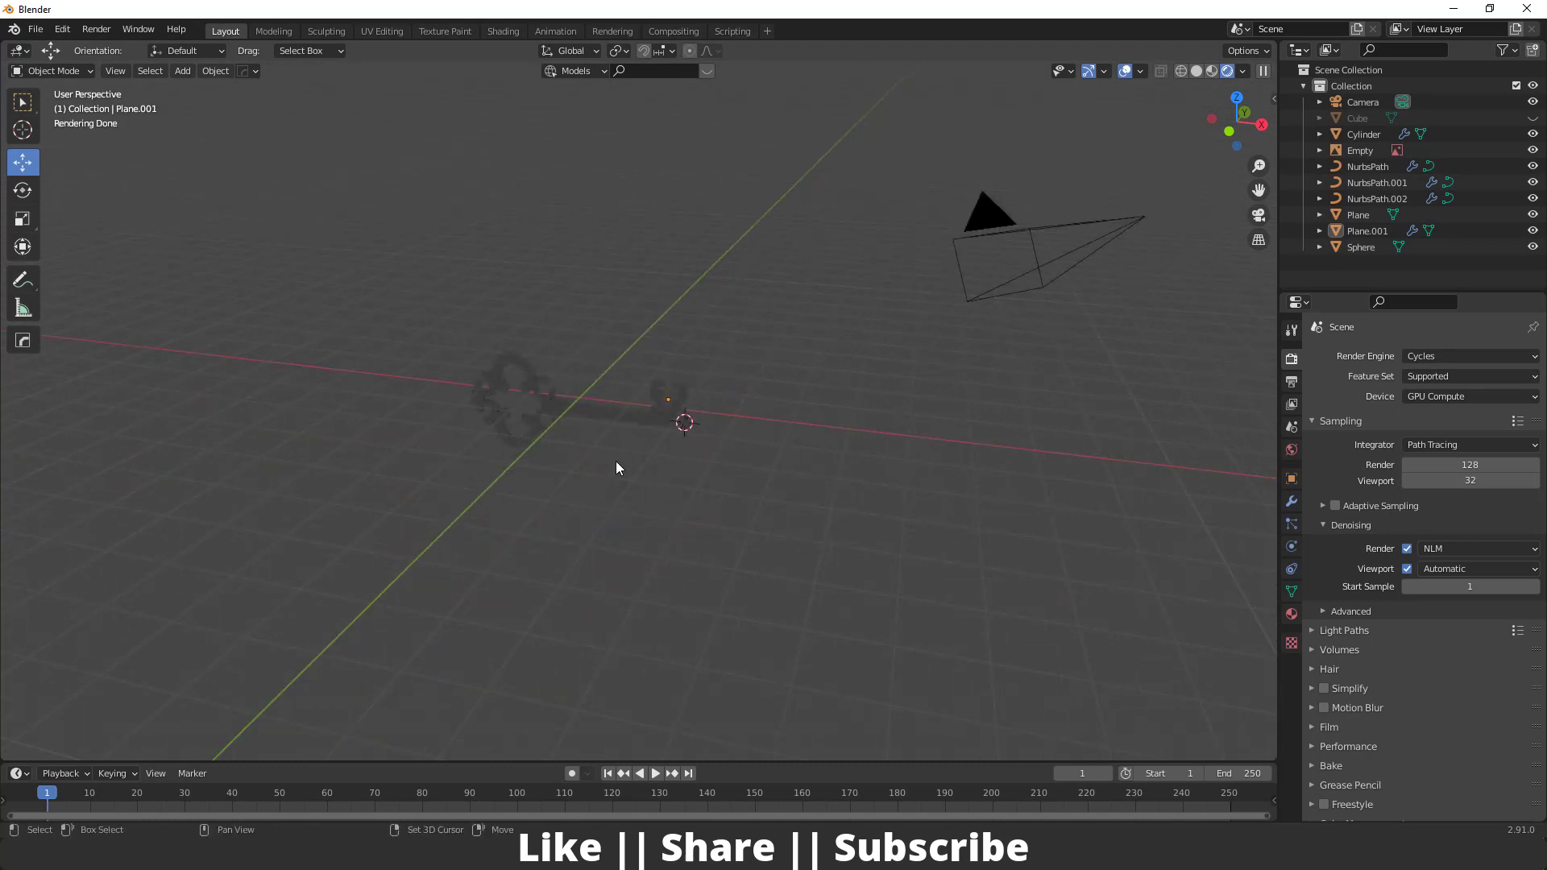
pyautogui.hotkey('shift', 's')
pyautogui.click(589, 492)
pyautogui.hotkey('shift', 'a')
pyautogui.moveTo(568, 431)
pyautogui.click(632, 430)
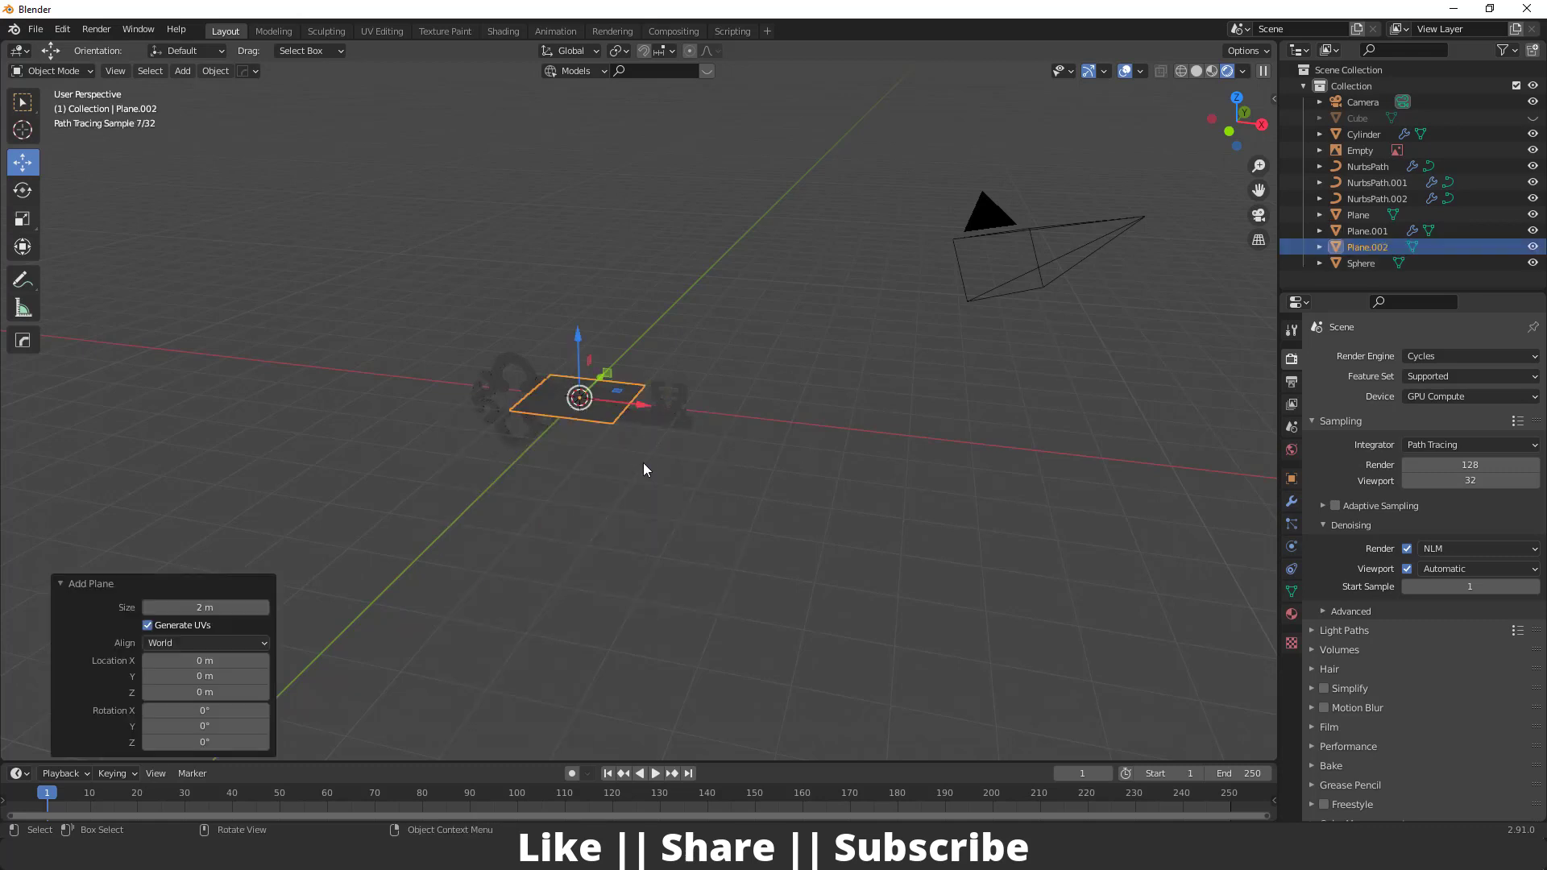
pyautogui.press('s')
pyautogui.click(1082, 531)
# - Lower the ground plane by about 0.22 m along the Z axis
pyautogui.scroll(3, 627, 485)
pyautogui.moveTo(627, 485); pyautogui.dragTo(592, 496, button='middle')
pyautogui.press('g')
pyautogui.press('z')
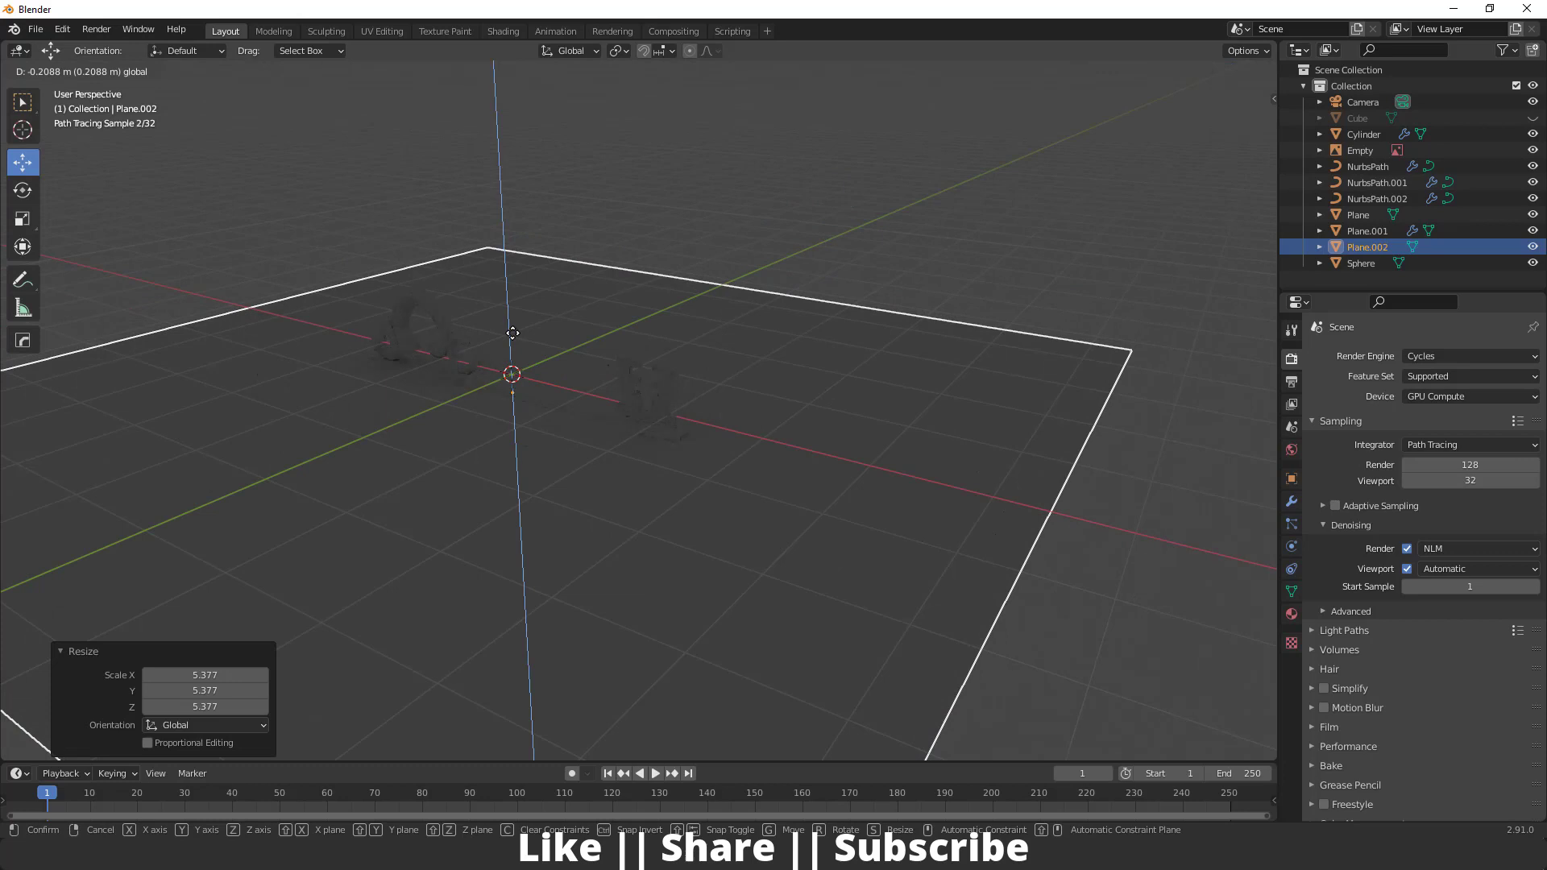
pyautogui.click(513, 335)
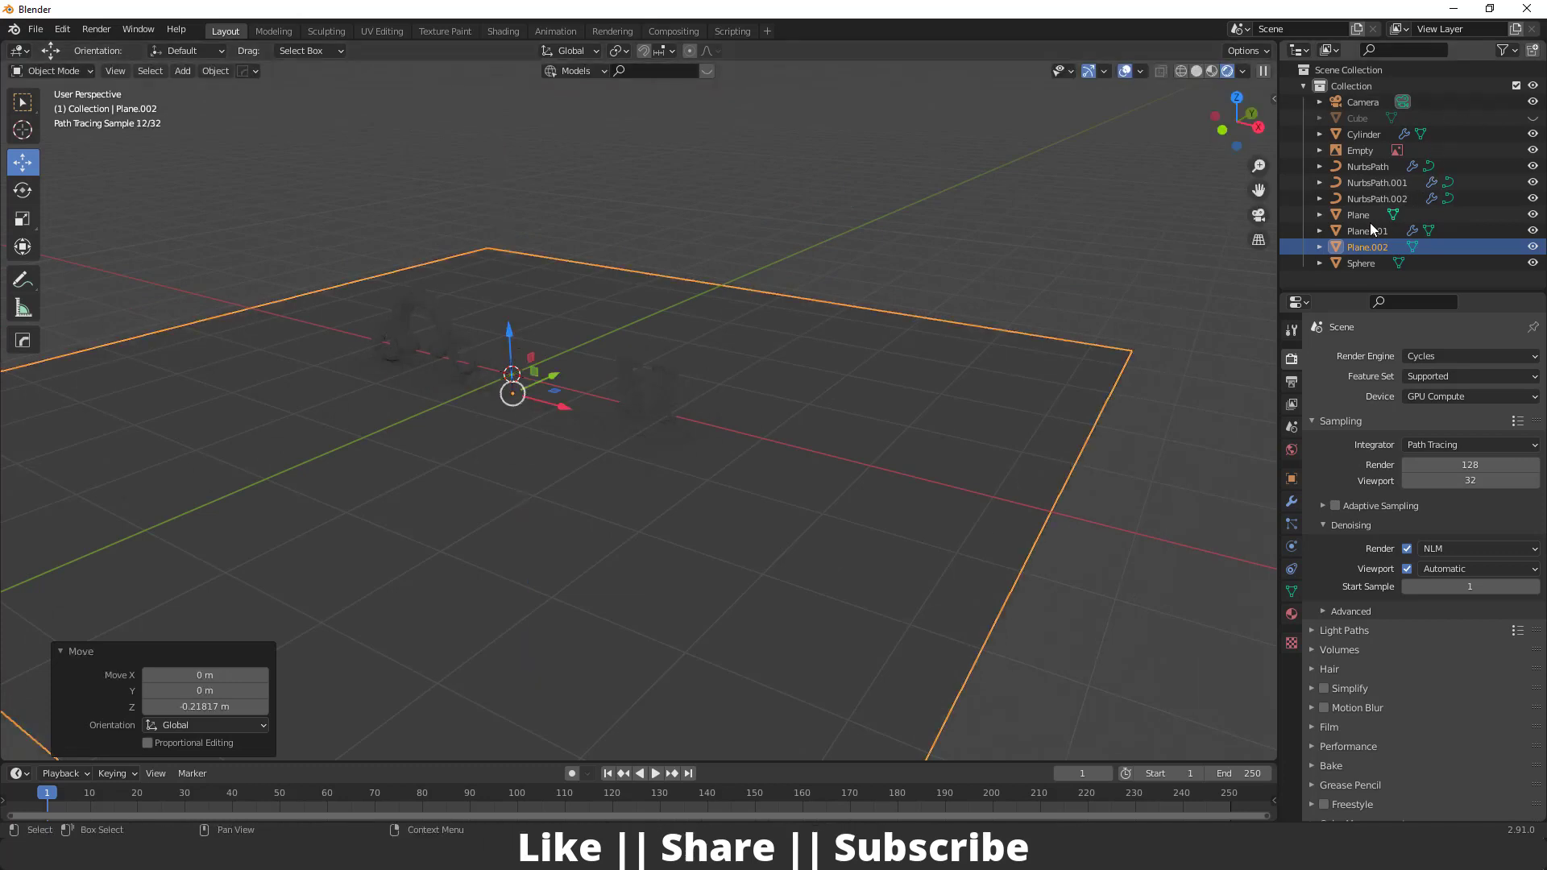
# - Select all key parts without the ground plane, rotate them 90° so the key lies flat, and deselect everything
pyautogui.moveTo(585, 424); pyautogui.dragTo(597, 361, button='middle')
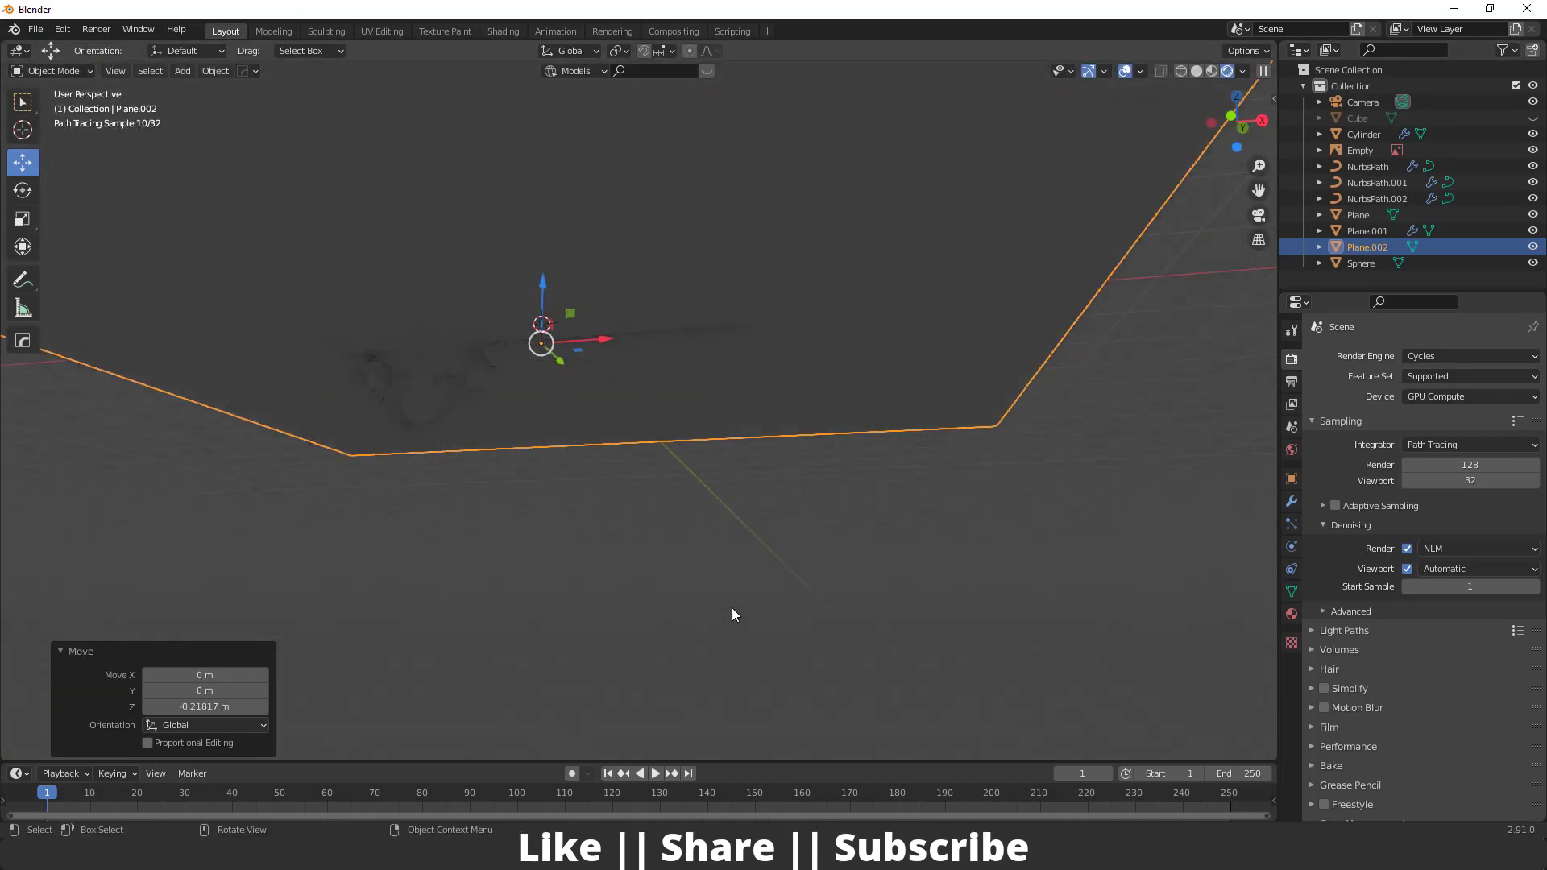
pyautogui.moveTo(740, 640); pyautogui.dragTo(270, 200)
pyautogui.scroll(-3, 535, 373)
pyautogui.moveTo(535, 373); pyautogui.dragTo(548, 456, button='middle')
pyautogui.keyDown('shift'); pyautogui.click(340, 410); pyautogui.keyUp('shift')
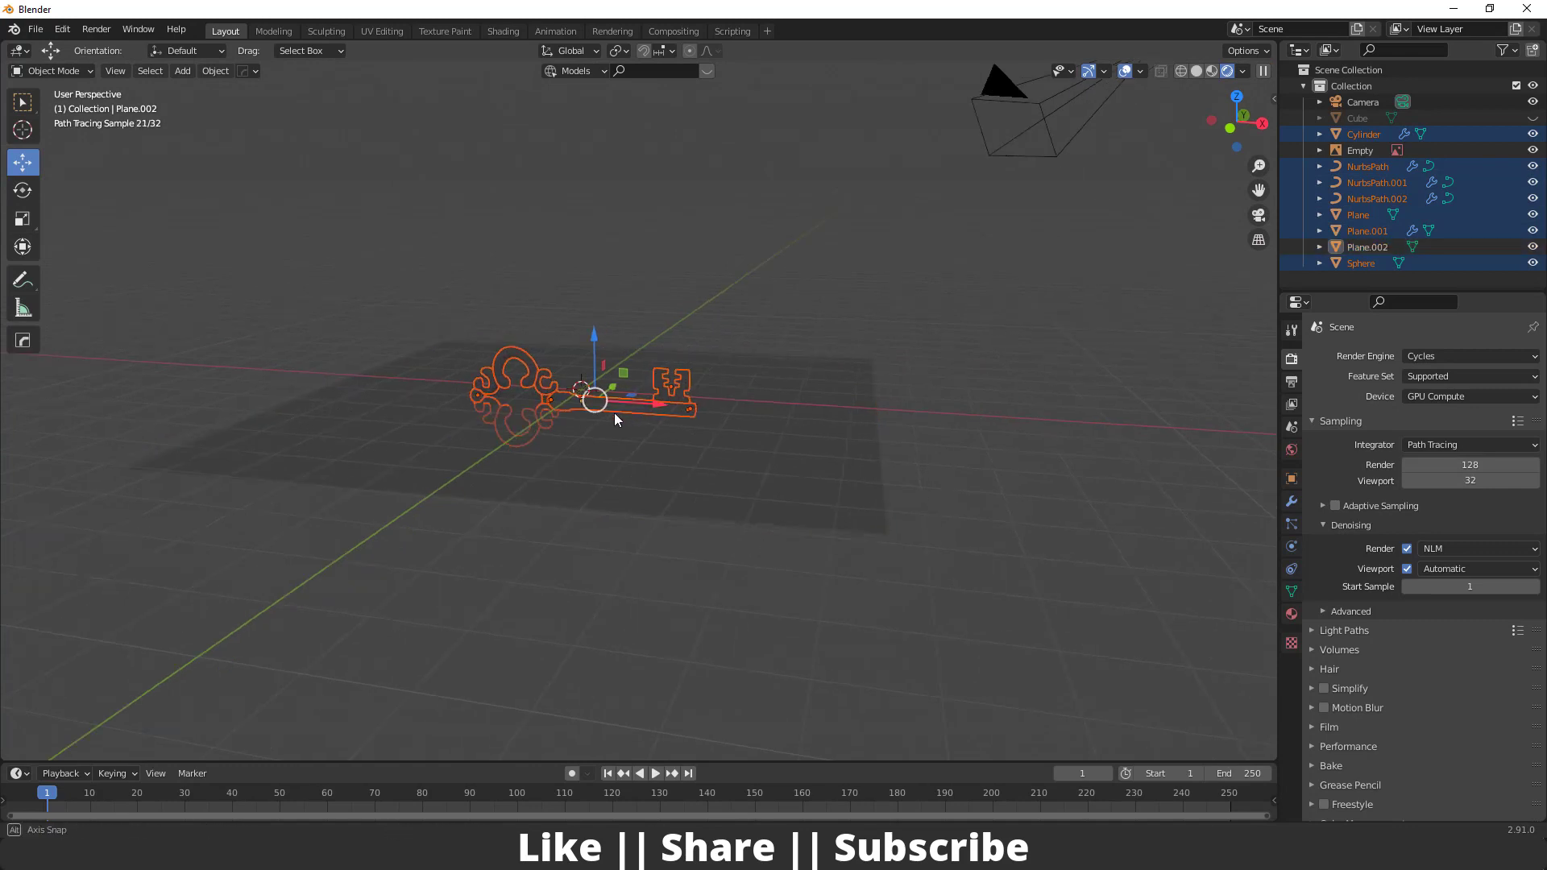
pyautogui.click(23, 190)
pyautogui.moveTo(387, 359); pyautogui.dragTo(619, 392, button='middle')
pyautogui.scroll(-4, 618, 392)
pyautogui.moveTo(774, 373); pyautogui.dragTo(753, 366, button='middle')
pyautogui.moveTo(721, 387); pyautogui.dragTo(748, 484)
pyautogui.click(205, 688)
pyautogui.write('90')
pyautogui.press('Return')
pyautogui.moveTo(584, 423); pyautogui.dragTo(632, 453, button='middle')
pyautogui.scroll(-2, 629, 483)
pyautogui.click(980, 224)
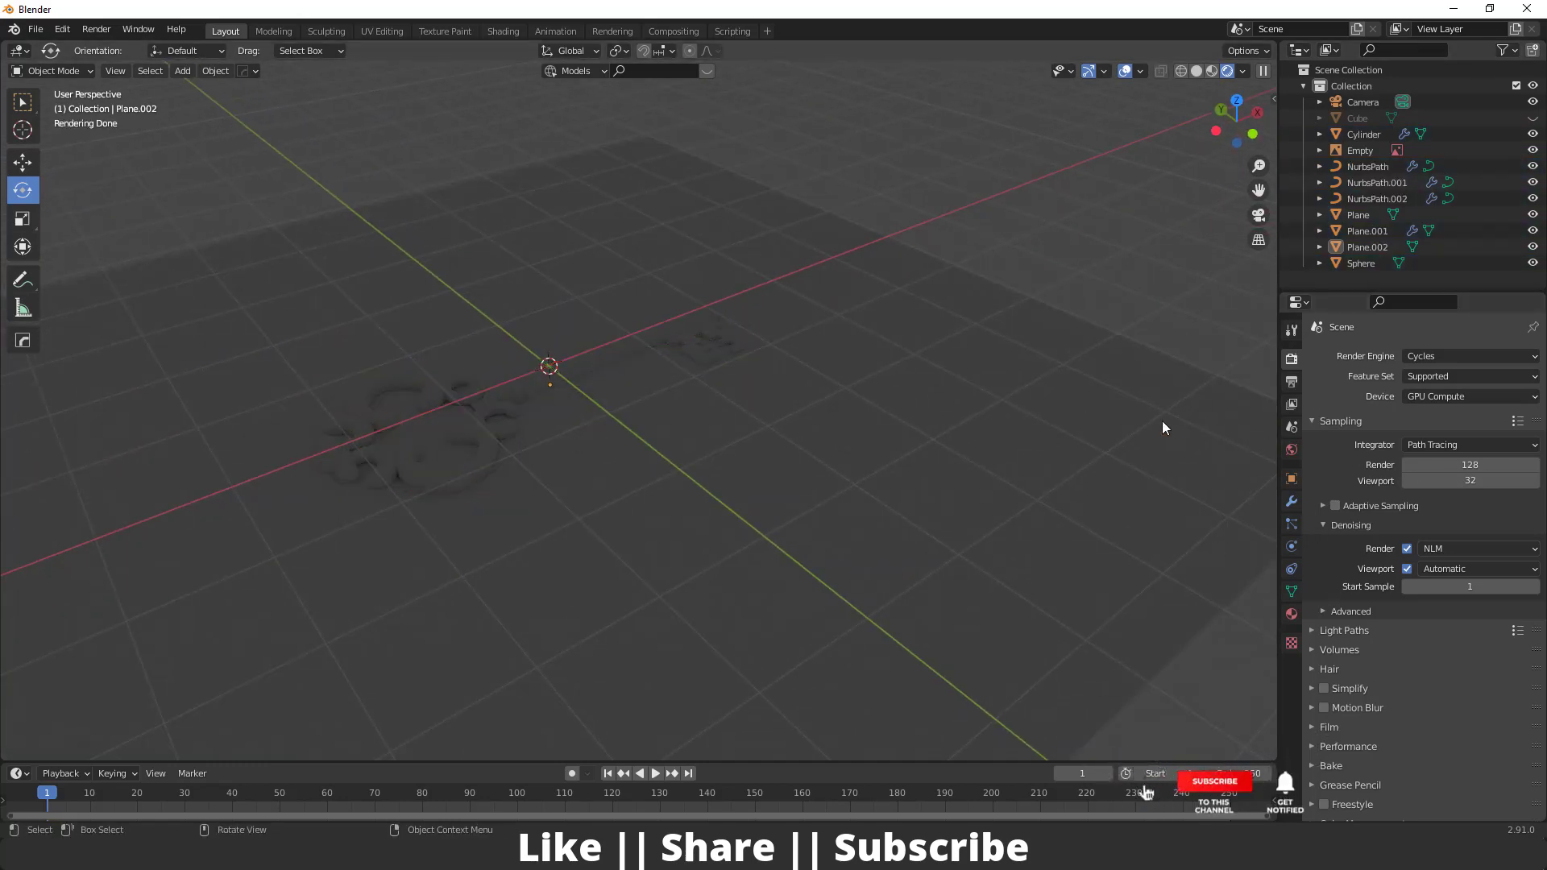
# - Lower the ground plane by about a further 0.11 m so it sits beneath the flat key
pyautogui.keyDown('shift'); pyautogui.moveTo(732, 494); pyautogui.dragTo(616, 432, button='middle'); pyautogui.keyUp('shift')
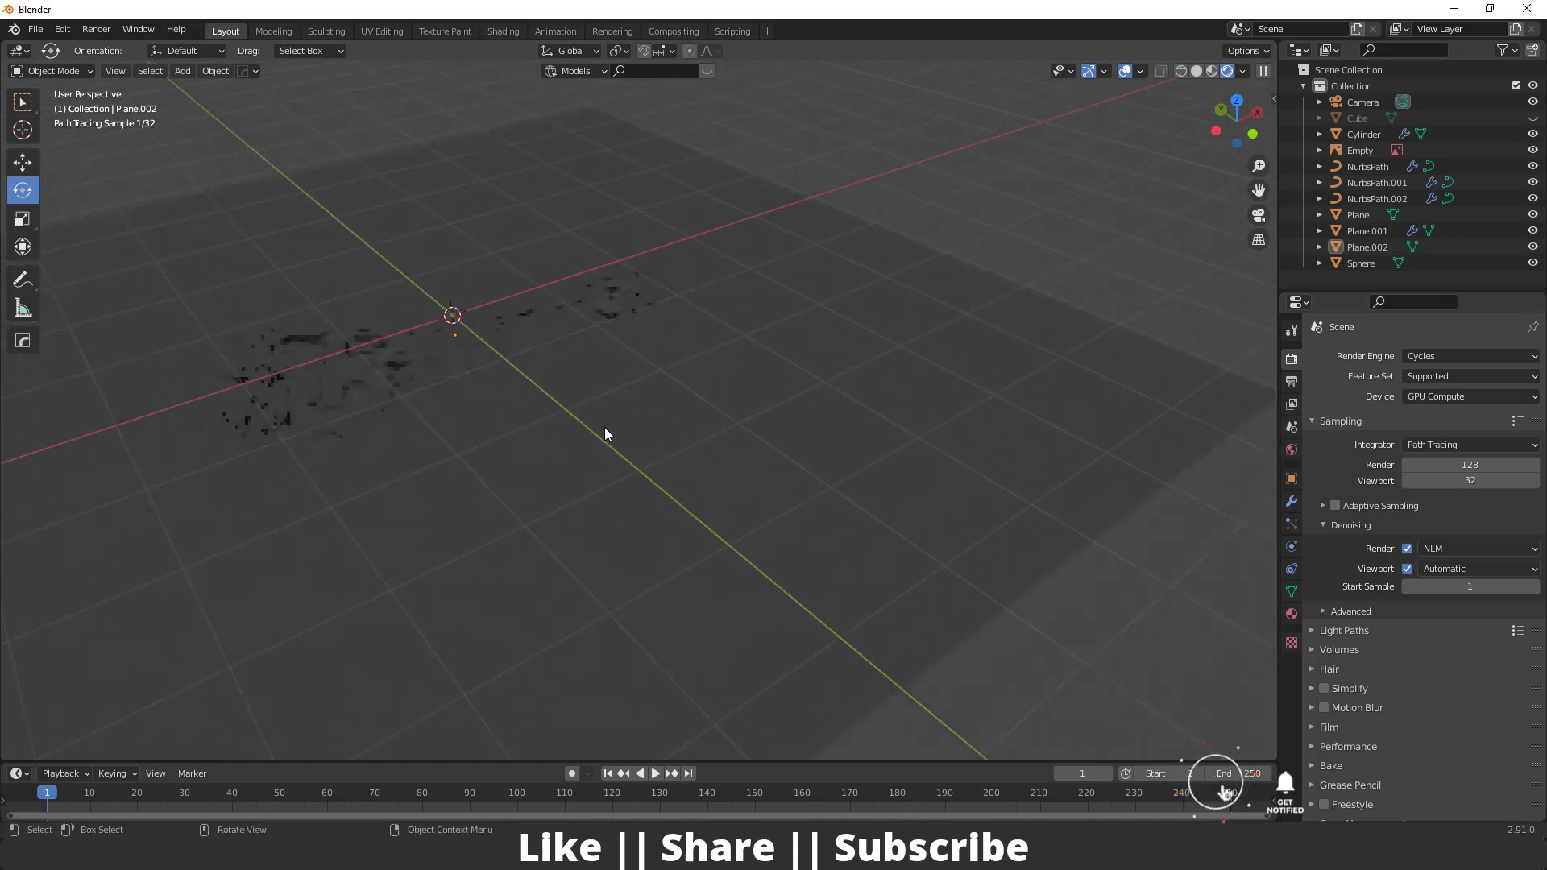
pyautogui.click(457, 471)
pyautogui.hotkey('shift', 'space')
pyautogui.press('g')
pyautogui.moveTo(451, 278); pyautogui.dragTo(450, 287)
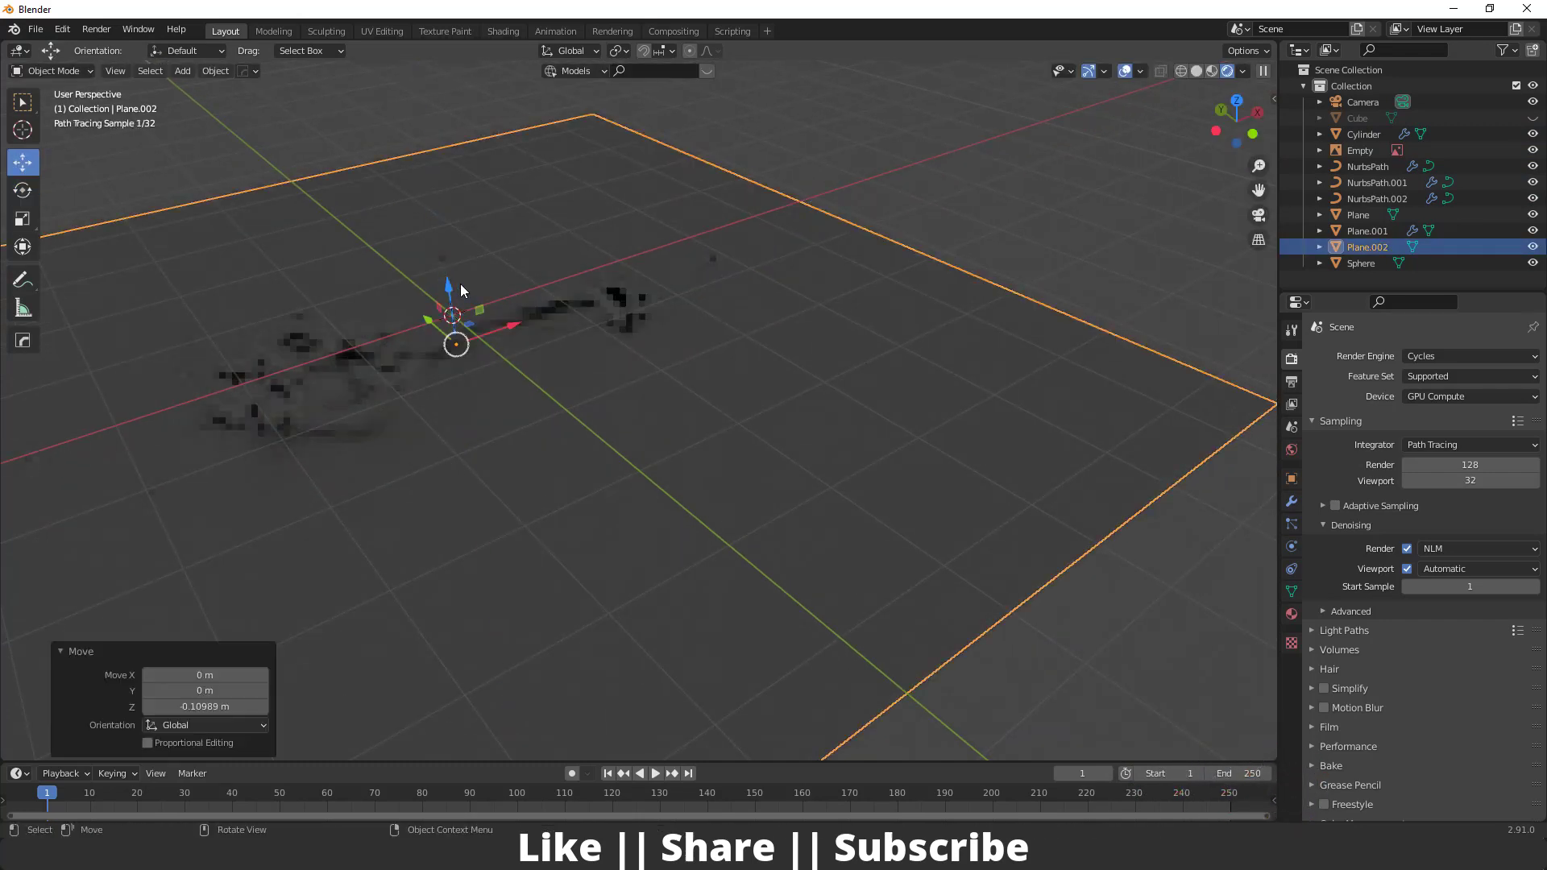
# - Enable HDRI lighting for the world with the Abandoned Church environment and view the lit key
pyautogui.click(1292, 450)
pyautogui.click(1324, 573)
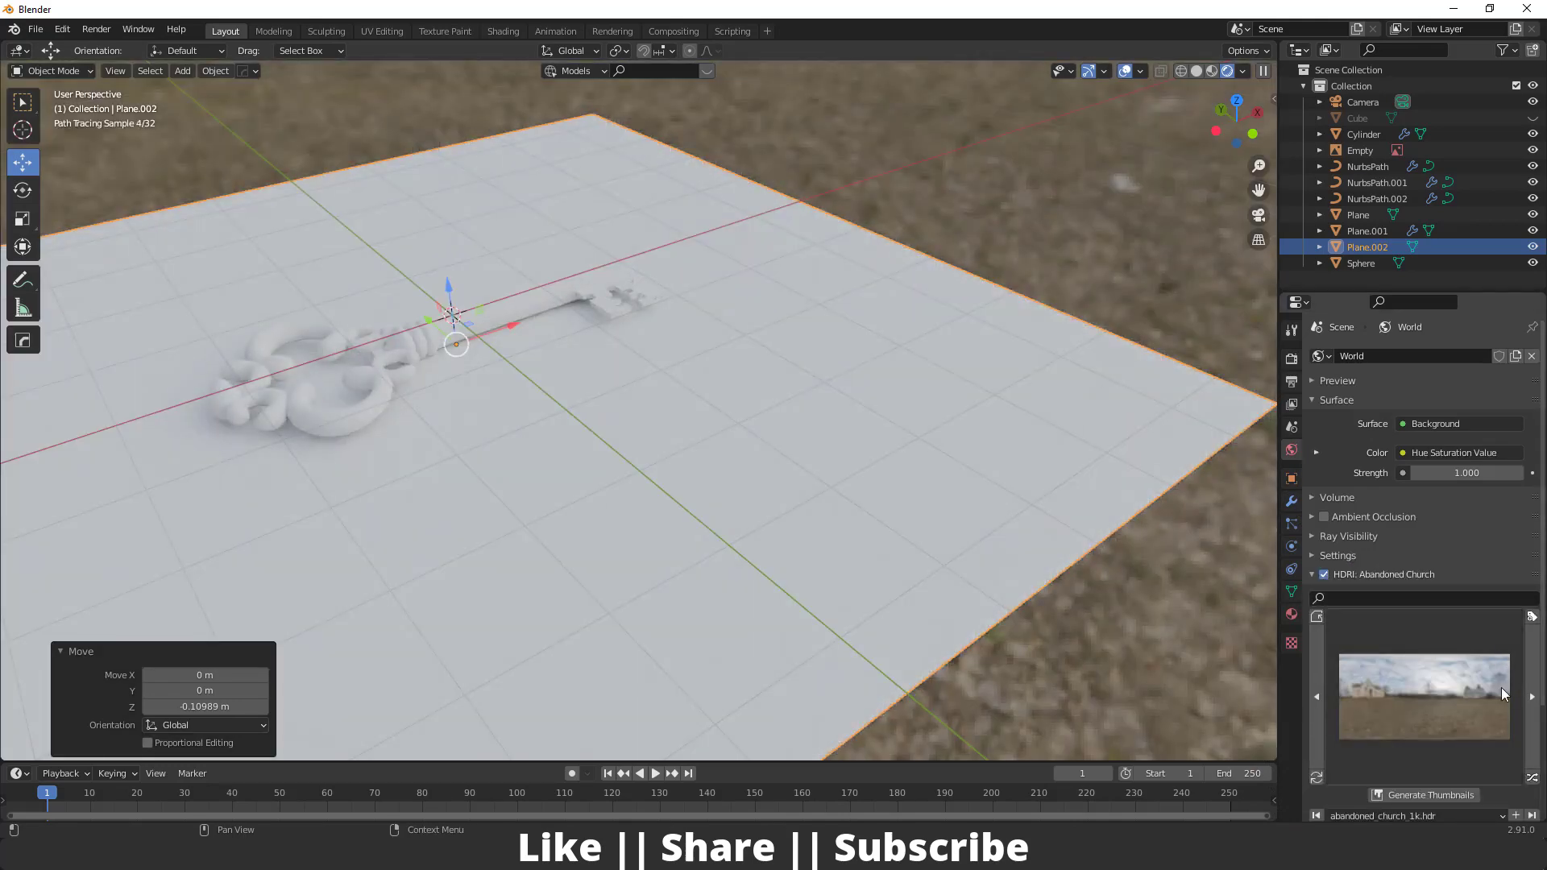
pyautogui.scroll(-2, 477, 431)
pyautogui.moveTo(477, 432); pyautogui.dragTo(428, 419, button='middle')
pyautogui.scroll(5, 429, 419)
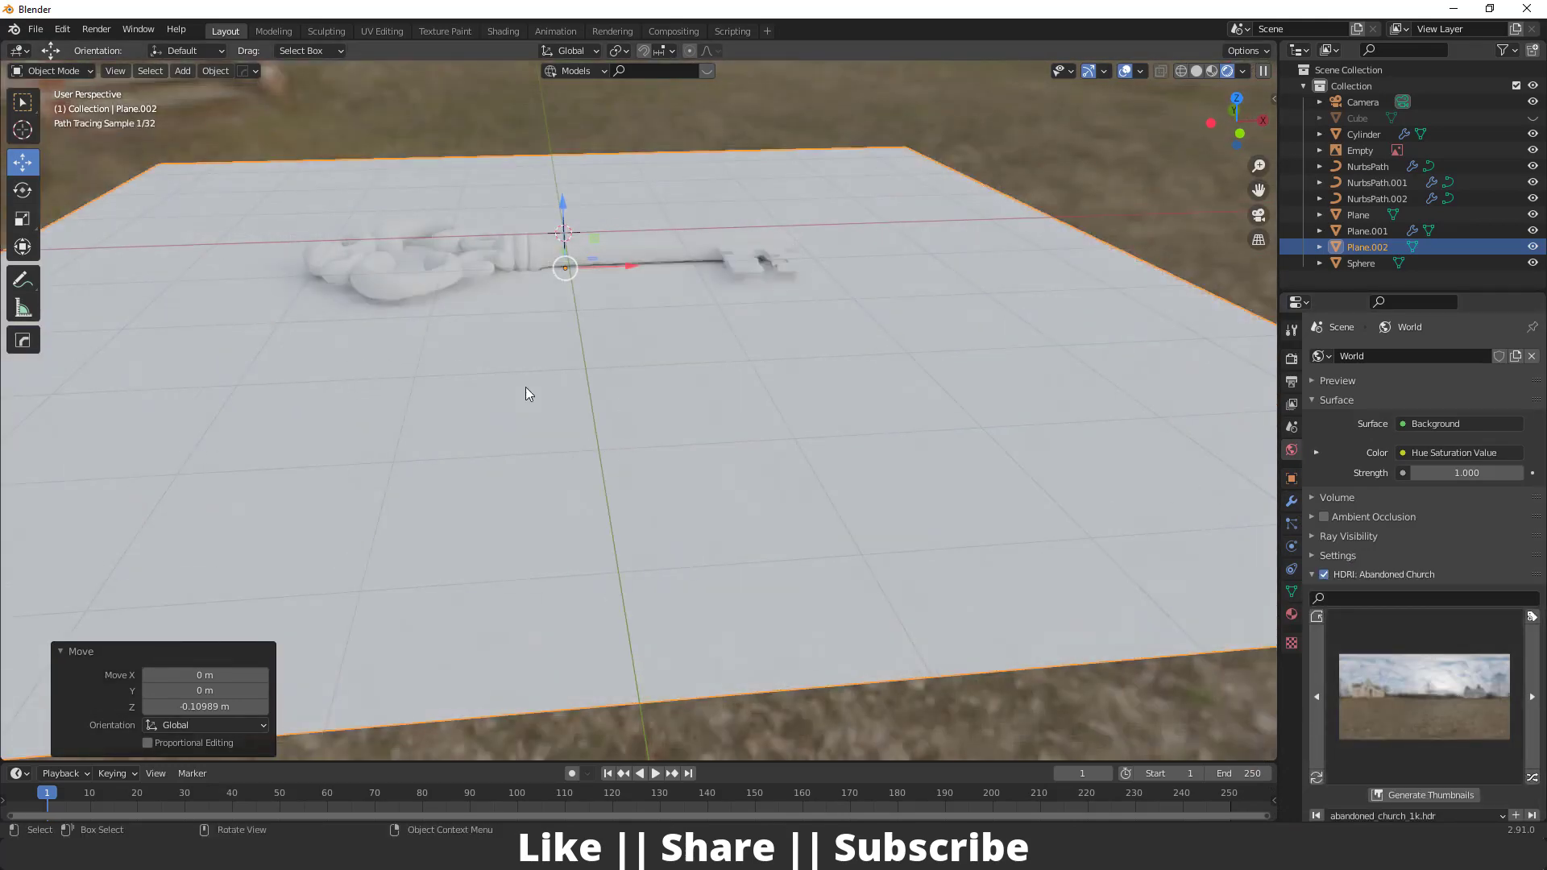
# - Browse the HDRI thumbnails and switch the world environment to Bergen
pyautogui.click(1418, 695)
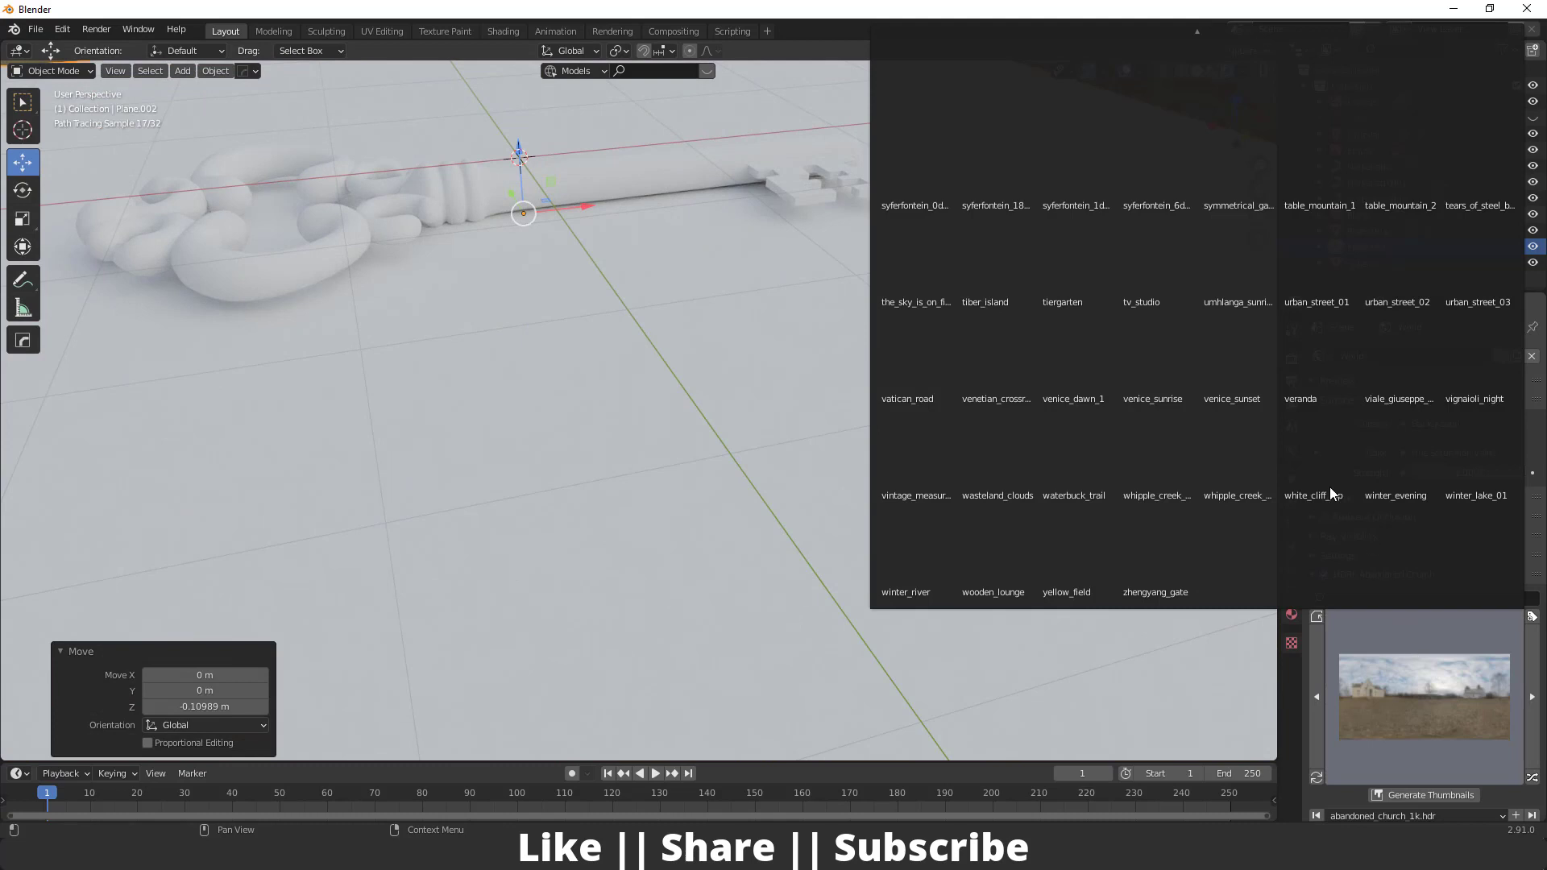
pyautogui.scroll(-5, 1182, 549)
pyautogui.scroll(-3, 1215, 359)
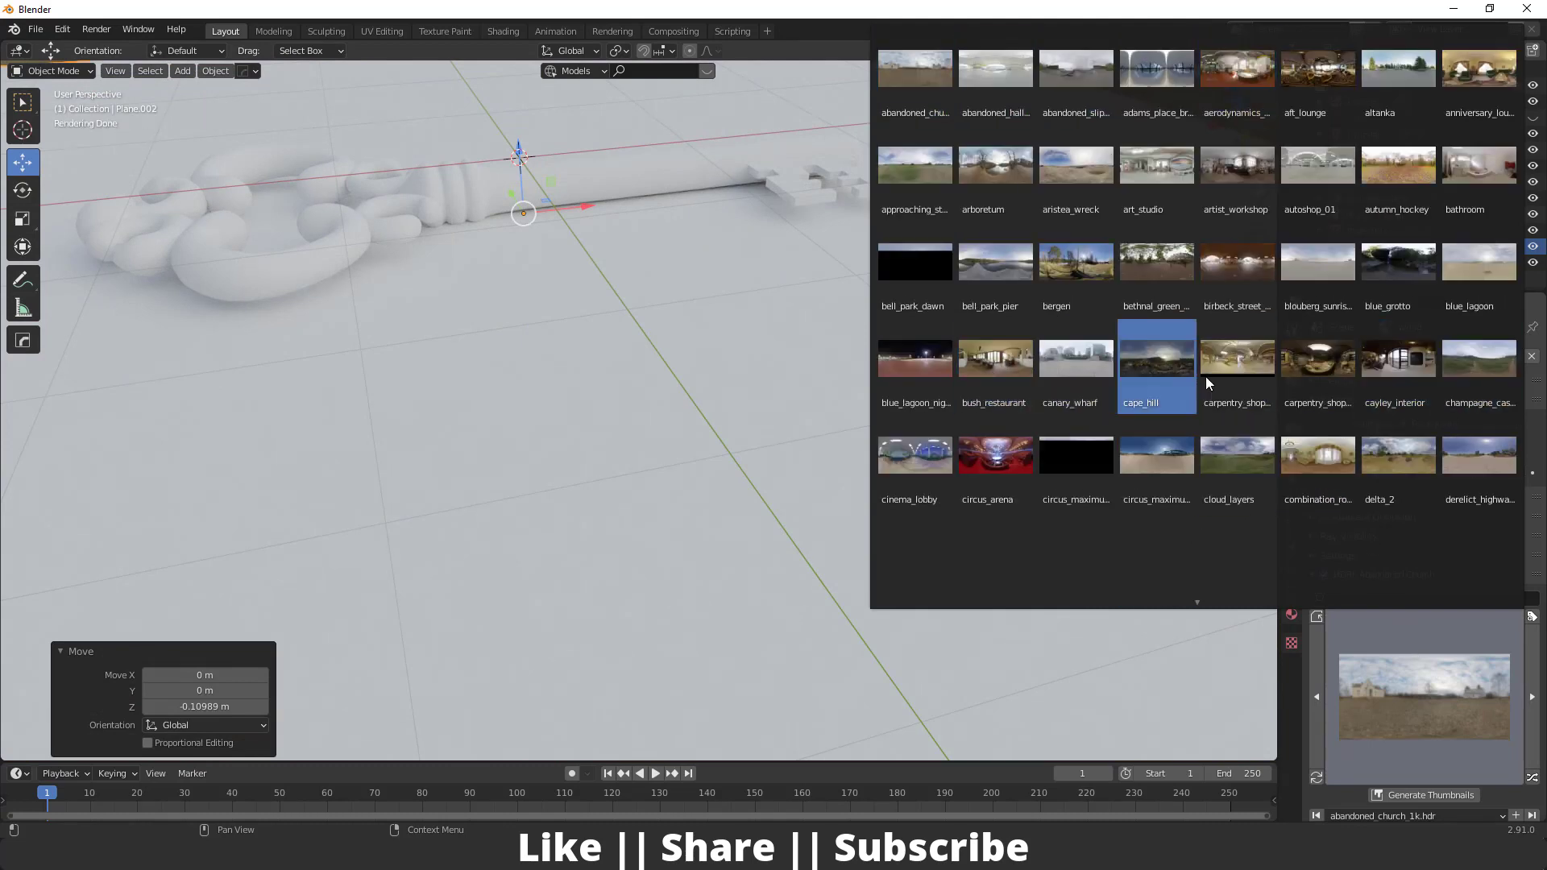
pyautogui.click(1098, 274)
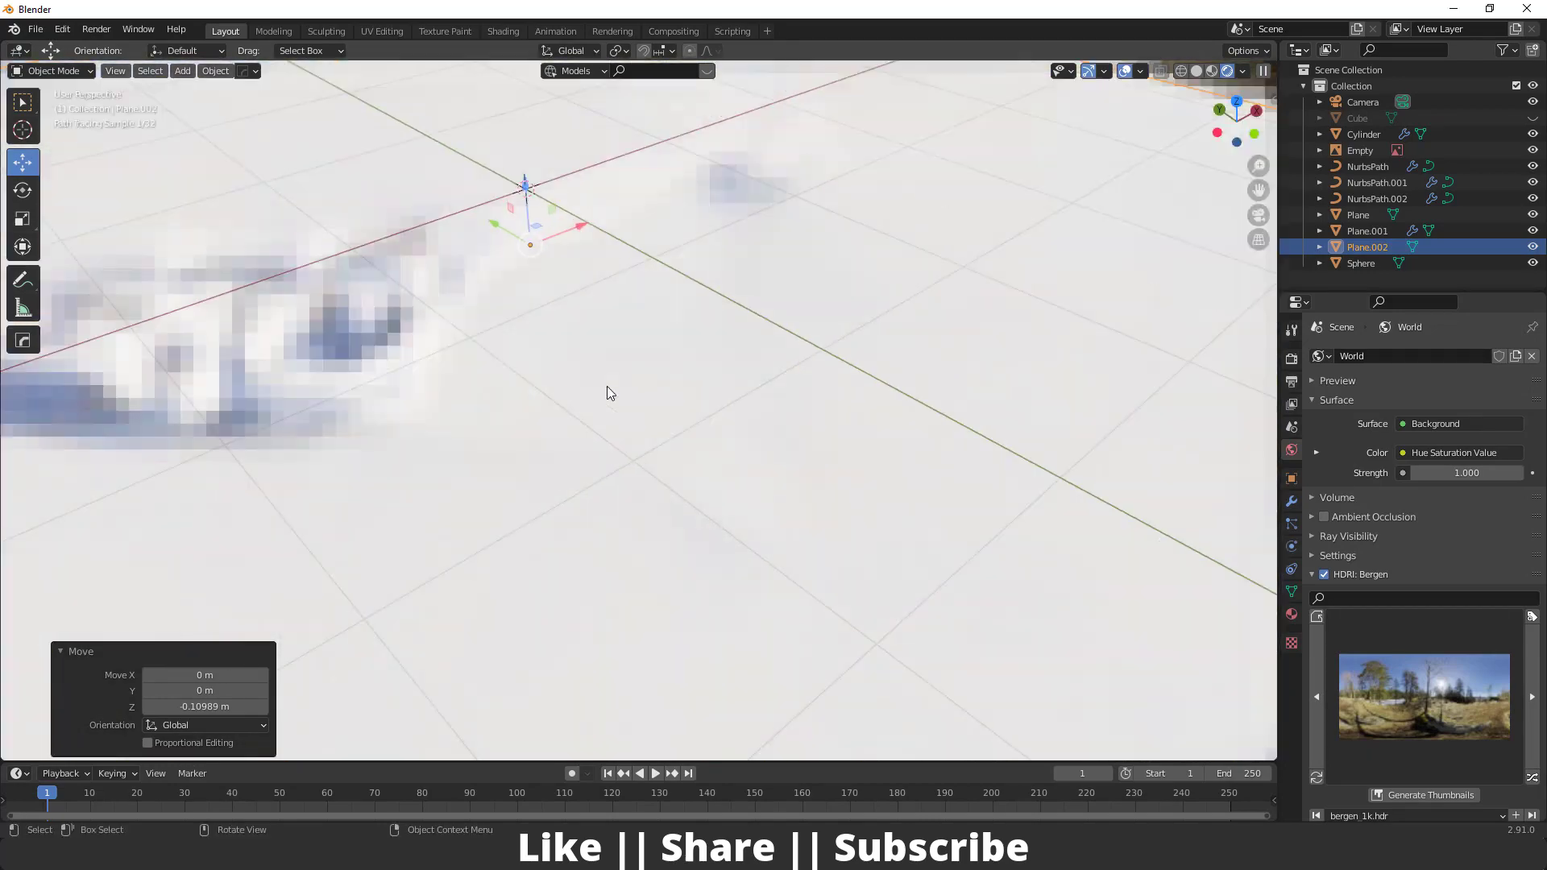
# - Unhide the cube that carries the scratched gold material behind the ground plane
pyautogui.keyDown('shift'); pyautogui.moveTo(607, 386); pyautogui.dragTo(644, 447, button='middle'); pyautogui.keyUp('shift')
pyautogui.scroll(-4, 787, 433)
pyautogui.scroll(-5, 757, 469)
pyautogui.scroll(-4, 765, 466)
pyautogui.scroll(-6, 679, 405)
pyautogui.scroll(3, 739, 408)
pyautogui.scroll(3, 742, 404)
pyautogui.click(1532, 117)
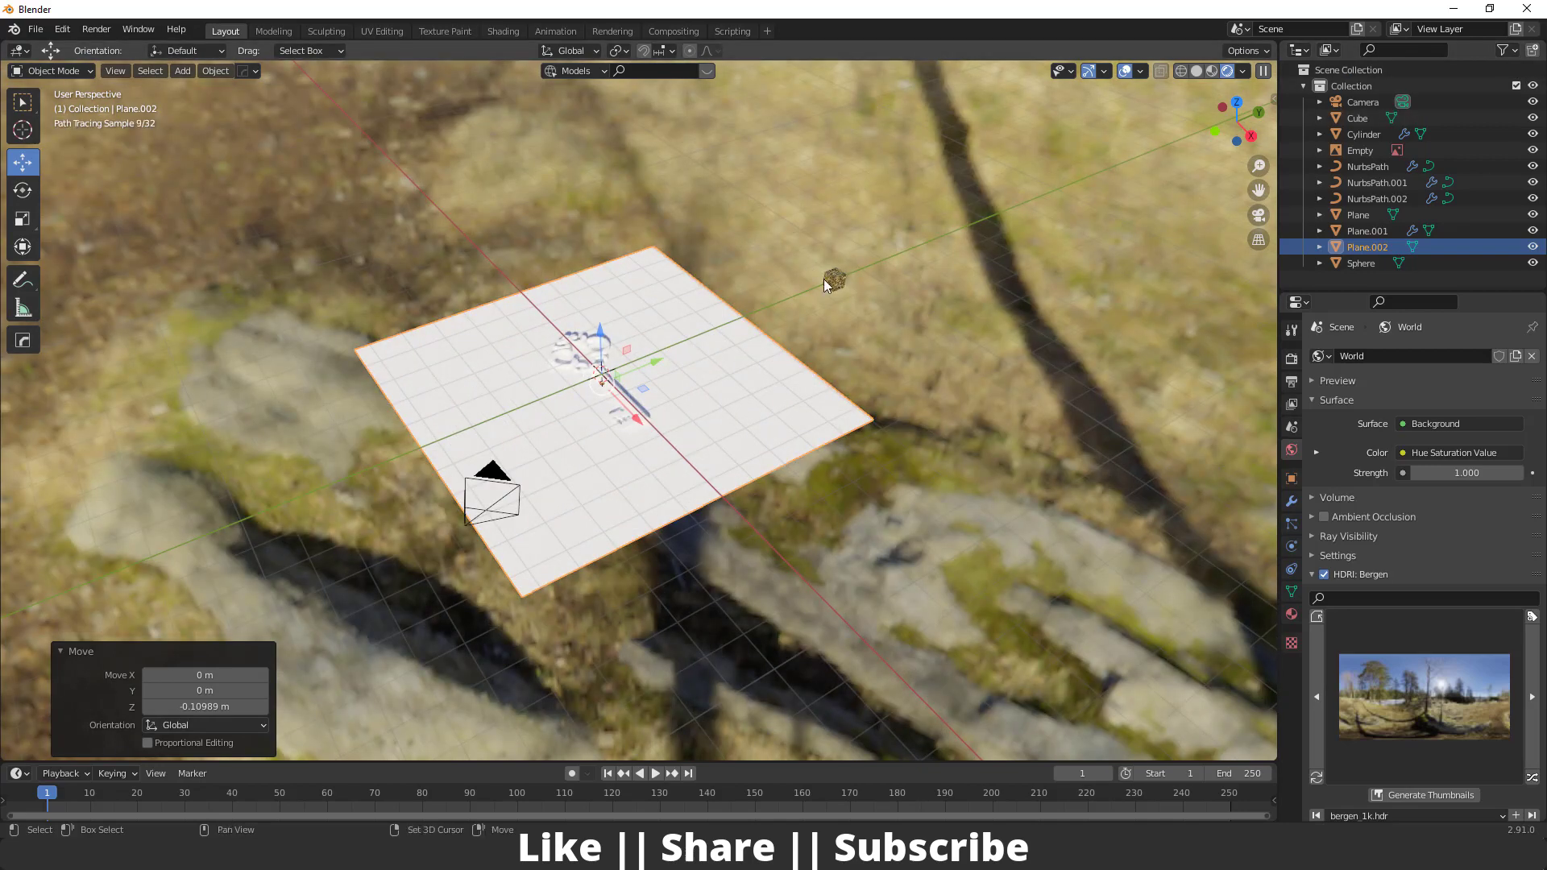
# - Select the three mirrored scroll curves of the bow and link the cube's gold material to them
pyautogui.scroll(3, 805, 267)
pyautogui.moveTo(513, 478)
pyautogui.mouseDown(button='middle')
pyautogui.moveTo(631, 473)
pyautogui.moveTo(626, 486)
pyautogui.moveTo(548, 409)
pyautogui.mouseUp(button='middle')
pyautogui.scroll(3, 532, 435)
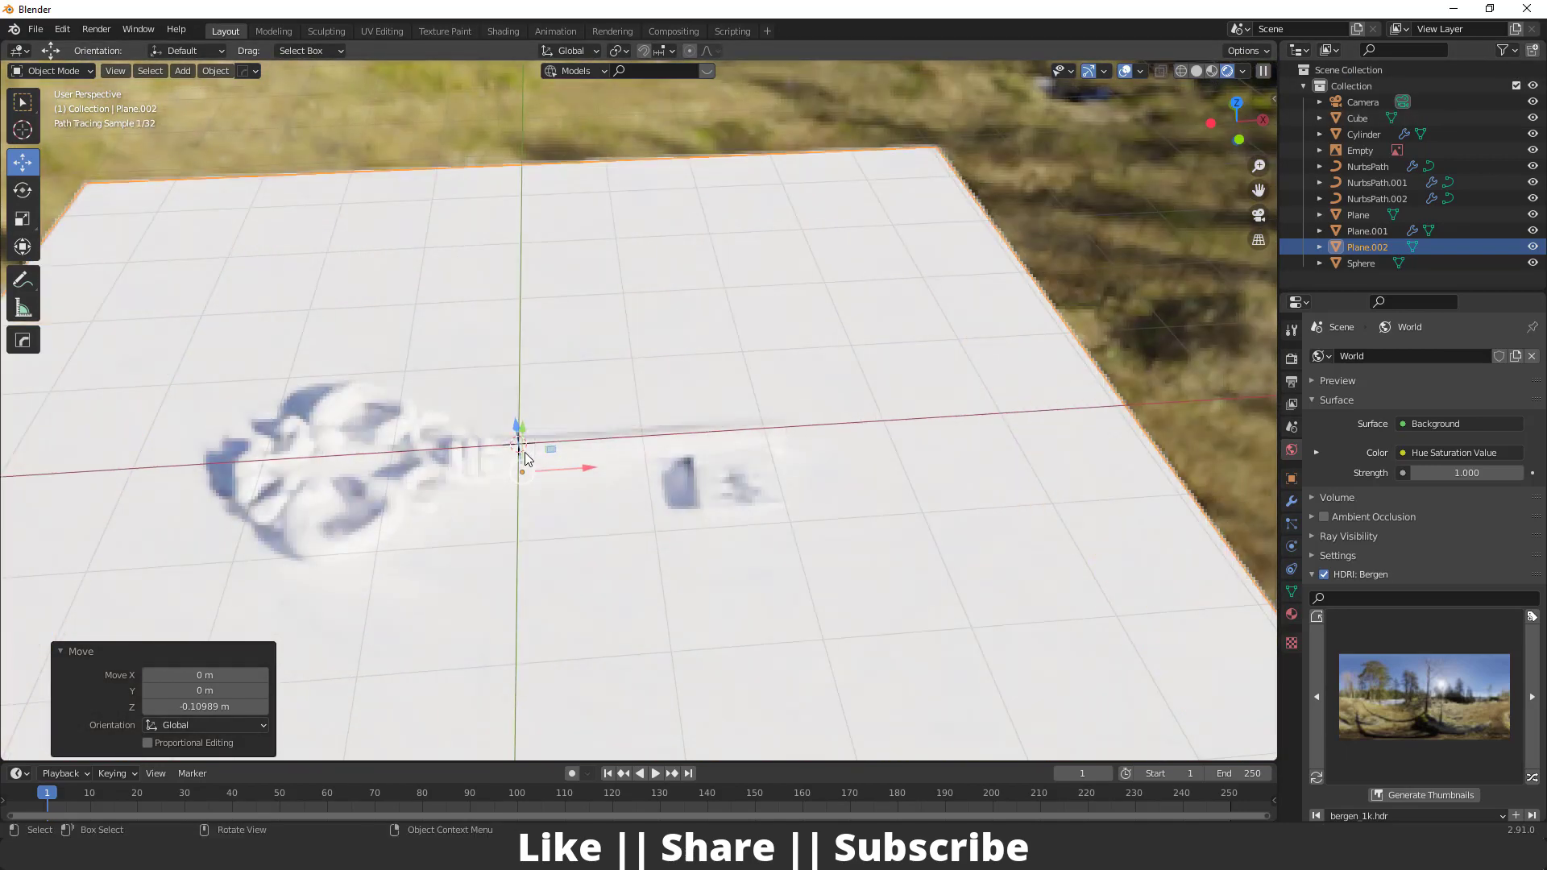
pyautogui.click(375, 504)
pyautogui.moveTo(374, 504); pyautogui.dragTo(443, 496, button='middle')
pyautogui.scroll(1, 443, 496)
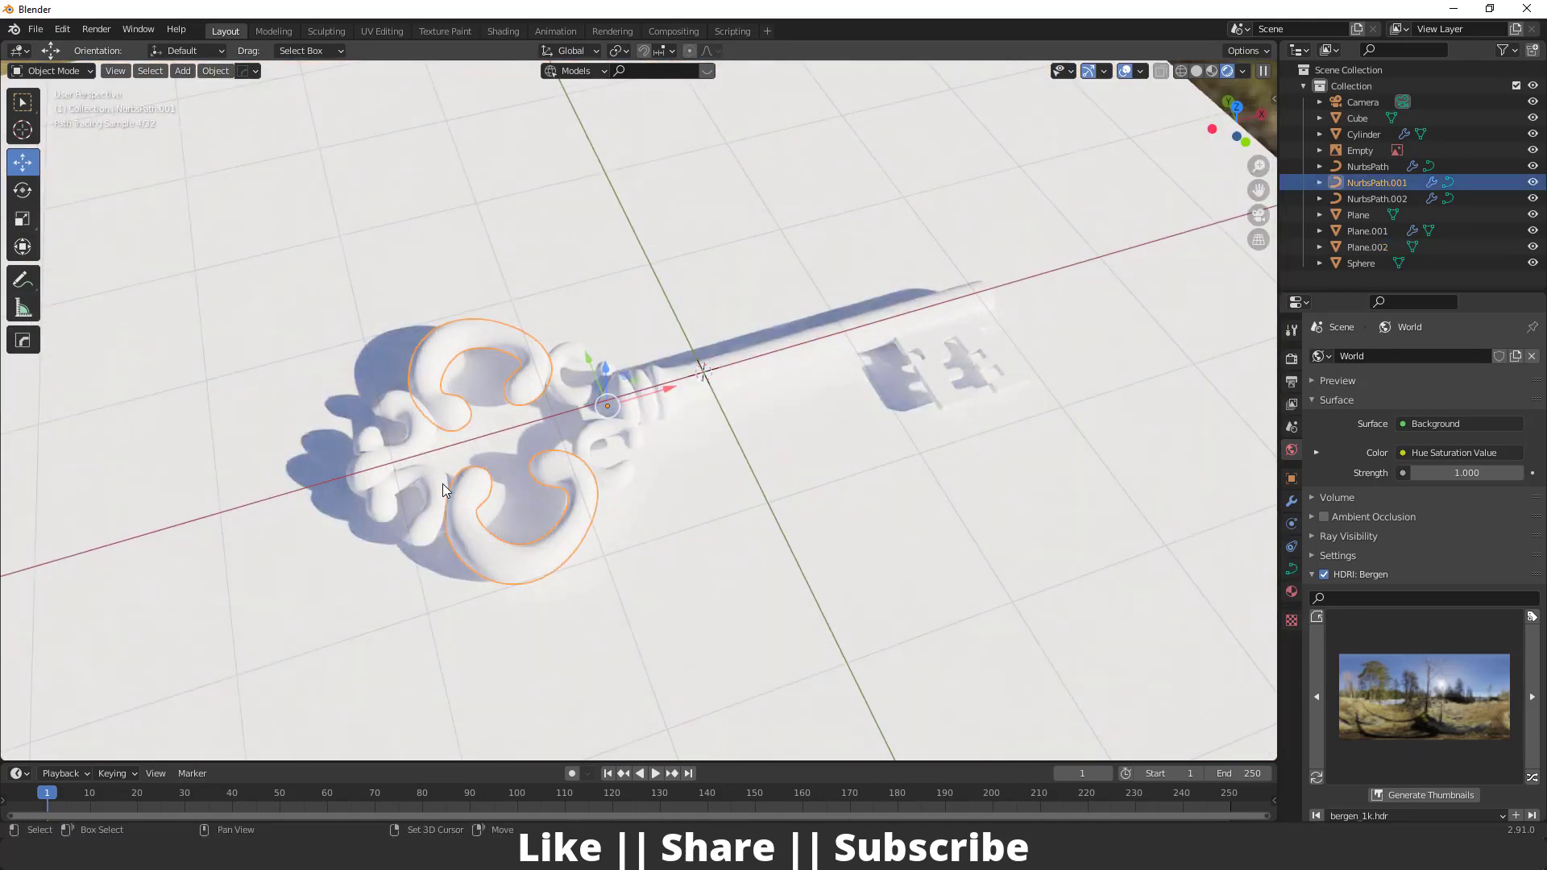
pyautogui.keyDown('shift'); pyautogui.click(412, 438); pyautogui.keyUp('shift')
pyautogui.keyDown('shift'); pyautogui.click(576, 371); pyautogui.keyUp('shift')
pyautogui.keyDown('shift'); pyautogui.click(593, 440); pyautogui.keyUp('shift')
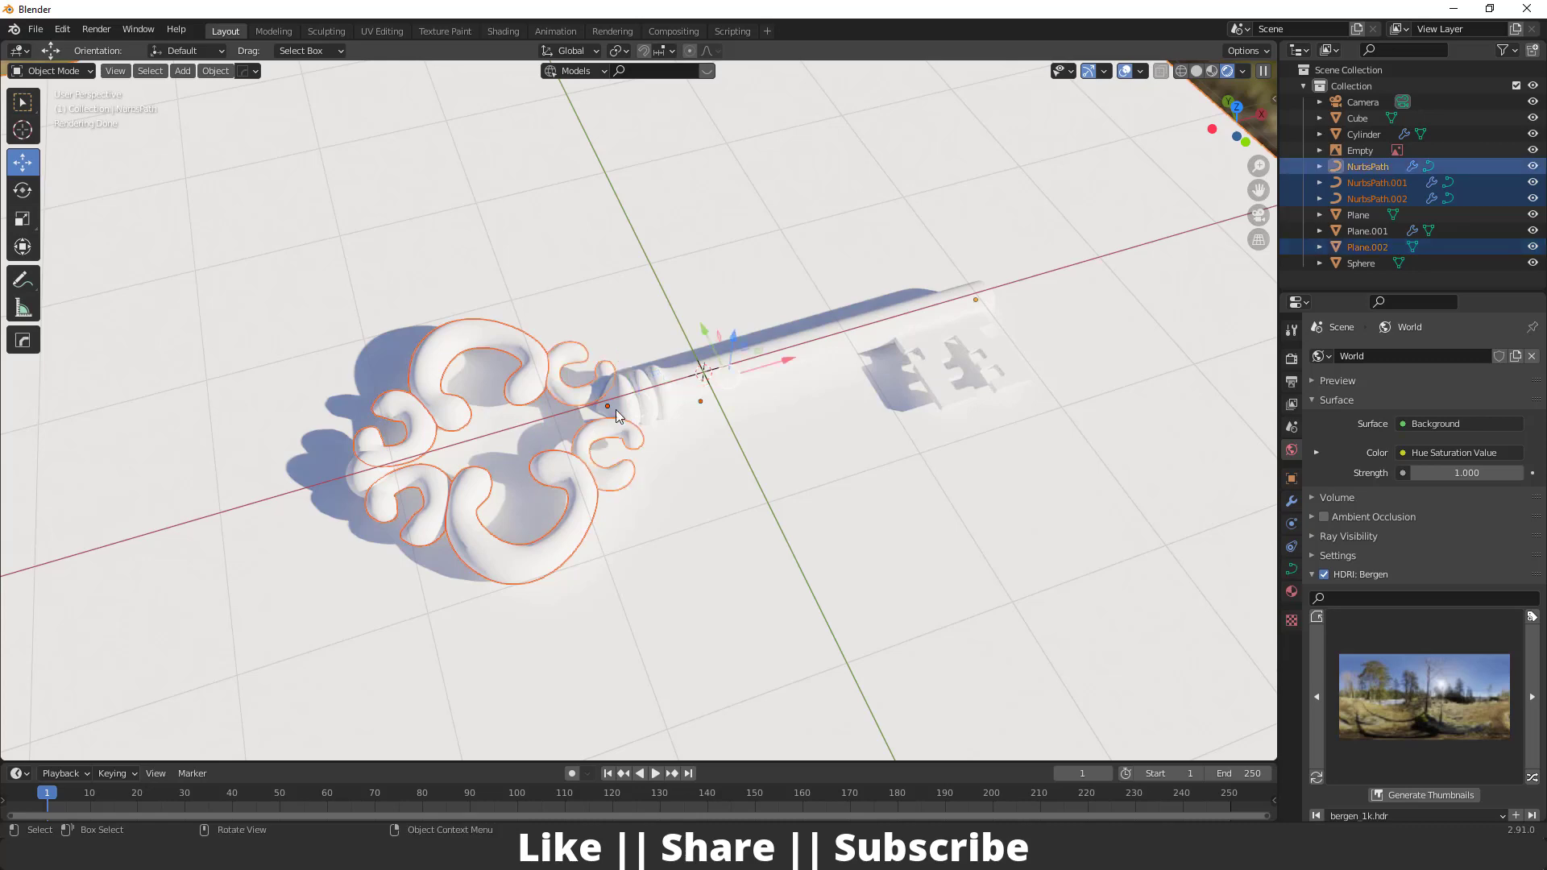
pyautogui.keyDown('ctrl'); pyautogui.moveTo(735, 474); pyautogui.dragTo(828, 601); pyautogui.keyUp('ctrl')
pyautogui.scroll(-4, 829, 601)
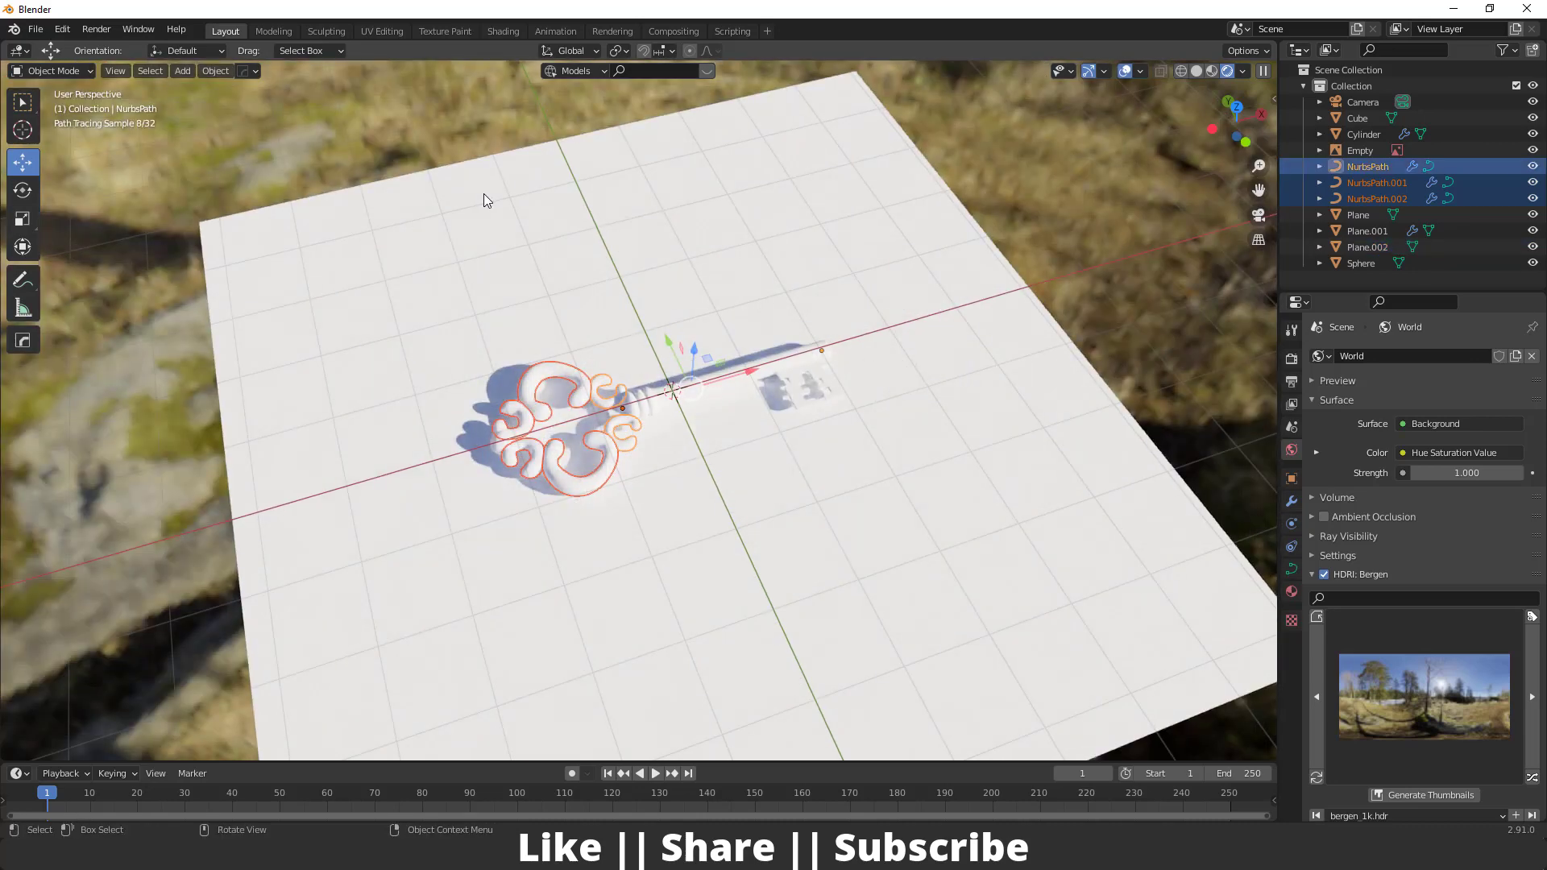
pyautogui.scroll(3, 485, 193)
pyautogui.scroll(-5, 501, 350)
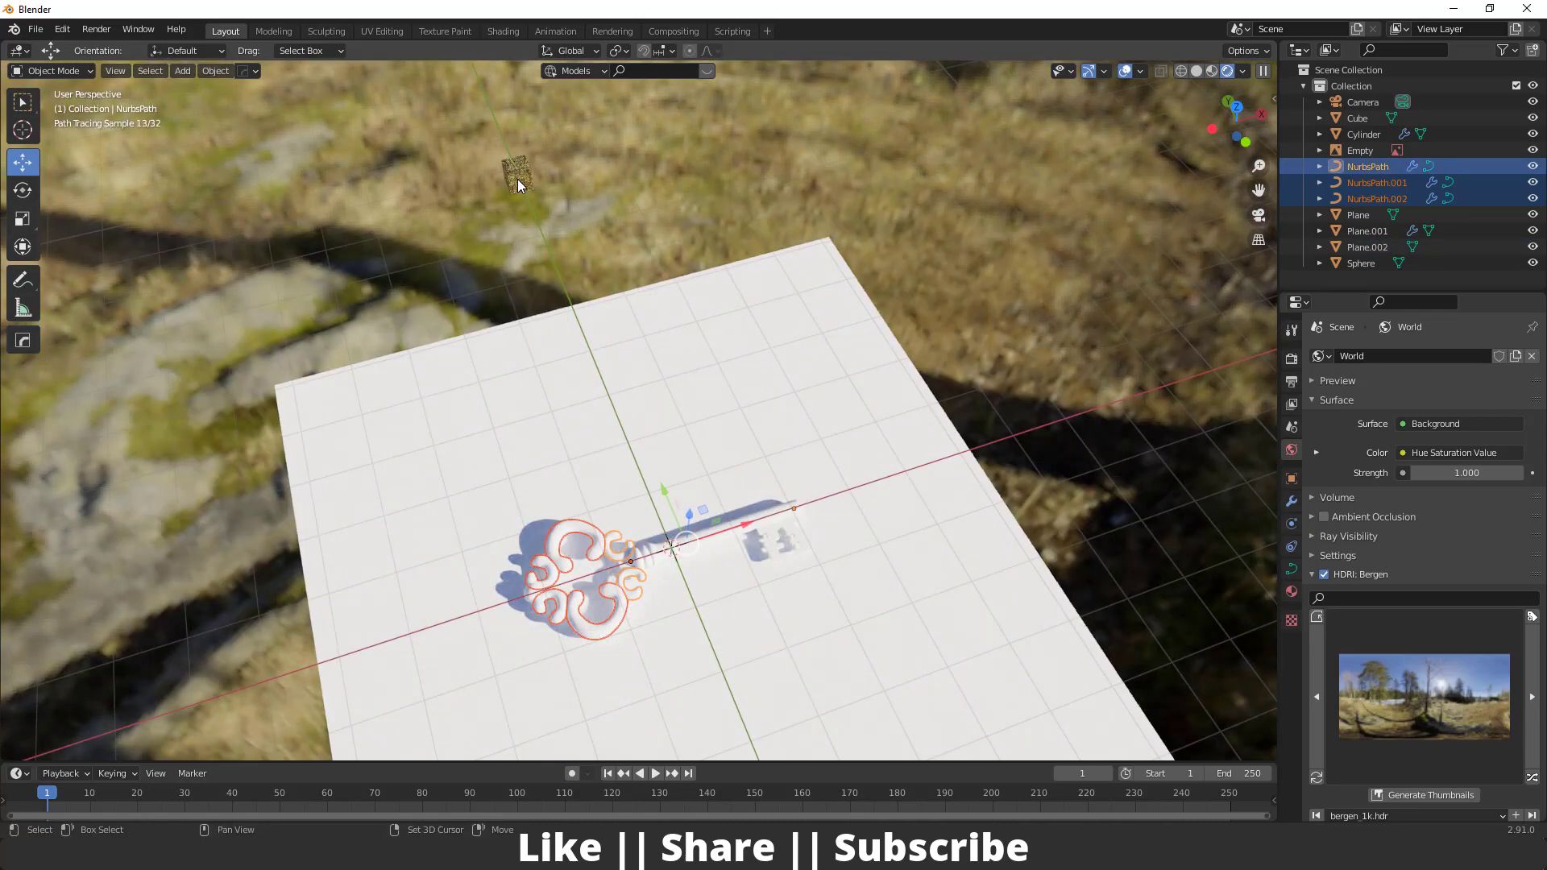
pyautogui.keyDown('shift'); pyautogui.click(517, 181); pyautogui.keyUp('shift')
pyautogui.hotkey('ctrl', 'l')
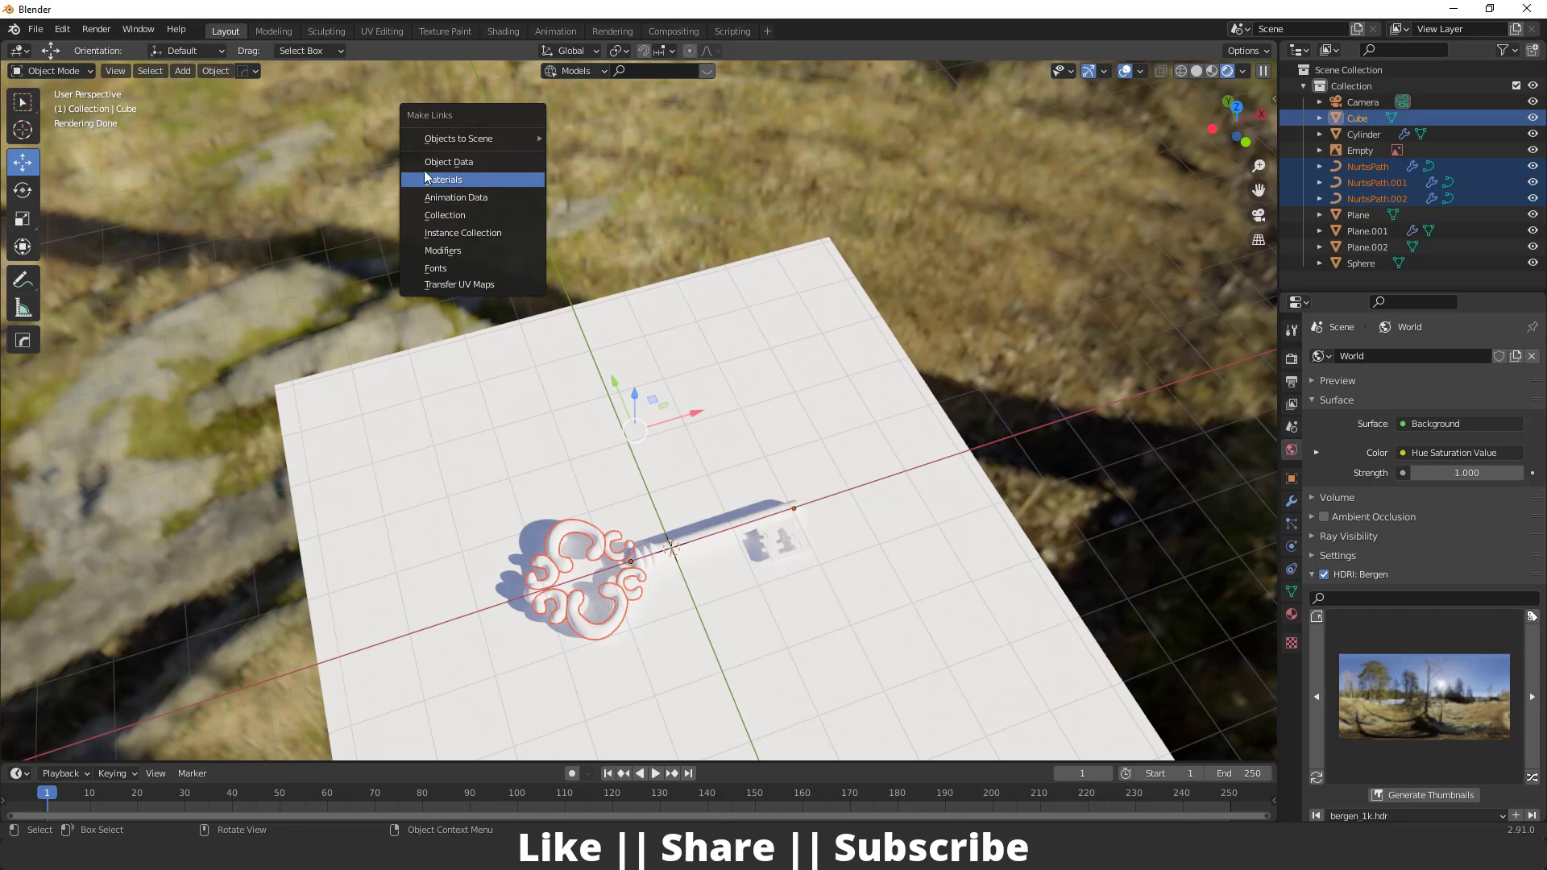
pyautogui.click(451, 180)
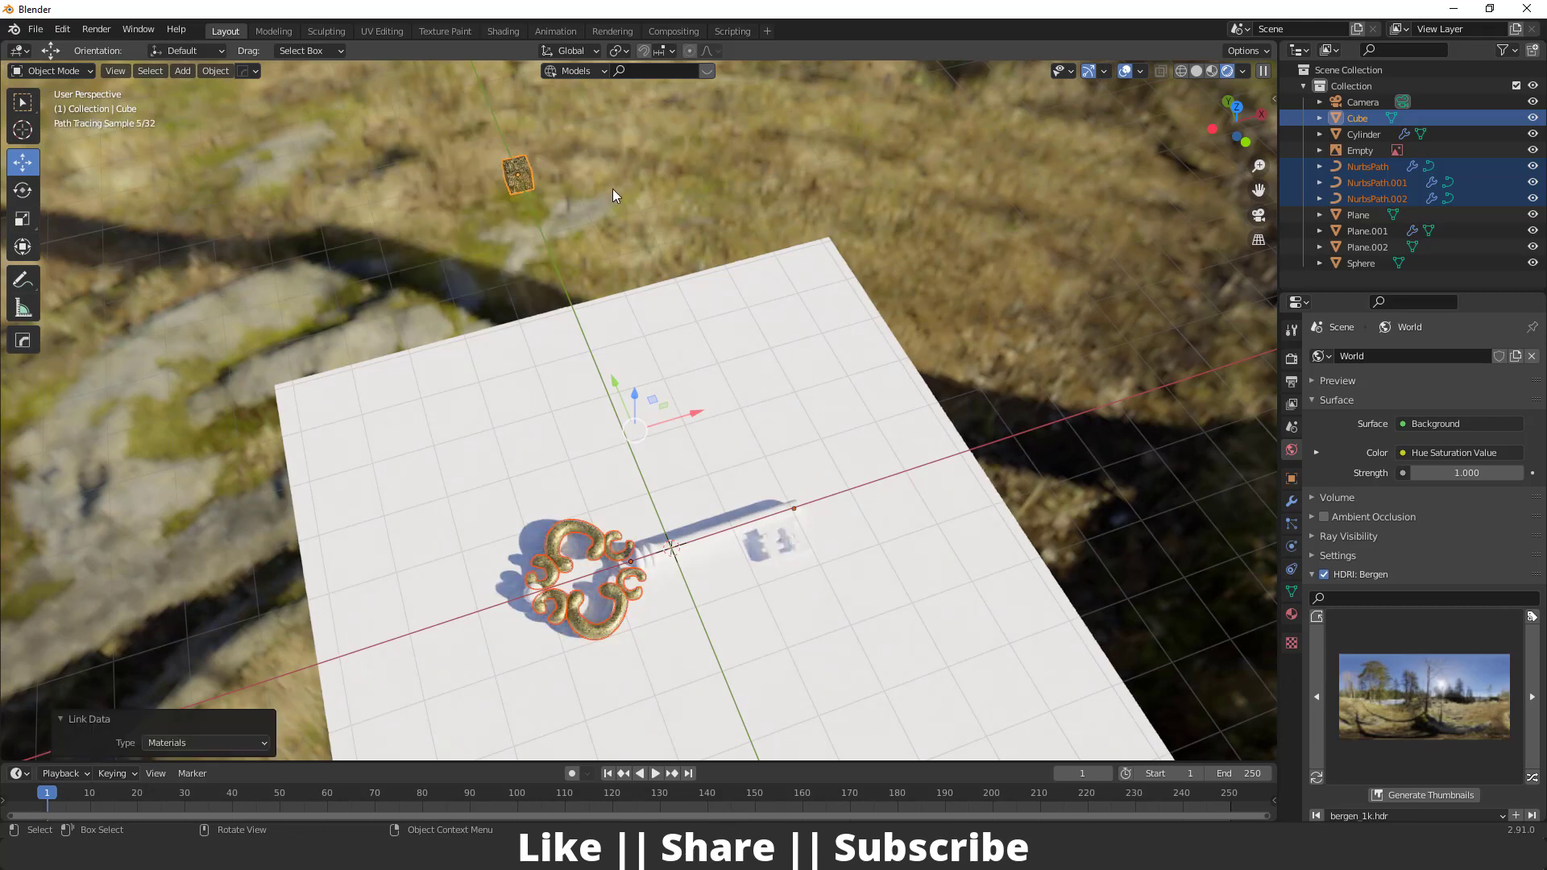
# - Link the gold material from the adjoining scroll curve to the sphere at the bow's outer end
pyautogui.scroll(3, 564, 586)
pyautogui.keyDown('shift'); pyautogui.moveTo(562, 585); pyautogui.dragTo(600, 406, button='middle'); pyautogui.keyUp('shift')
pyautogui.scroll(3, 577, 514)
pyautogui.keyDown('shift'); pyautogui.moveTo(577, 515); pyautogui.dragTo(616, 420, button='middle'); pyautogui.keyUp('shift')
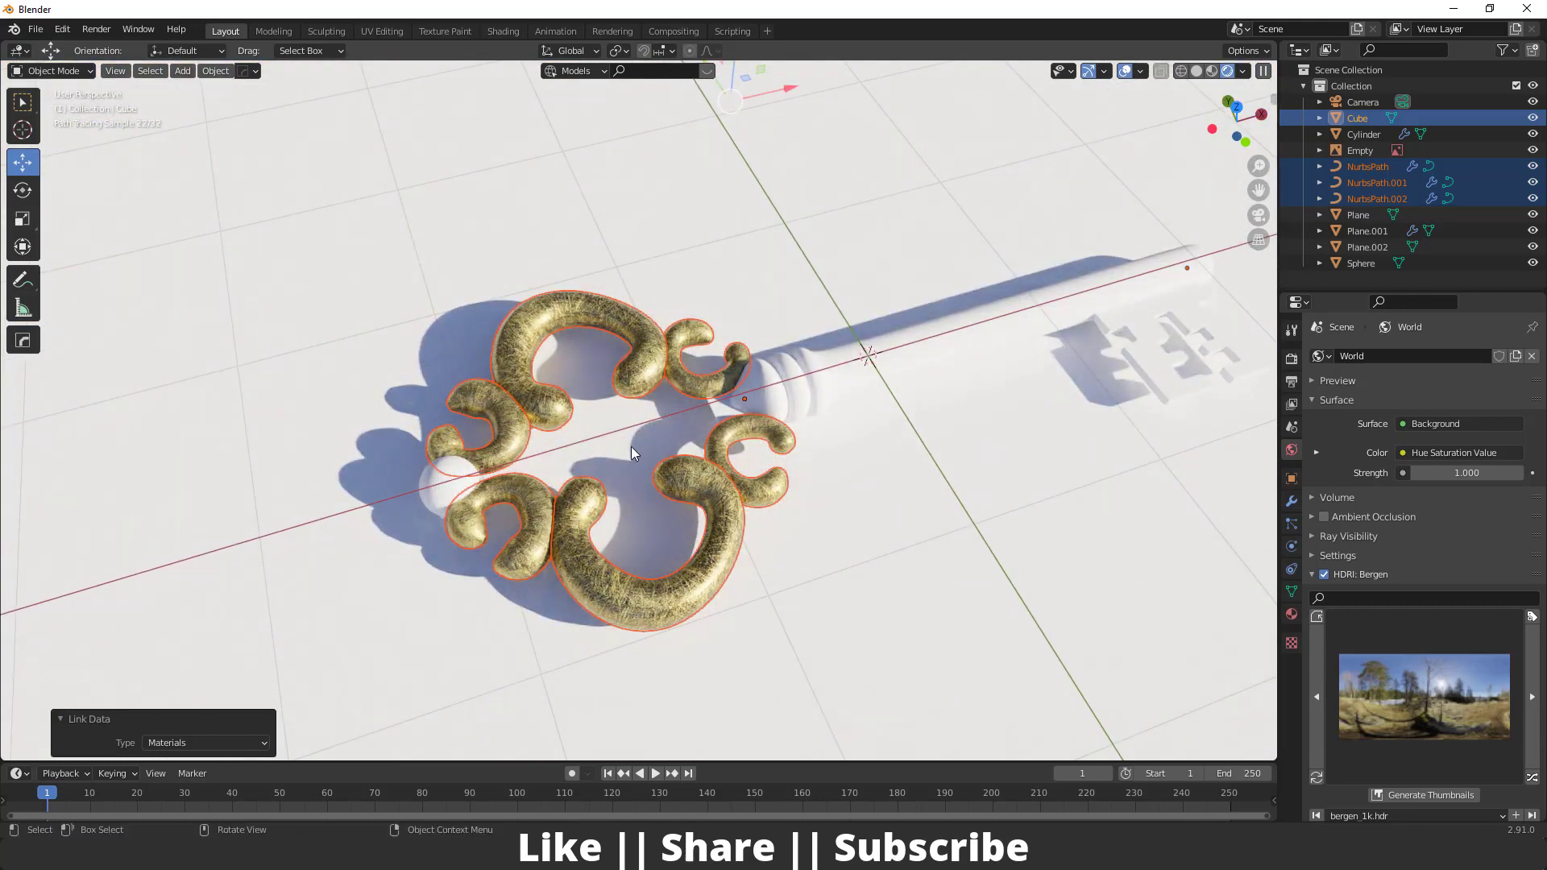
pyautogui.scroll(1, 631, 446)
pyautogui.keyDown('shift'); pyautogui.moveTo(535, 505); pyautogui.dragTo(590, 430, button='middle'); pyautogui.keyUp('shift')
pyautogui.click(525, 456)
pyautogui.keyDown('shift'); pyautogui.click(587, 461); pyautogui.keyUp('shift')
pyautogui.hotkey('ctrl', 'l')
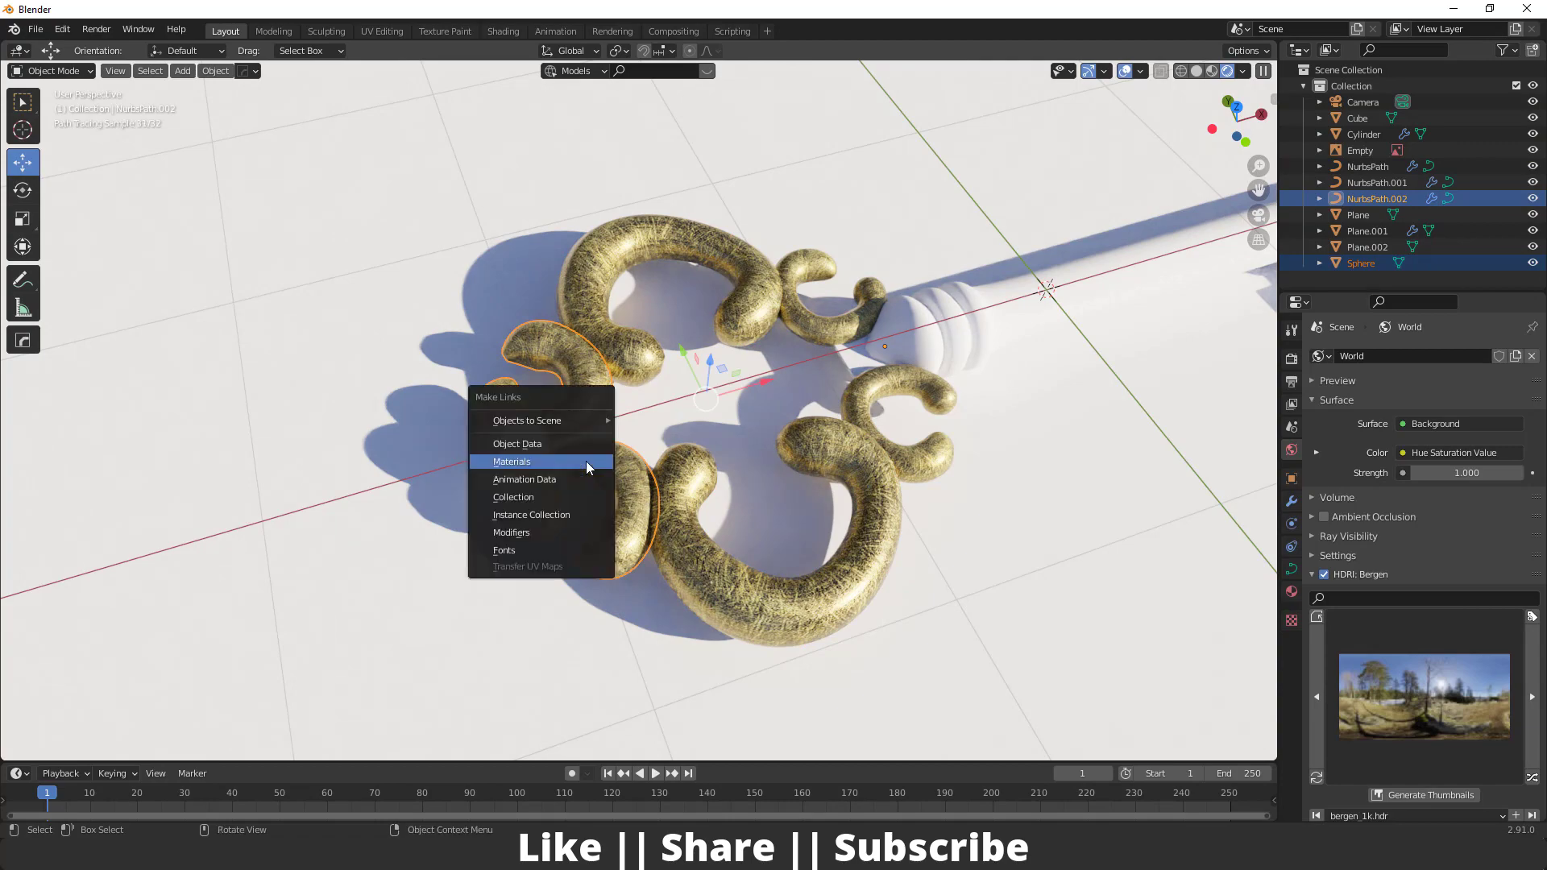
pyautogui.click(587, 461)
# - Link the gold material from the small scroll curve to the key's ringed shaft
pyautogui.moveTo(587, 461); pyautogui.dragTo(583, 389, button='middle')
pyautogui.scroll(4, 707, 442)
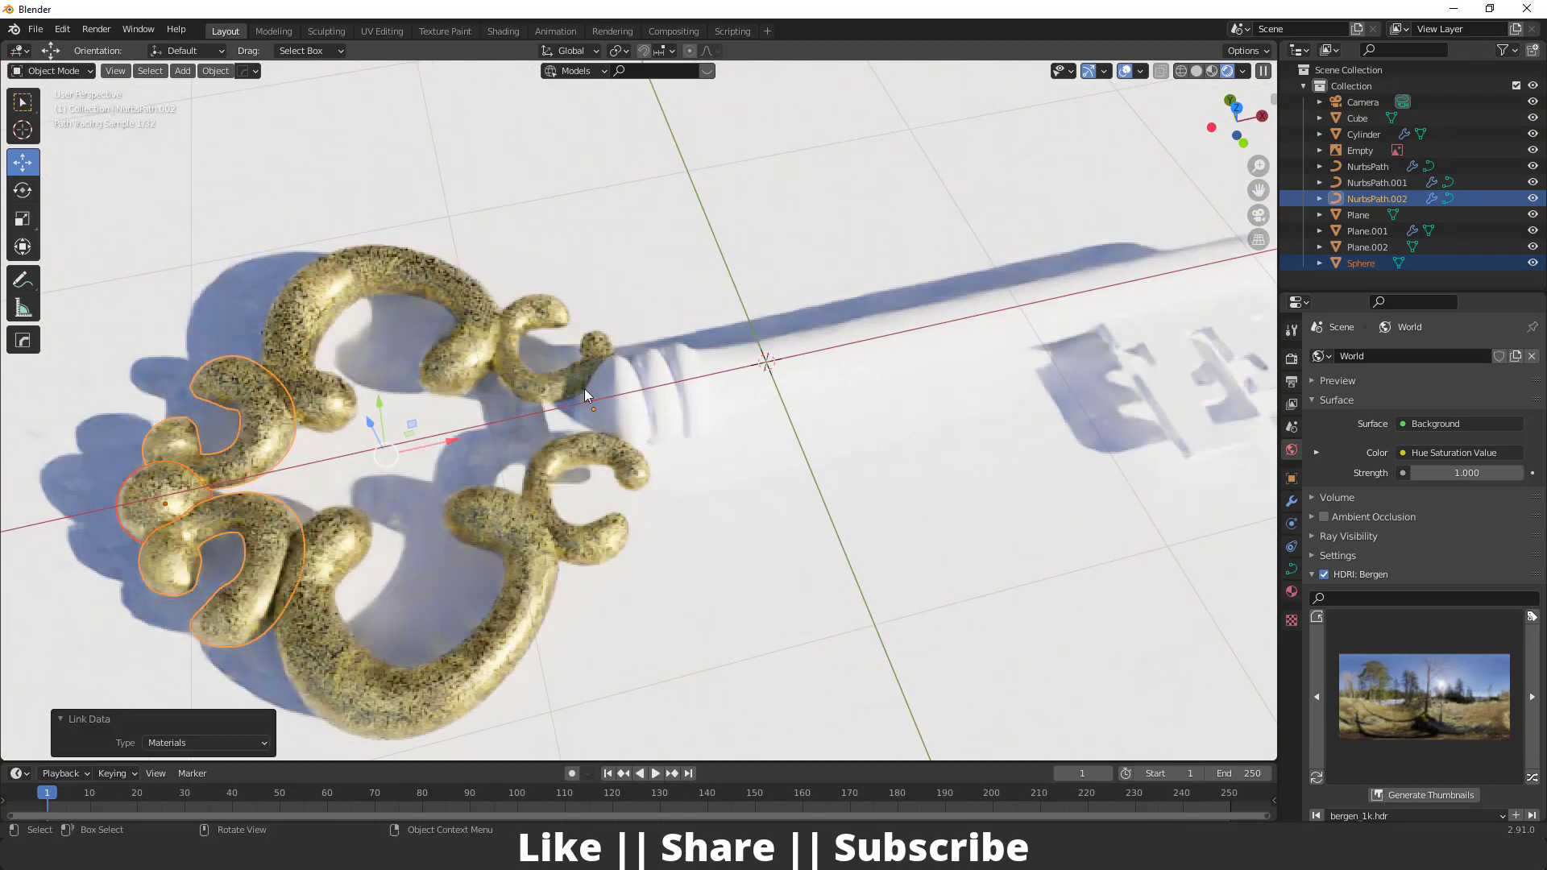
pyautogui.click(666, 373)
pyautogui.click(557, 461)
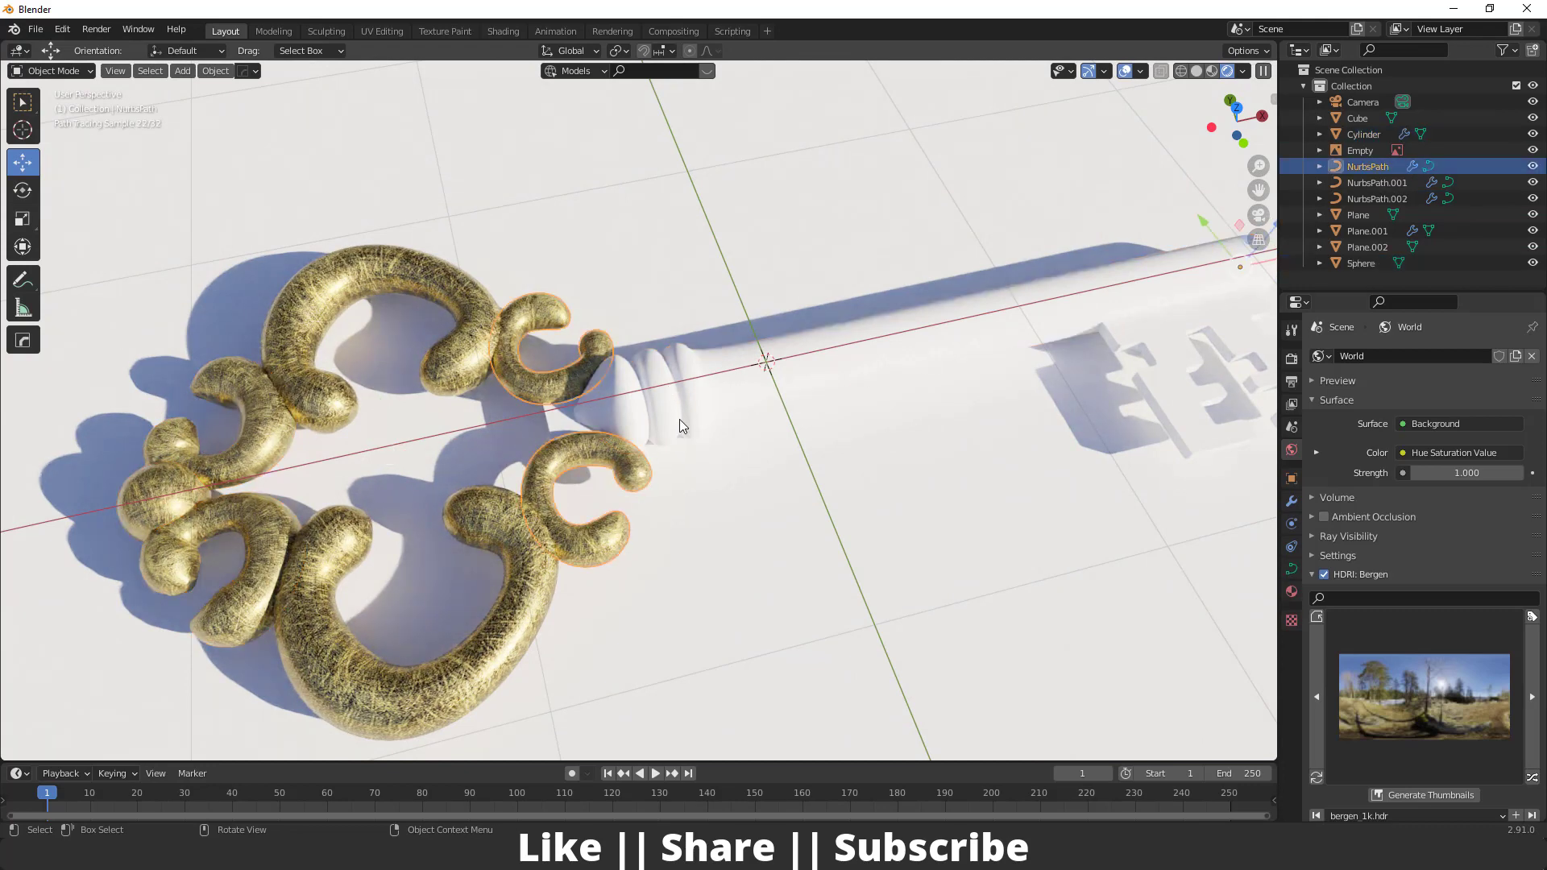
pyautogui.keyDown('shift'); pyautogui.click(683, 400); pyautogui.keyUp('shift')
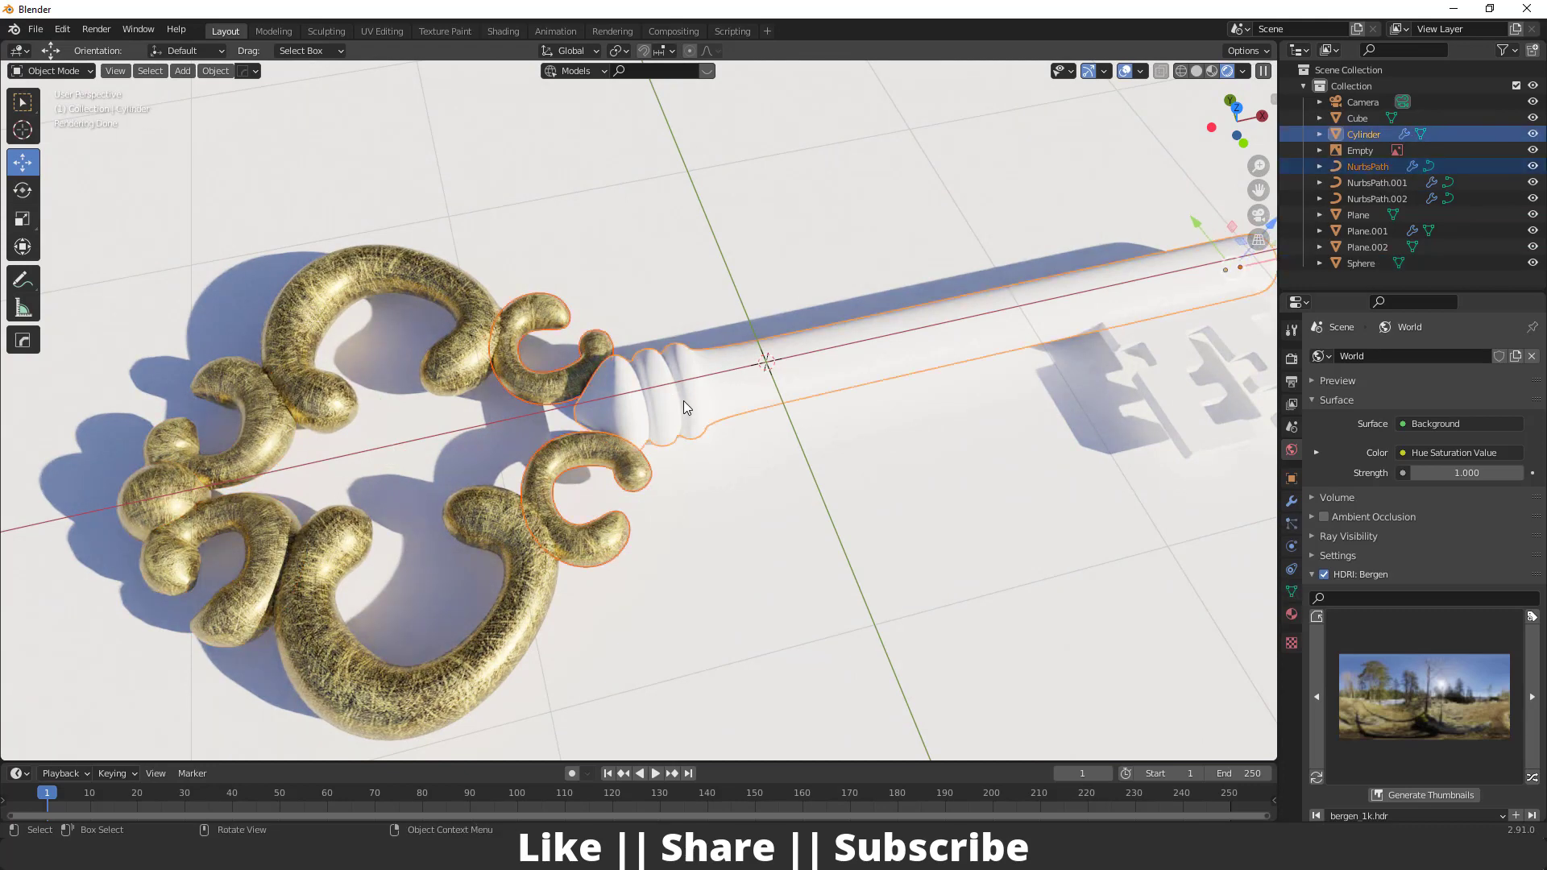
pyautogui.hotkey('ctrl', 'l')
pyautogui.click(683, 399)
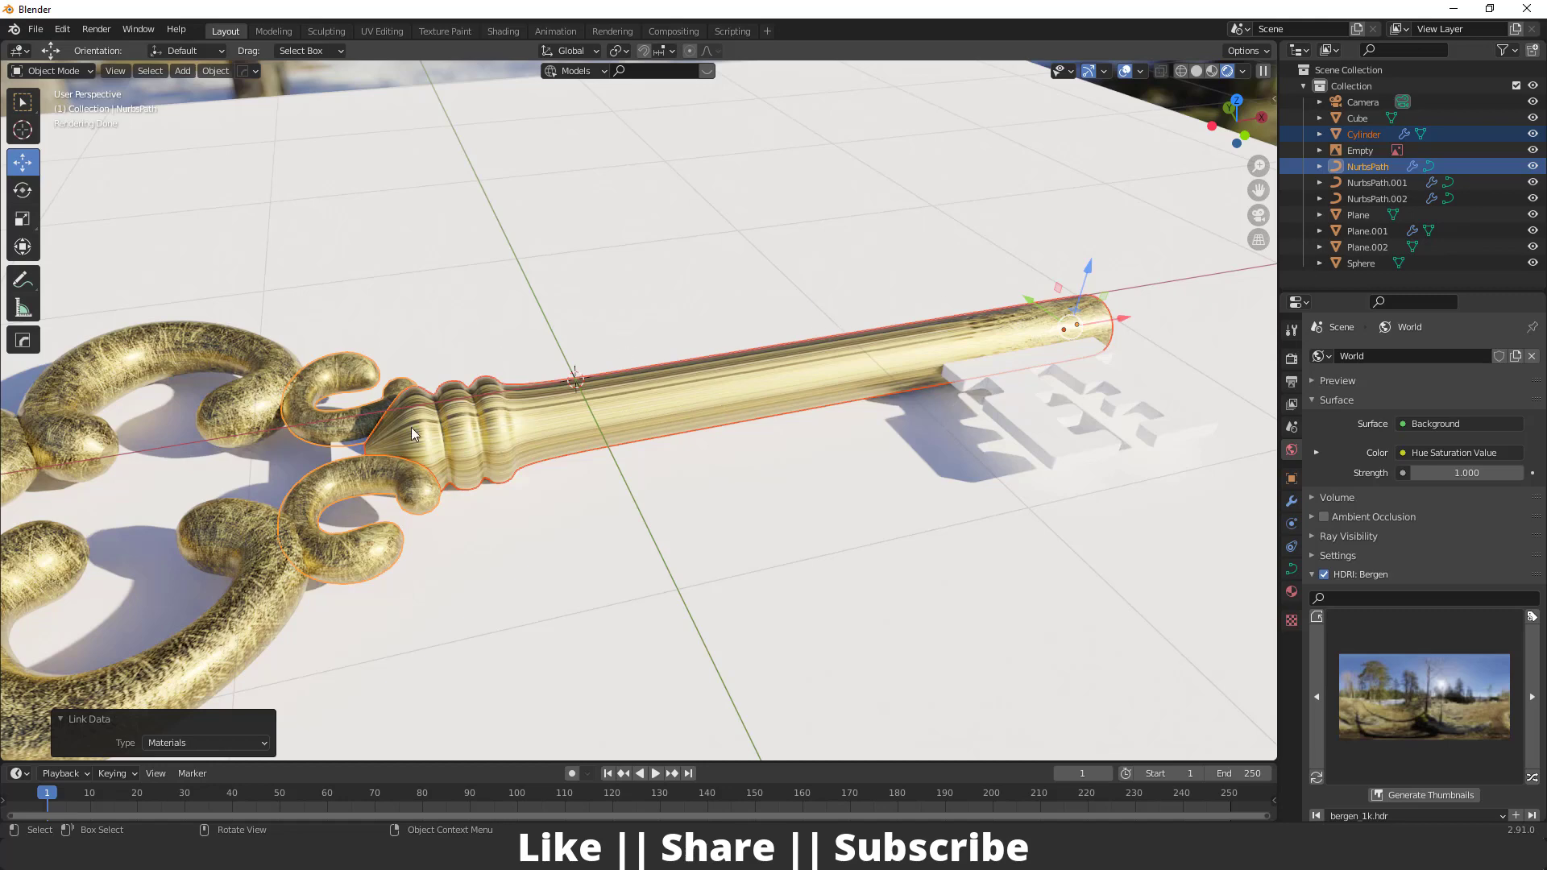
# - Link the small scroll's gold material to the connecting piece between the bow and the shaft
pyautogui.scroll(-1, 640, 443)
pyautogui.scroll(1, 524, 482)
pyautogui.moveTo(427, 472); pyautogui.dragTo(449, 478, button='middle')
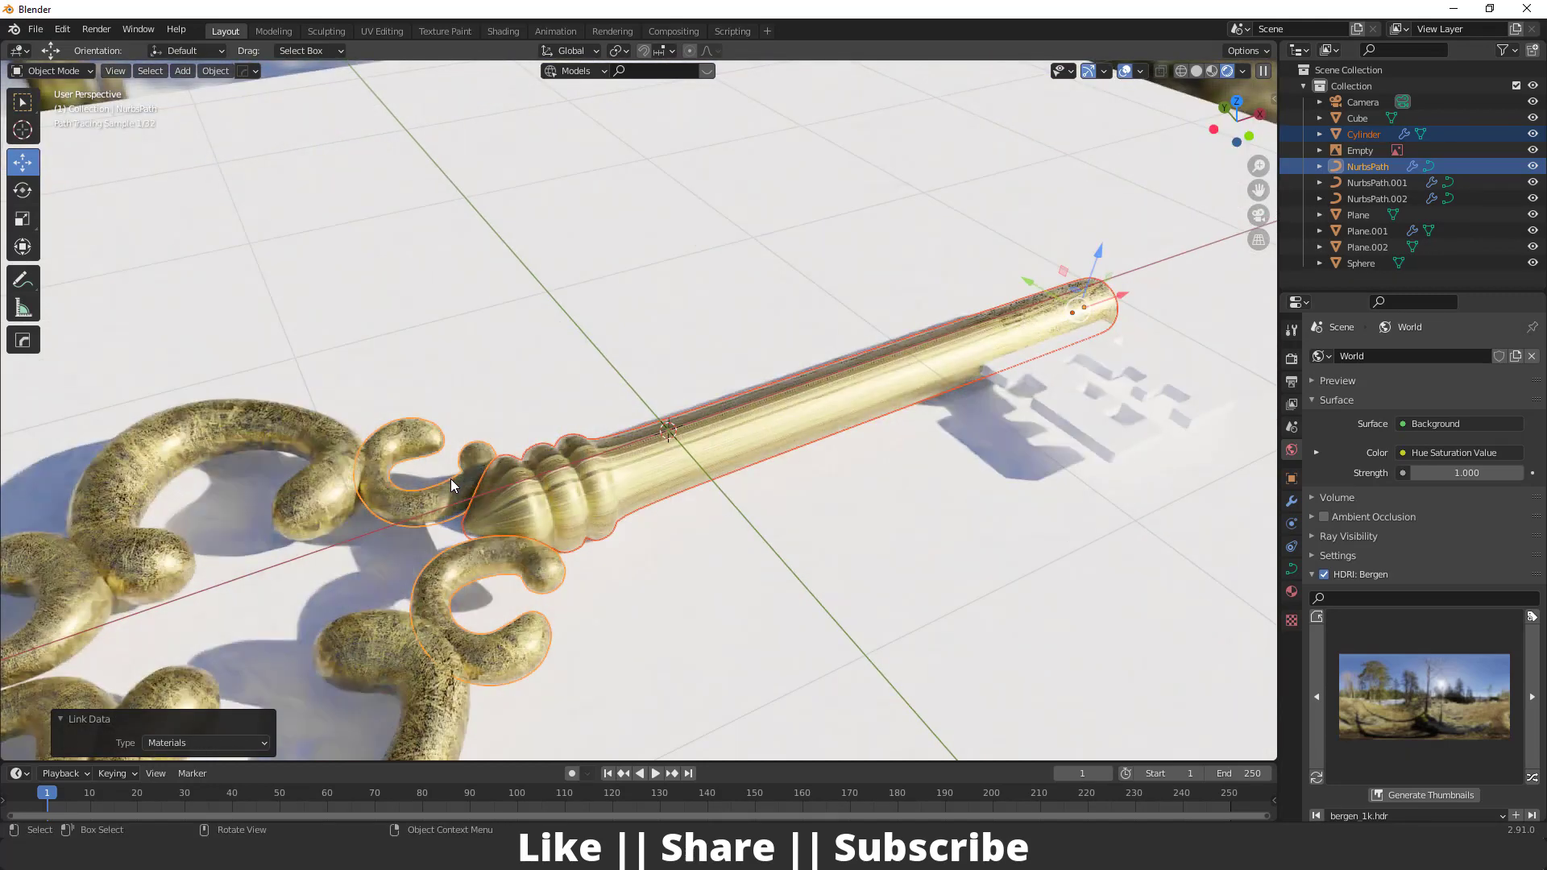
pyautogui.scroll(1, 450, 479)
pyautogui.click(378, 583)
pyautogui.keyDown('shift'); pyautogui.click(311, 542); pyautogui.keyUp('shift')
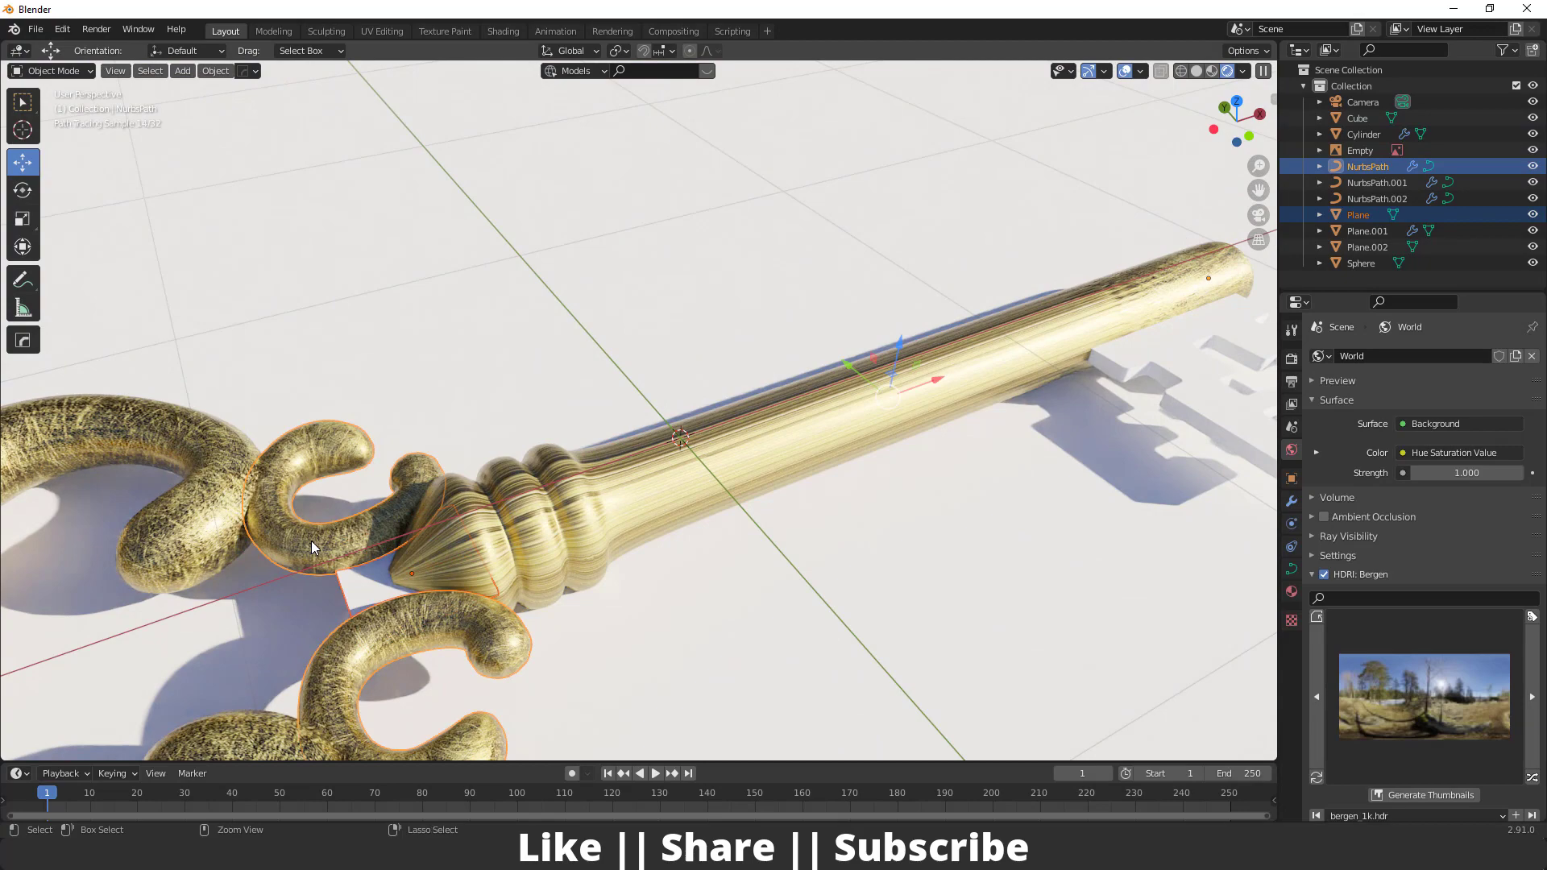
pyautogui.hotkey('ctrl', 'l')
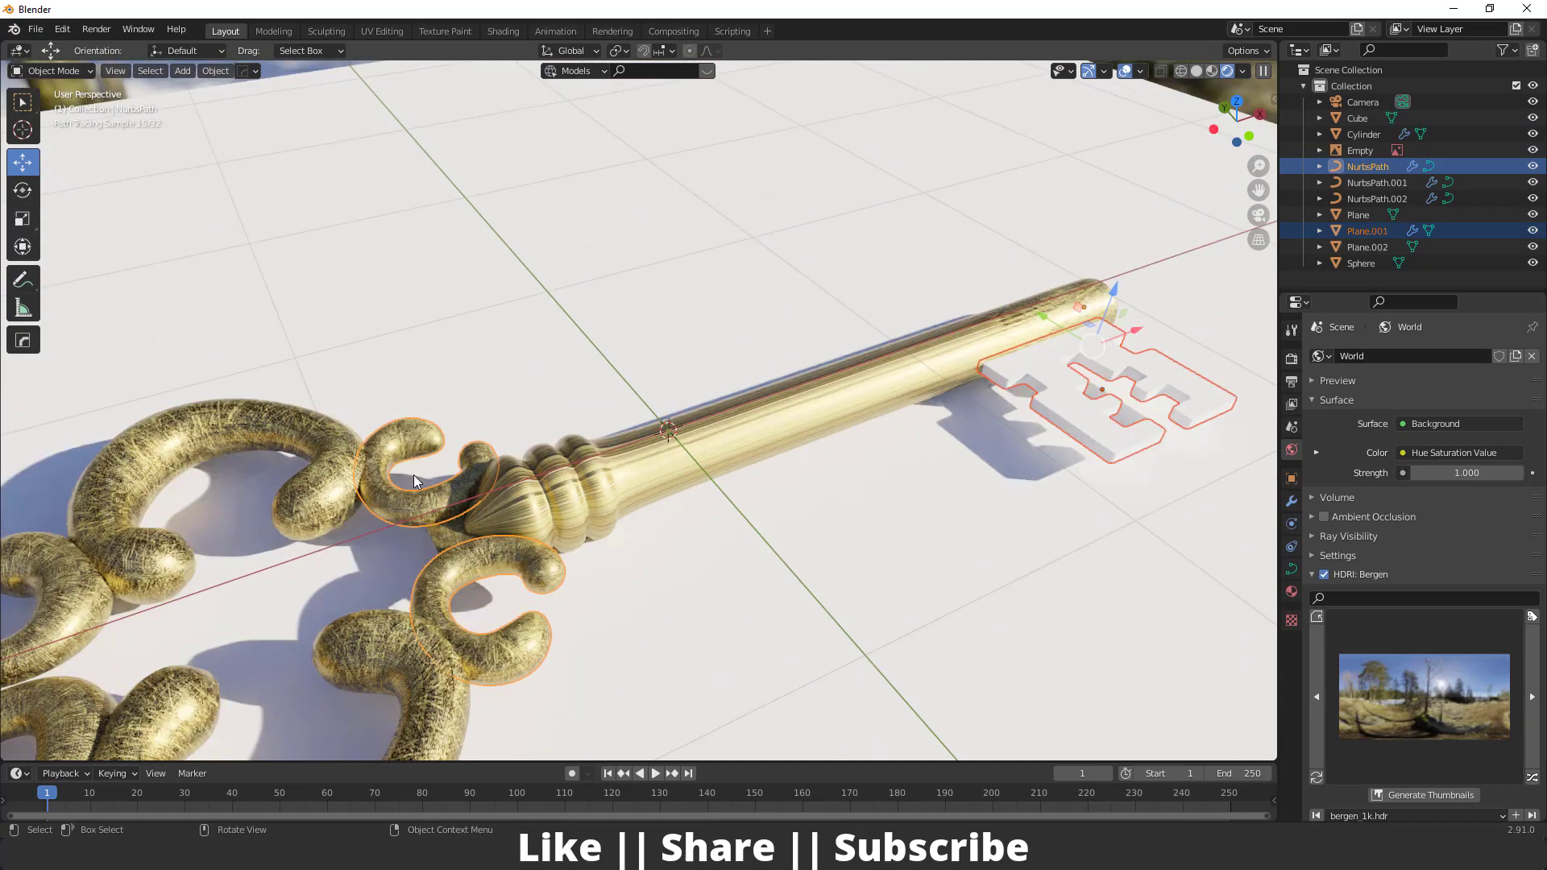
# - Link the small scroll's gold material to the toothed bit and inspect that end of the key
pyautogui.hotkey('ctrl', 'l')
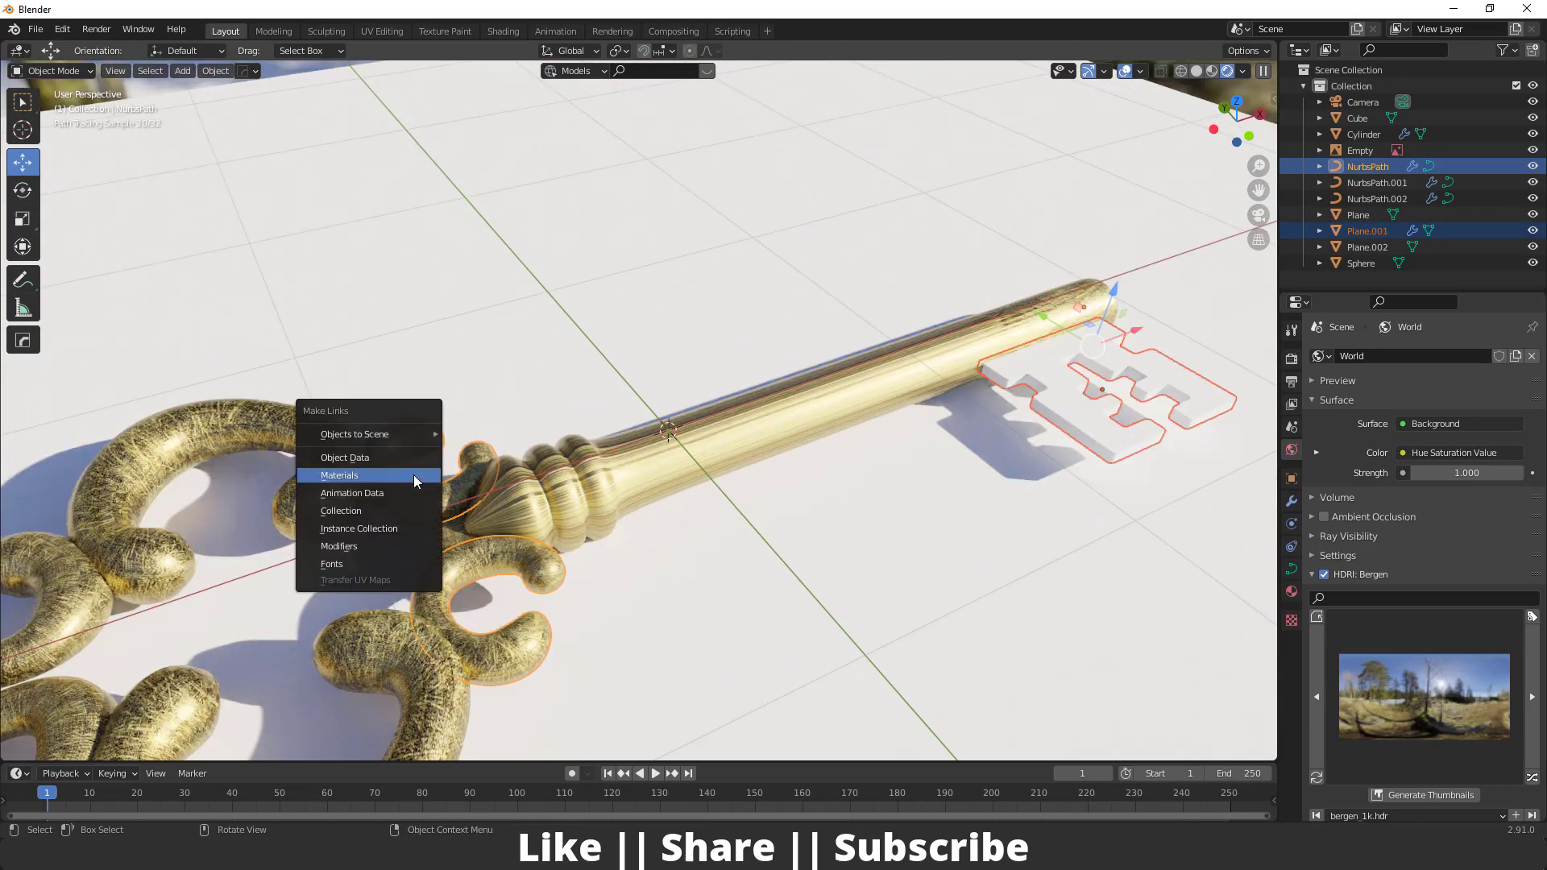
pyautogui.click(413, 475)
pyautogui.scroll(-3, 734, 476)
pyautogui.moveTo(832, 490); pyautogui.dragTo(803, 490, button='middle')
pyautogui.scroll(3, 802, 490)
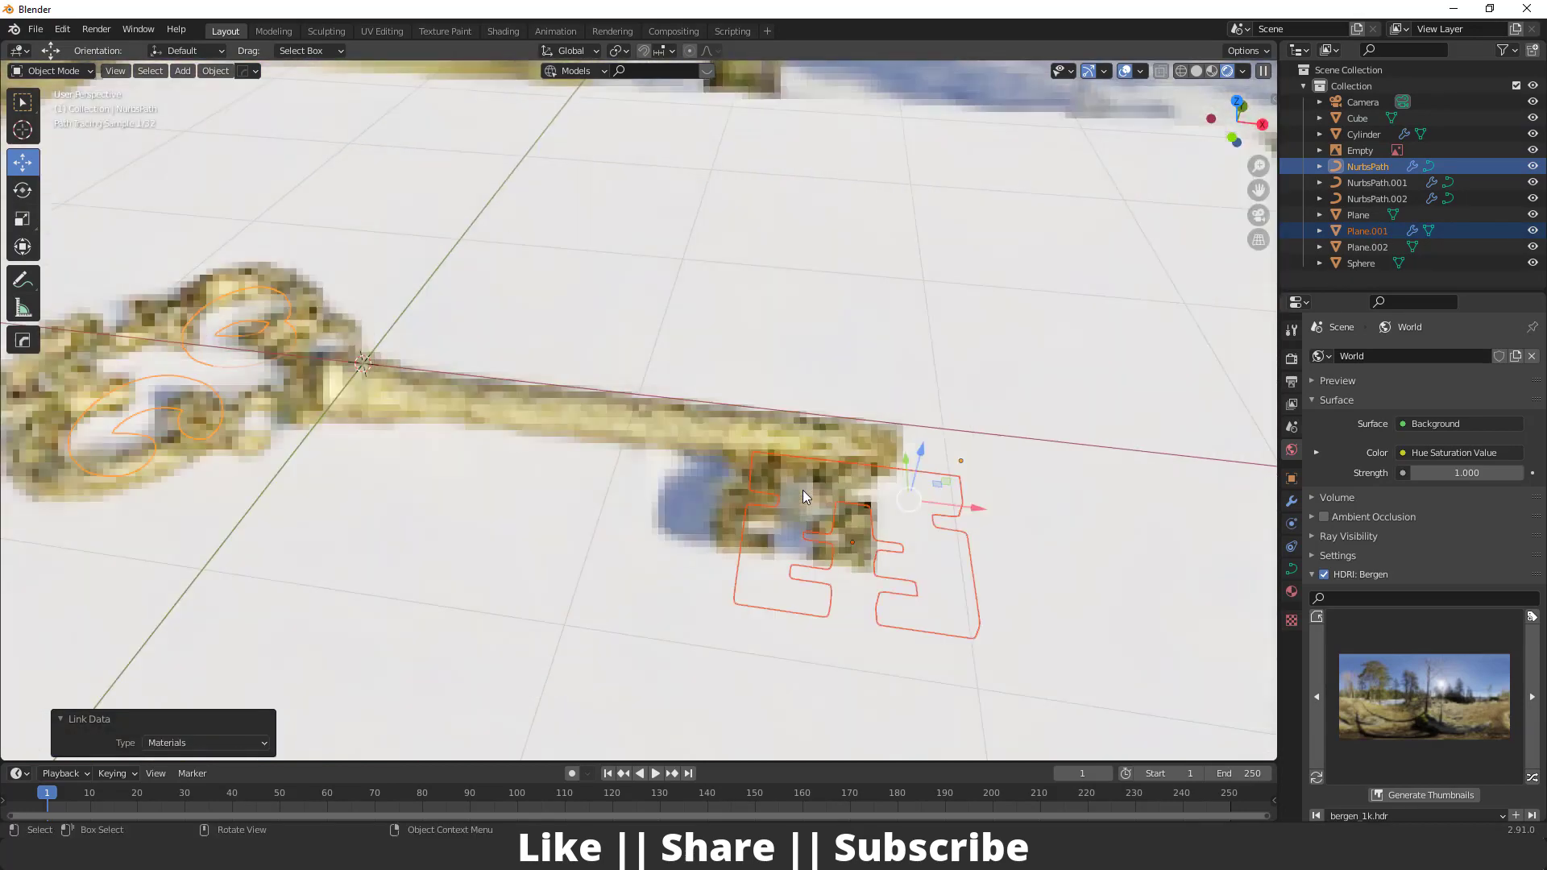
# - Switch the viewport to Material Preview shading and inspect the gold texture on the shaft and toothed bit
pyautogui.scroll(-3, 641, 524)
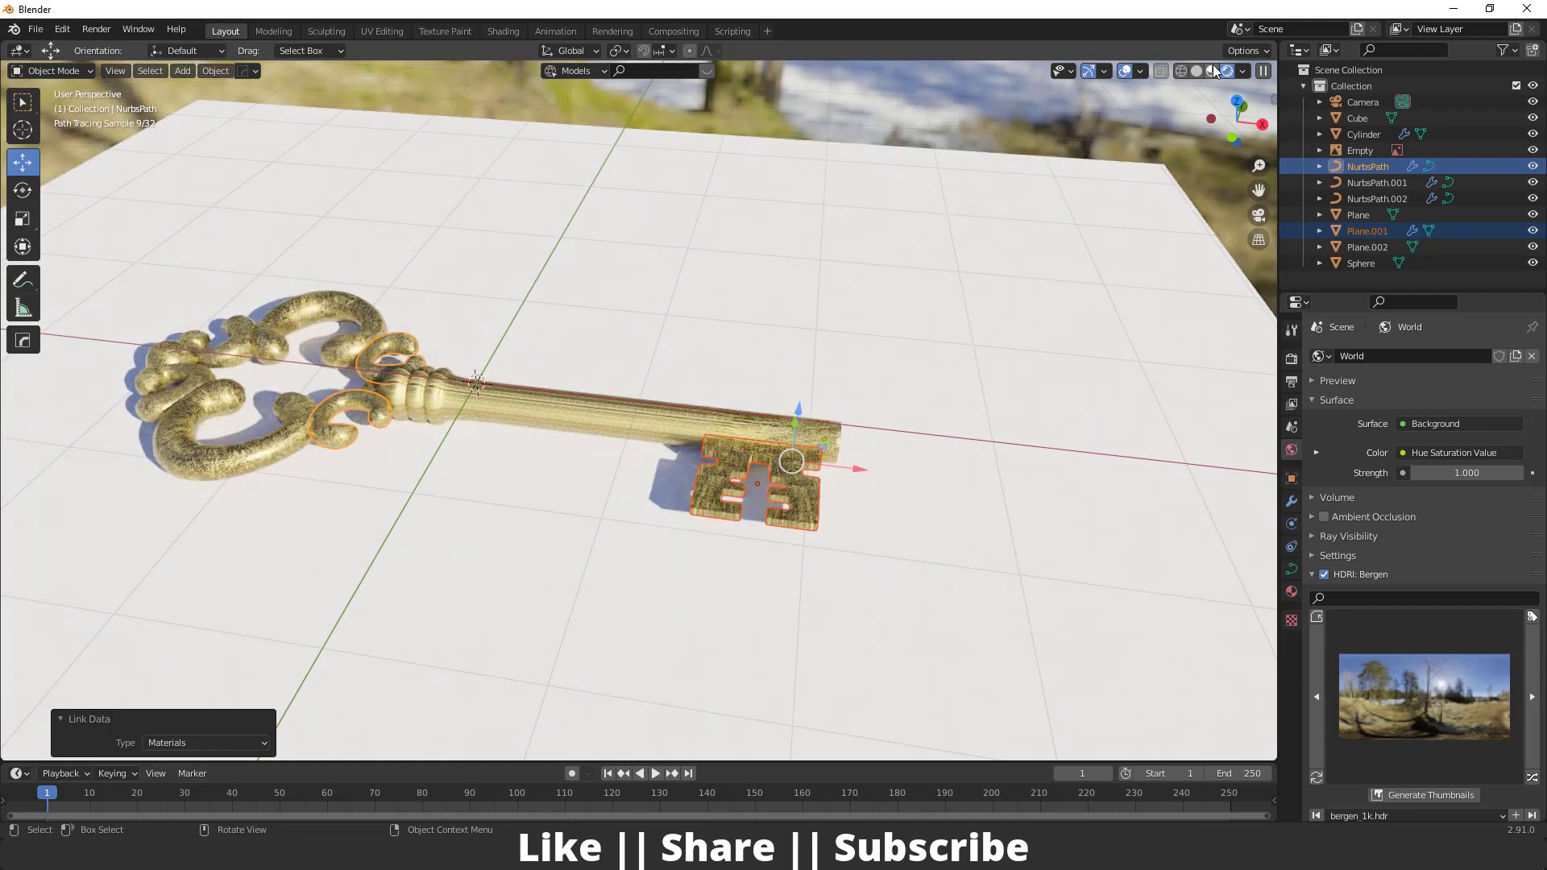
pyautogui.click(1212, 71)
pyautogui.scroll(5, 709, 489)
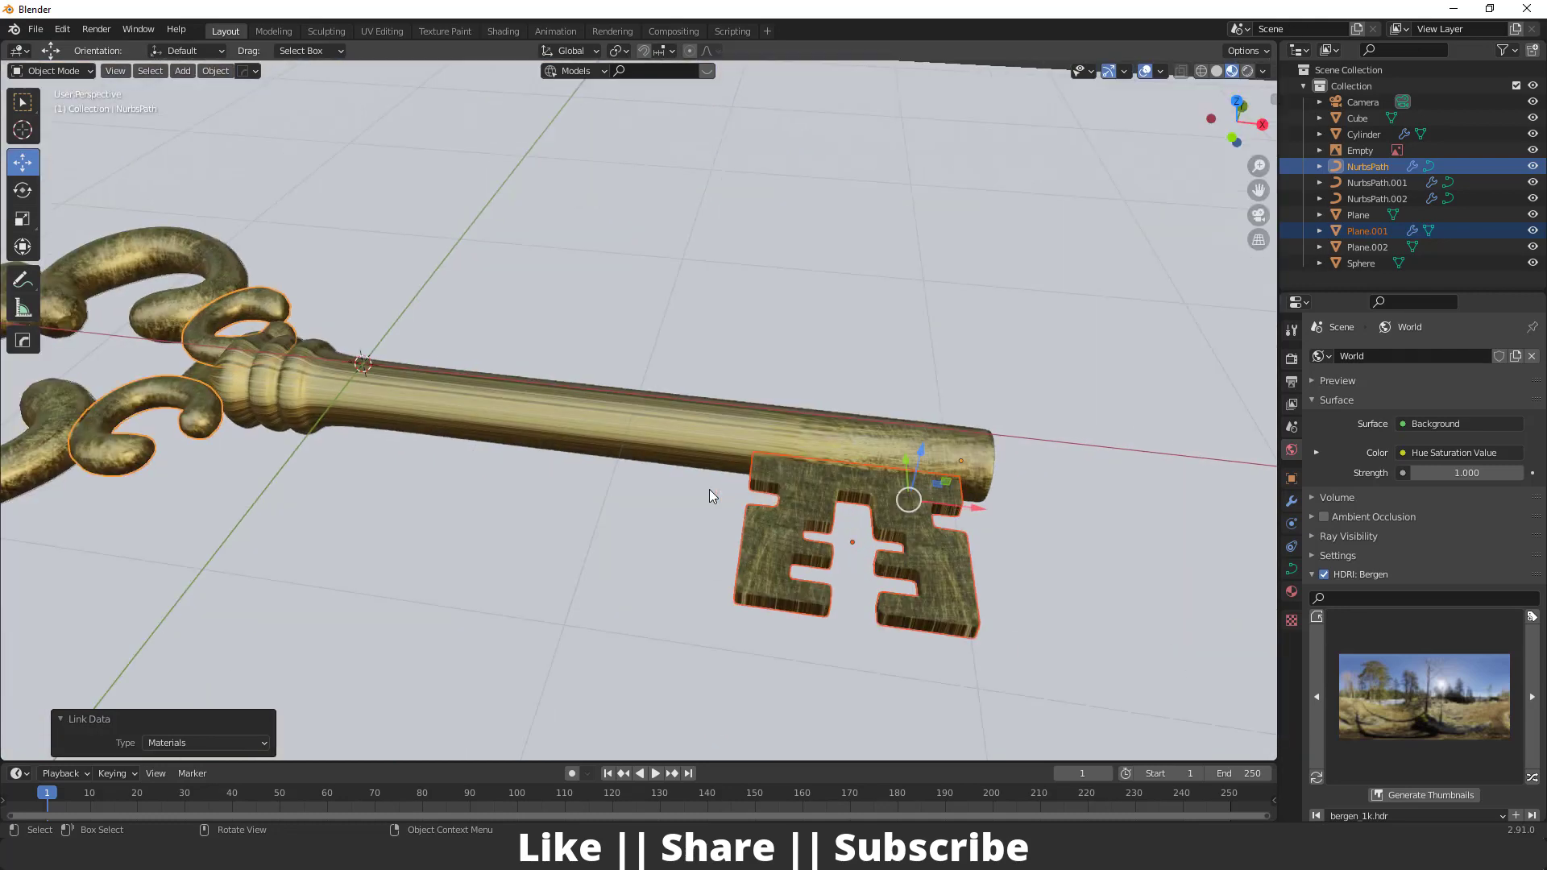
pyautogui.moveTo(724, 491); pyautogui.dragTo(738, 477, button='middle')
pyautogui.scroll(-5, 737, 477)
pyautogui.scroll(5, 543, 407)
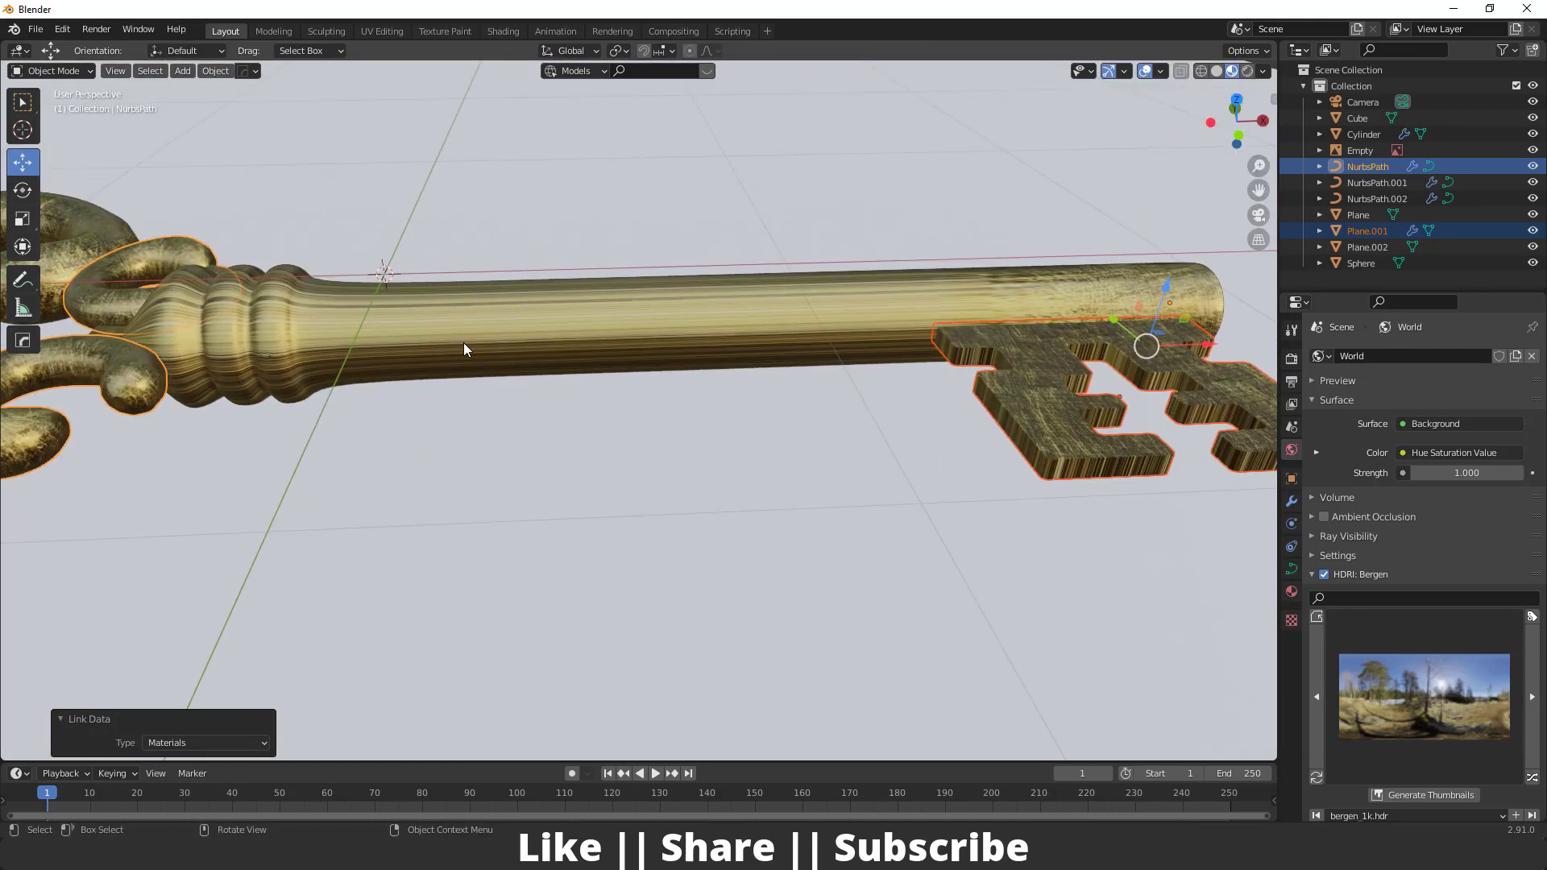
# - Isolate the key's ringed shaft by hiding every other object in the scene
pyautogui.click(464, 348)
pyautogui.scroll(-5, 464, 348)
pyautogui.moveTo(623, 356); pyautogui.dragTo(569, 348, button='middle')
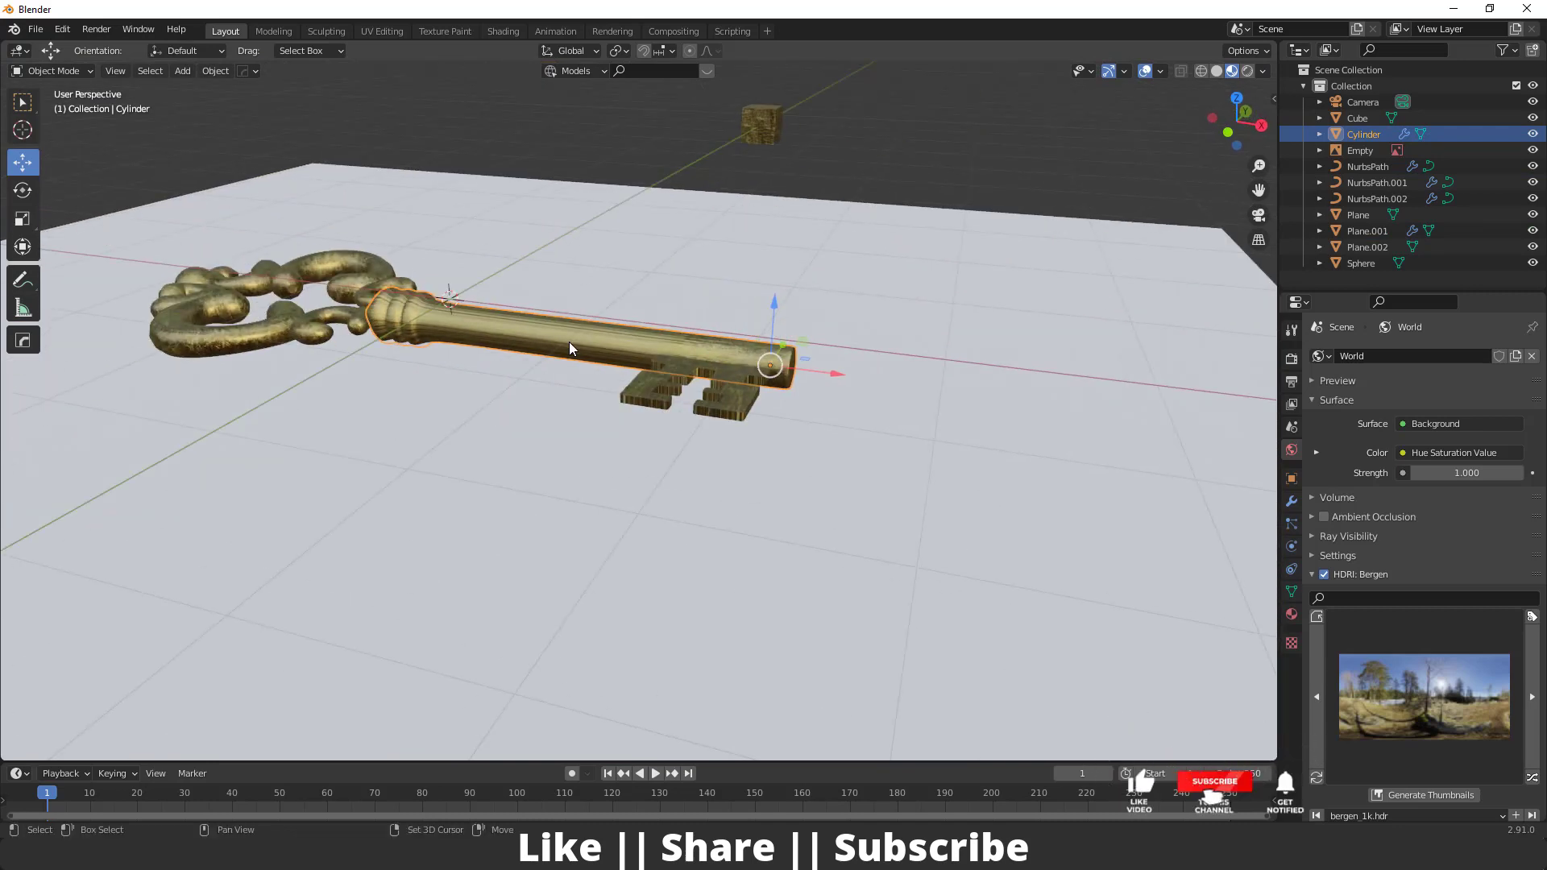
pyautogui.hotkey('shift', 'h')
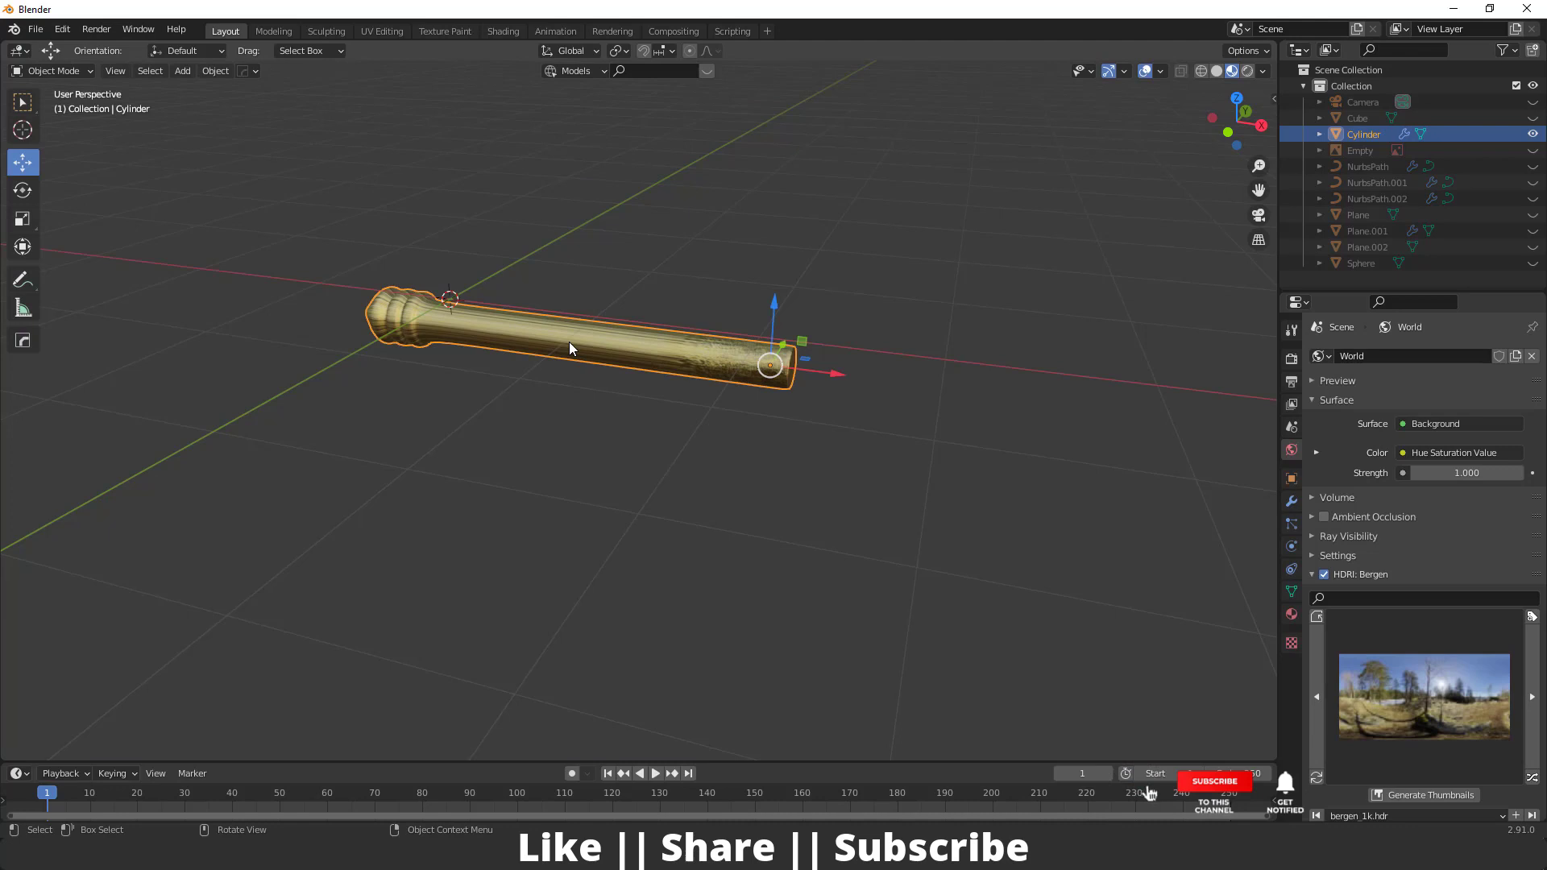
# - Mark a seam along one lengthwise edge line of the shaft's mesh, running from the rings to the far end
pyautogui.press('Tab')
pyautogui.scroll(5, 594, 345)
pyautogui.keyDown('shift'); pyautogui.moveTo(593, 344); pyautogui.dragTo(714, 380, button='middle'); pyautogui.keyUp('shift')
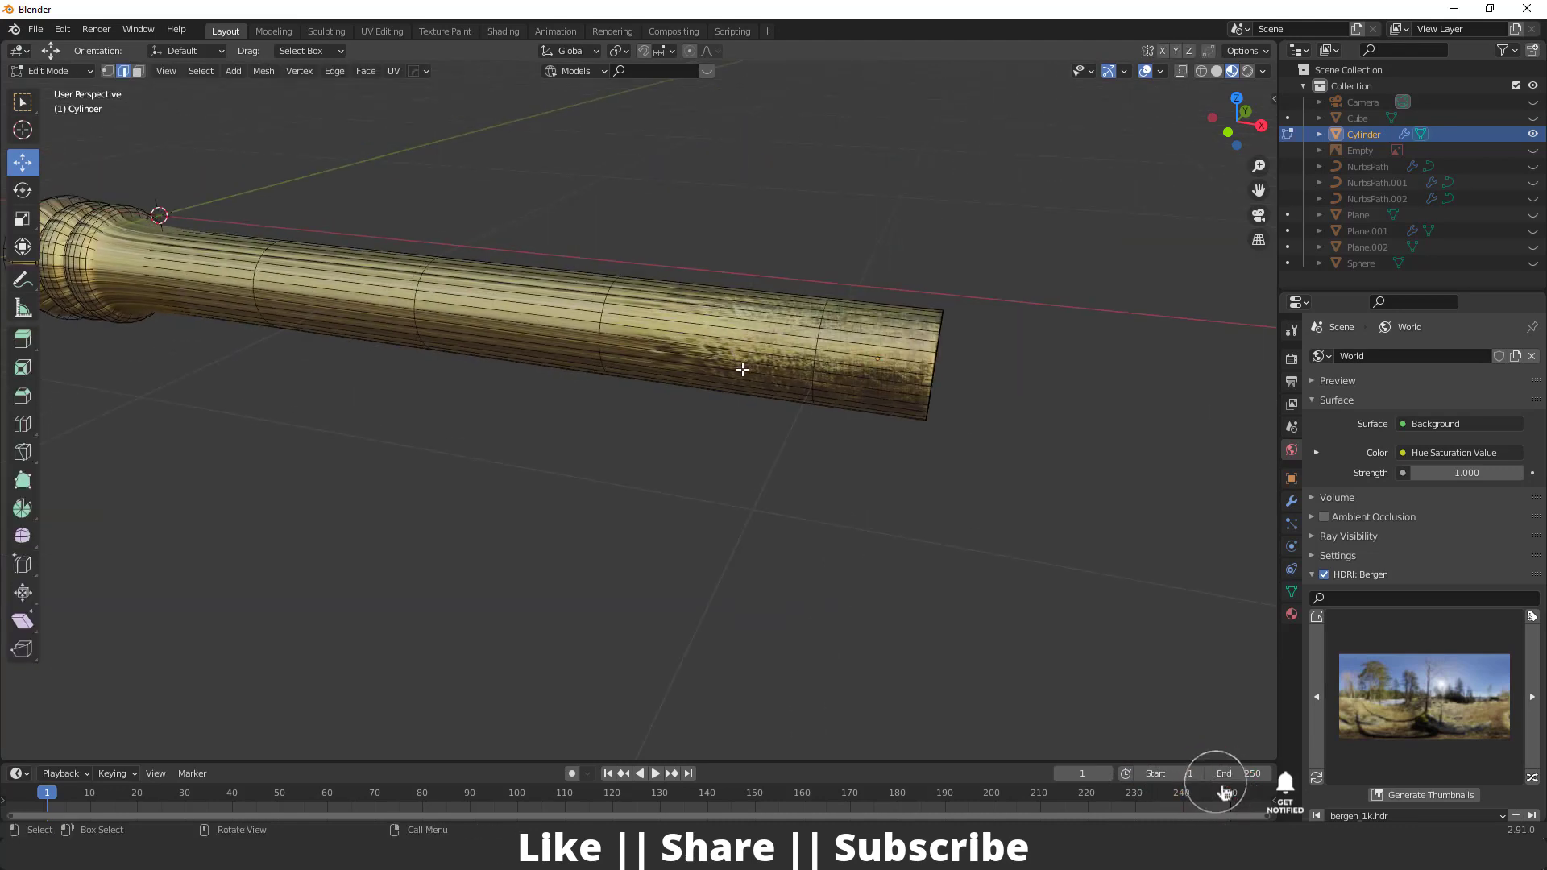
pyautogui.moveTo(693, 403)
pyautogui.mouseDown(button='middle')
pyautogui.moveTo(607, 390)
pyautogui.moveTo(695, 396)
pyautogui.mouseUp(button='middle')
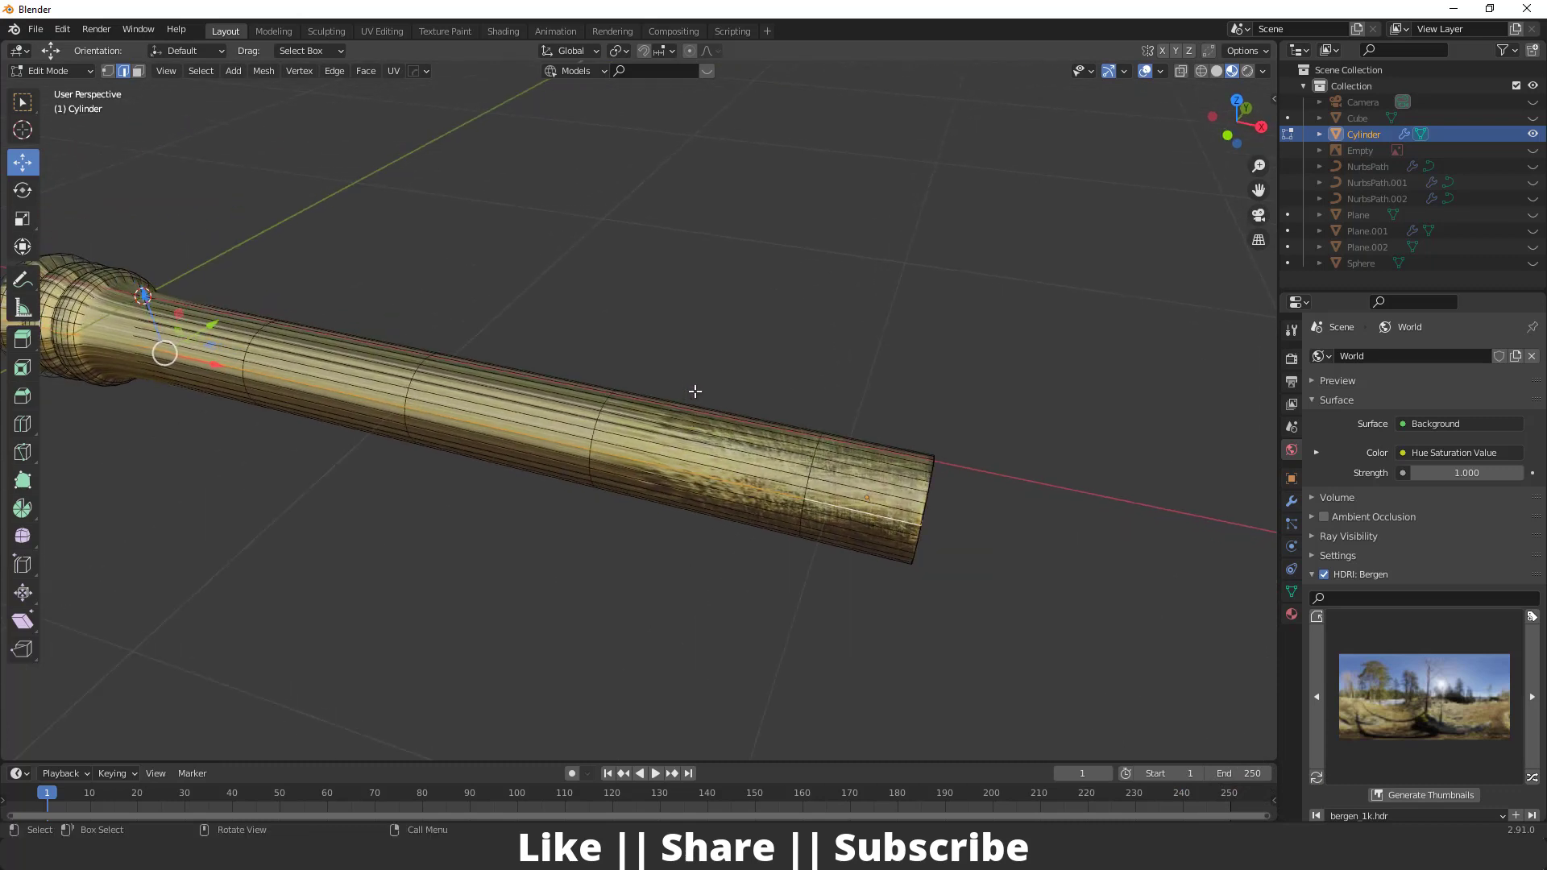
pyautogui.rightClick(693, 385)
pyautogui.click(612, 385)
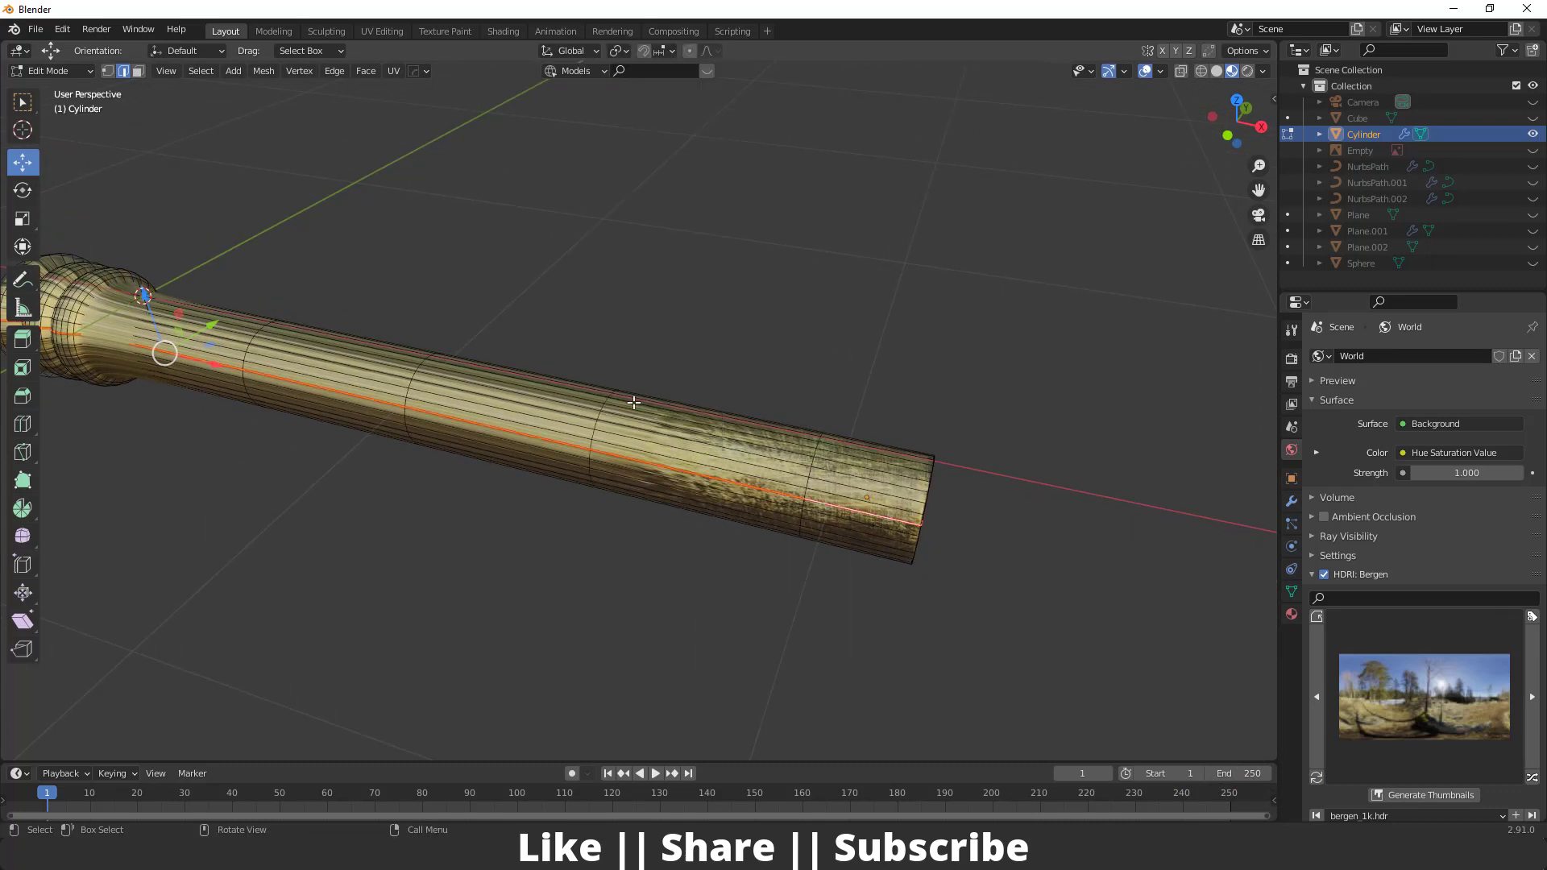
# - Unwrap all faces of the shaft along the marked seam and inspect the gold texture from several sides
pyautogui.scroll(-5, 663, 474)
pyautogui.scroll(4, 662, 477)
pyautogui.press('a')
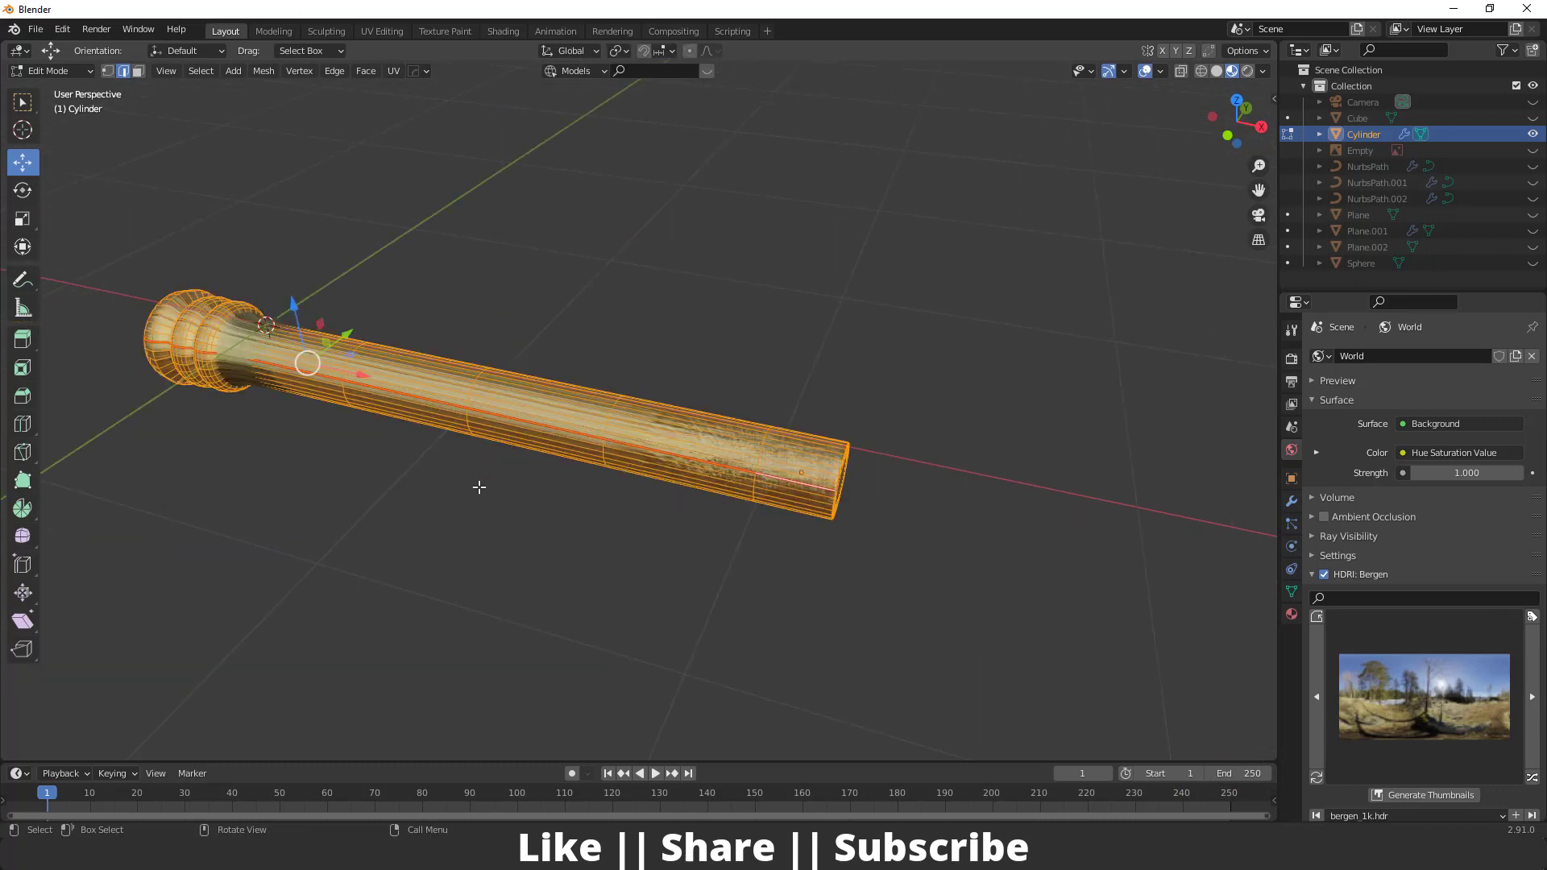
pyautogui.press('3')
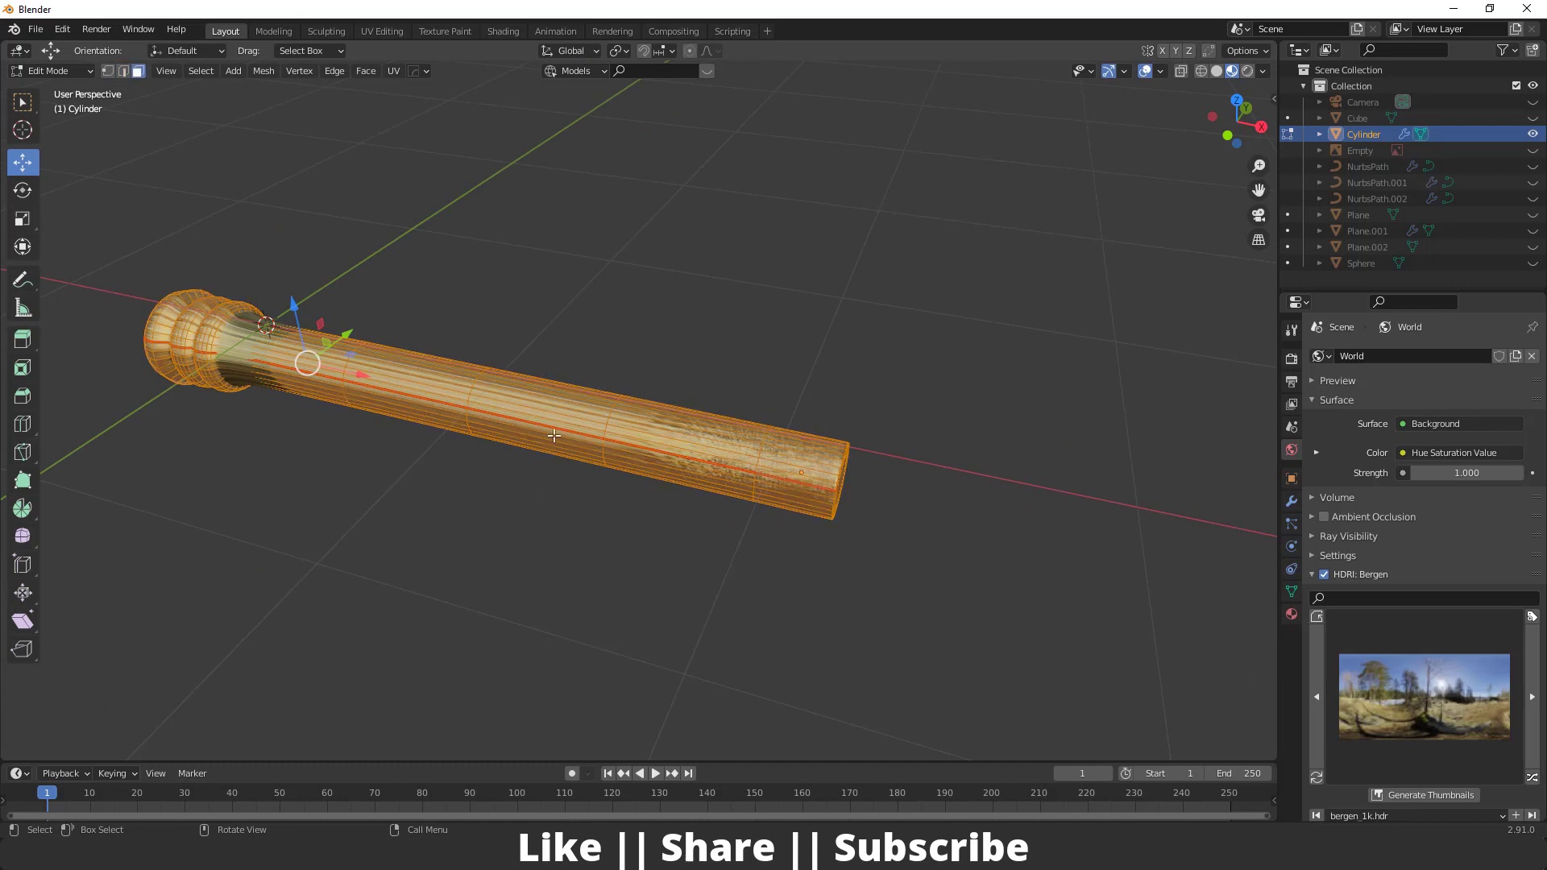
pyautogui.press('u')
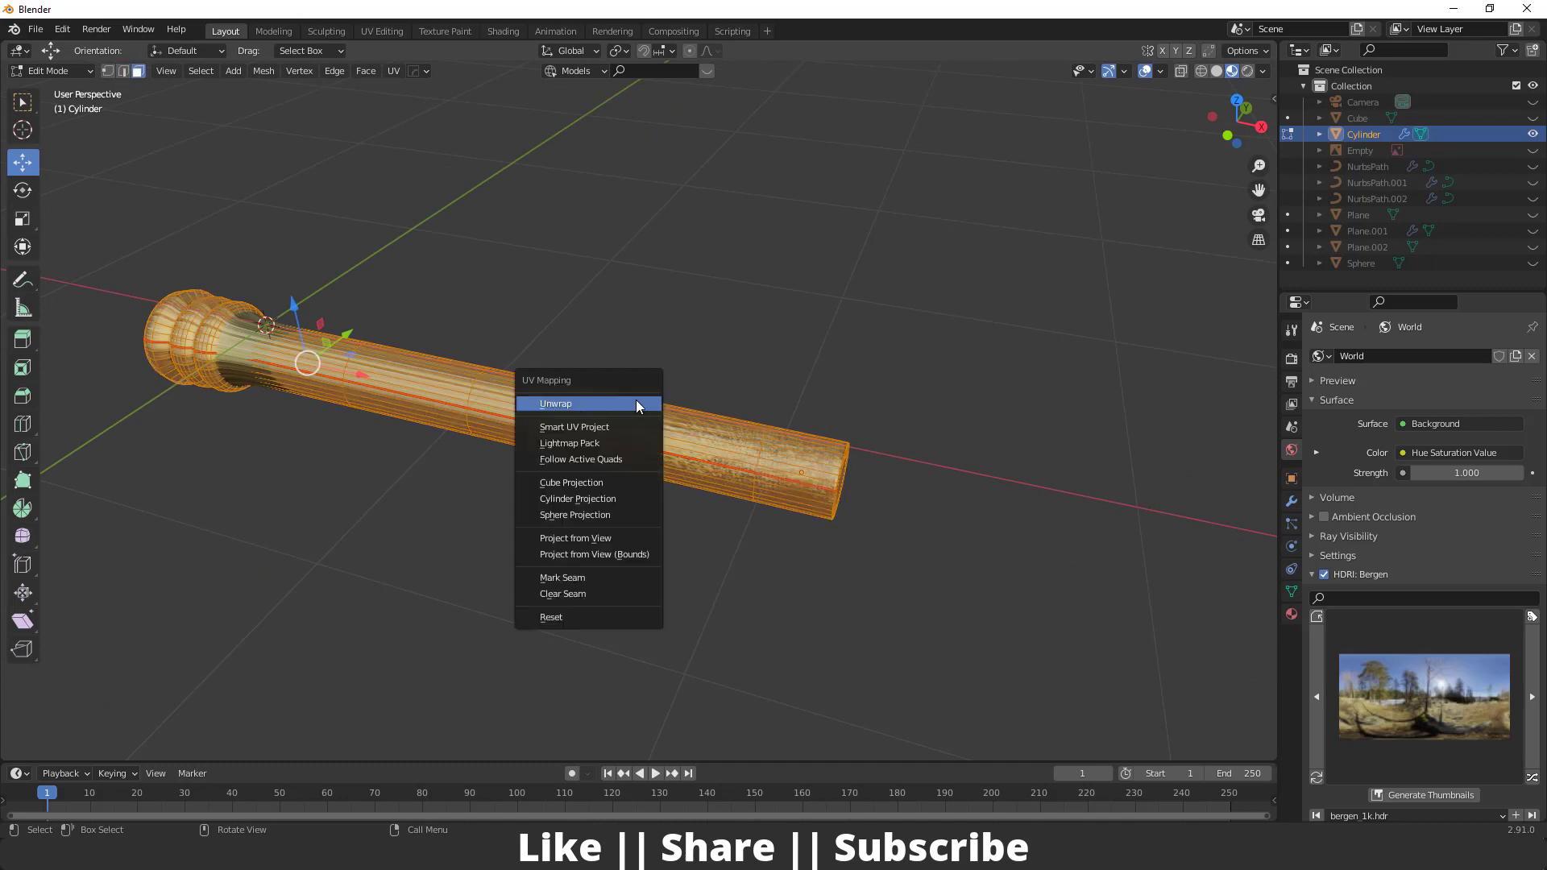
pyautogui.click(637, 405)
pyautogui.press('Tab')
pyautogui.moveTo(453, 432); pyautogui.dragTo(530, 423, button='middle')
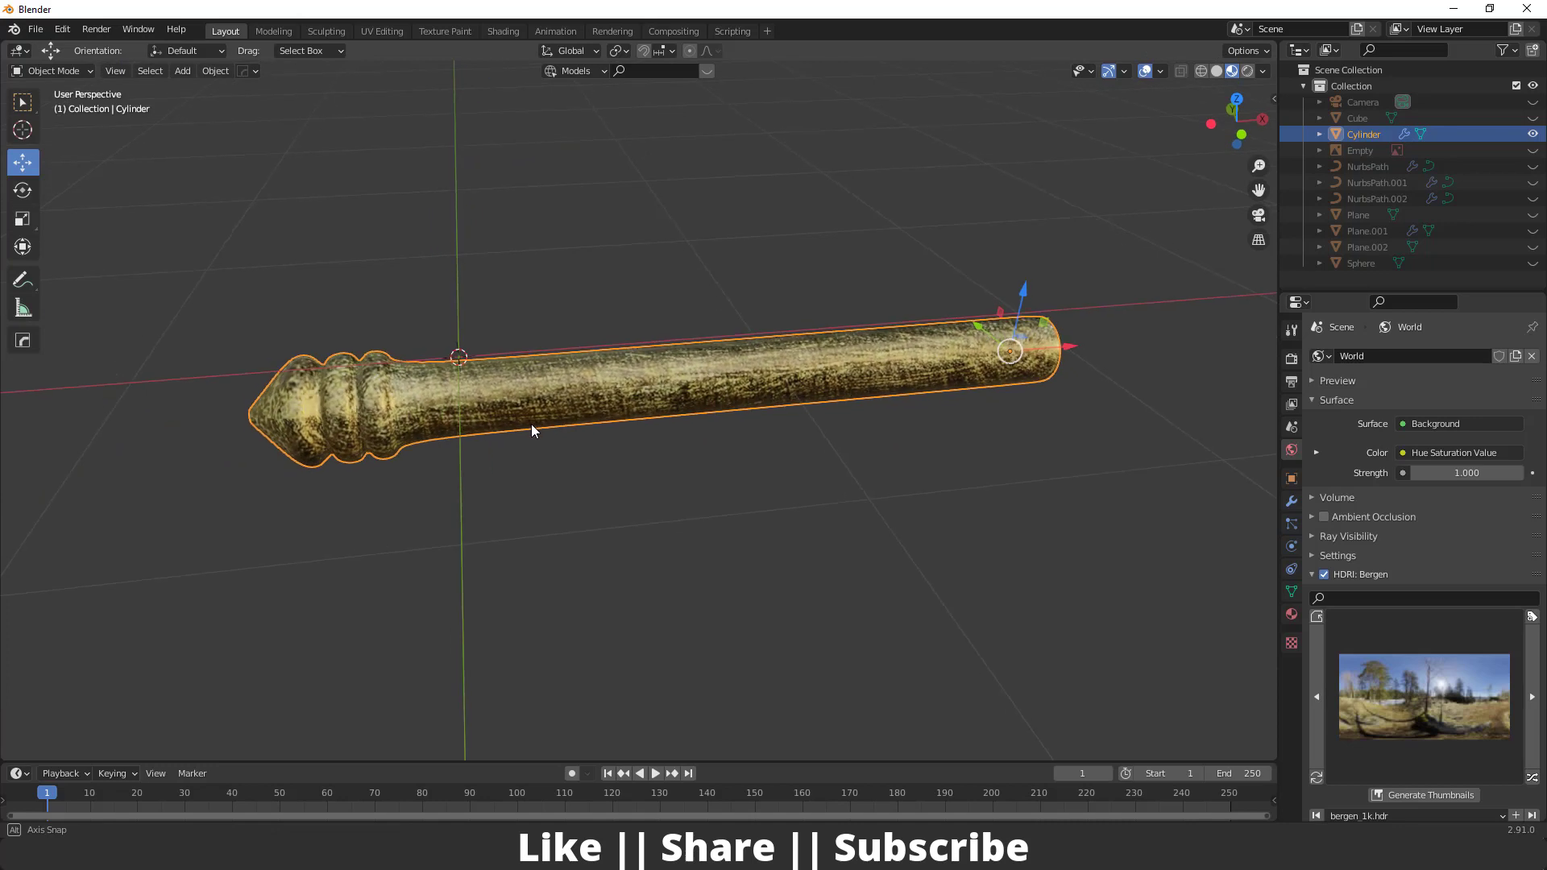
pyautogui.moveTo(399, 379); pyautogui.dragTo(620, 387, button='middle')
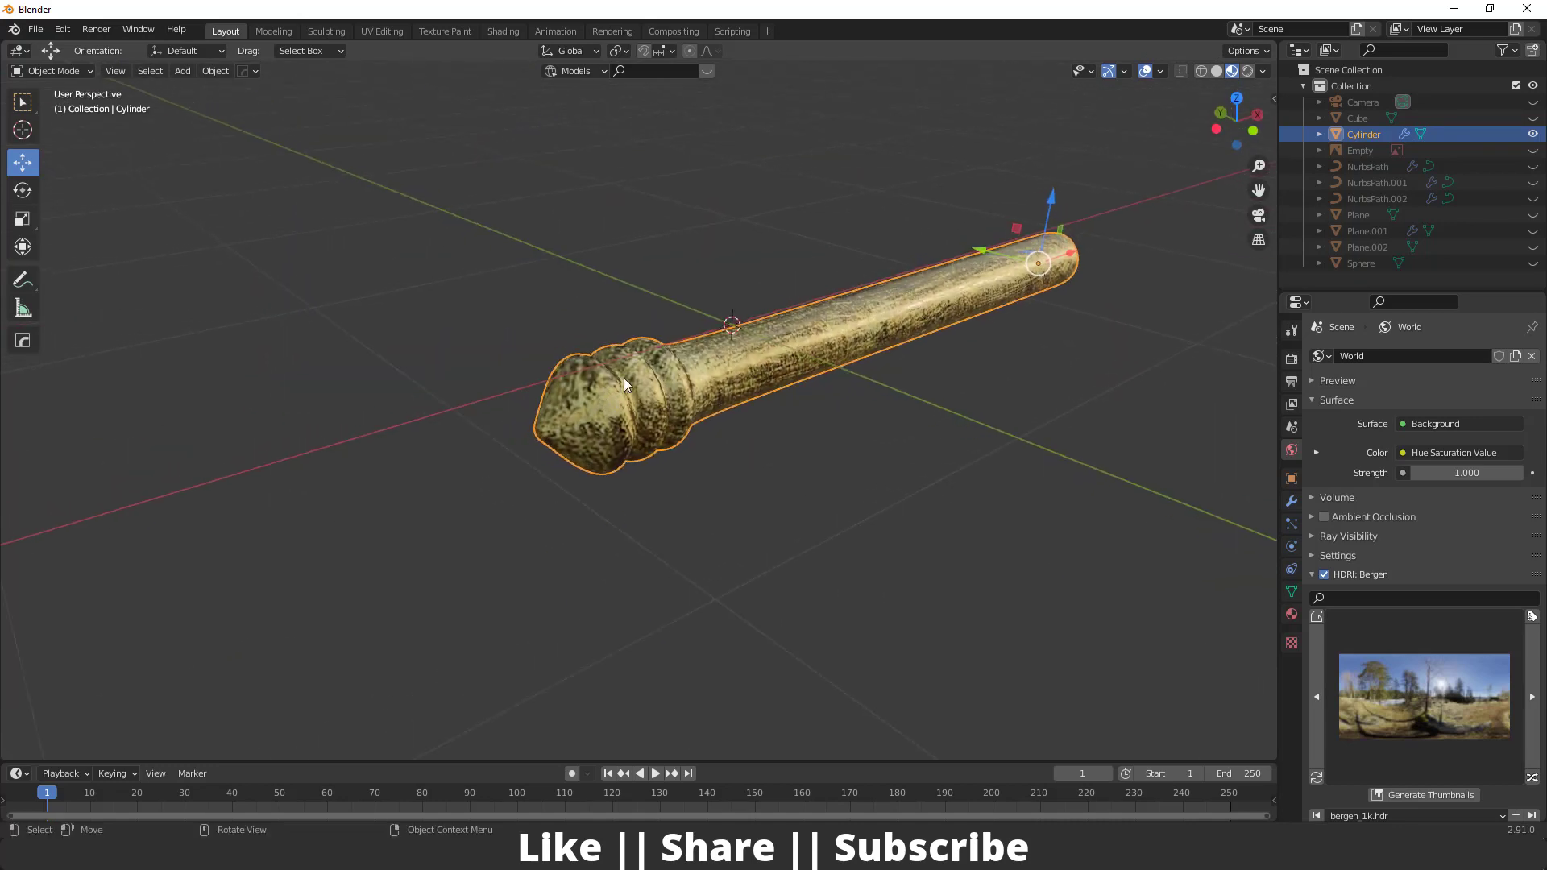
pyautogui.scroll(2, 540, 452)
pyautogui.scroll(-2, 560, 391)
pyautogui.moveTo(601, 459); pyautogui.dragTo(500, 459, button='middle')
# - Show the shaft's UV layout over the Normal.png texture in the UV Editing workspace
pyautogui.click(388, 30)
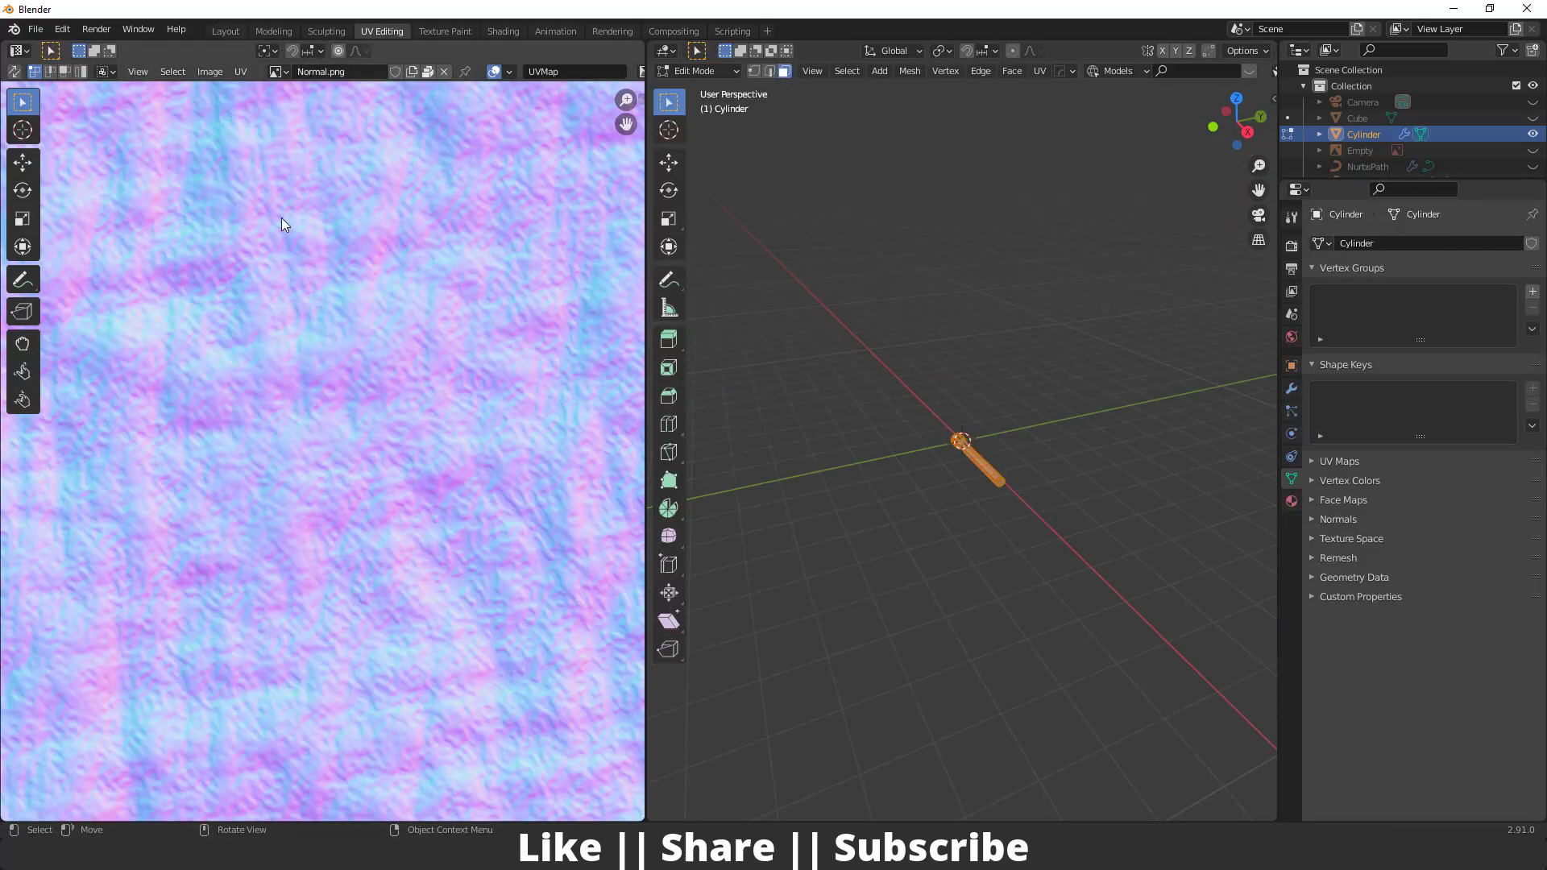
pyautogui.scroll(-3, 335, 535)
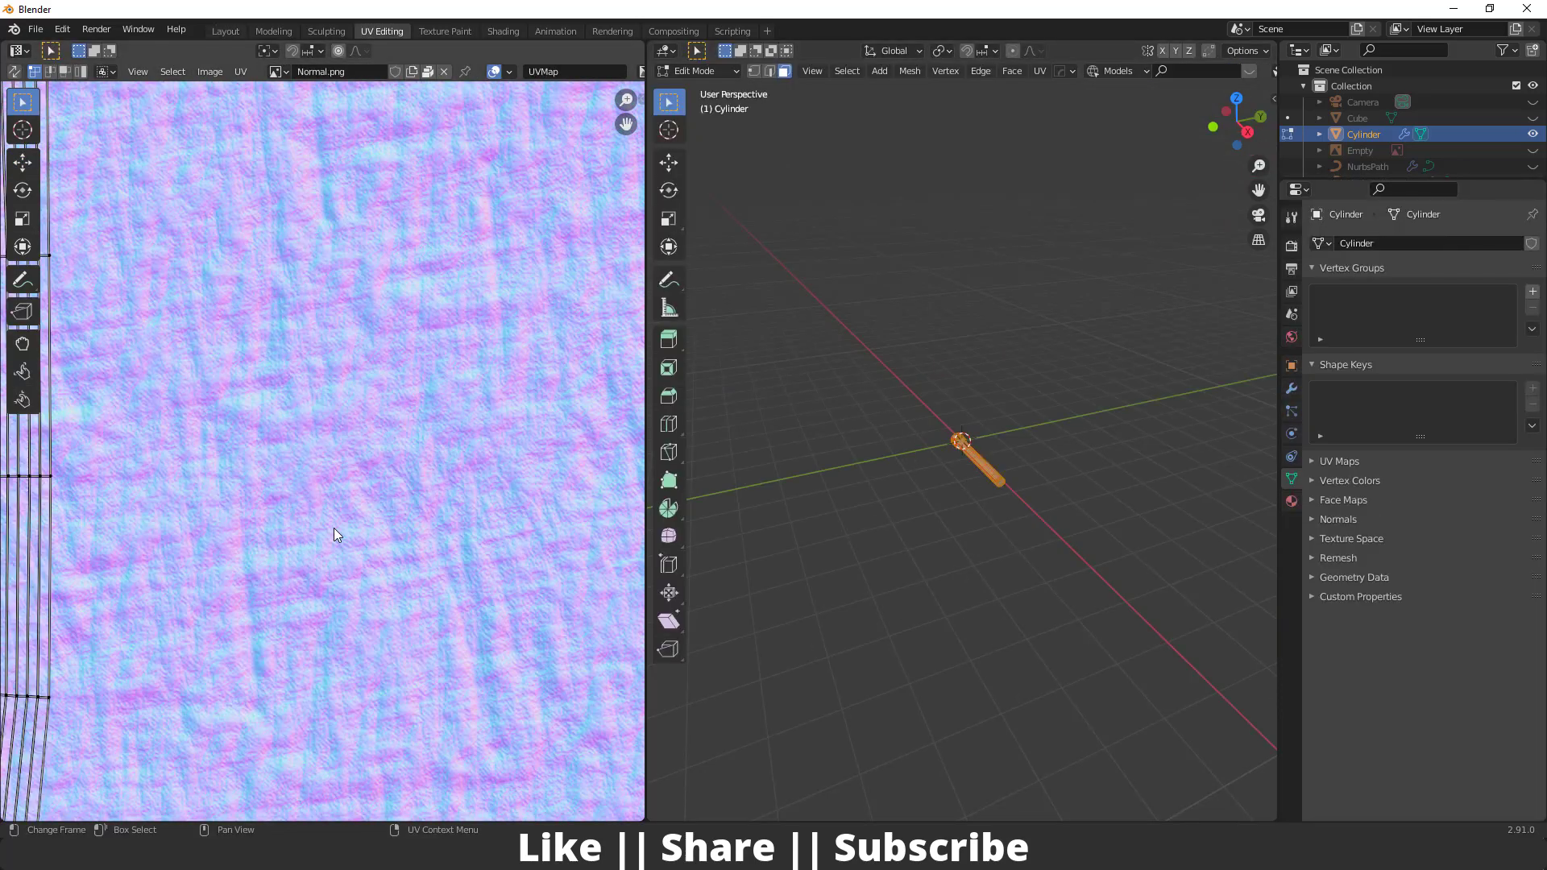
pyautogui.scroll(-3, 345, 536)
pyautogui.moveTo(346, 537); pyautogui.dragTo(381, 529, button='middle')
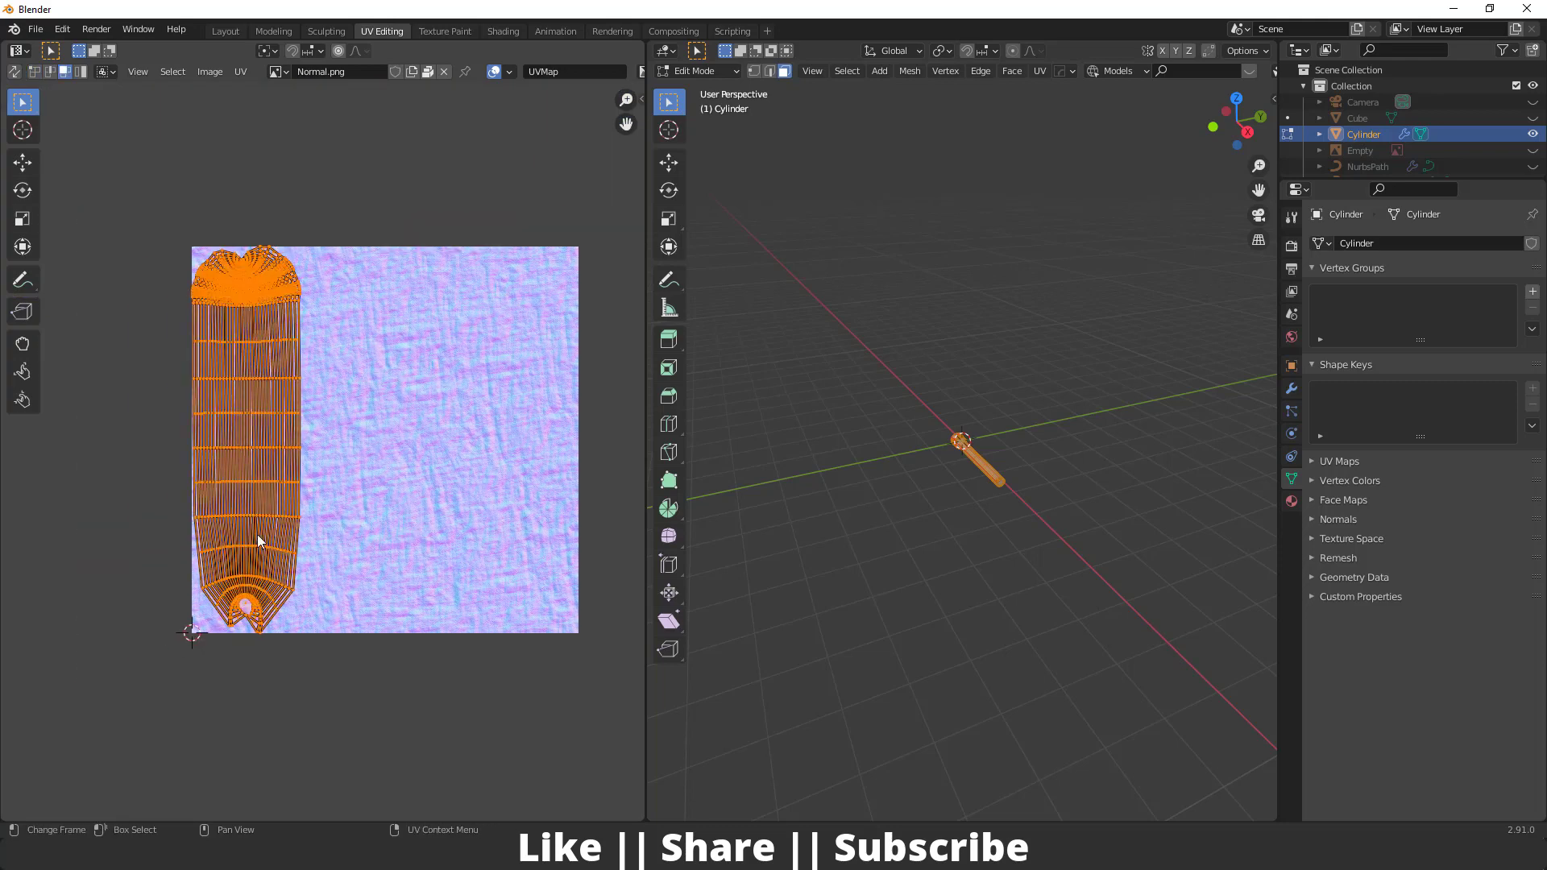
pyautogui.scroll(4, 306, 532)
# - Preview the shaft's material beside the UV layout, with the viewport overlays hidden
pyautogui.press('z')
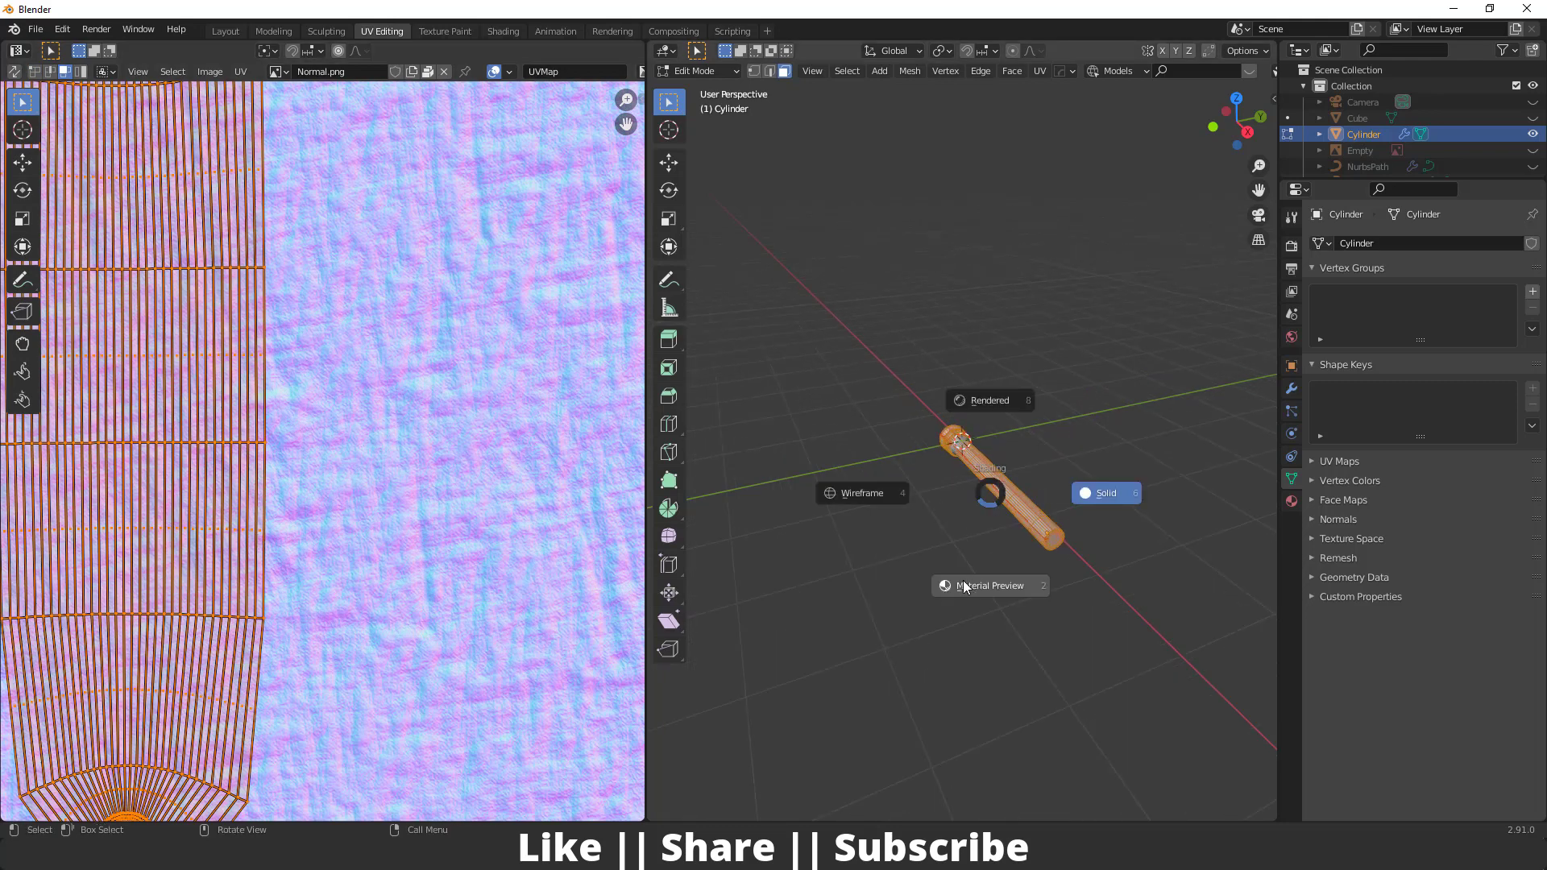
pyautogui.click(968, 586)
pyautogui.moveTo(955, 500); pyautogui.dragTo(1033, 518, button='middle')
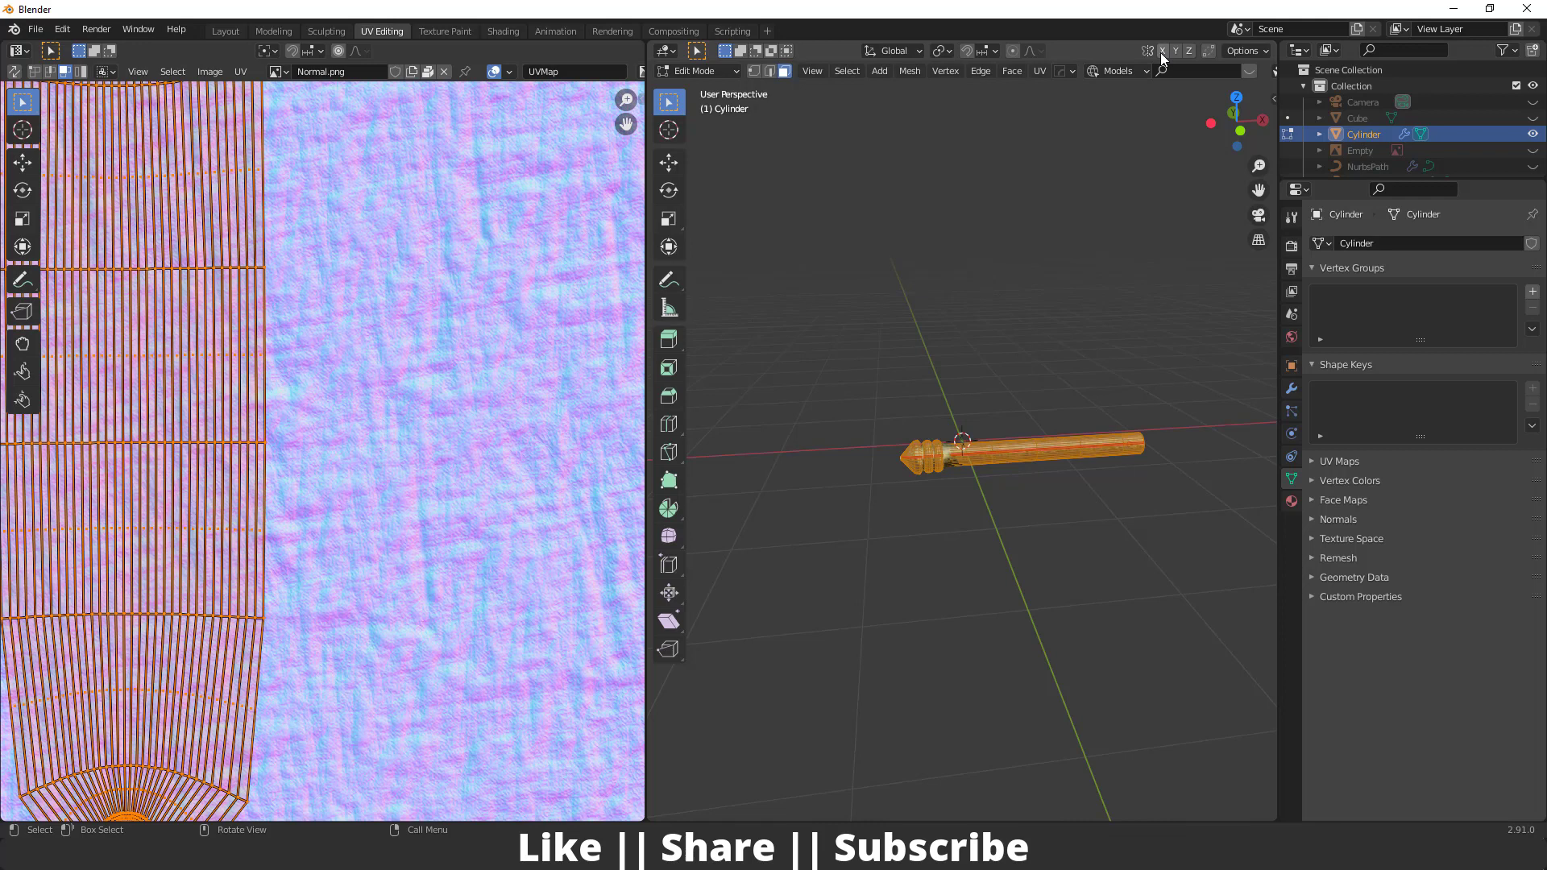
pyautogui.scroll(-5, 999, 73)
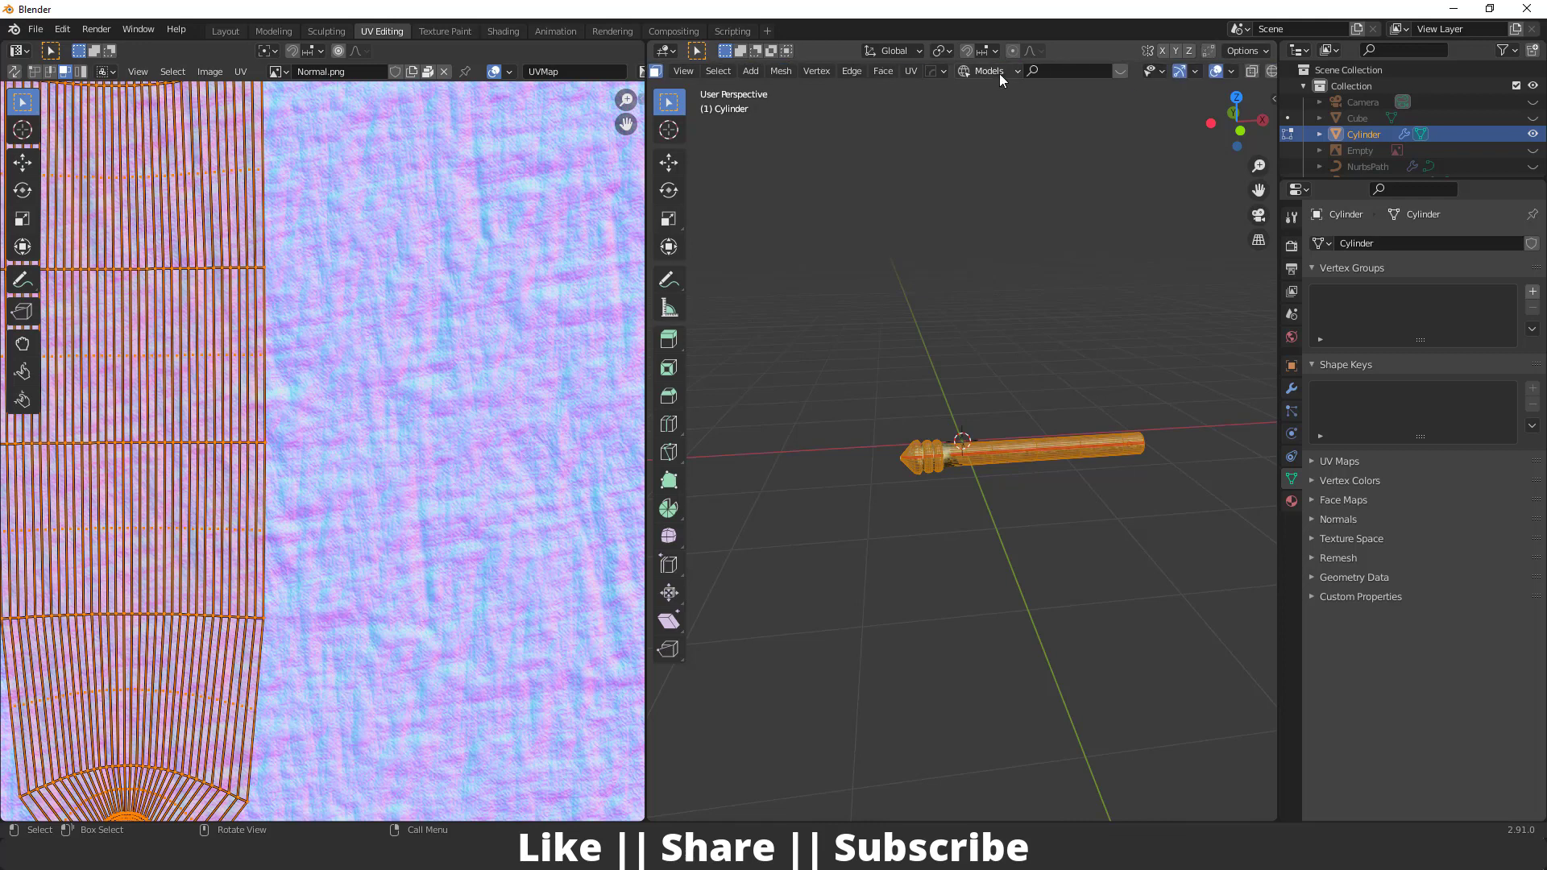
pyautogui.click(1145, 71)
pyautogui.scroll(6, 974, 422)
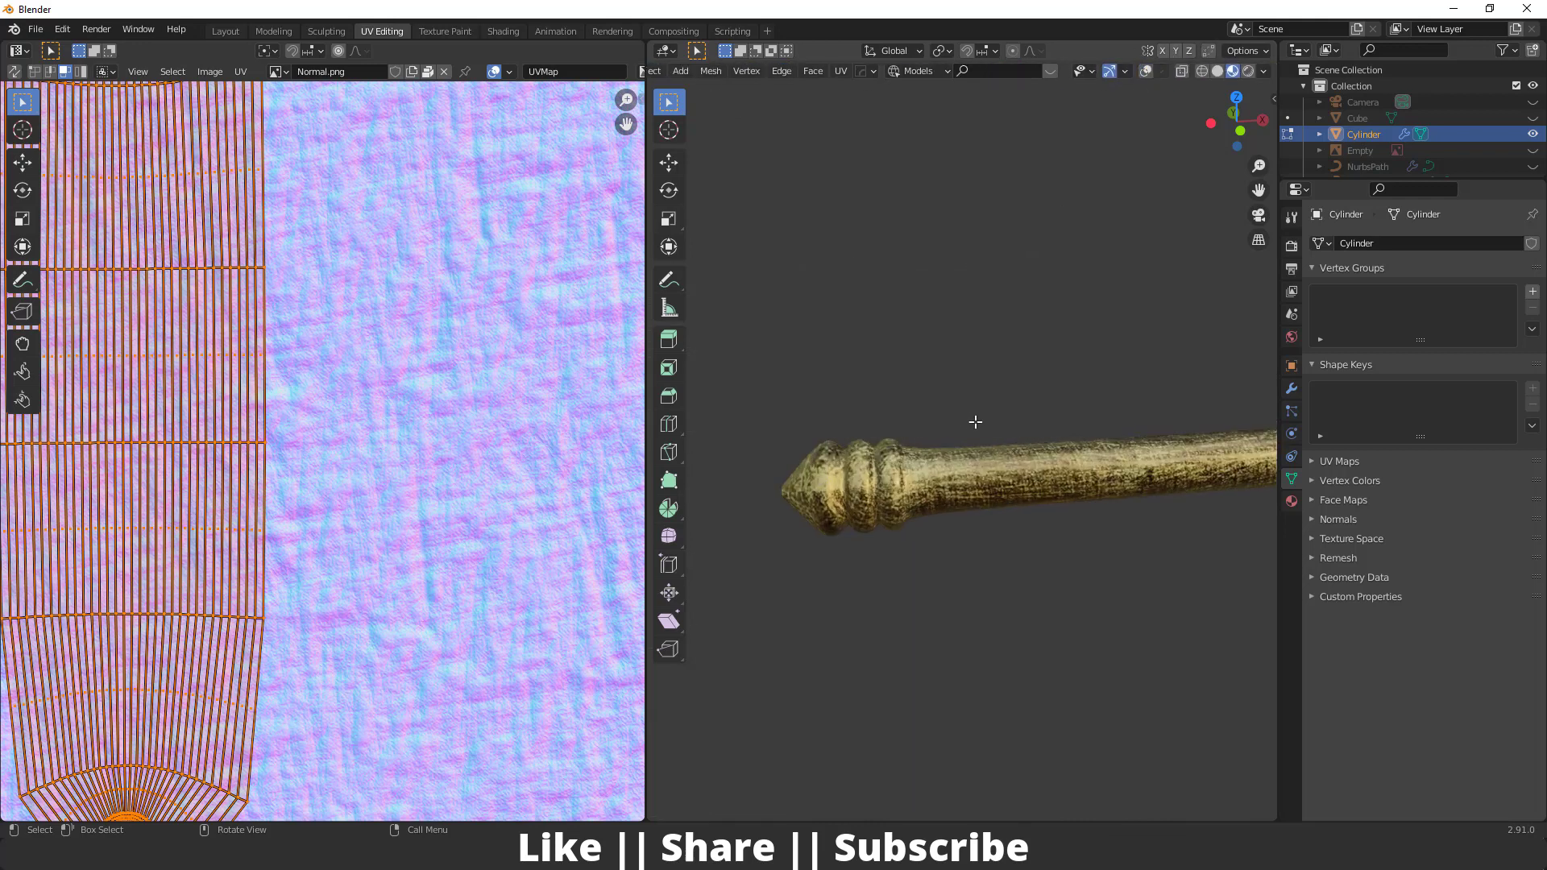
# - Scale the shaft's whole UV island up to about 2.06 times and leave mesh editing
pyautogui.scroll(-5, 362, 519)
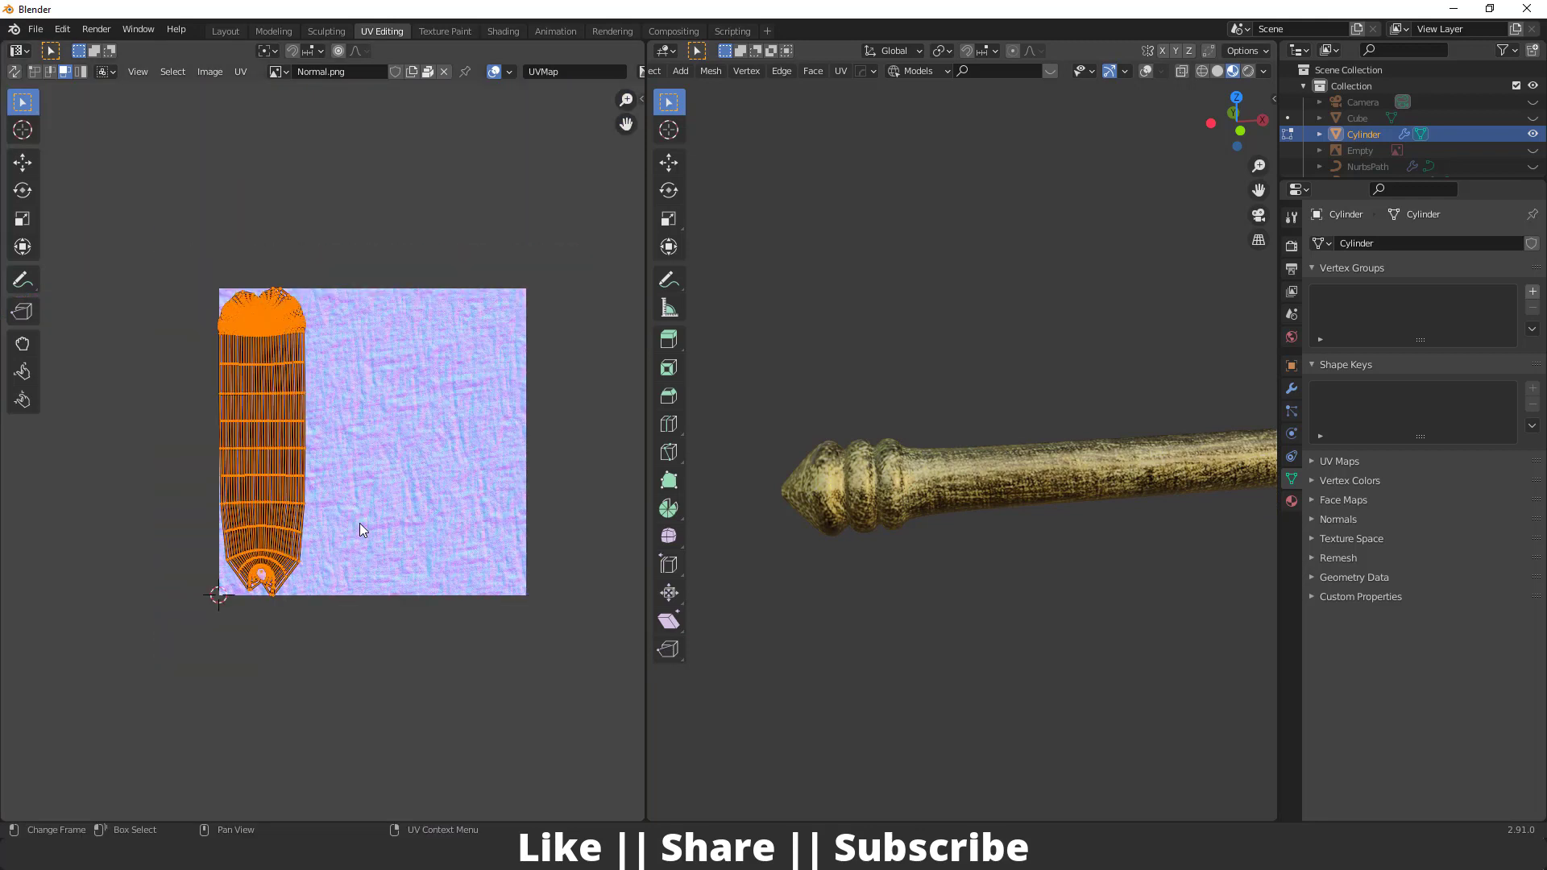
pyautogui.press('s')
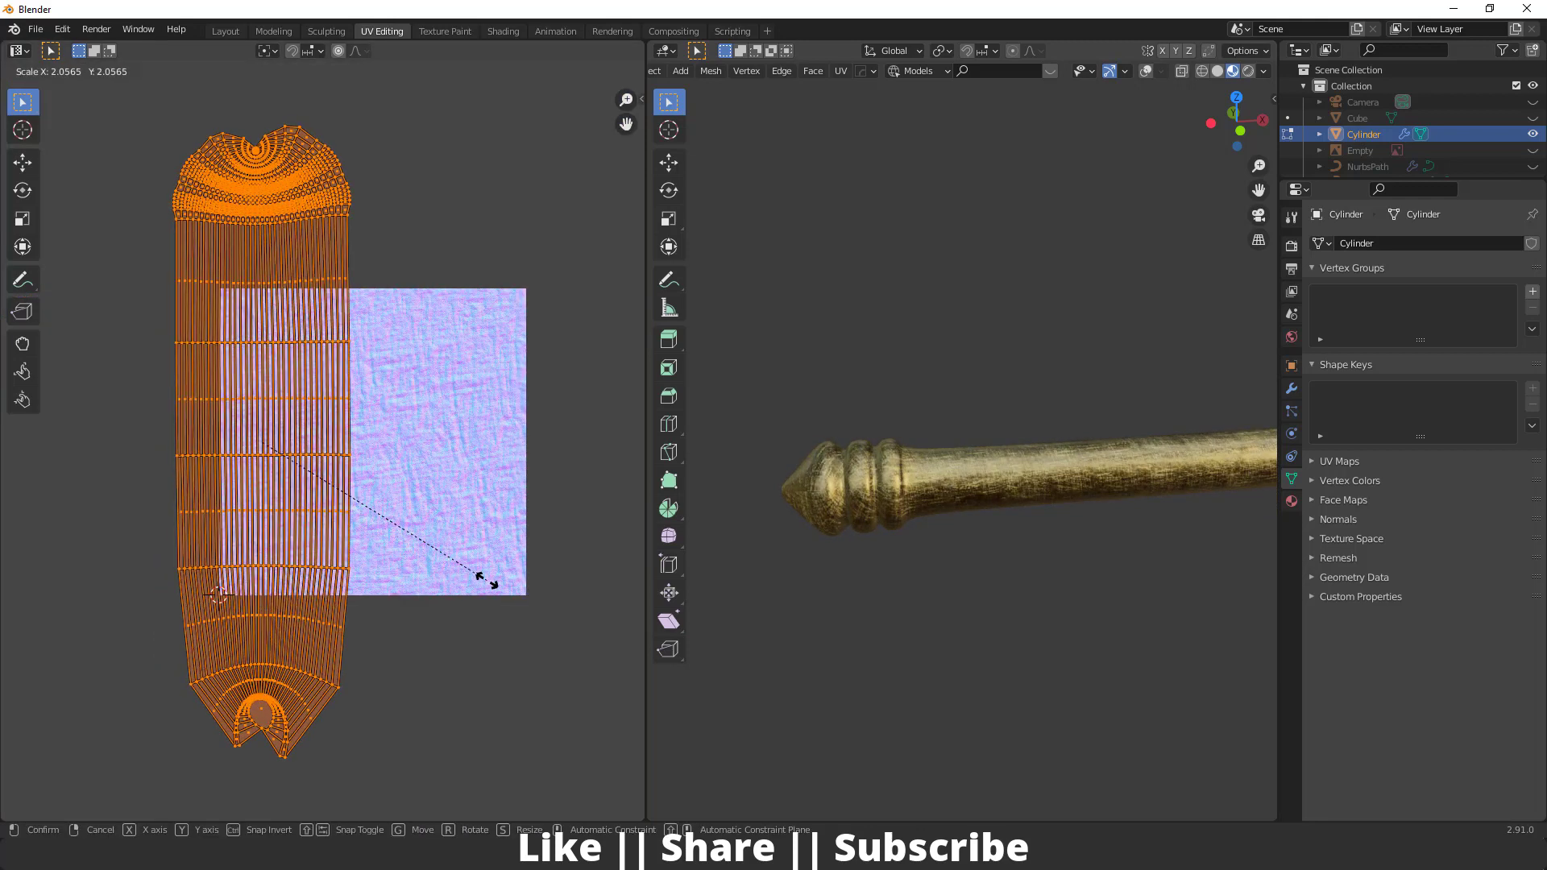
pyautogui.click(487, 580)
pyautogui.moveTo(1070, 460); pyautogui.dragTo(984, 511, button='middle')
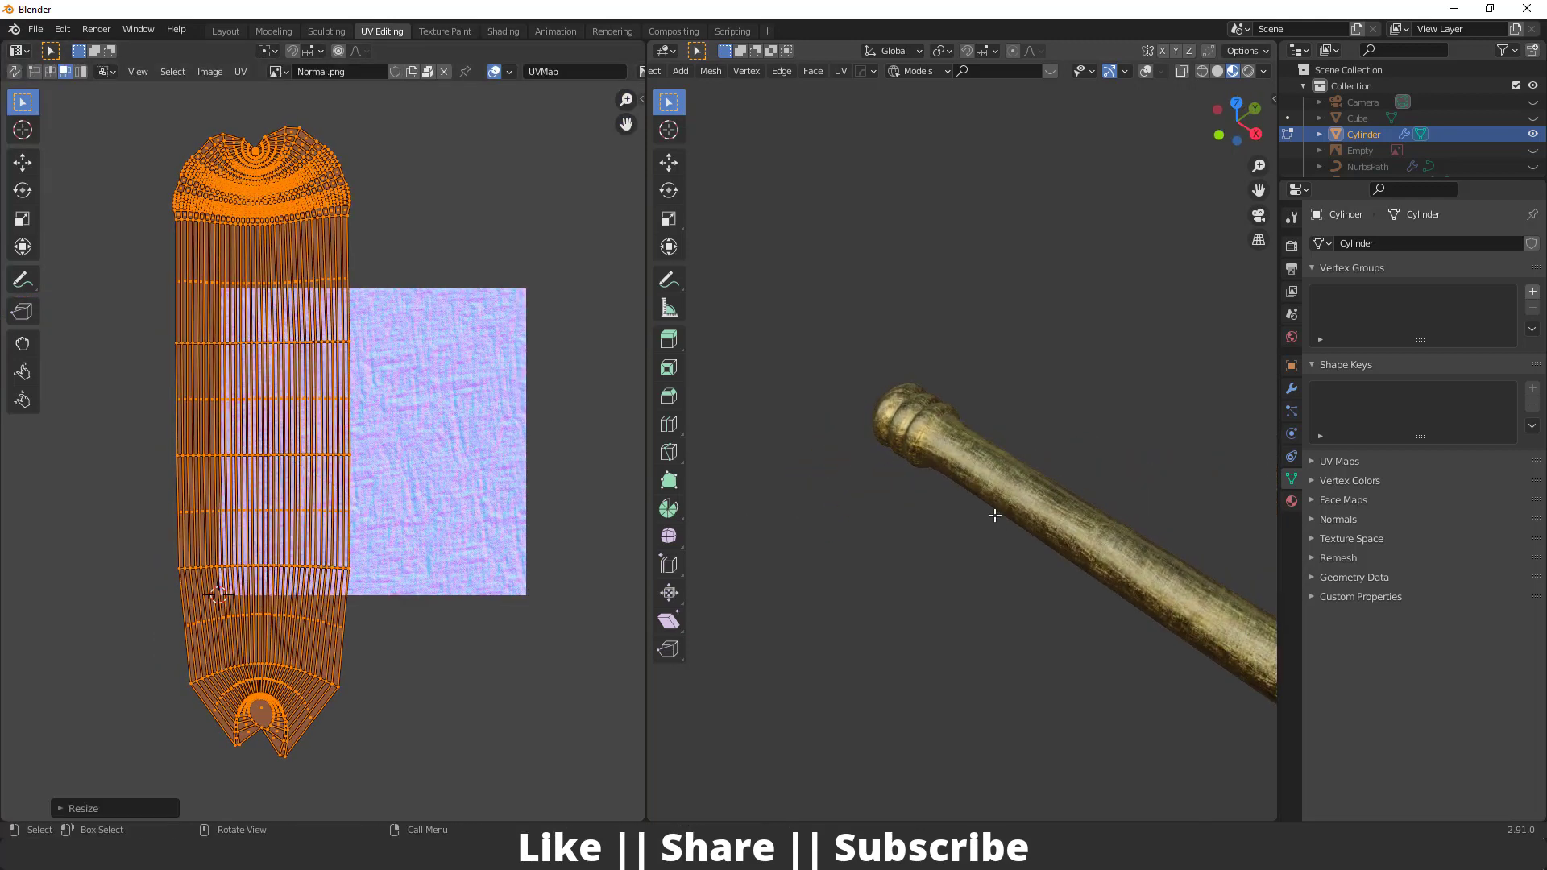
pyautogui.press('Tab')
# - Return to the Layout workspace and unhide all the objects in the scene
pyautogui.click(234, 31)
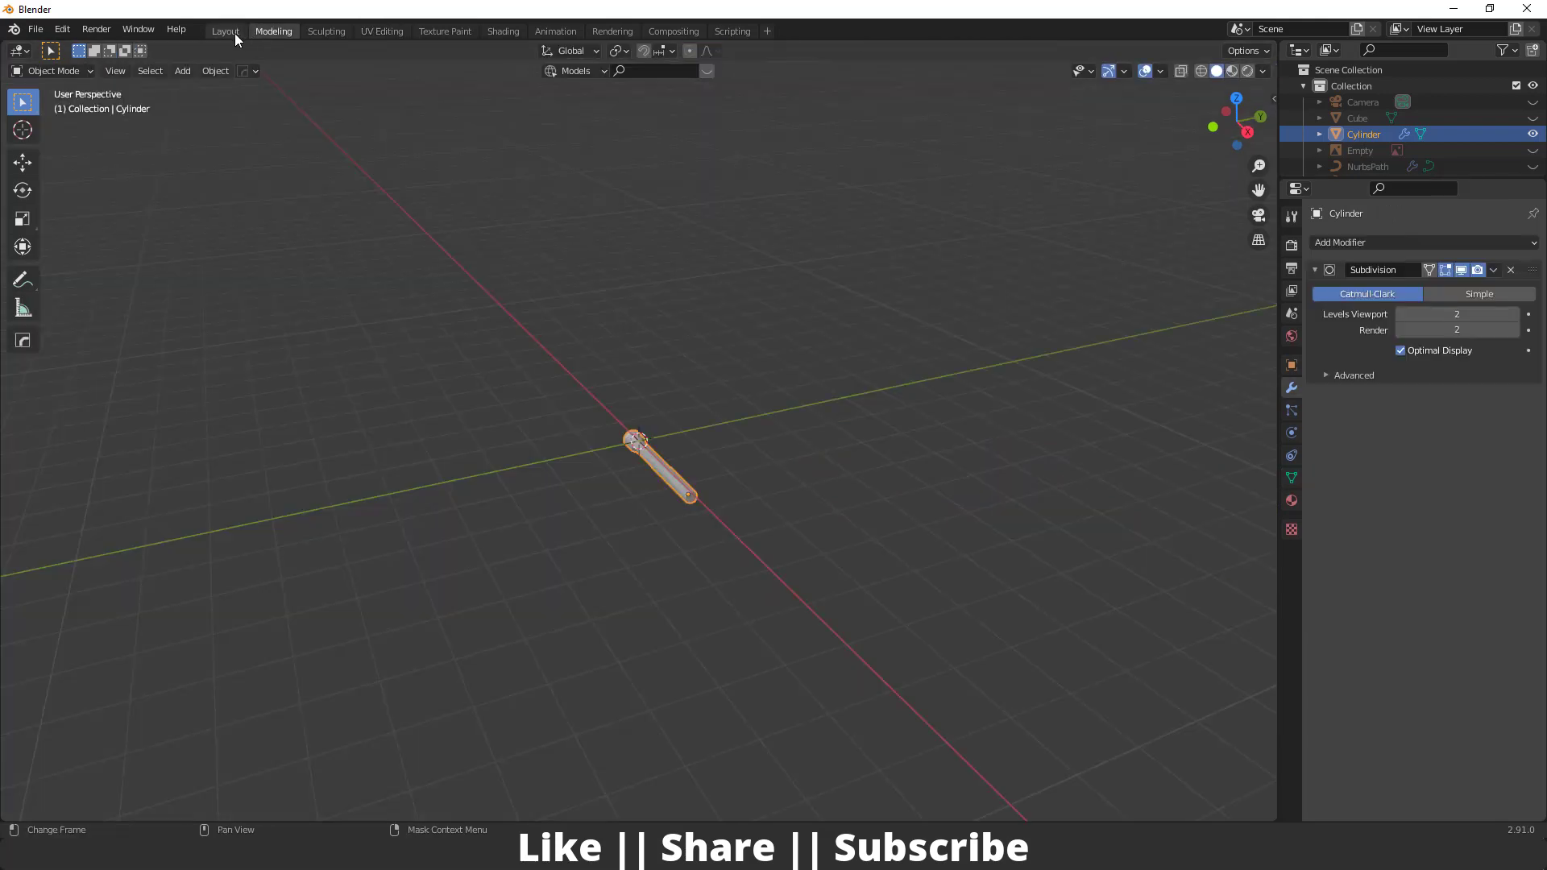
pyautogui.press('KP_Decimal')
pyautogui.press('KP_Divide')
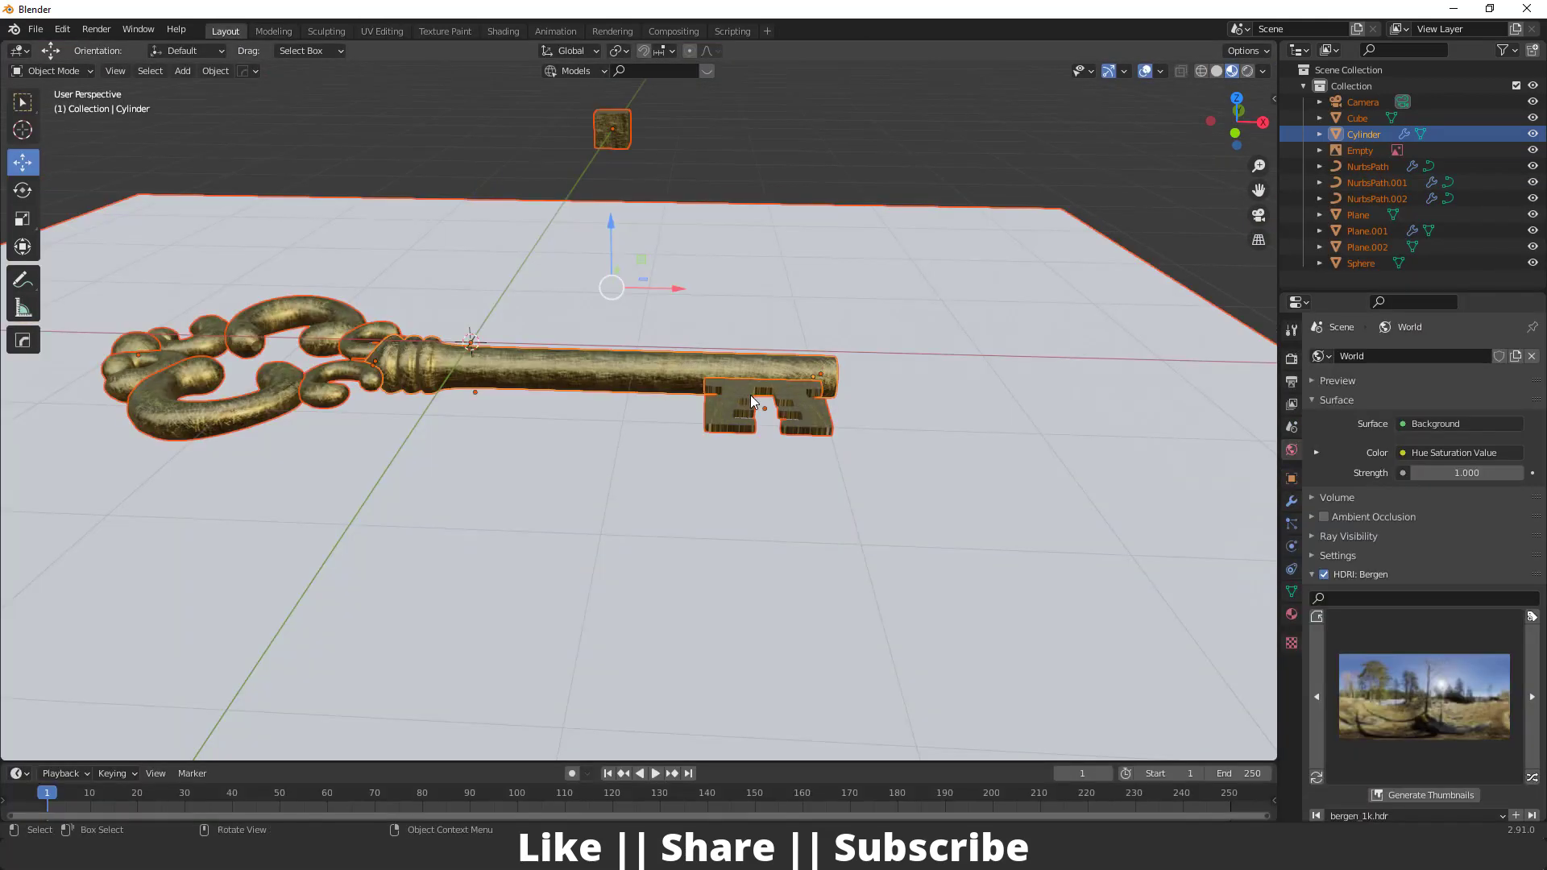
# - Isolate the toothed bit by hiding all other objects, and select it
pyautogui.click(701, 450)
pyautogui.scroll(3, 726, 437)
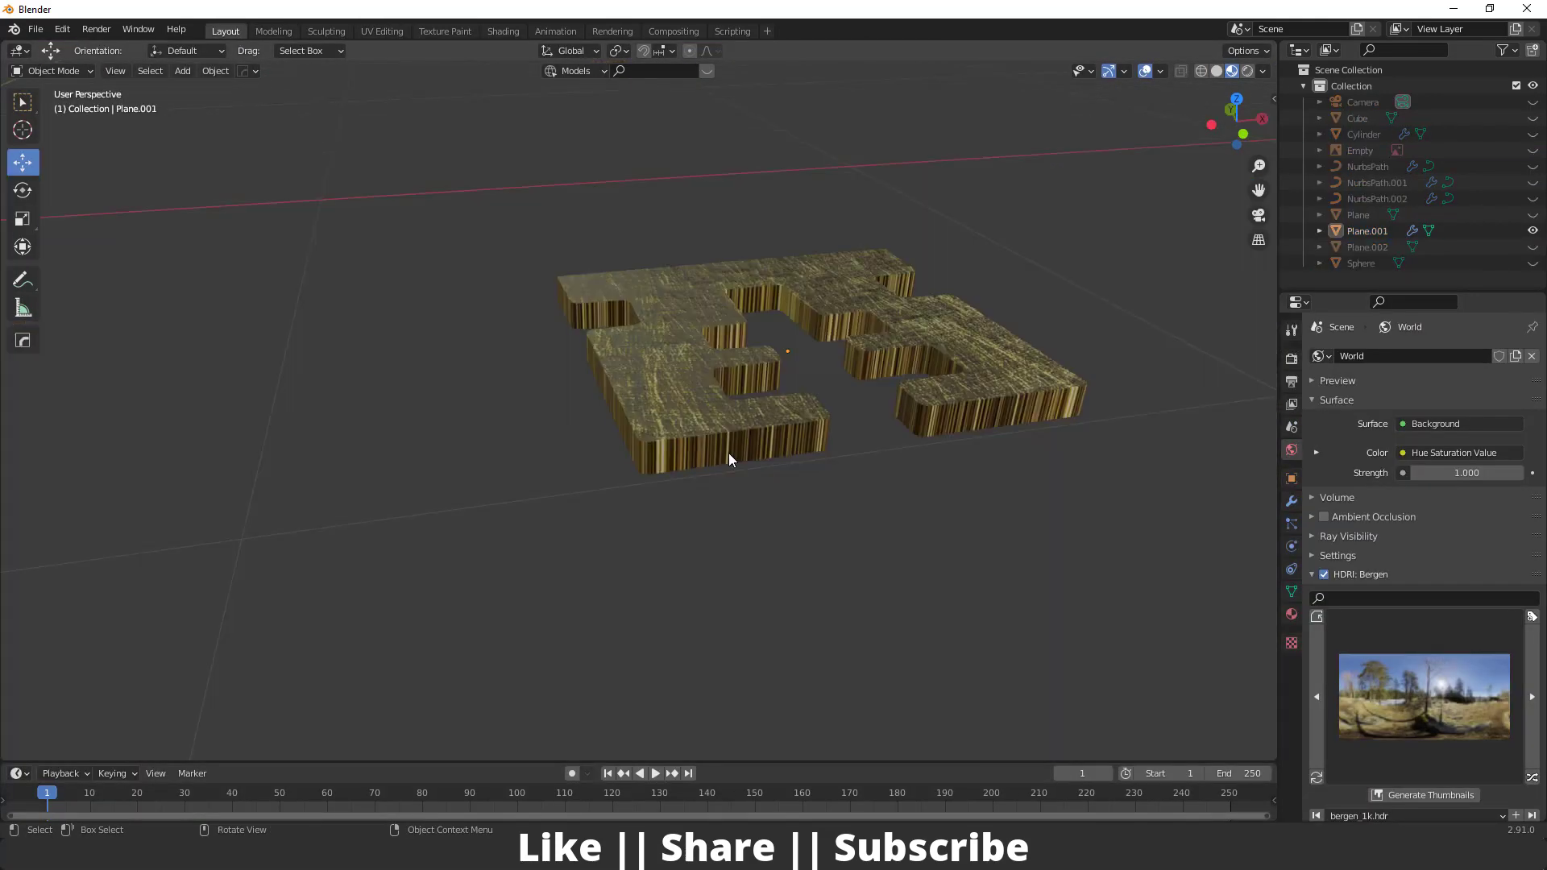
pyautogui.click(802, 437)
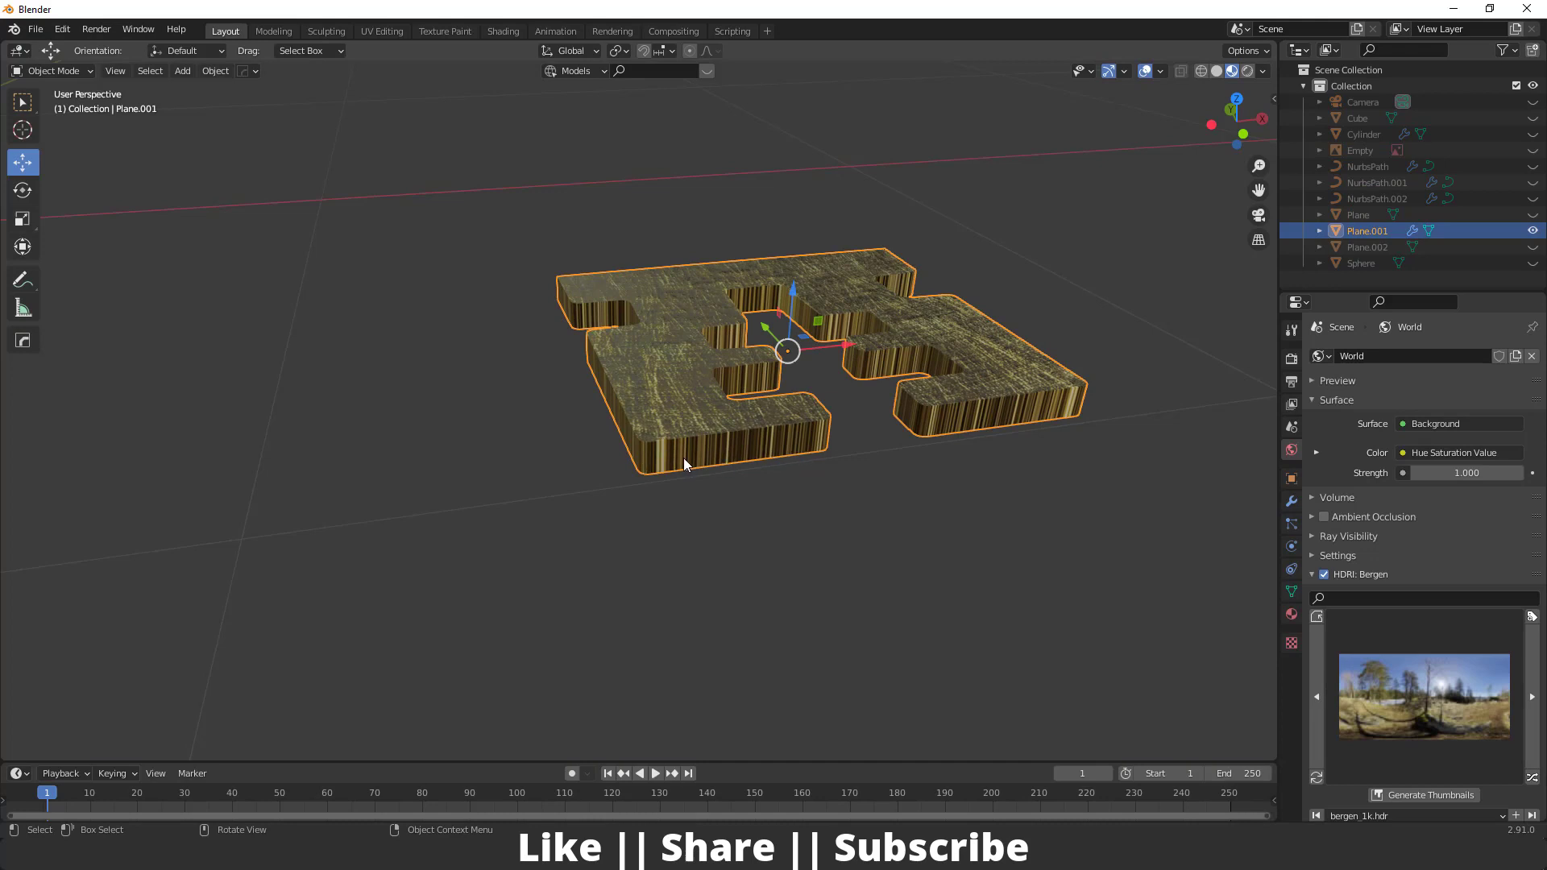
# - Select a continuous path of side faces around the edge of the toothed bit's mesh
pyautogui.press('Tab')
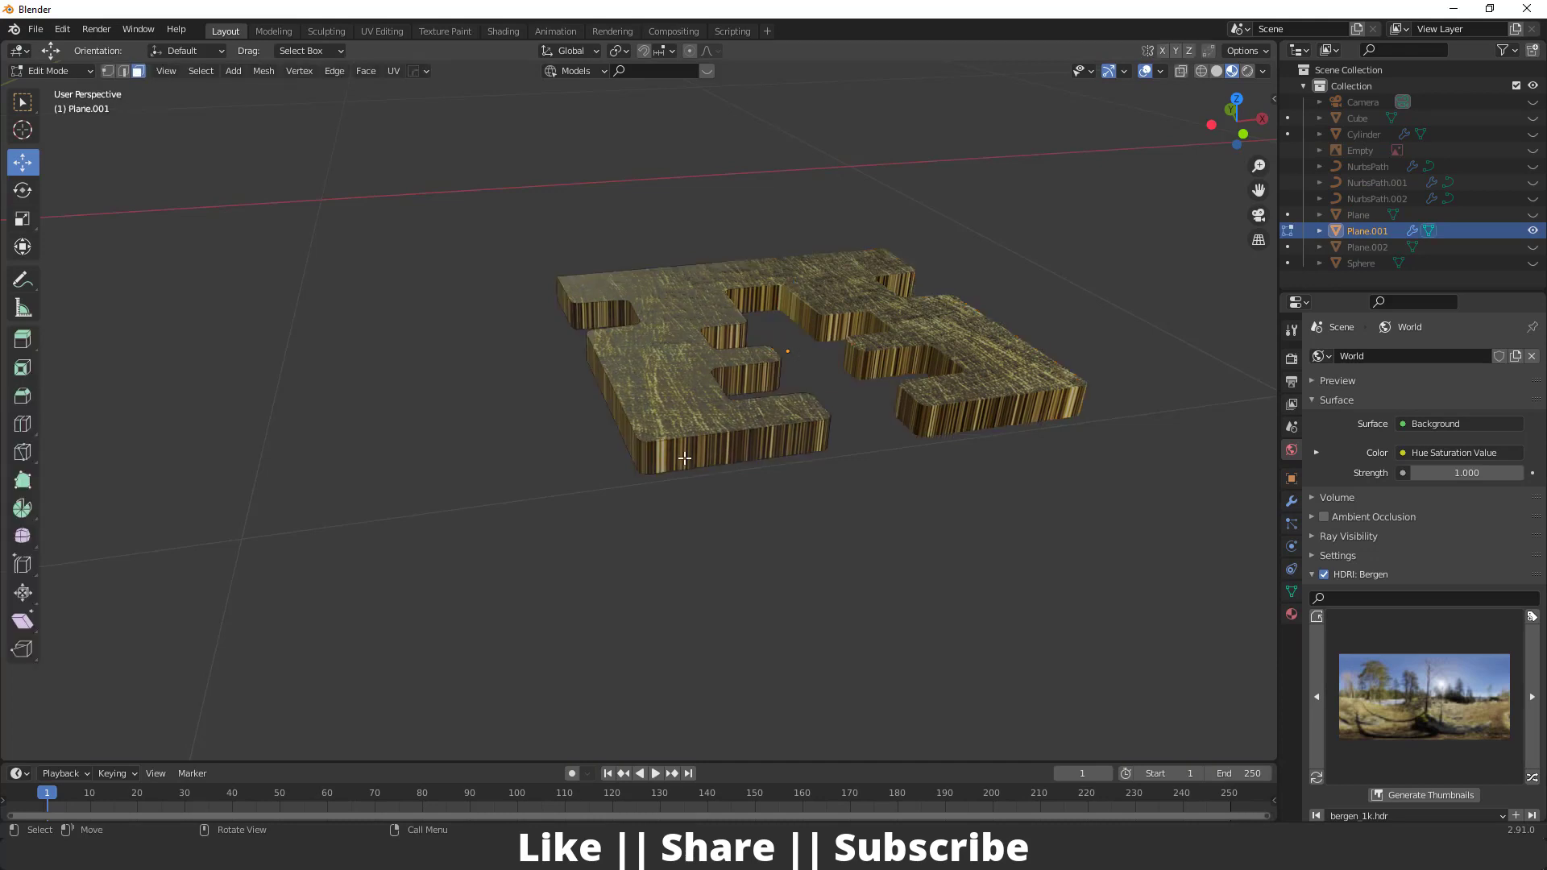
pyautogui.click(685, 454)
pyautogui.moveTo(577, 487); pyautogui.dragTo(958, 273, button='middle')
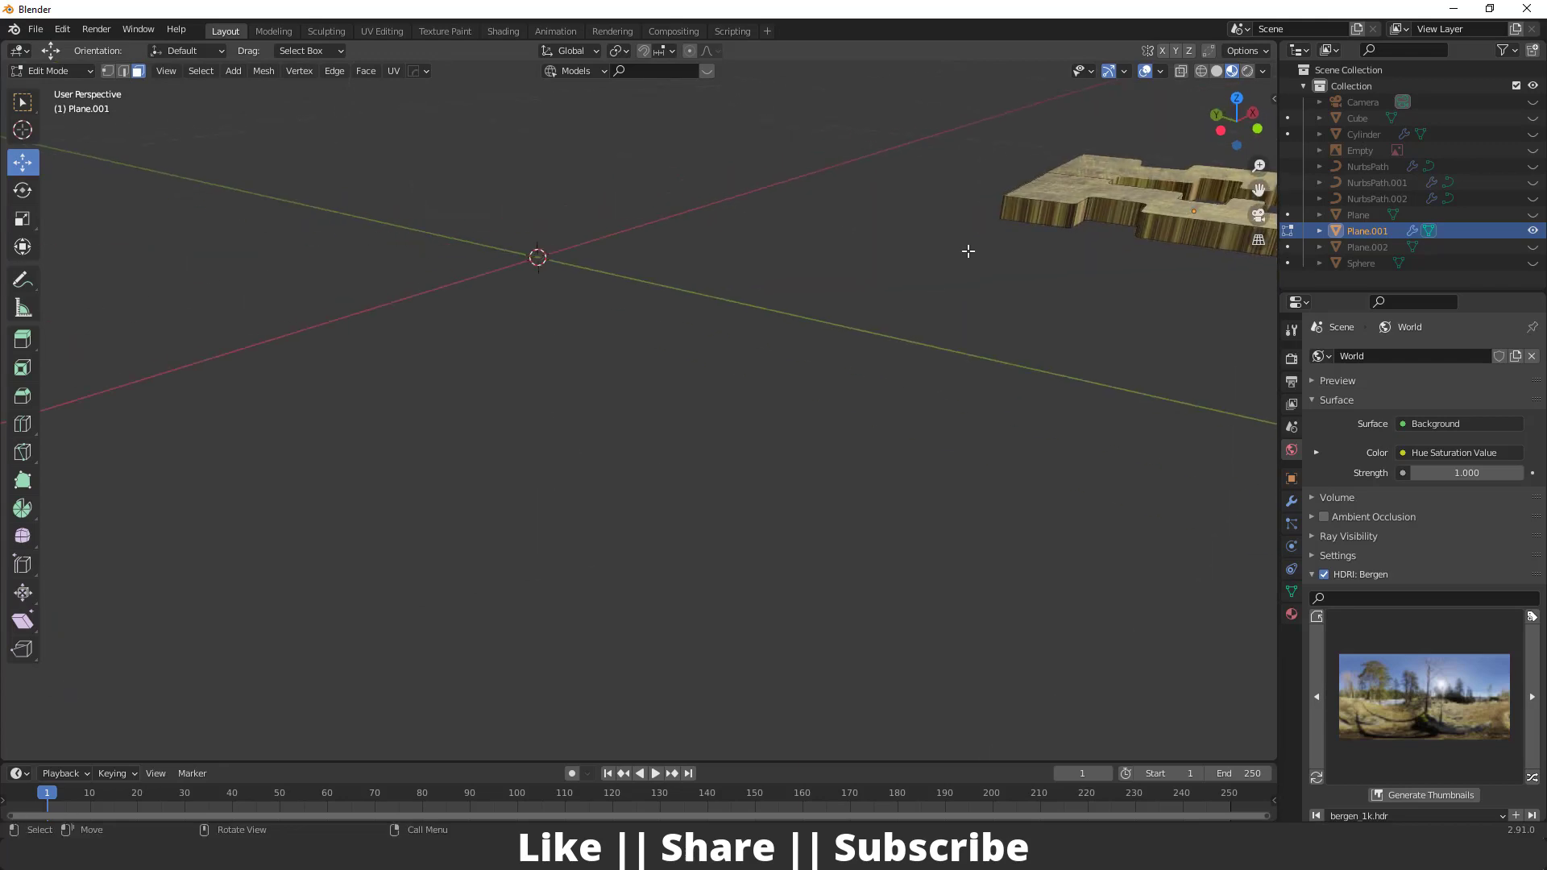
pyautogui.keyDown('ctrl'); pyautogui.click(1034, 206); pyautogui.keyUp('ctrl')
pyautogui.moveTo(1035, 206); pyautogui.dragTo(853, 421, button='middle')
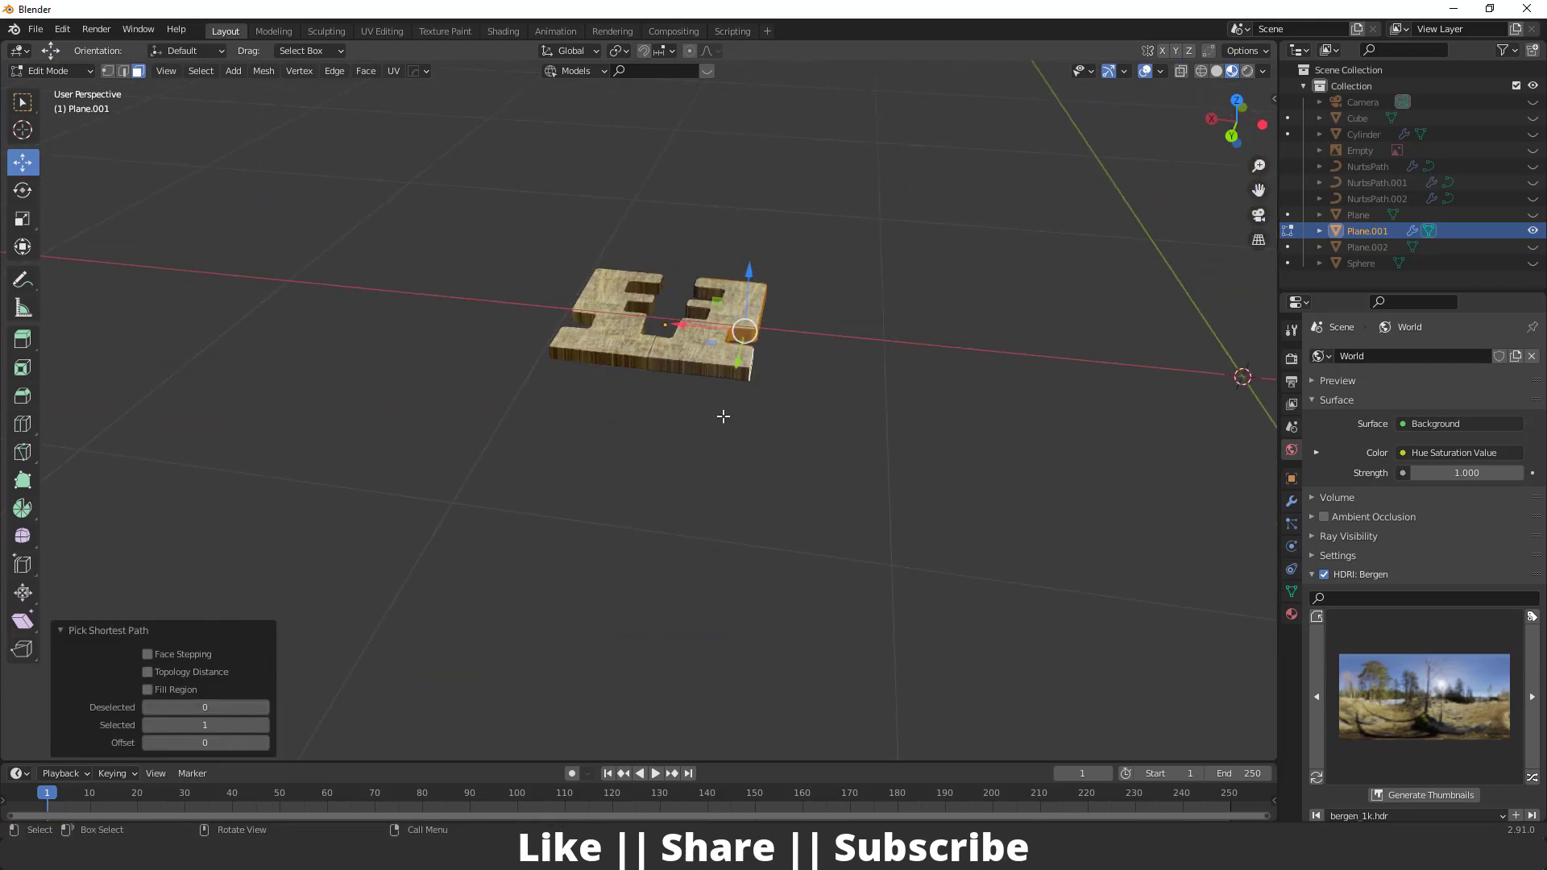
pyautogui.scroll(5, 759, 451)
pyautogui.moveTo(759, 451); pyautogui.dragTo(611, 486, button='middle')
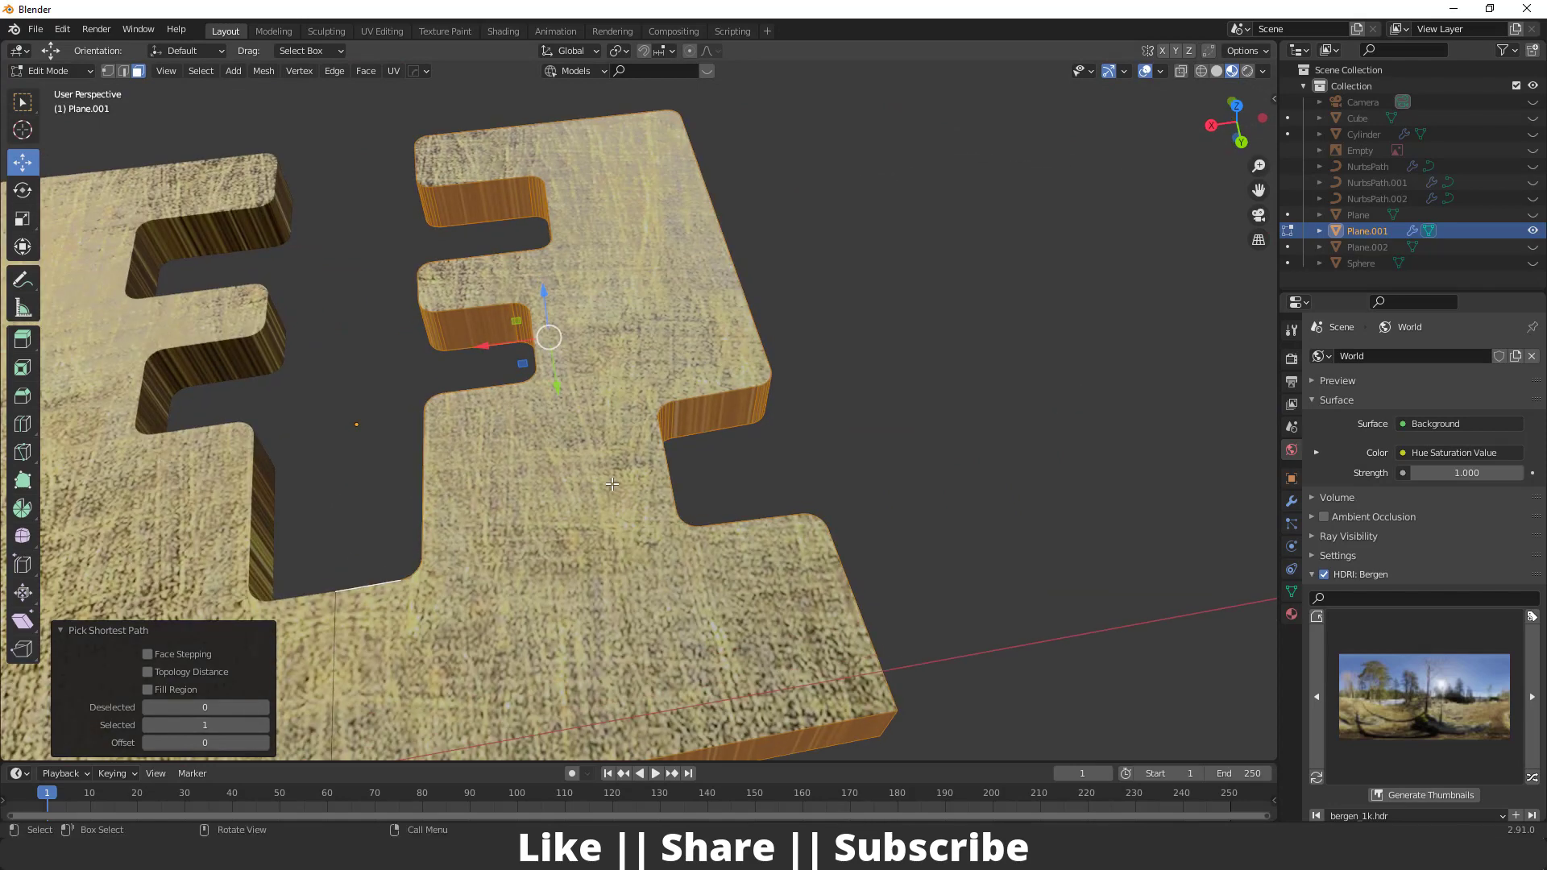
# - Unwrap the toothed bit's selected side faces, check their texture and leave mesh editing
pyautogui.press('u')
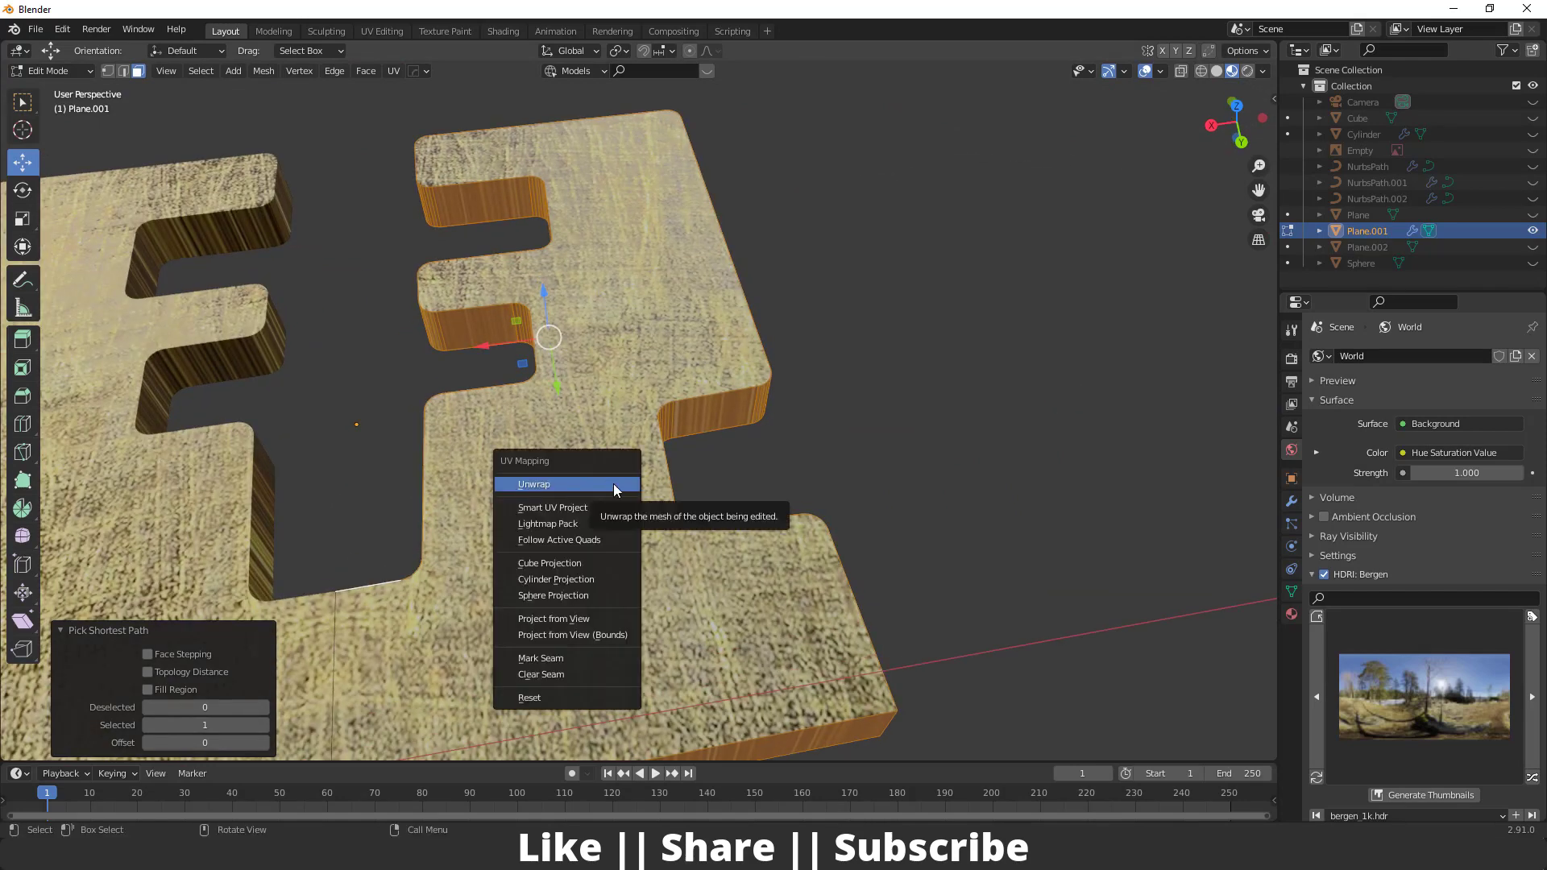
pyautogui.click(612, 483)
pyautogui.moveTo(770, 475); pyautogui.dragTo(626, 396, button='middle')
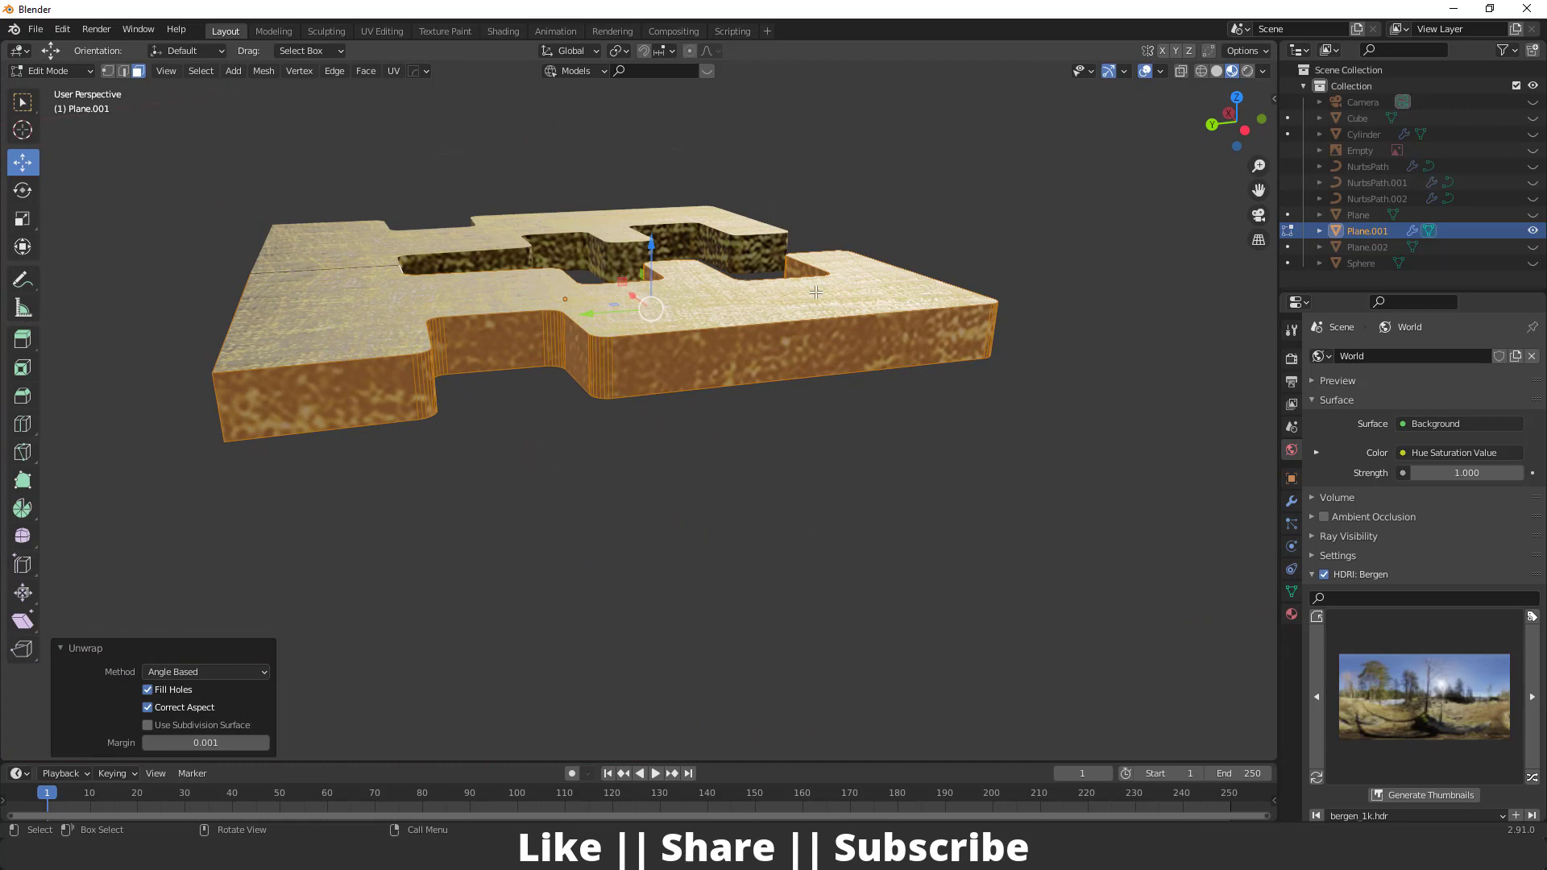
pyautogui.scroll(-3, 571, 419)
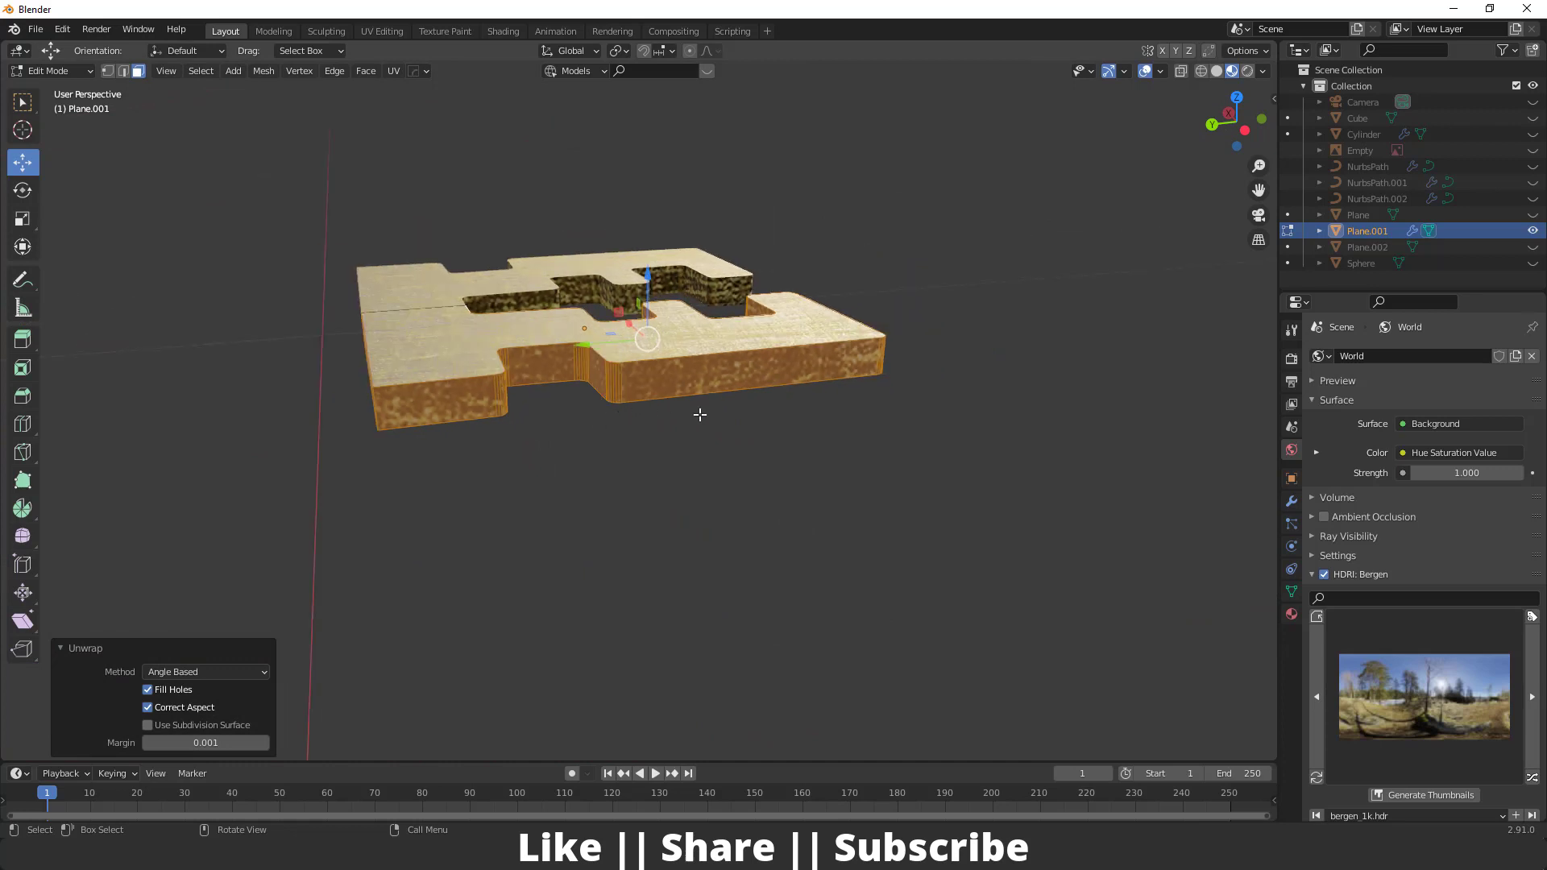
pyautogui.press('Tab')
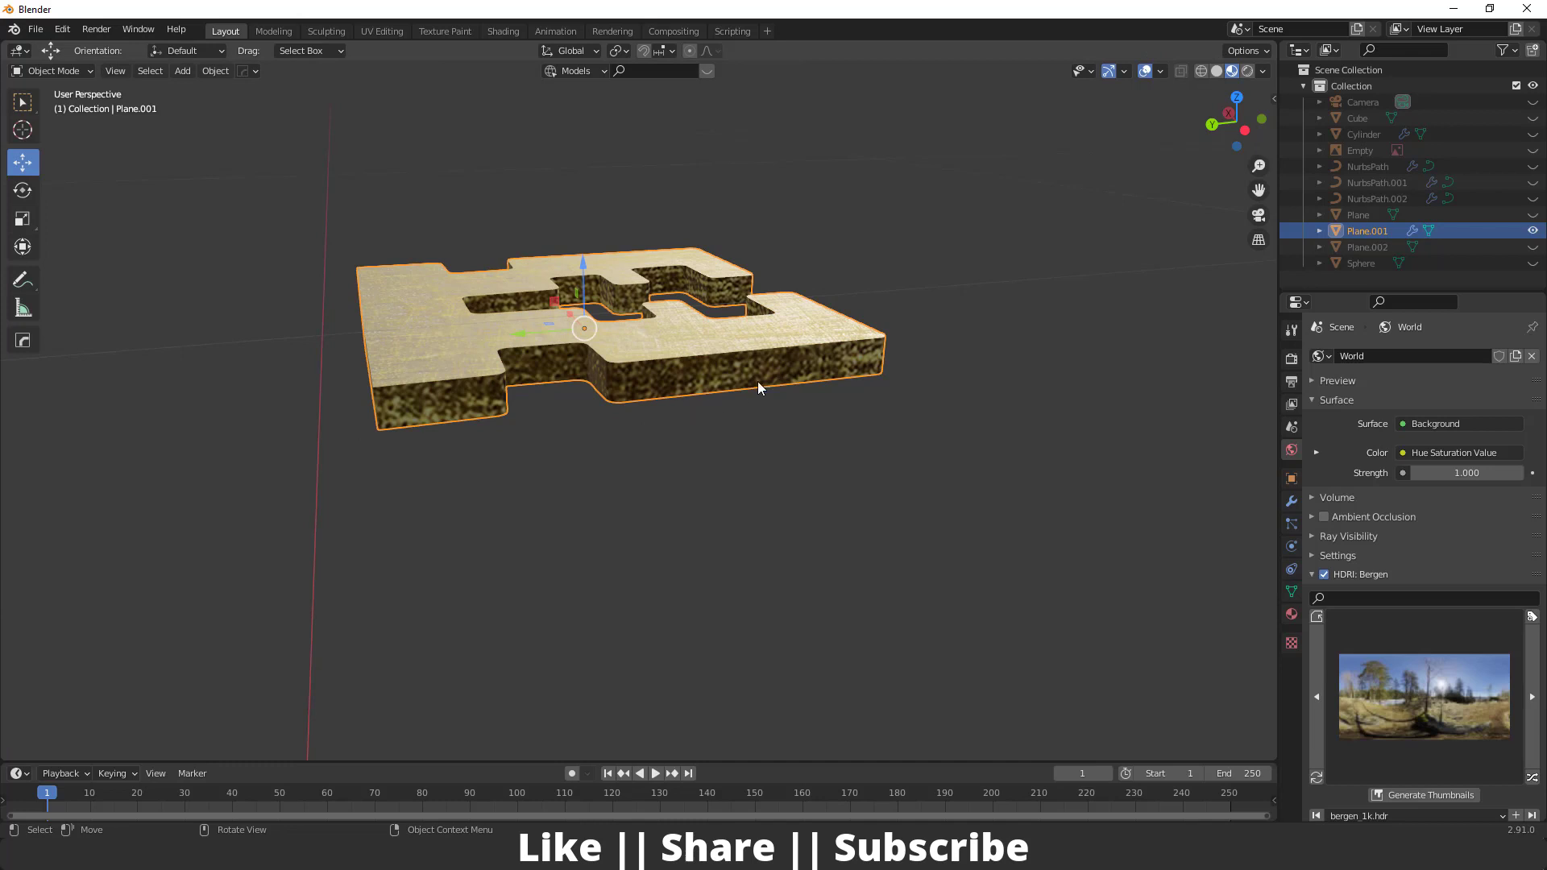
# - In the UV Editing workspace, scale up all UVs of the toothed bit's side faces to more than twice their size, and leave mesh editing
pyautogui.press('Tab')
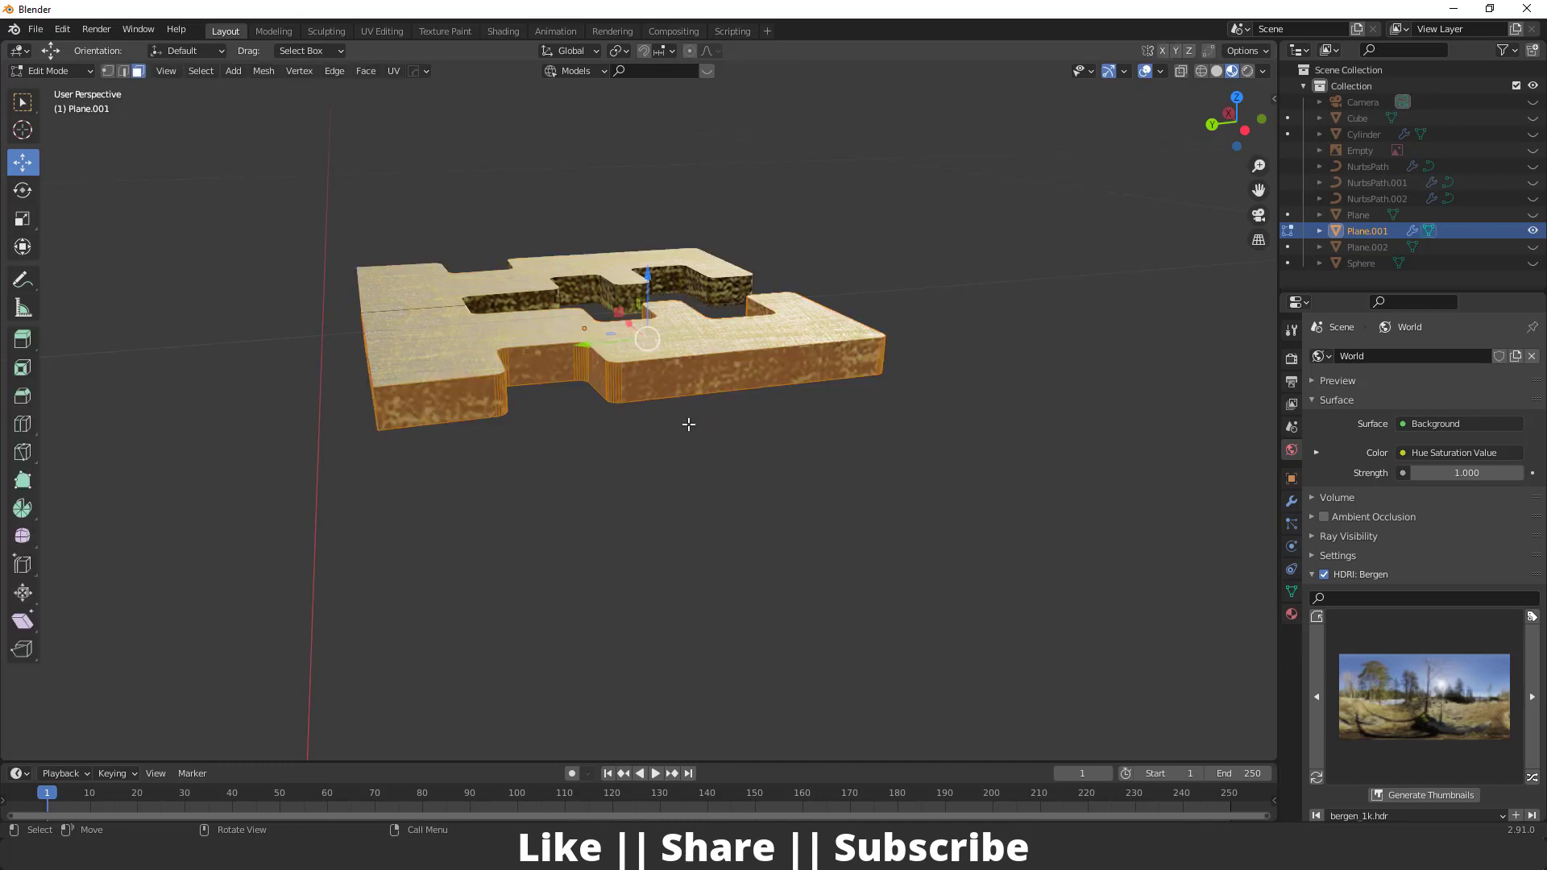
pyautogui.click(376, 32)
pyautogui.press('a')
pyautogui.press('KP_Decimal')
pyautogui.scroll(8, 962, 539)
pyautogui.moveTo(905, 532); pyautogui.dragTo(814, 484, button='middle')
pyautogui.press('s')
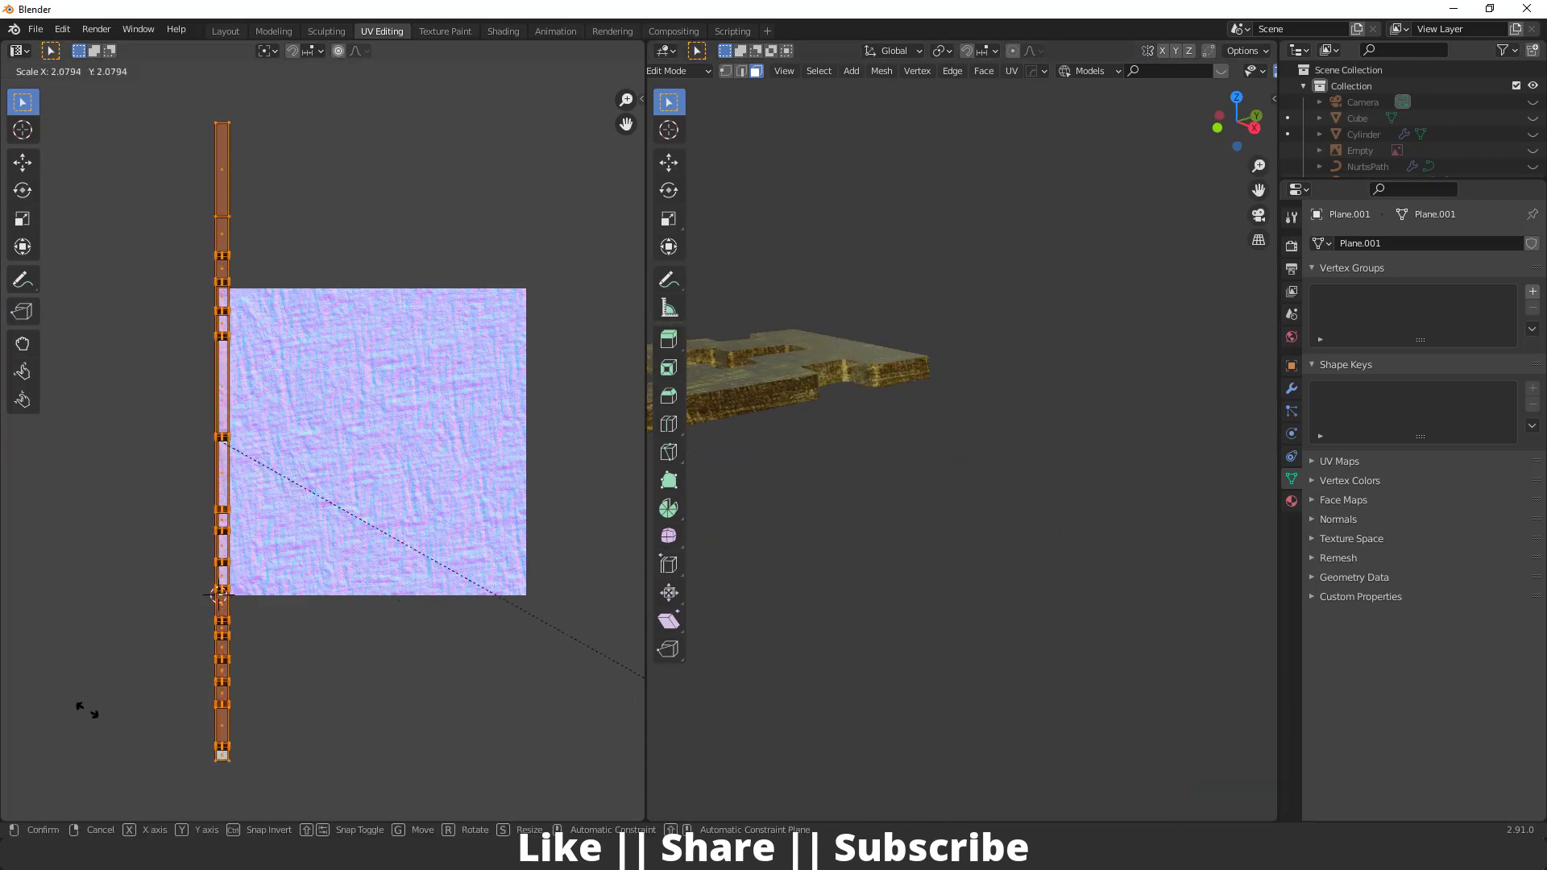
pyautogui.click(176, 707)
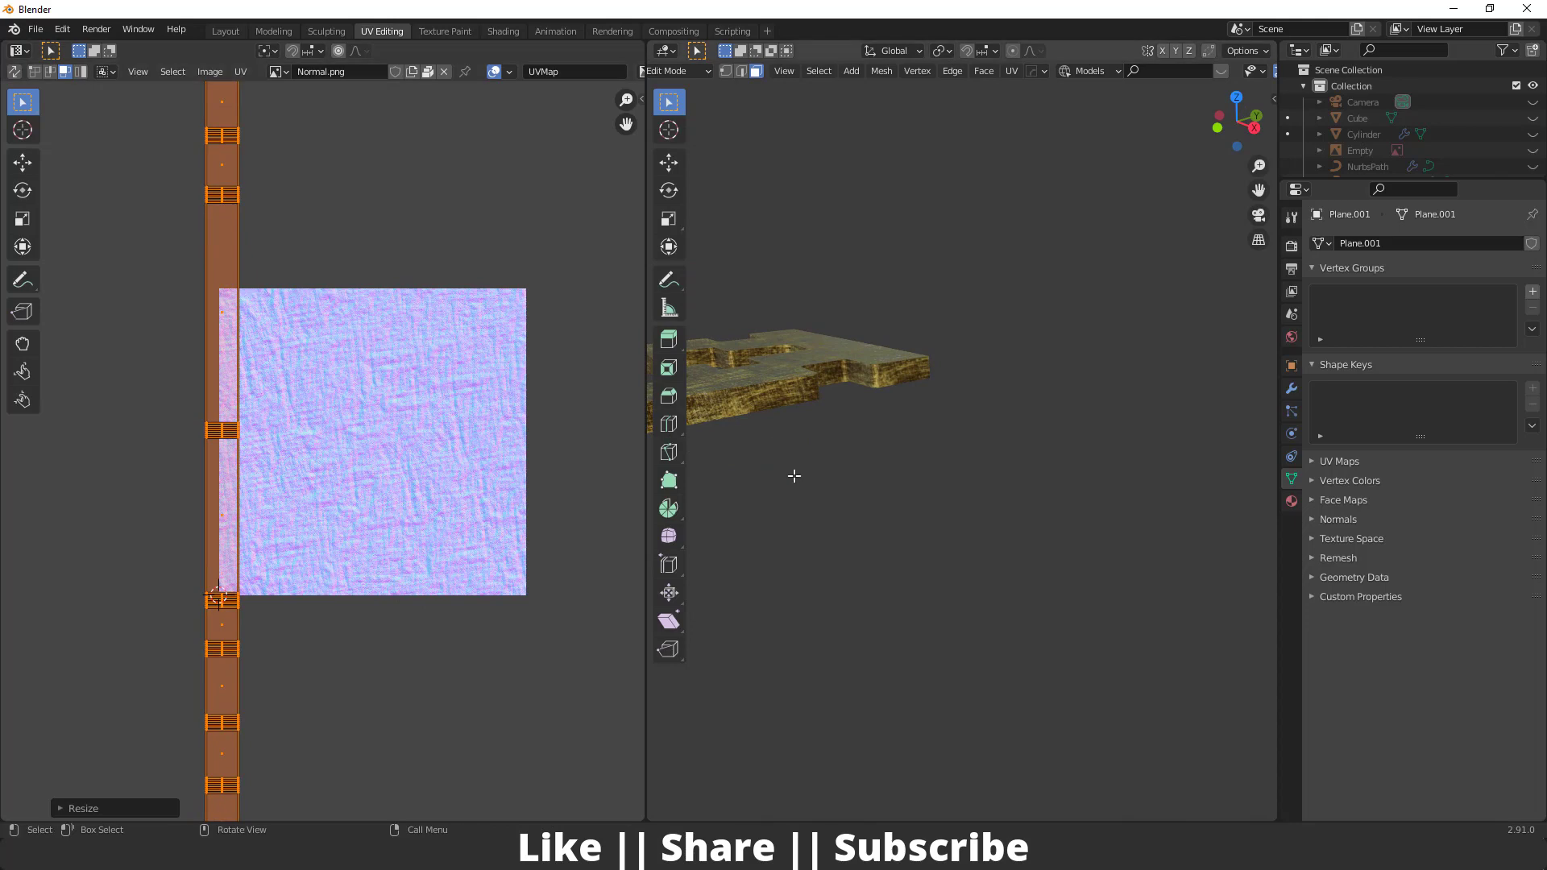
pyautogui.press('Tab')
pyautogui.moveTo(794, 373); pyautogui.dragTo(983, 438, button='middle')
pyautogui.scroll(-6, 983, 432)
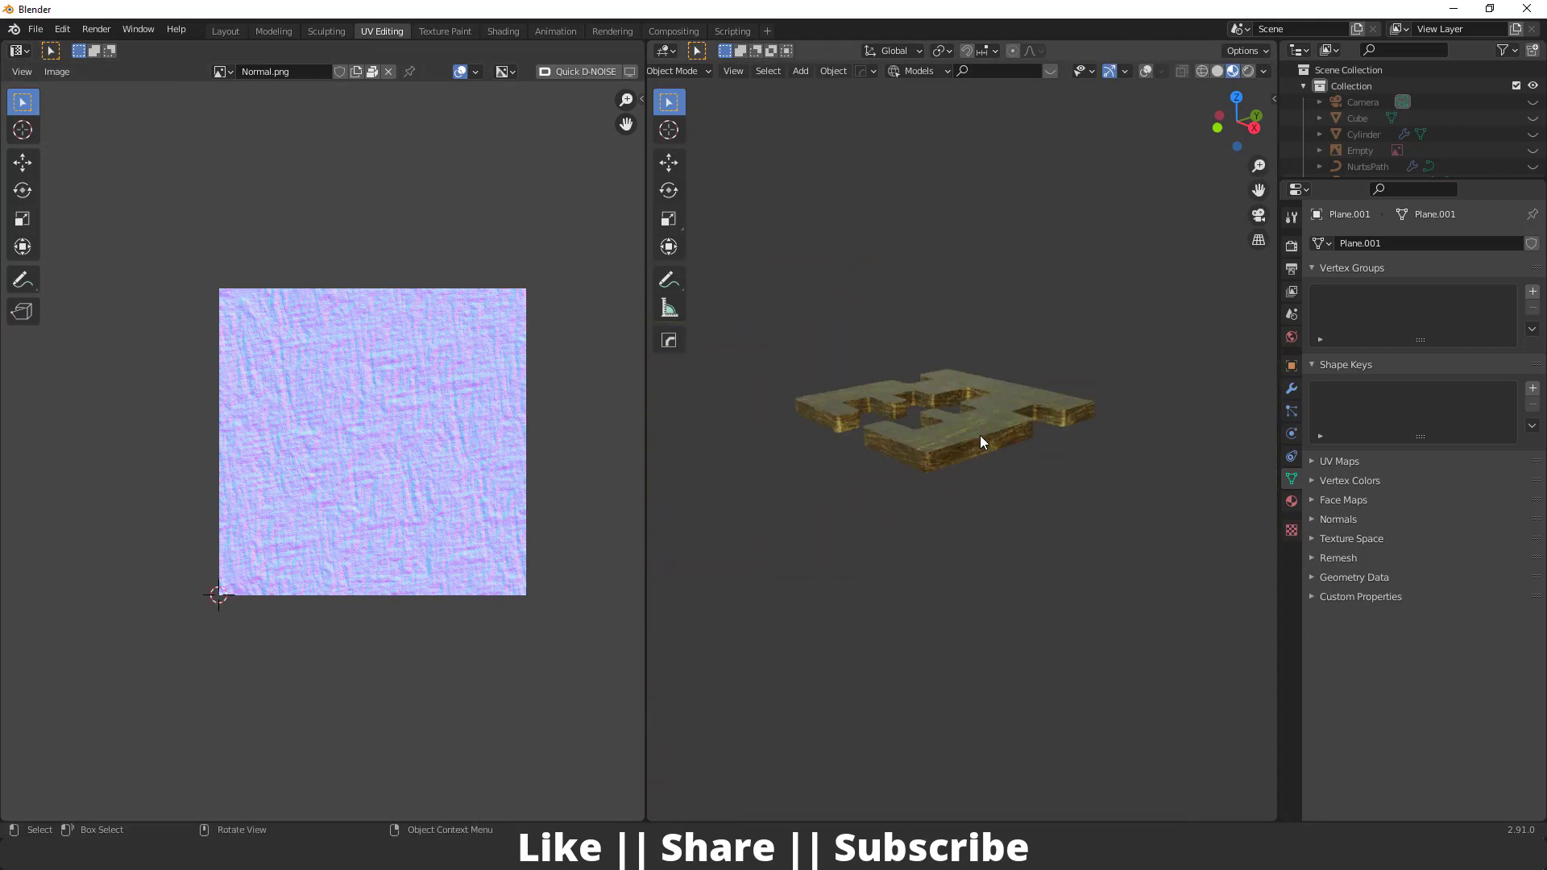
# - Return to the Layout workspace and bevel the toothed bit's edges with Hard Ops
pyautogui.click(225, 32)
pyautogui.click(632, 465)
pyautogui.scroll(3, 659, 373)
pyautogui.click(659, 374)
pyautogui.press('q')
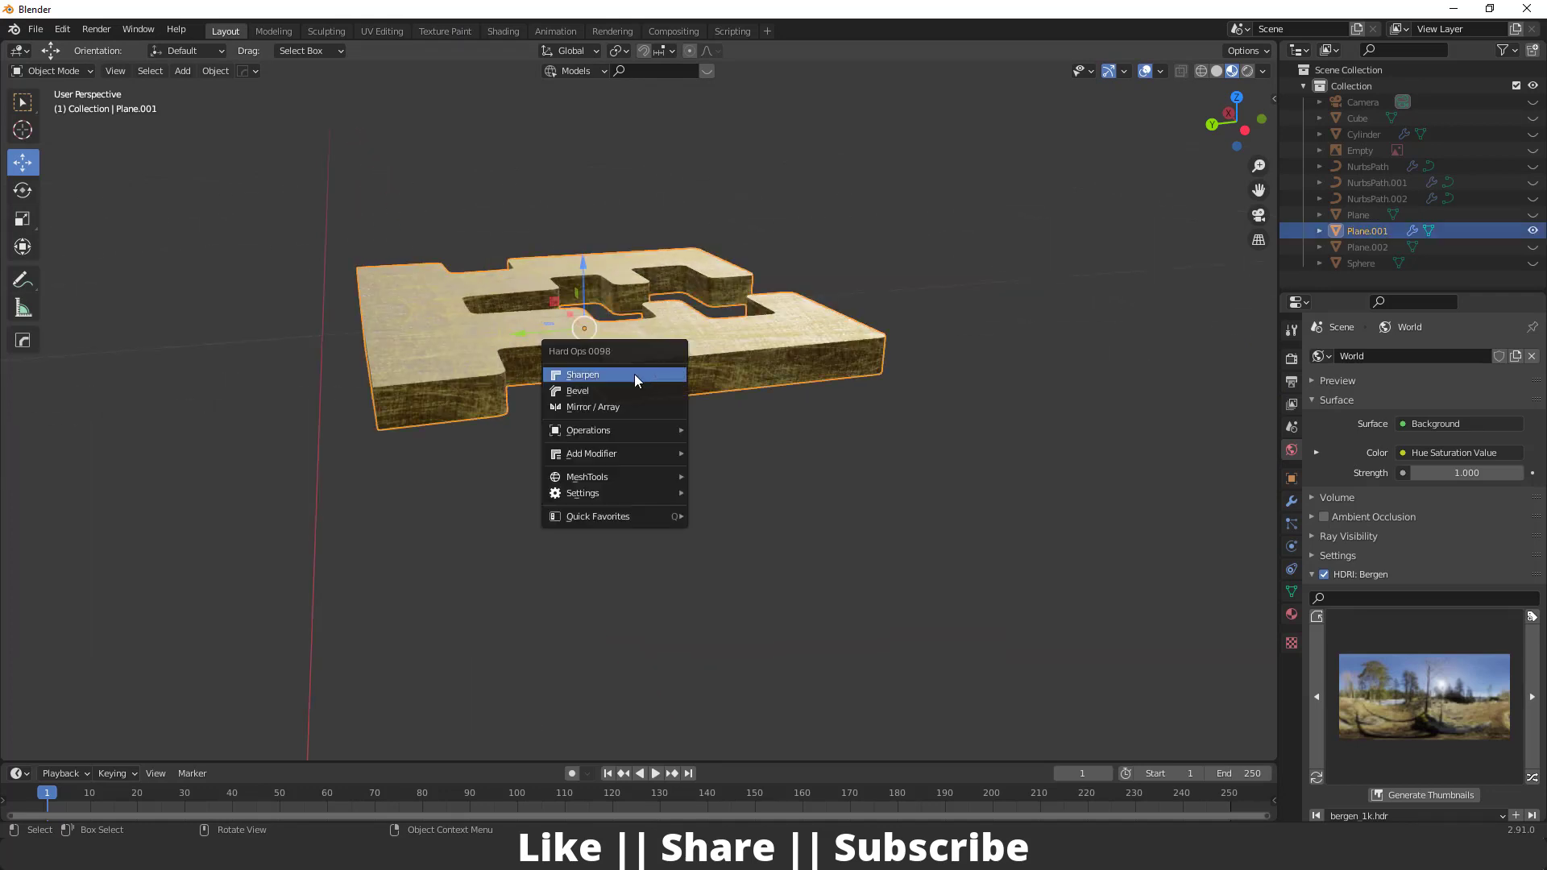
pyautogui.click(595, 392)
pyautogui.scroll(2, 612, 364)
pyautogui.moveTo(612, 364); pyautogui.dragTo(588, 446, button='middle')
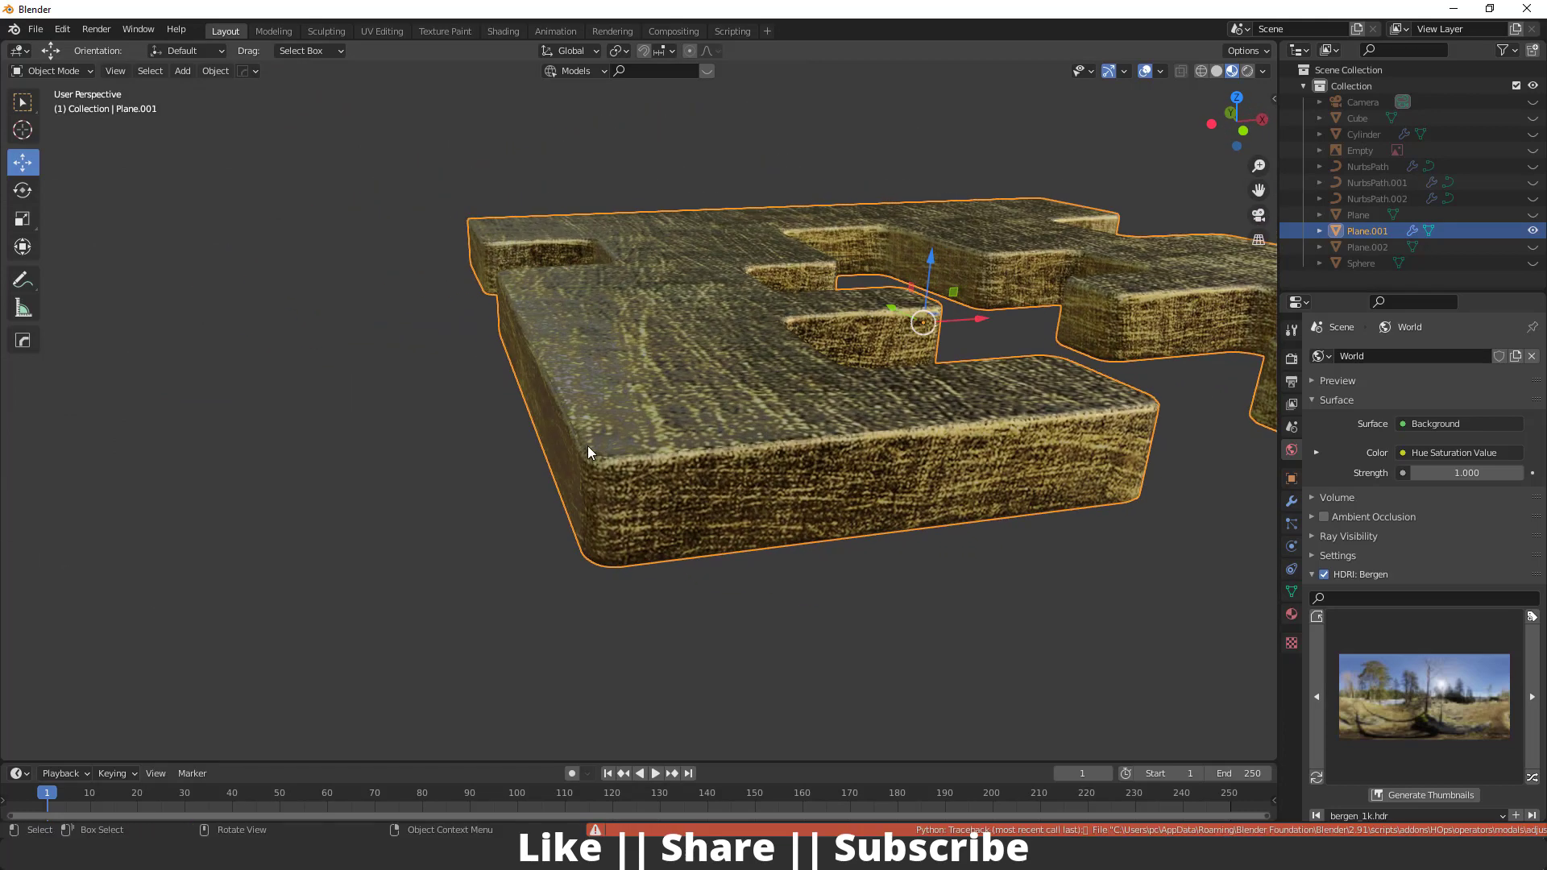
# - Unhide all objects and apply the Hard Ops bevel to the key's cylindrical shaft
pyautogui.scroll(-4, 626, 452)
pyautogui.moveTo(752, 453); pyautogui.dragTo(406, 431, button='middle')
pyautogui.hotkey('alt', 'h')
pyautogui.scroll(-3, 683, 458)
pyautogui.click(823, 372)
pyautogui.scroll(2, 813, 377)
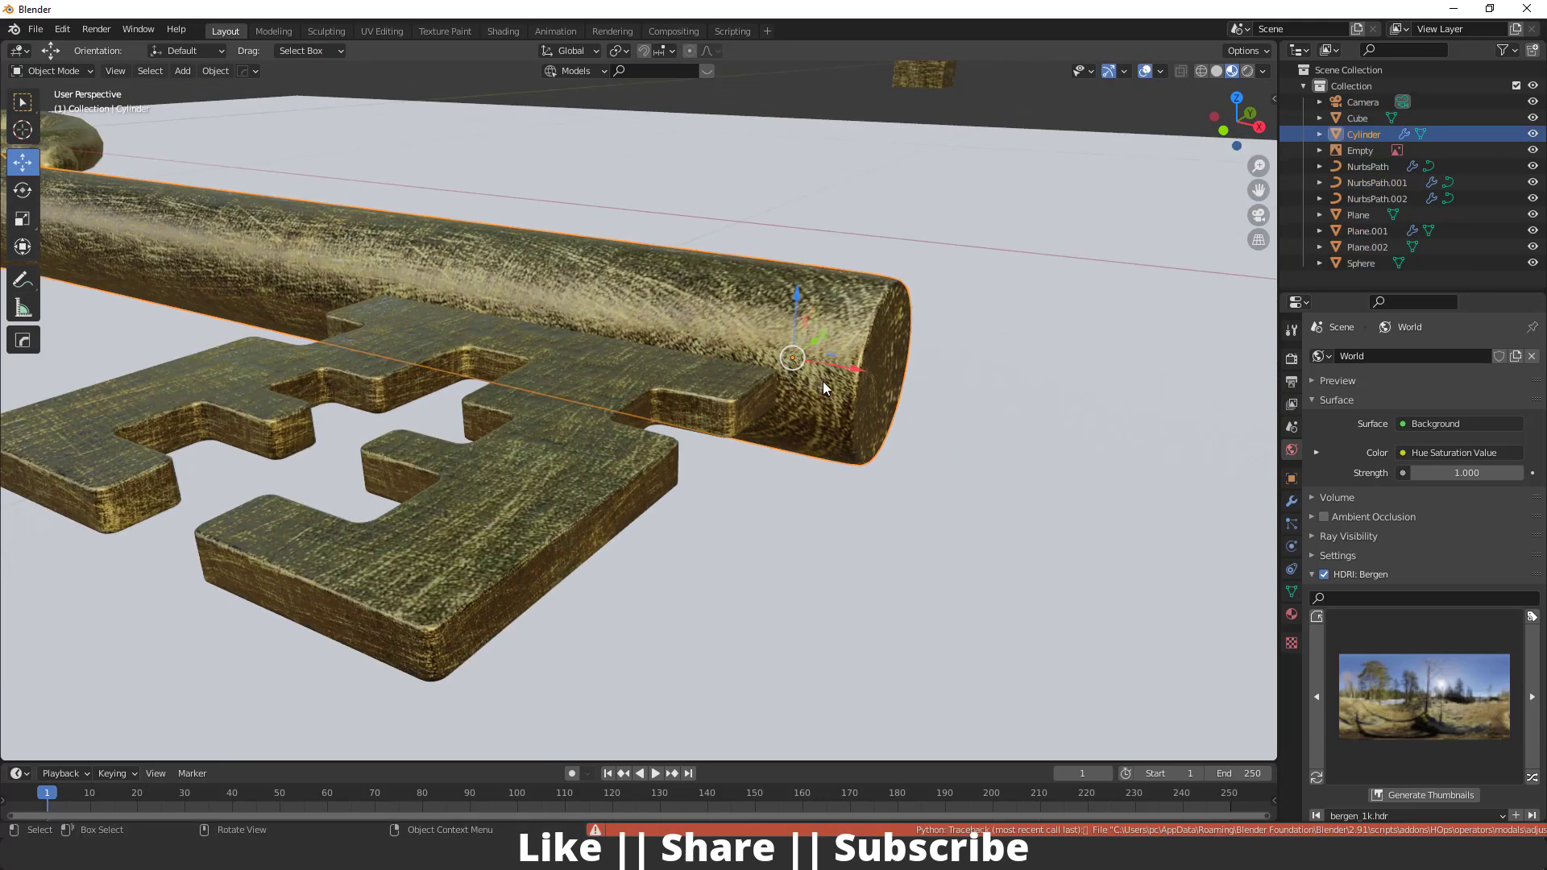
pyautogui.press('q')
pyautogui.click(770, 385)
# - Give the ground plane a new material with a near-black base color and a roughness of 0.323
pyautogui.scroll(-3, 943, 368)
pyautogui.moveTo(311, 403); pyautogui.dragTo(774, 310, button='middle')
pyautogui.scroll(-3, 540, 424)
pyautogui.moveTo(540, 424); pyautogui.dragTo(488, 454, button='middle')
pyautogui.scroll(-4, 564, 452)
pyautogui.scroll(-3, 612, 448)
pyautogui.keyDown('shift'); pyautogui.moveTo(641, 450); pyautogui.dragTo(550, 433, button='middle'); pyautogui.keyUp('shift')
pyautogui.click(605, 435)
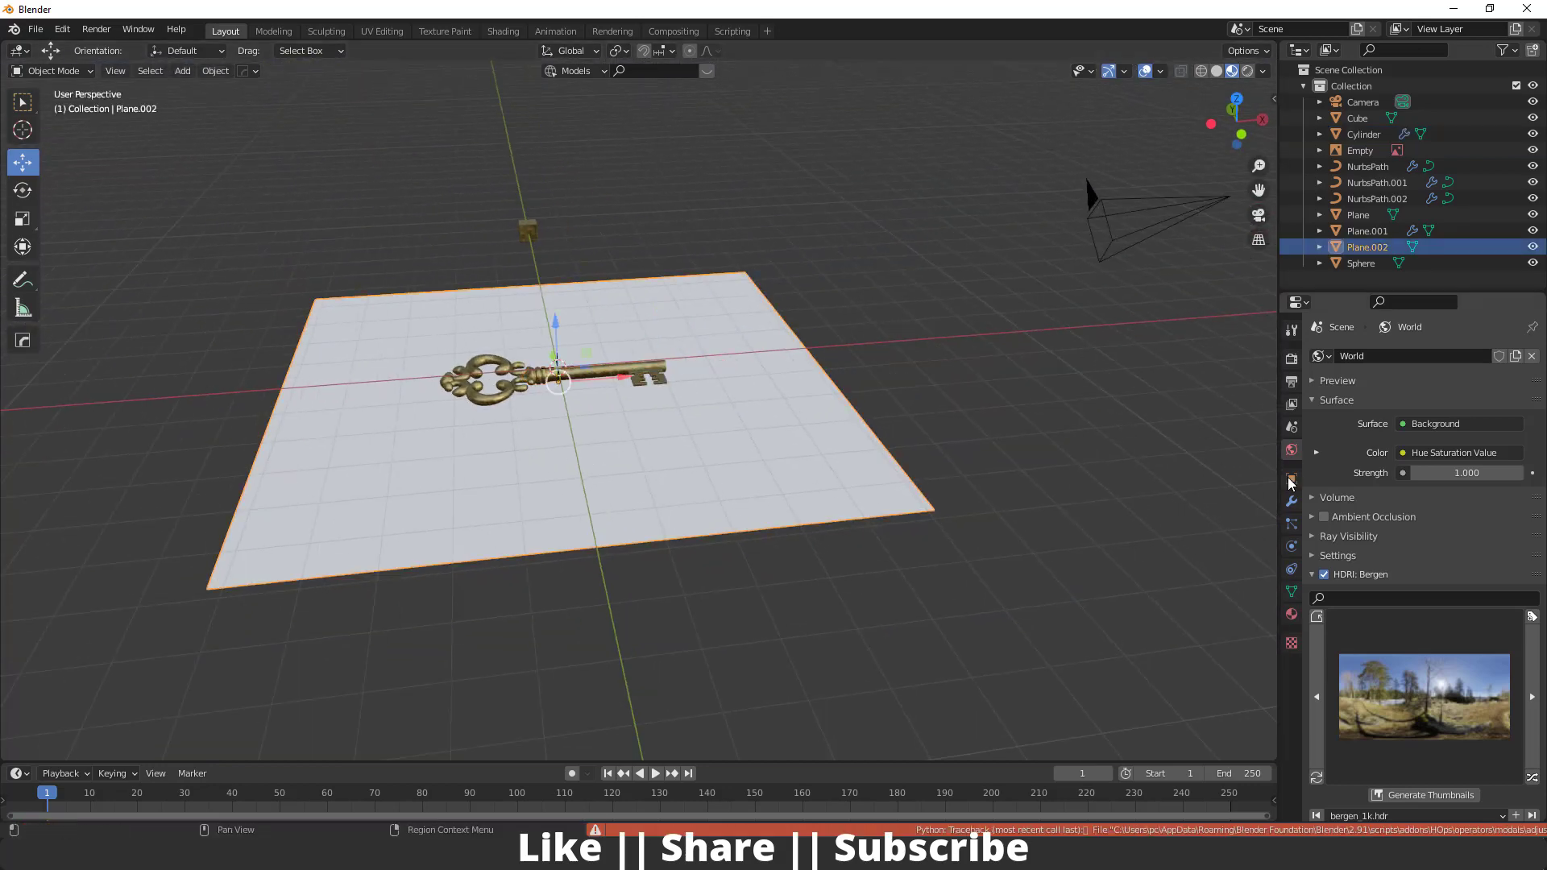
pyautogui.click(1291, 614)
pyautogui.click(1390, 409)
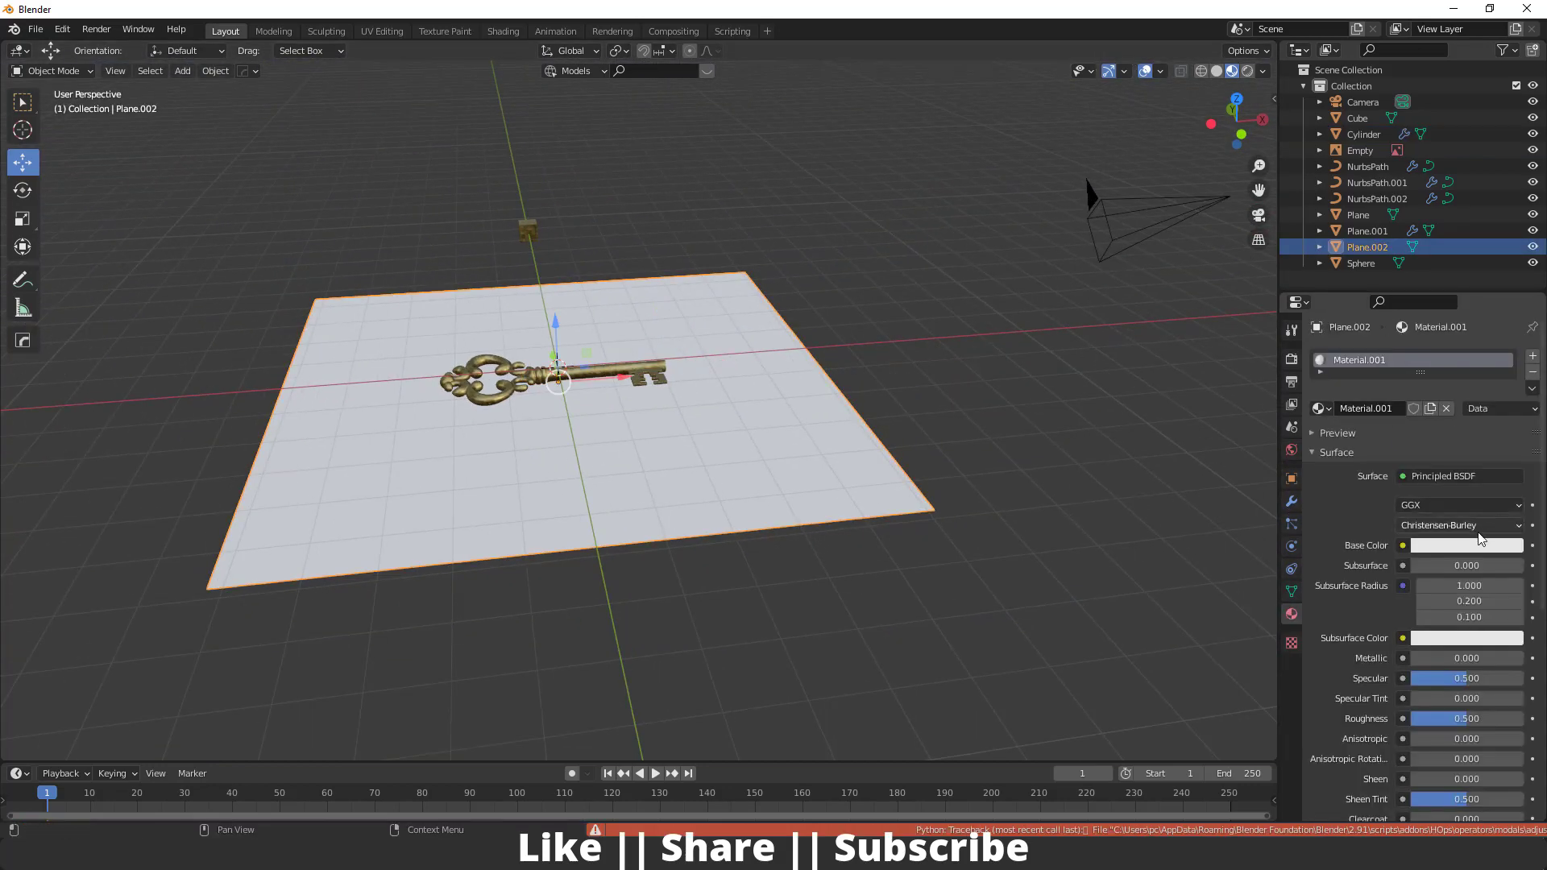
pyautogui.click(1480, 547)
pyautogui.moveTo(1503, 409); pyautogui.dragTo(1510, 424)
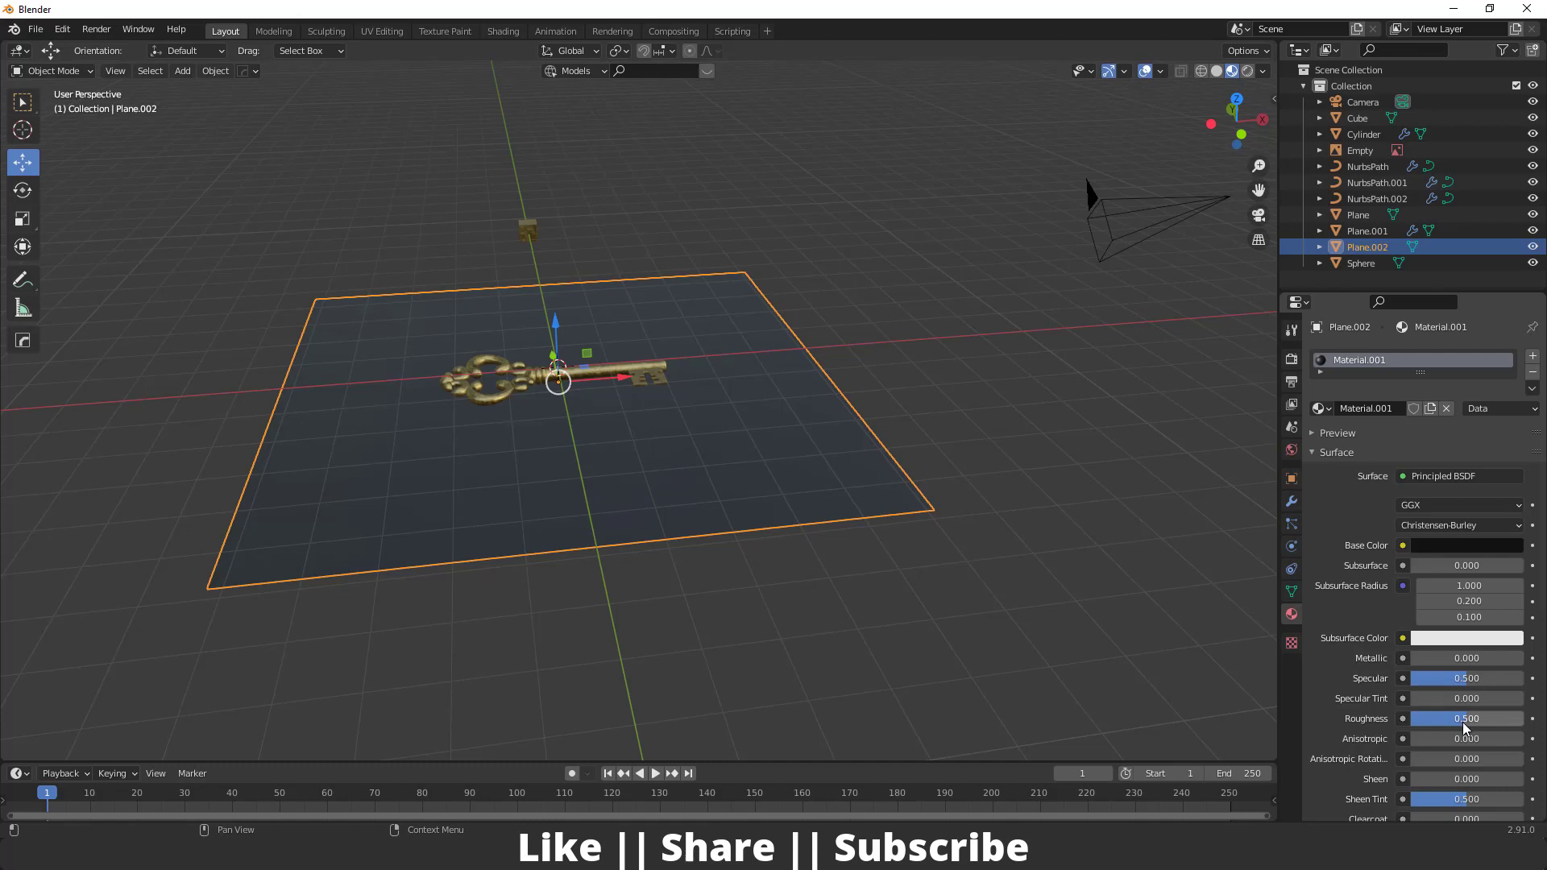
pyautogui.moveTo(1458, 718); pyautogui.dragTo(1441, 718)
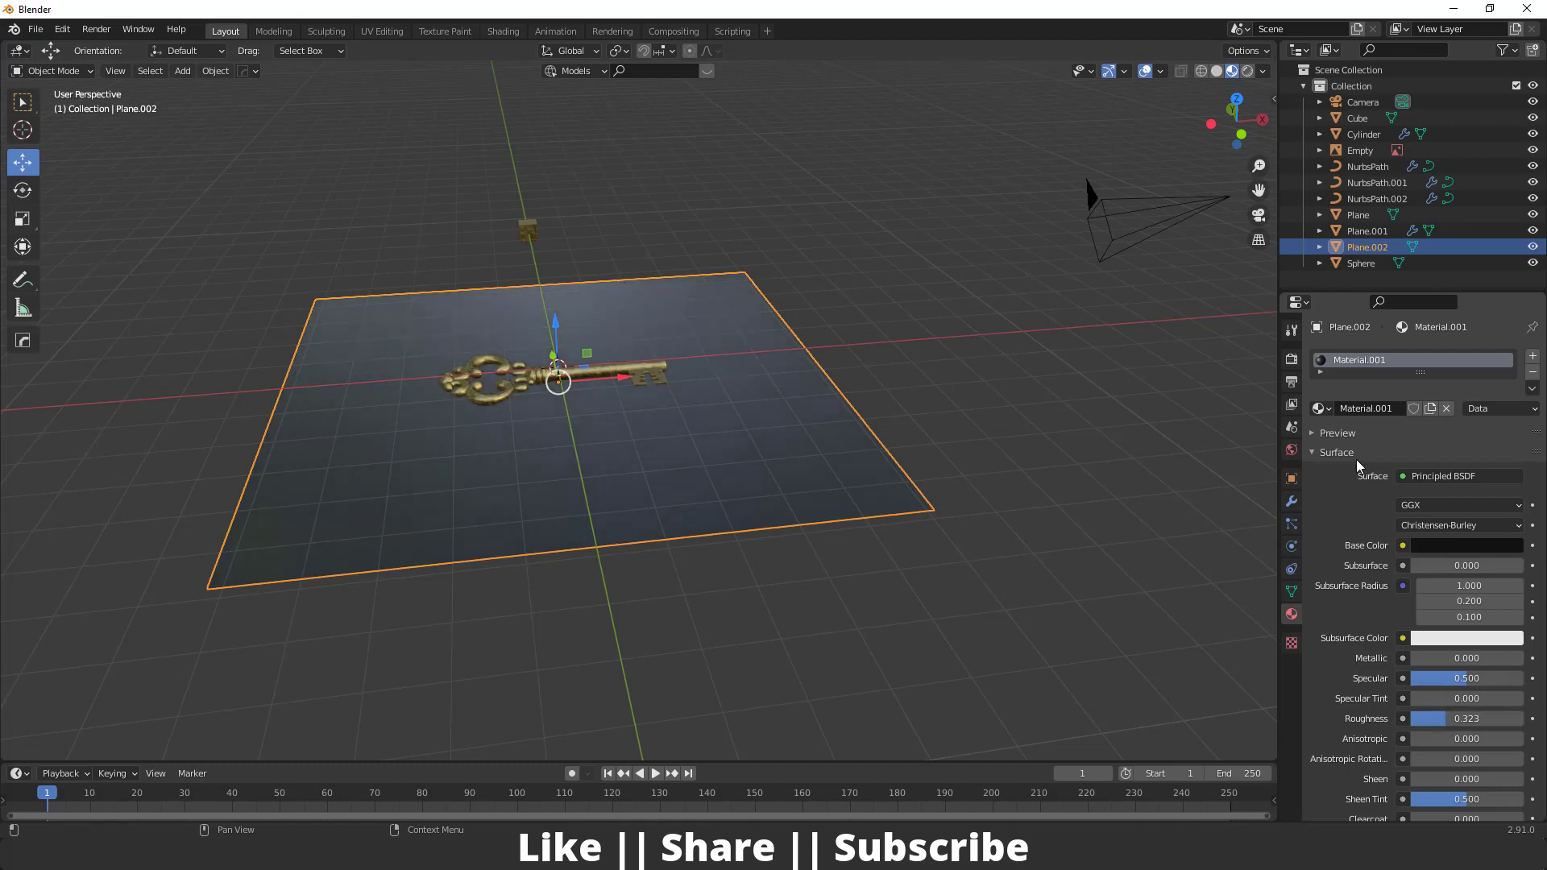
# - Switch the viewport to rendered shading to preview the key on the dark ground plane
pyautogui.click(1262, 70)
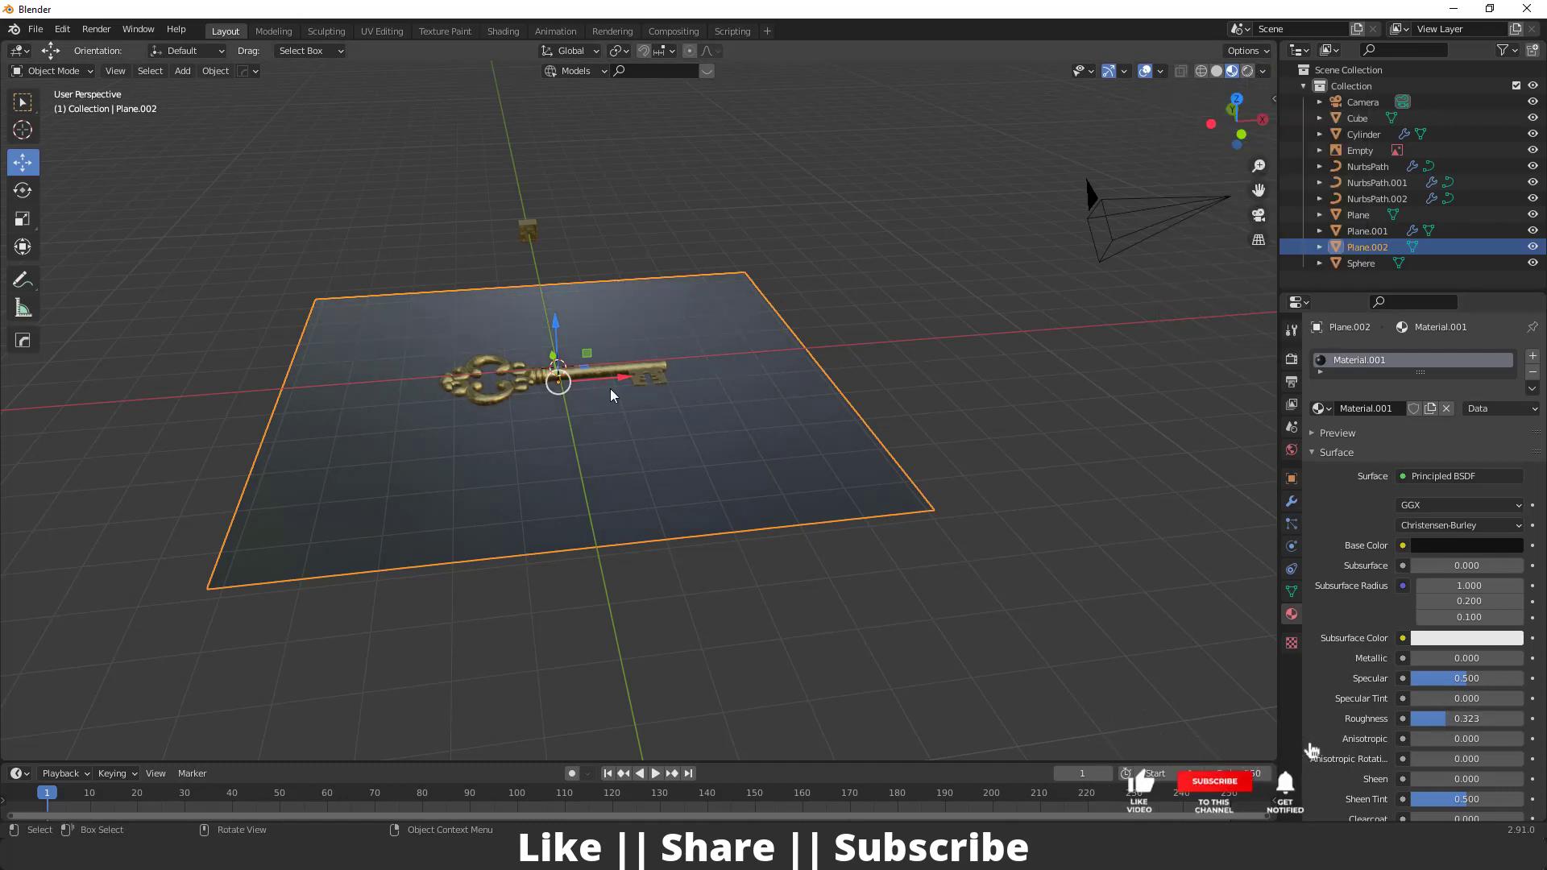
pyautogui.click(1247, 71)
pyautogui.scroll(5, 448, 397)
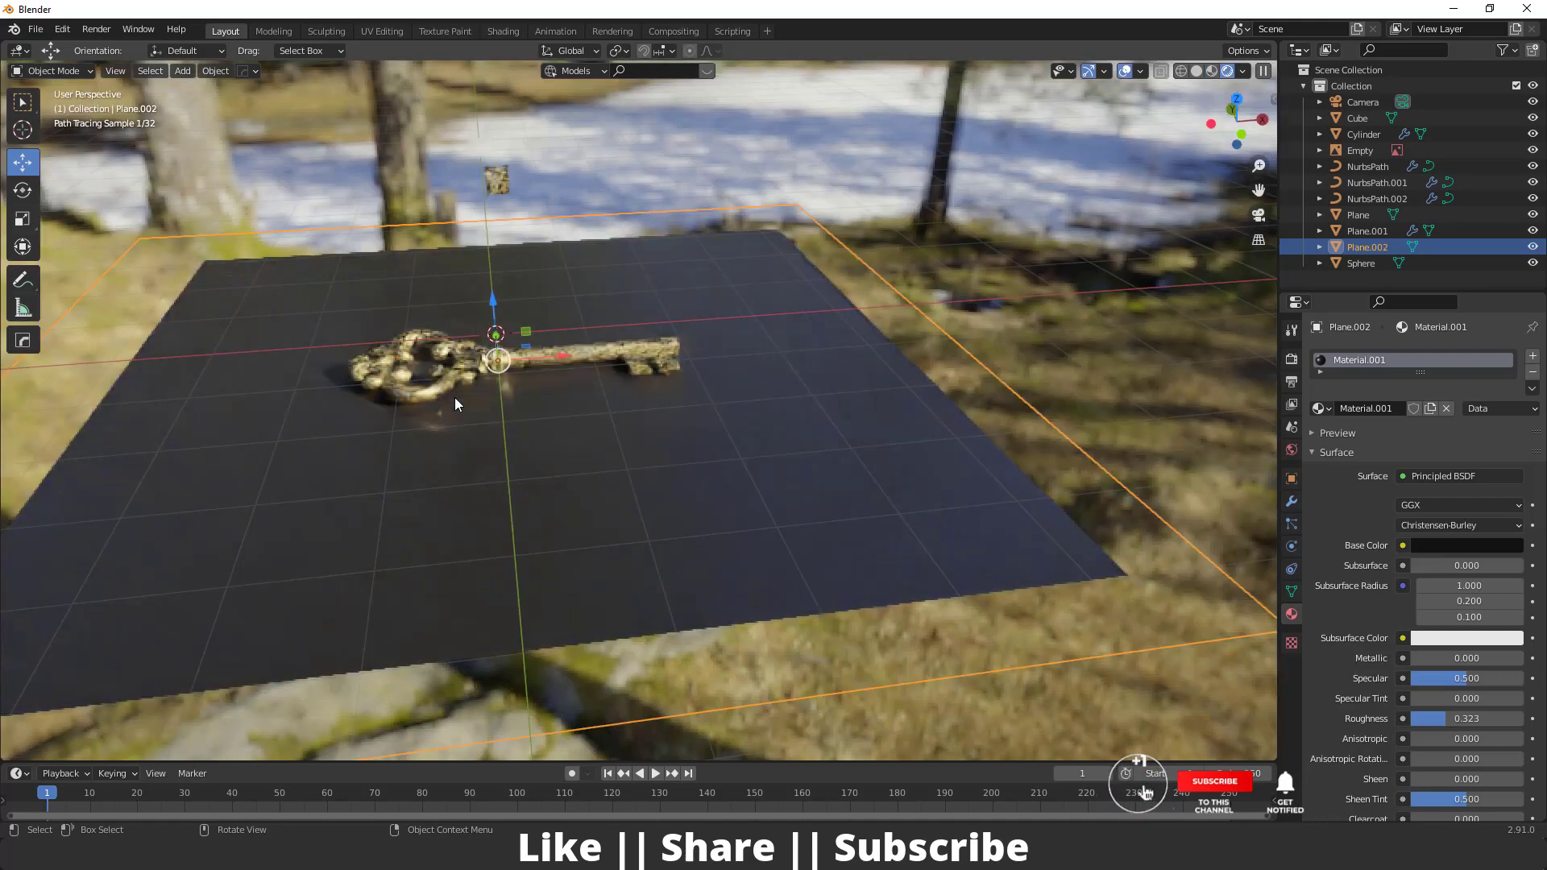
# - Look through the camera, lock the camera to the view, and reframe it so the whole key lies diagonally inside the frame
pyautogui.press('KP_0')
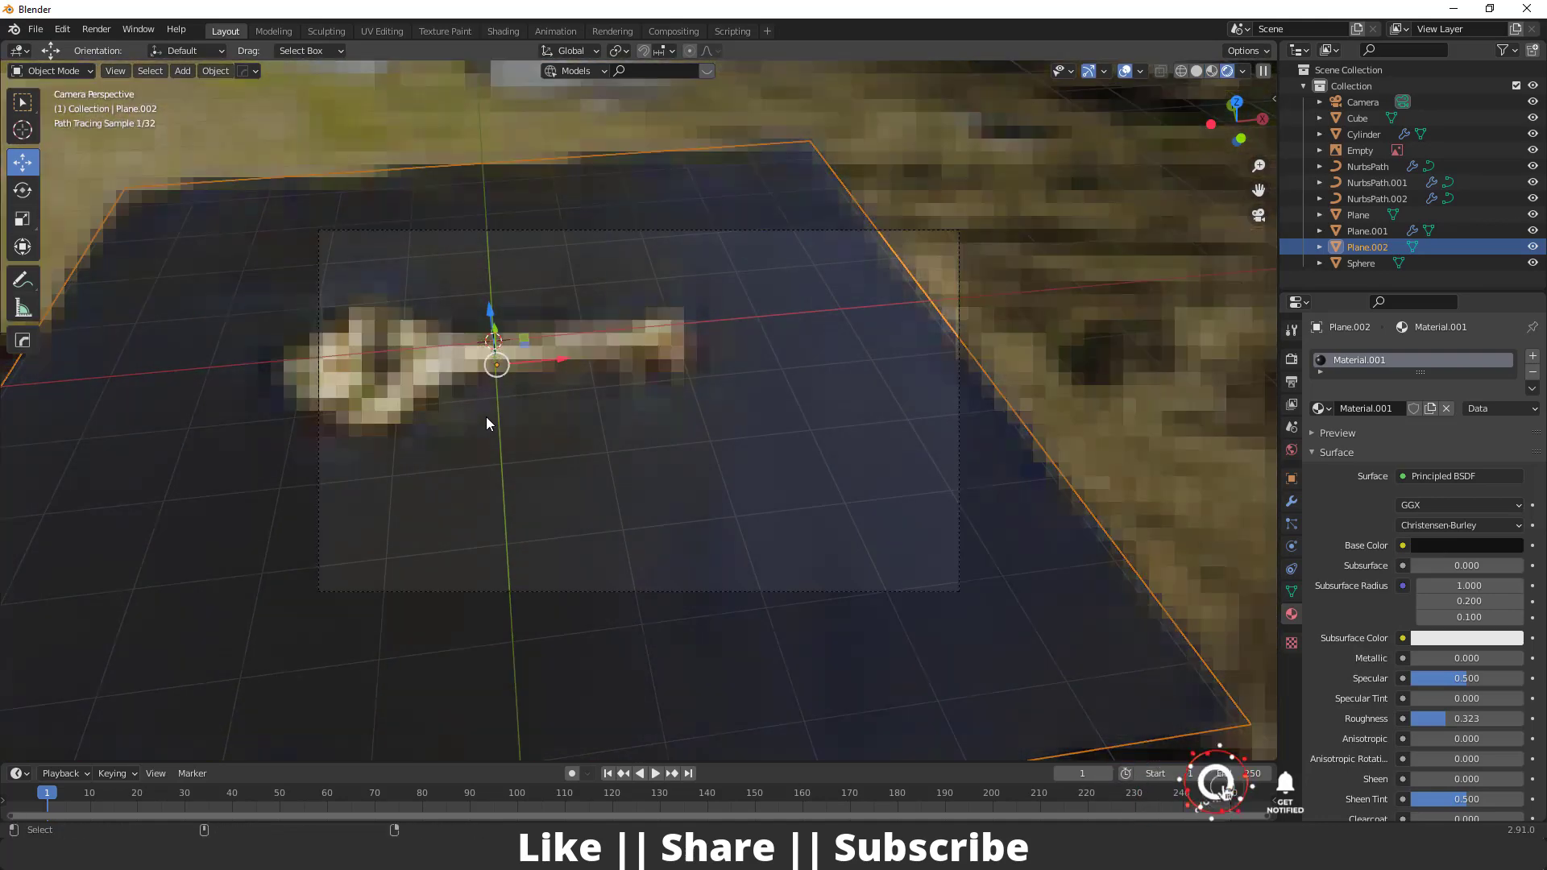
pyautogui.press('n')
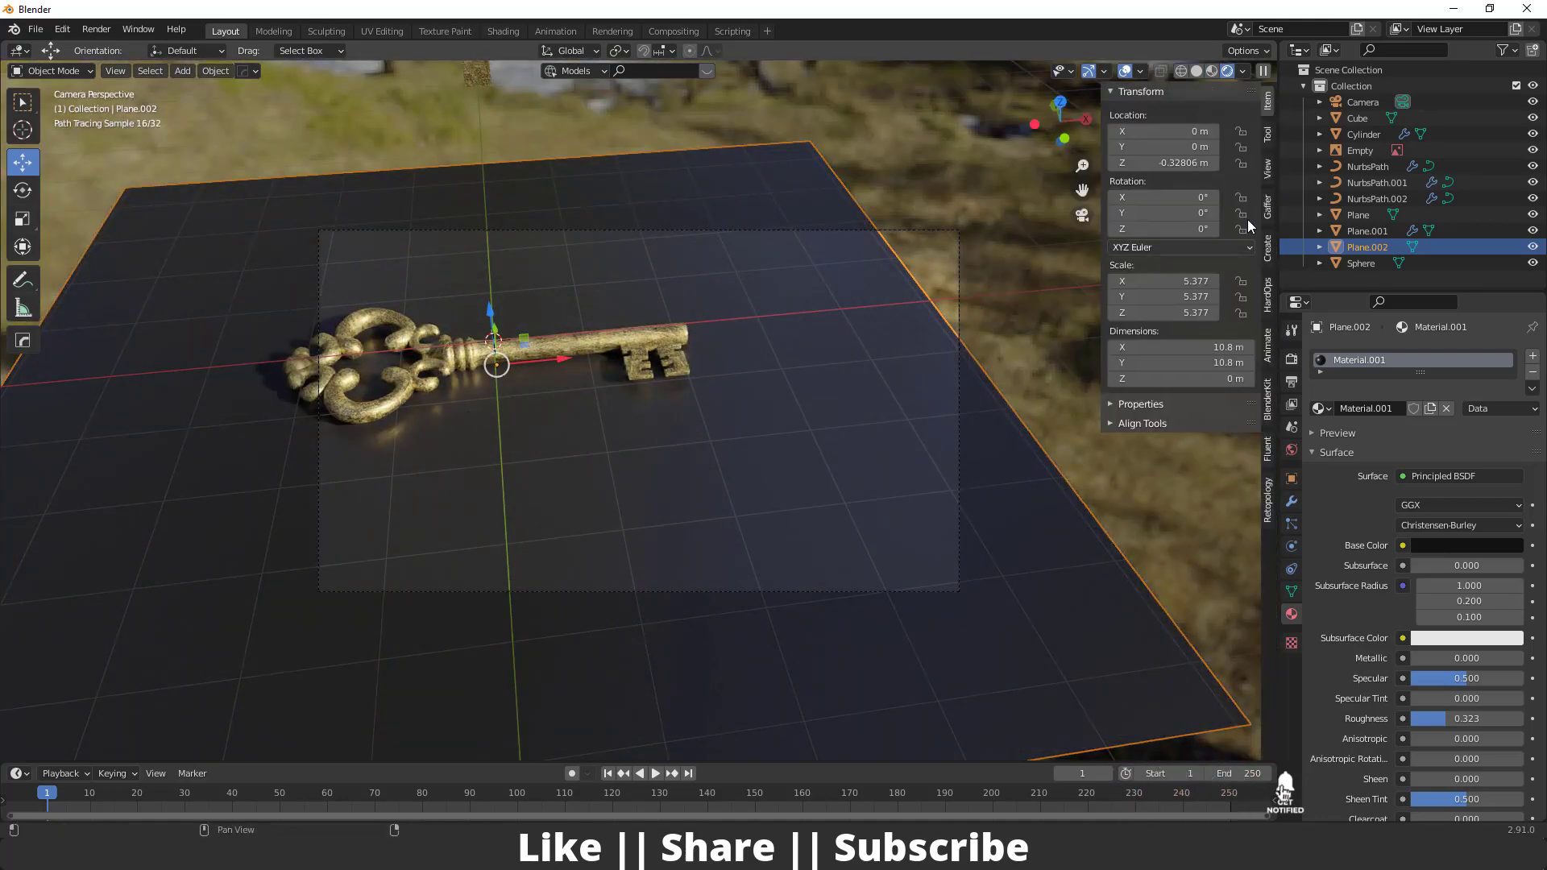
pyautogui.click(1269, 173)
pyautogui.click(1182, 290)
pyautogui.moveTo(562, 398); pyautogui.dragTo(682, 479, button='middle')
pyautogui.scroll(2, 670, 446)
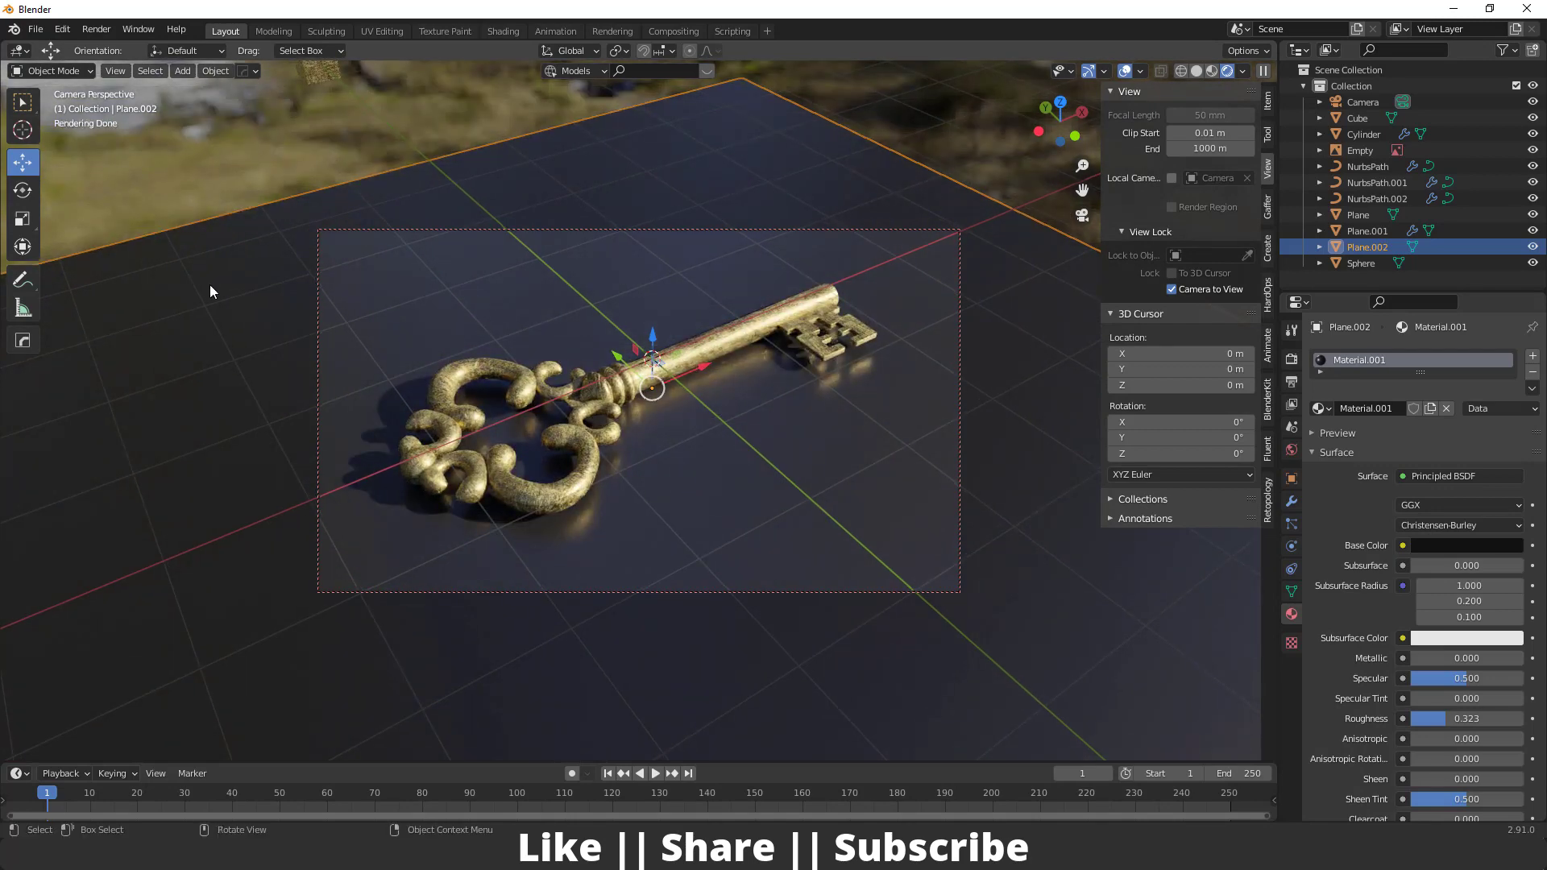